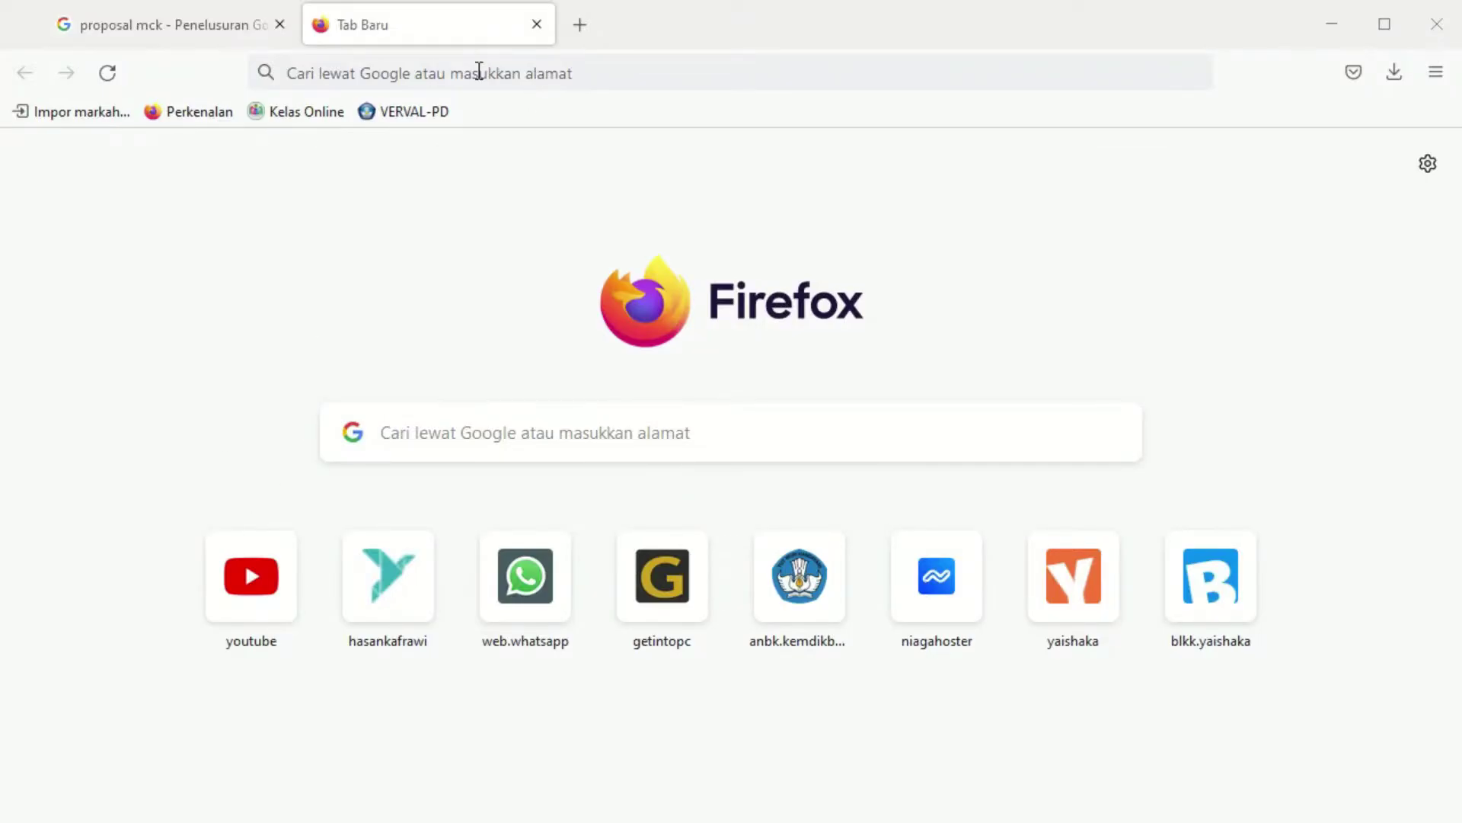
Go to the Rumahweb website and open the Clientzone sign-in page
{"action": "left_click", "coordinate": [478, 72]}
{"action": "type", "text": "rumahweb.com/"}
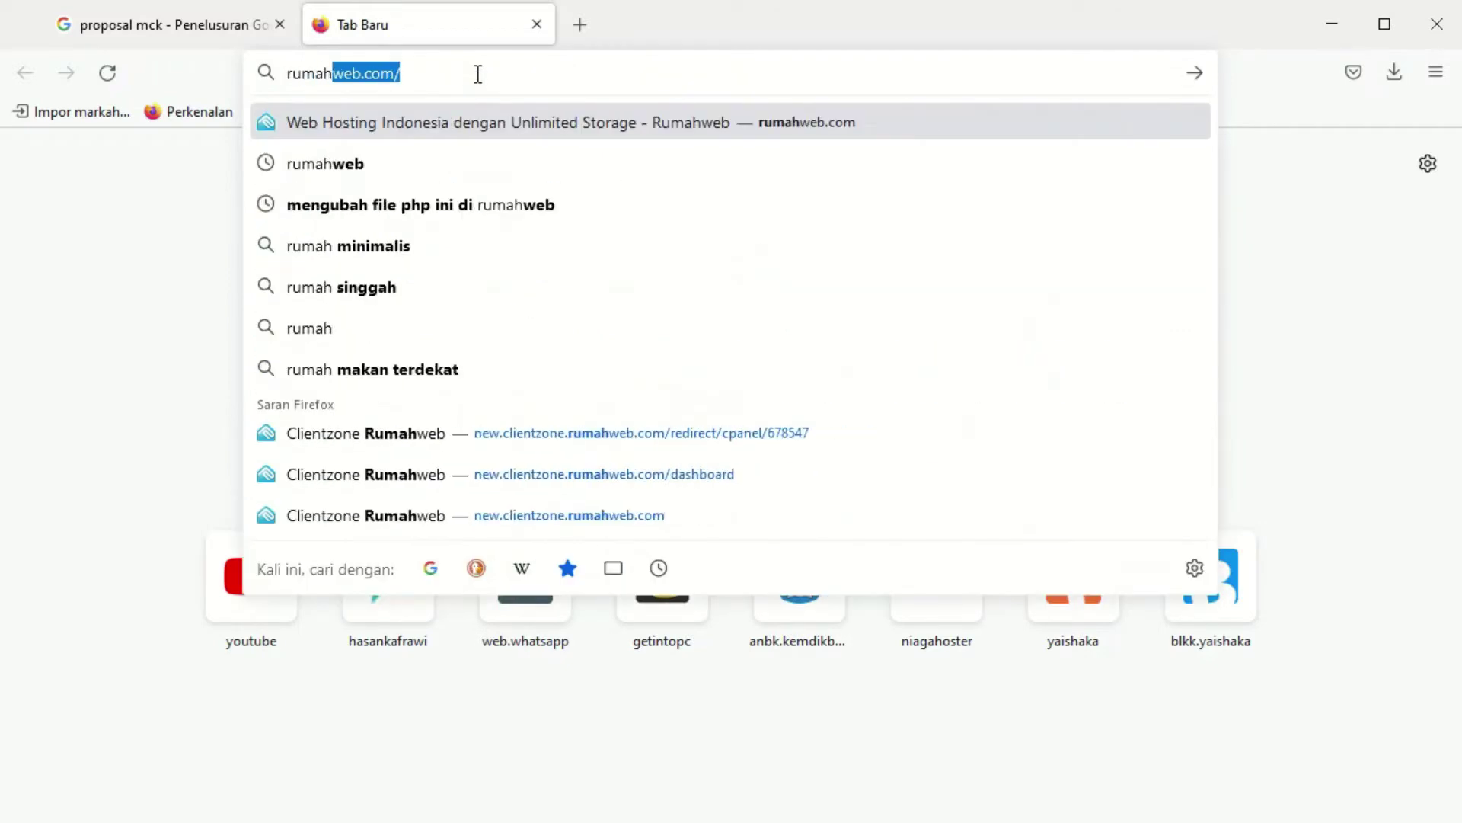
{"action": "key", "text": "Return"}
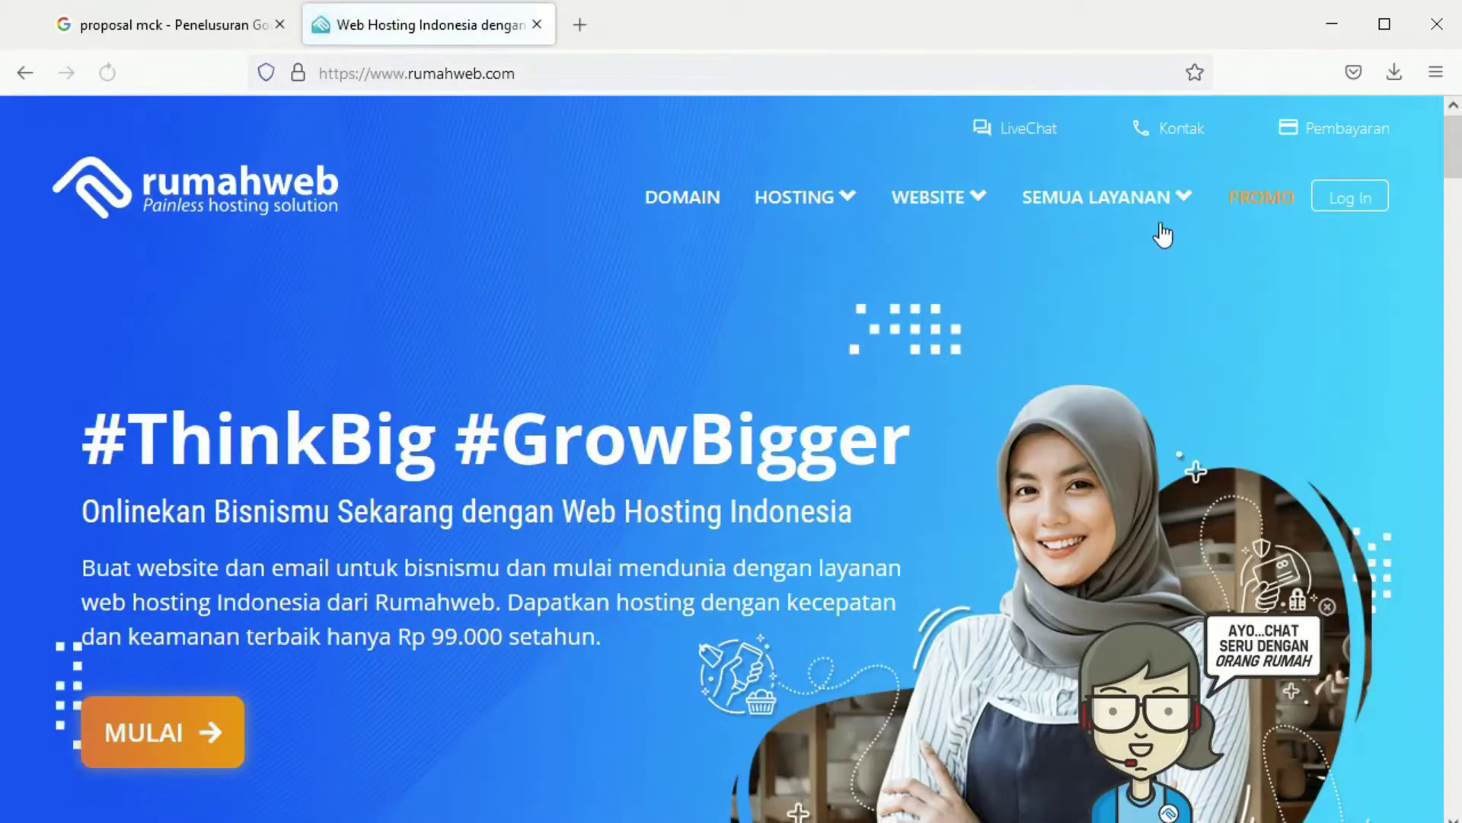
{"action": "left_click", "coordinate": [1352, 198]}
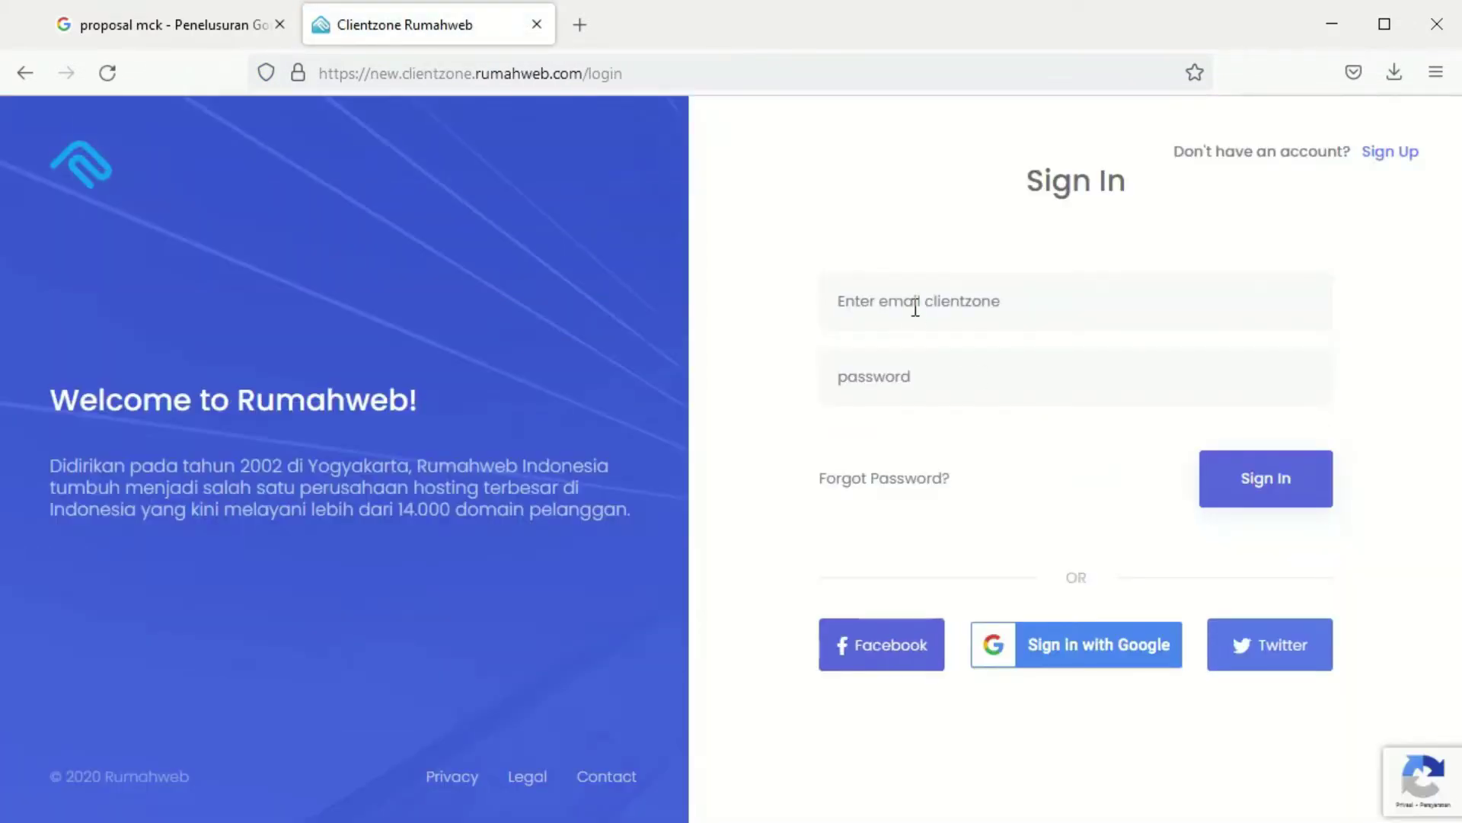
Sign in with the saved account e-mail and password, re-entering the corrected password
{"action": "left_click", "coordinate": [915, 307]}
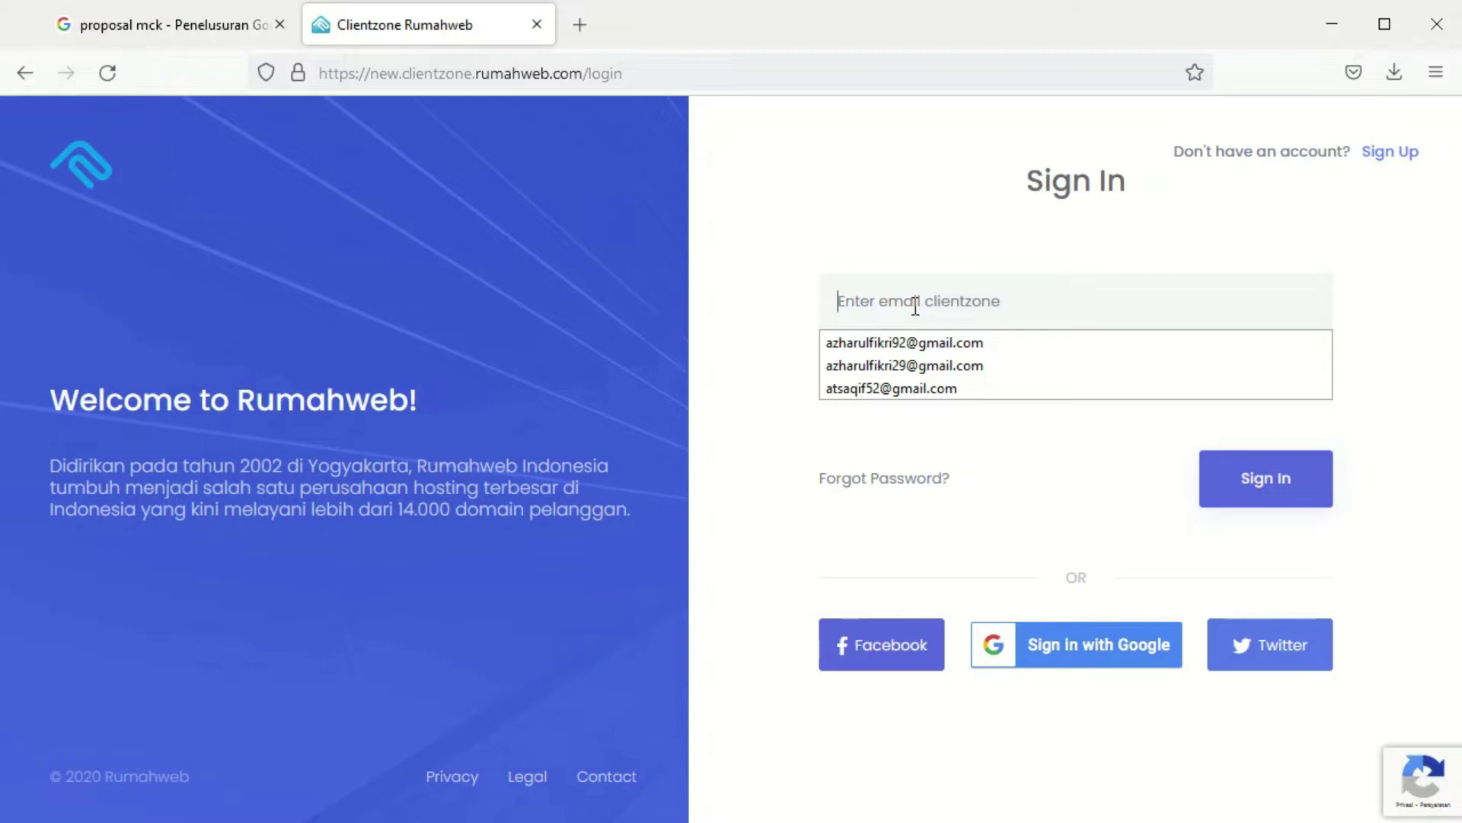
{"action": "left_click", "coordinate": [888, 366]}
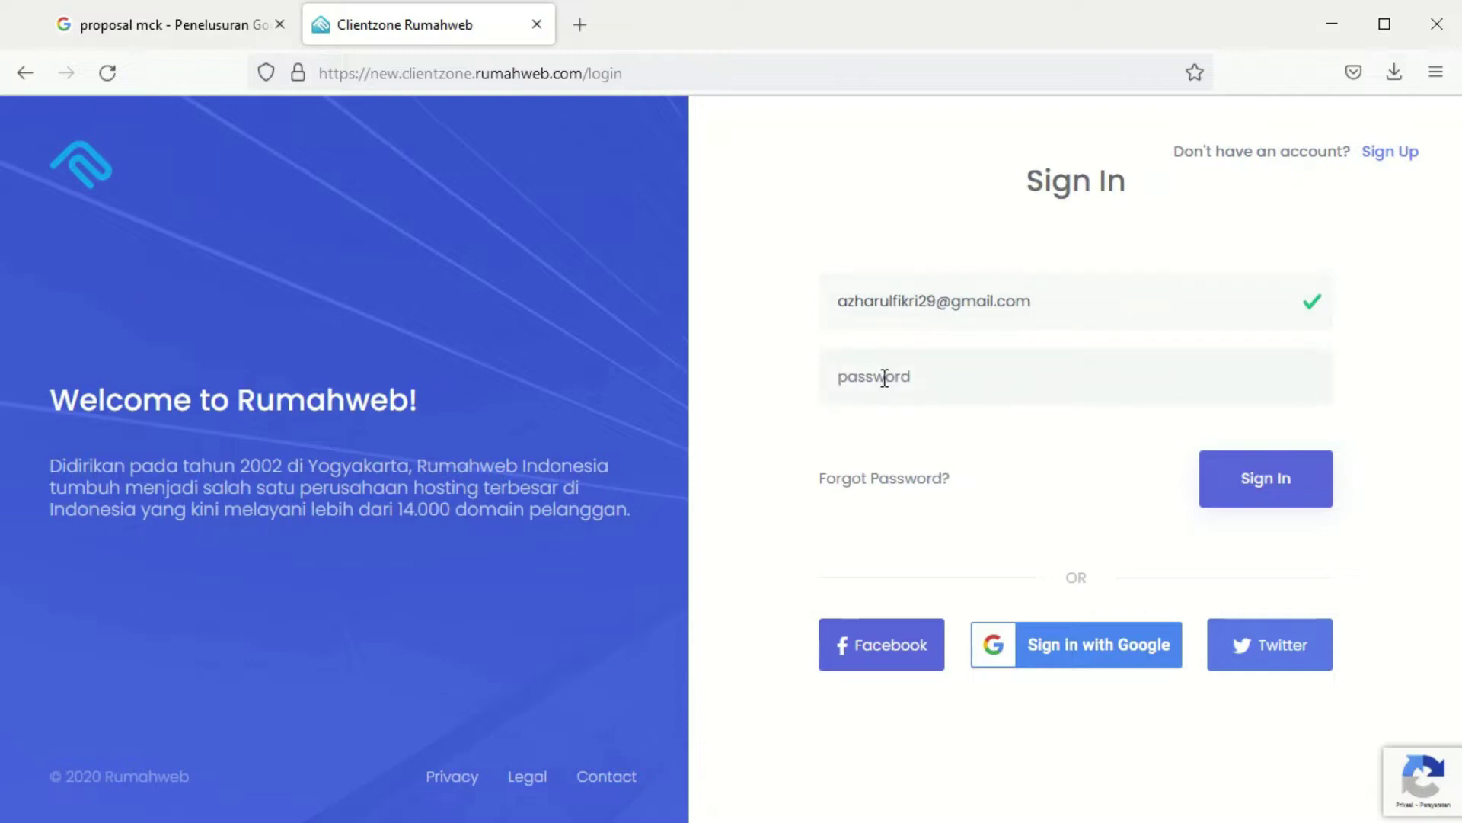
{"action": "left_click", "coordinate": [884, 378]}
{"action": "type", "text": "******"}
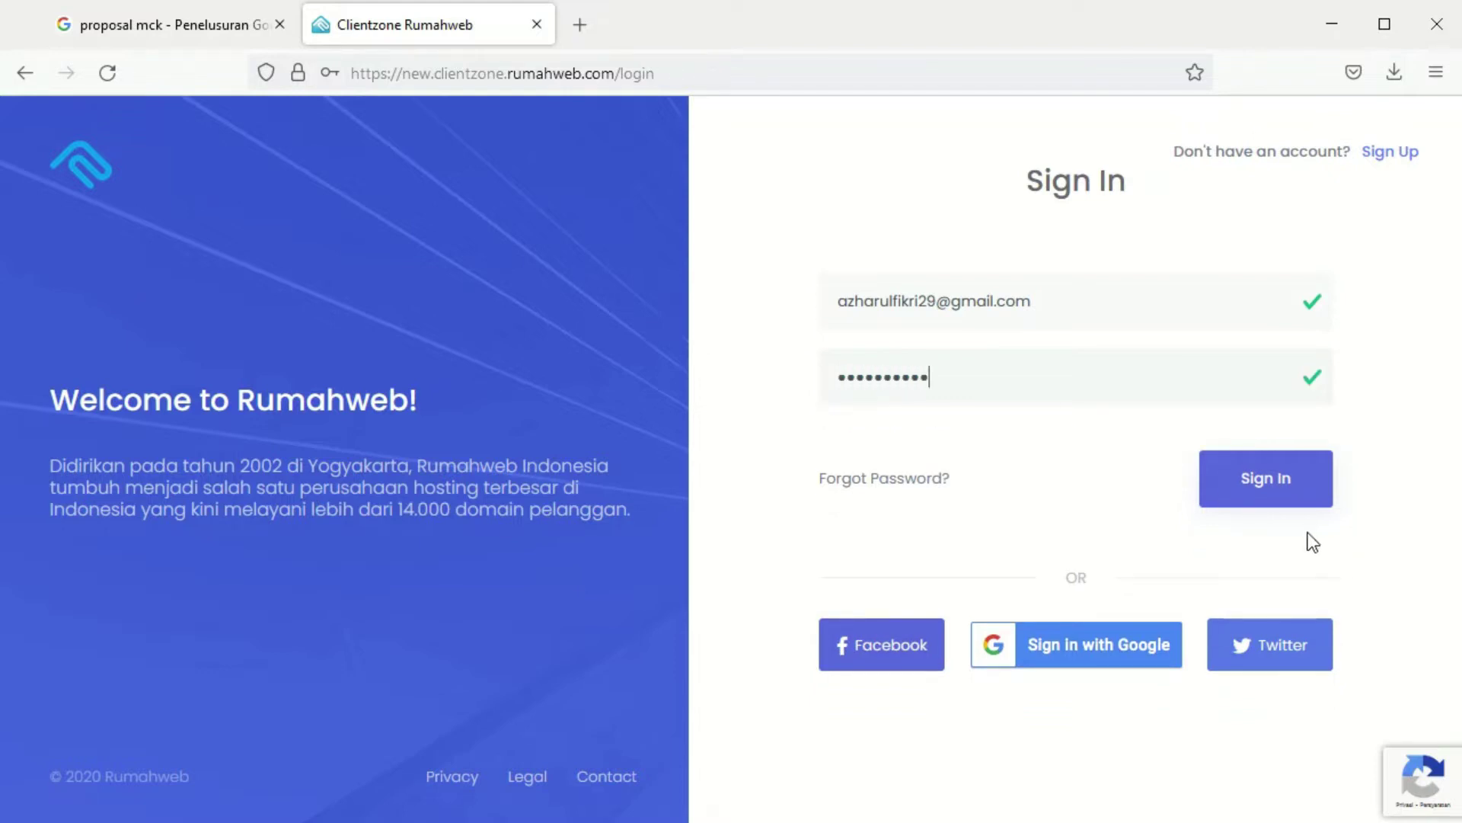
{"action": "left_click", "coordinate": [1296, 489]}
{"action": "left_click_drag", "start_coordinate": [1120, 473], "coordinate": [571, 418]}
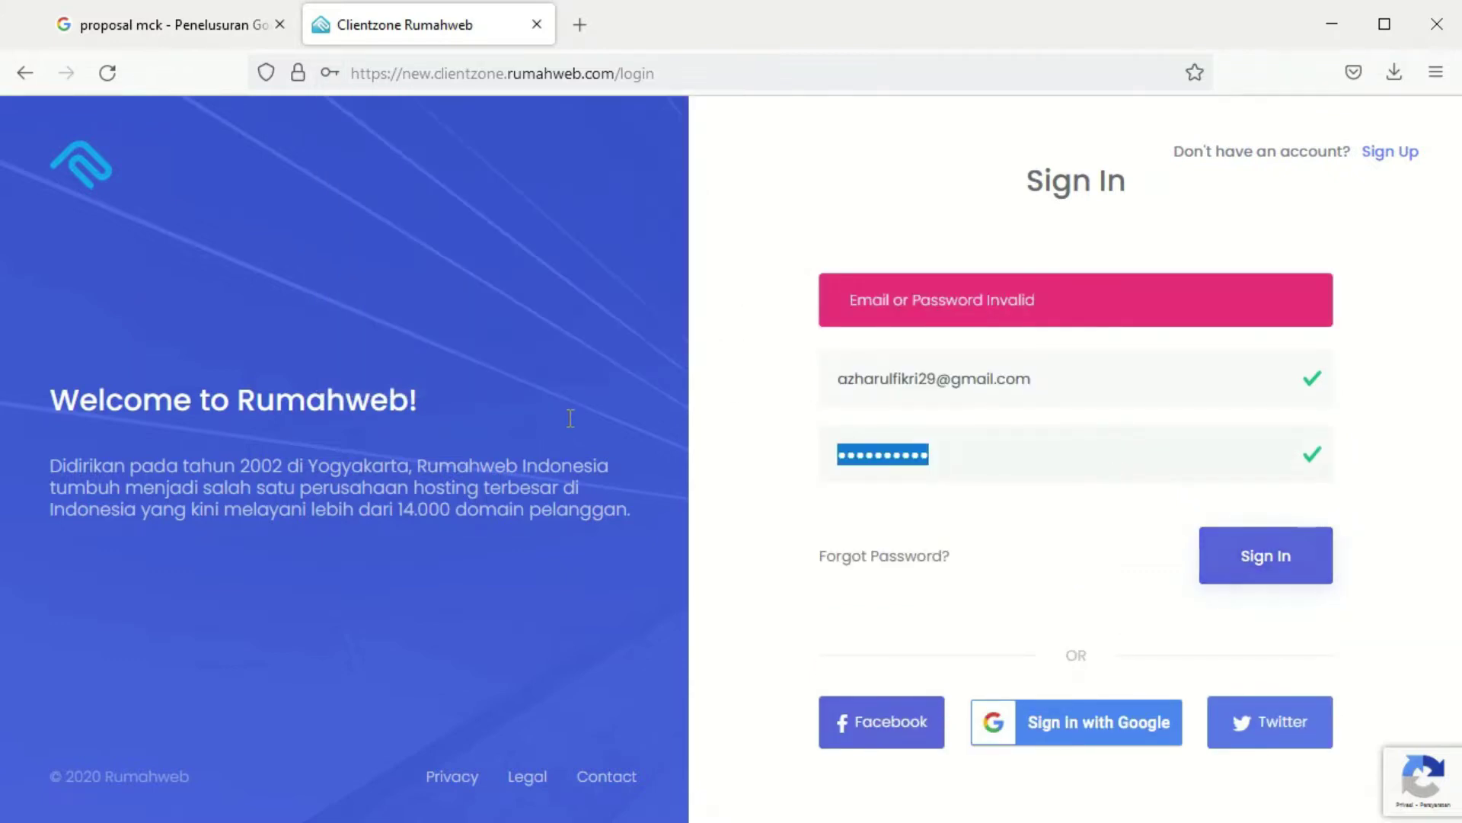
{"action": "key", "text": "BackSpace"}
{"action": "type", "text": "*********"}
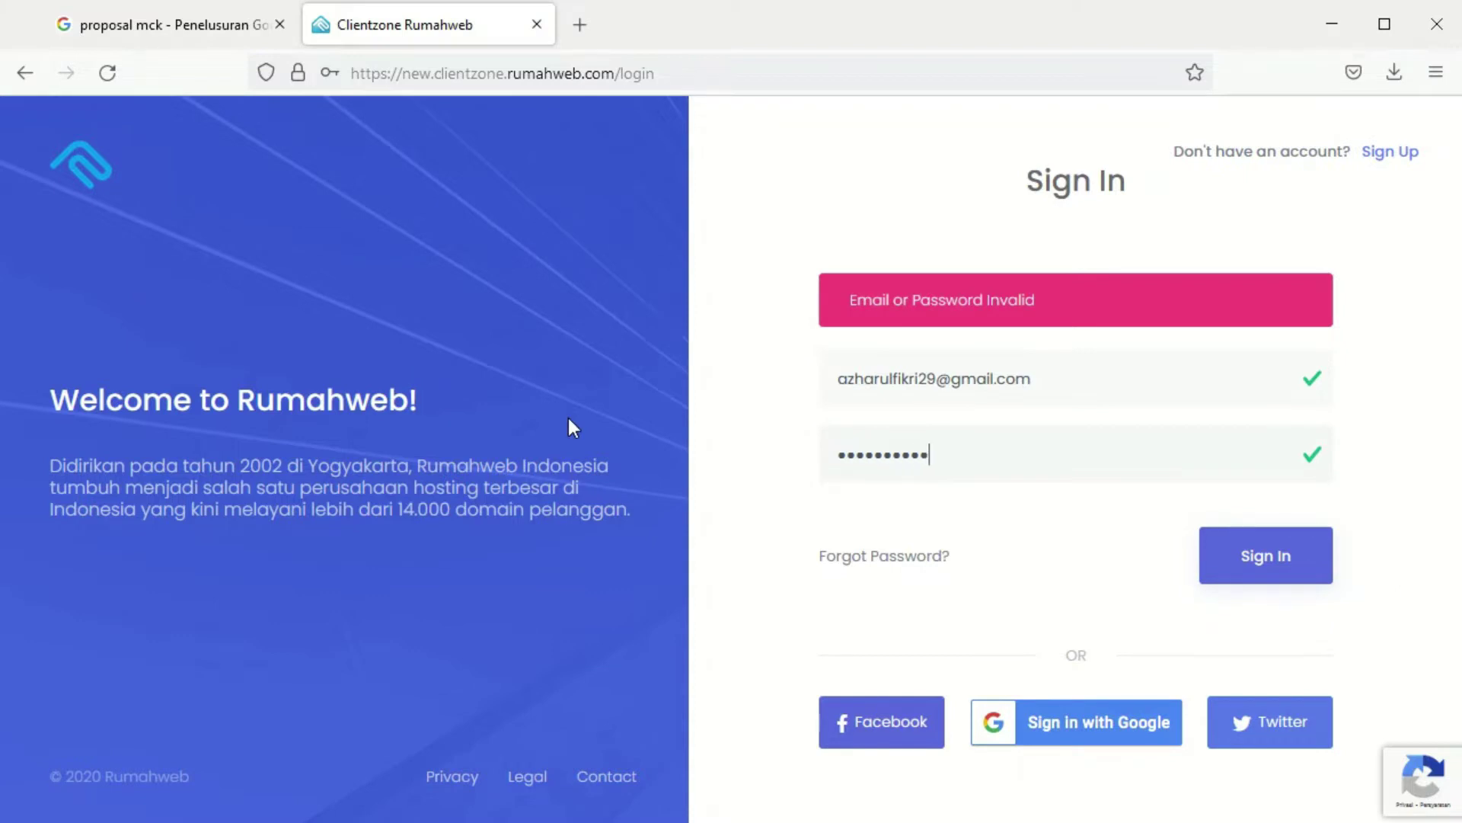
{"action": "left_click", "coordinate": [1293, 576]}
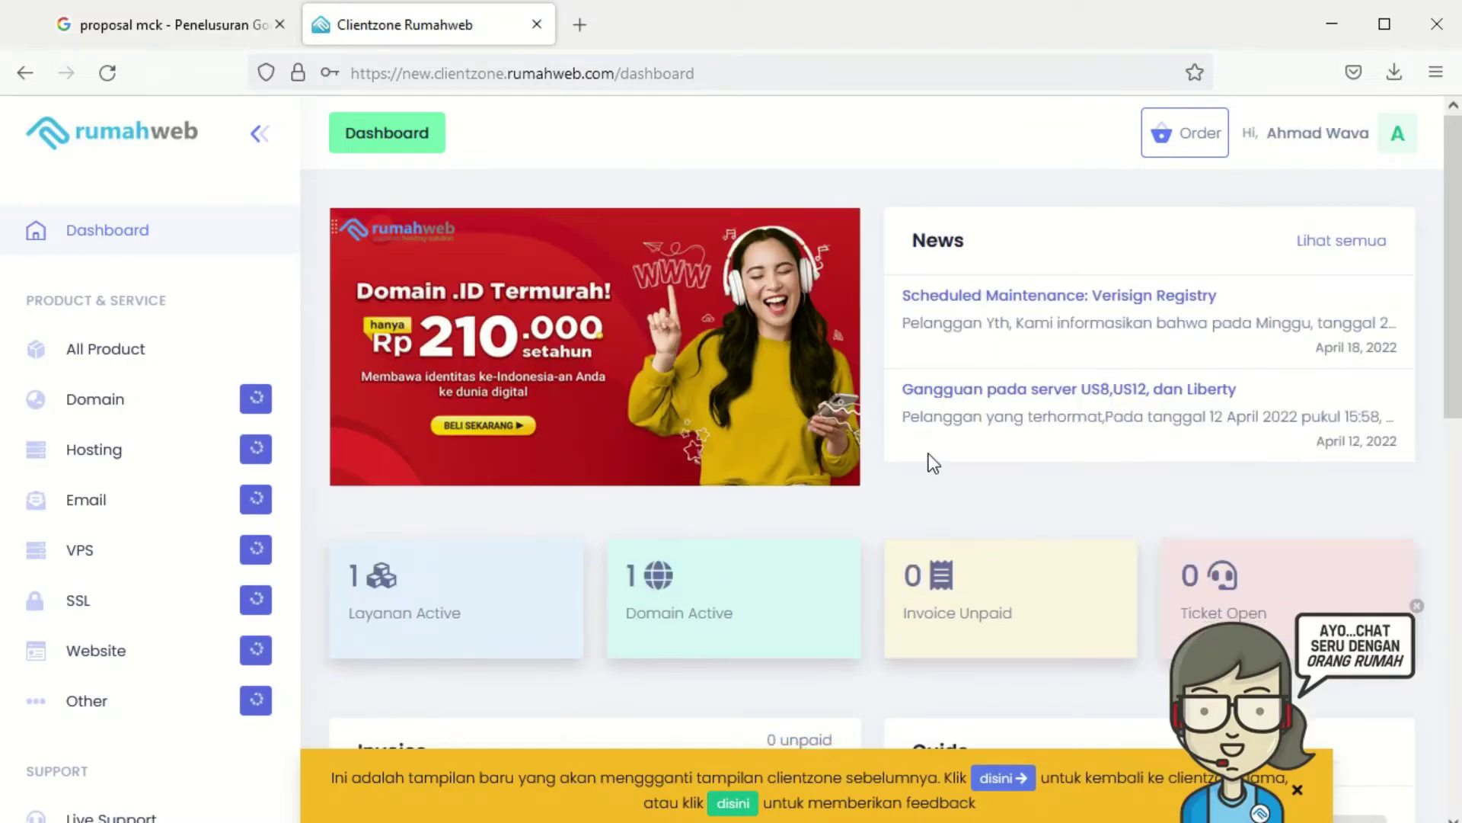
Open the mmsmkhk.my.id Unlimited S hosting and log in to its control panel
{"action": "scroll", "coordinate": [929, 455], "scroll_direction": "down", "scroll_amount": 6}
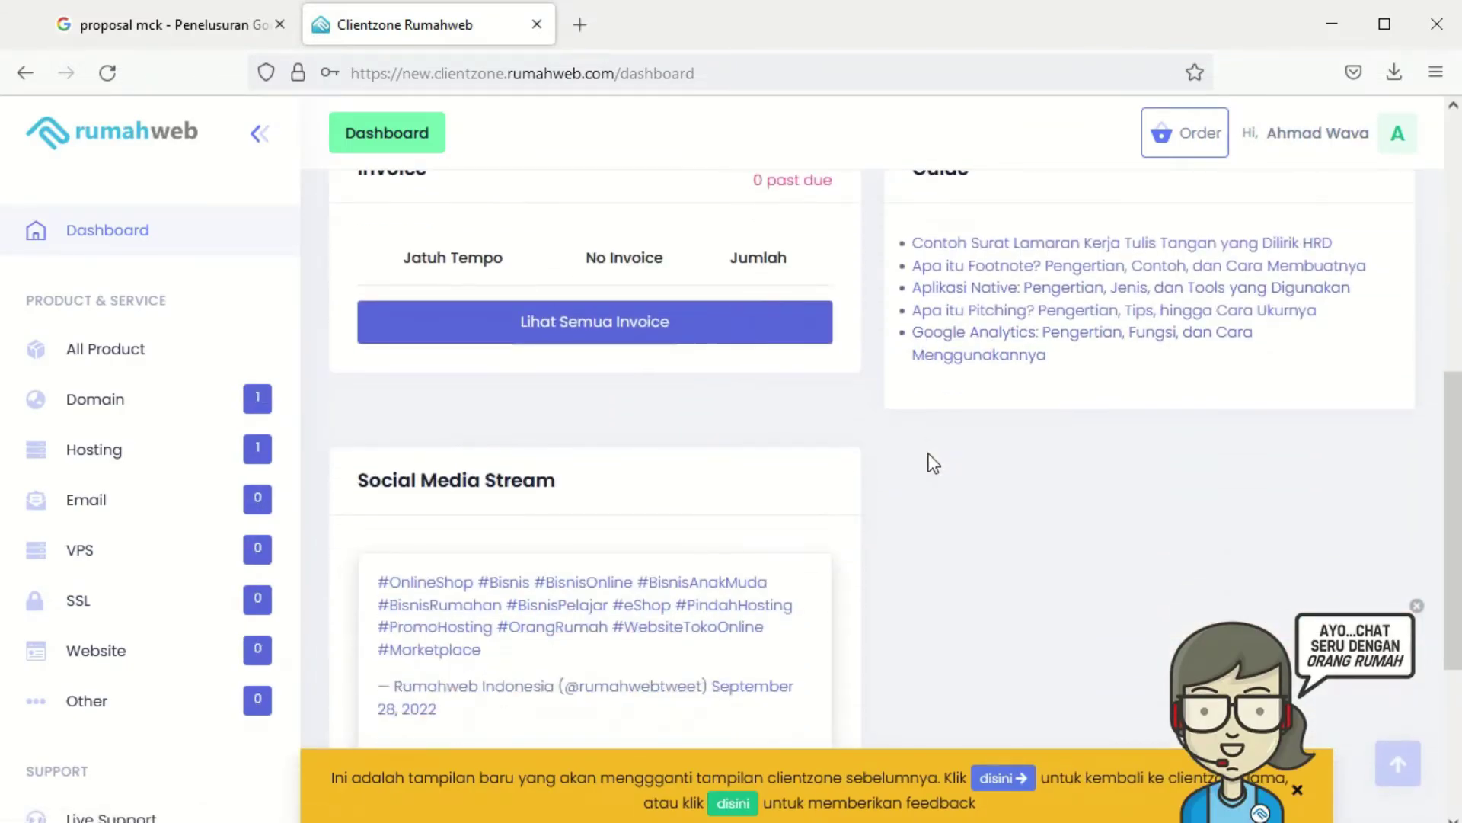
{"action": "left_click", "coordinate": [96, 451]}
{"action": "scroll", "coordinate": [1054, 575], "scroll_direction": "down", "scroll_amount": 3}
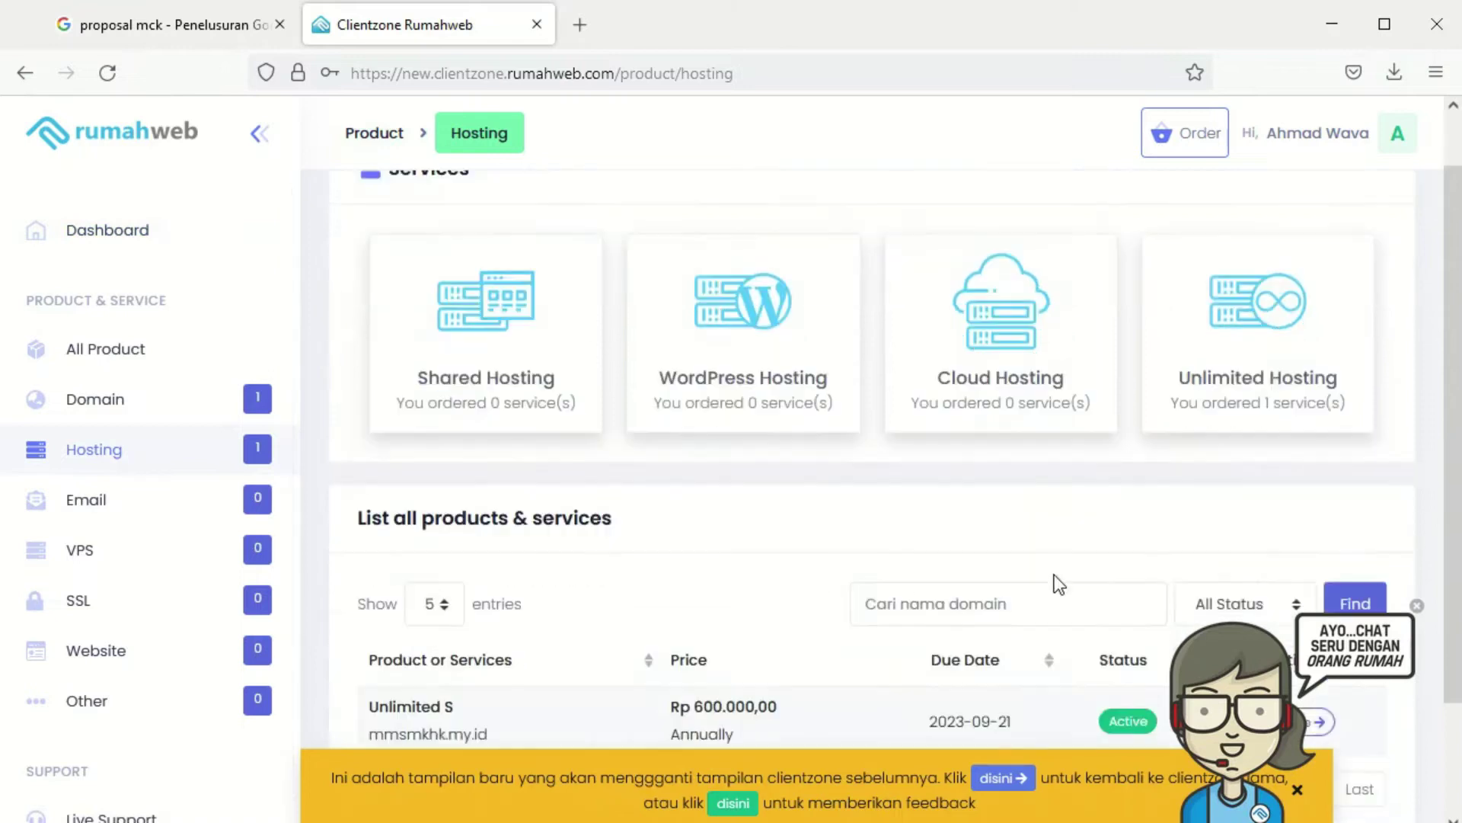
{"action": "left_click", "coordinate": [1291, 593]}
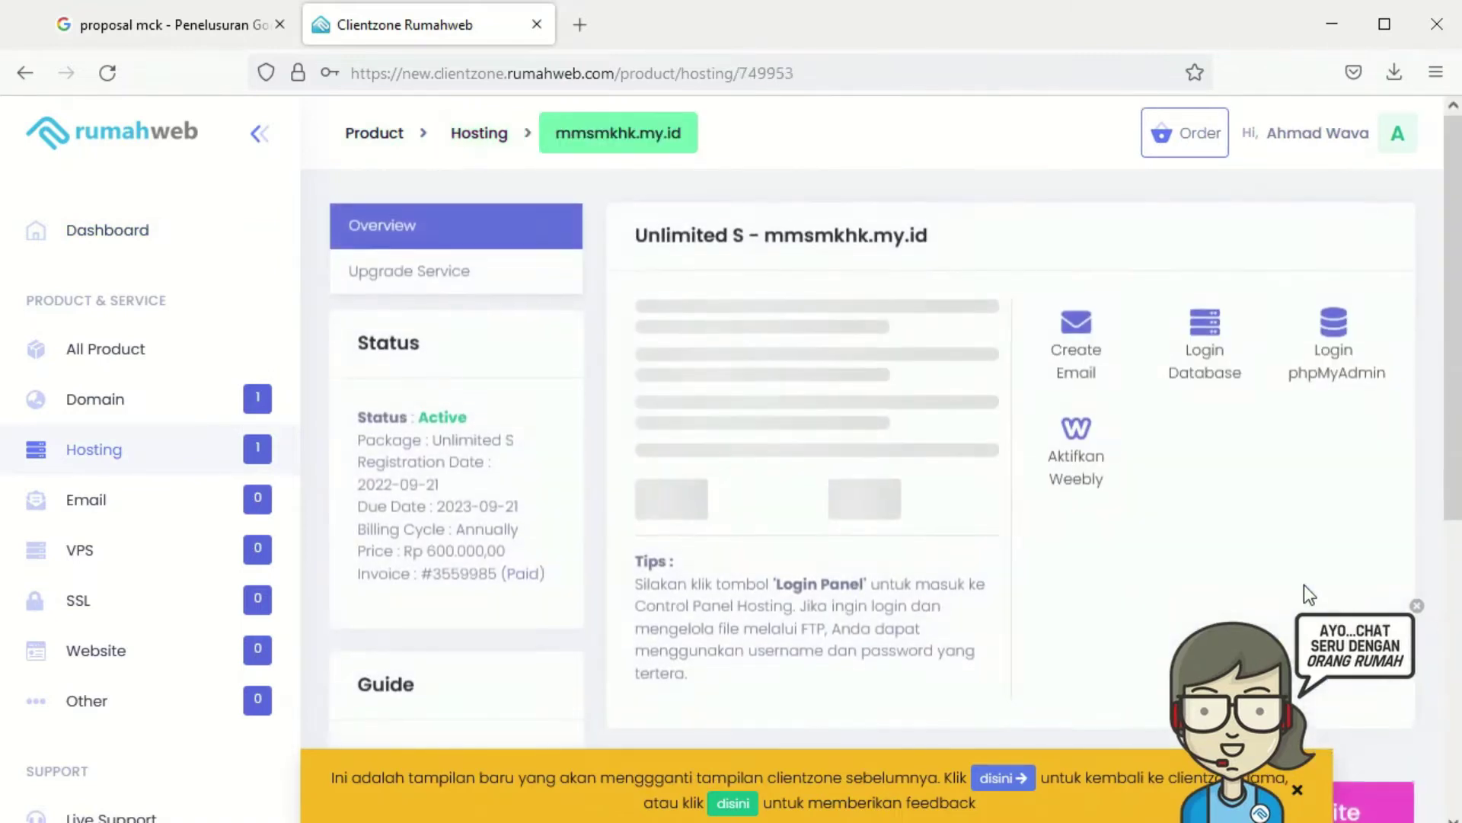
{"action": "scroll", "coordinate": [1195, 556], "scroll_direction": "down", "scroll_amount": 5}
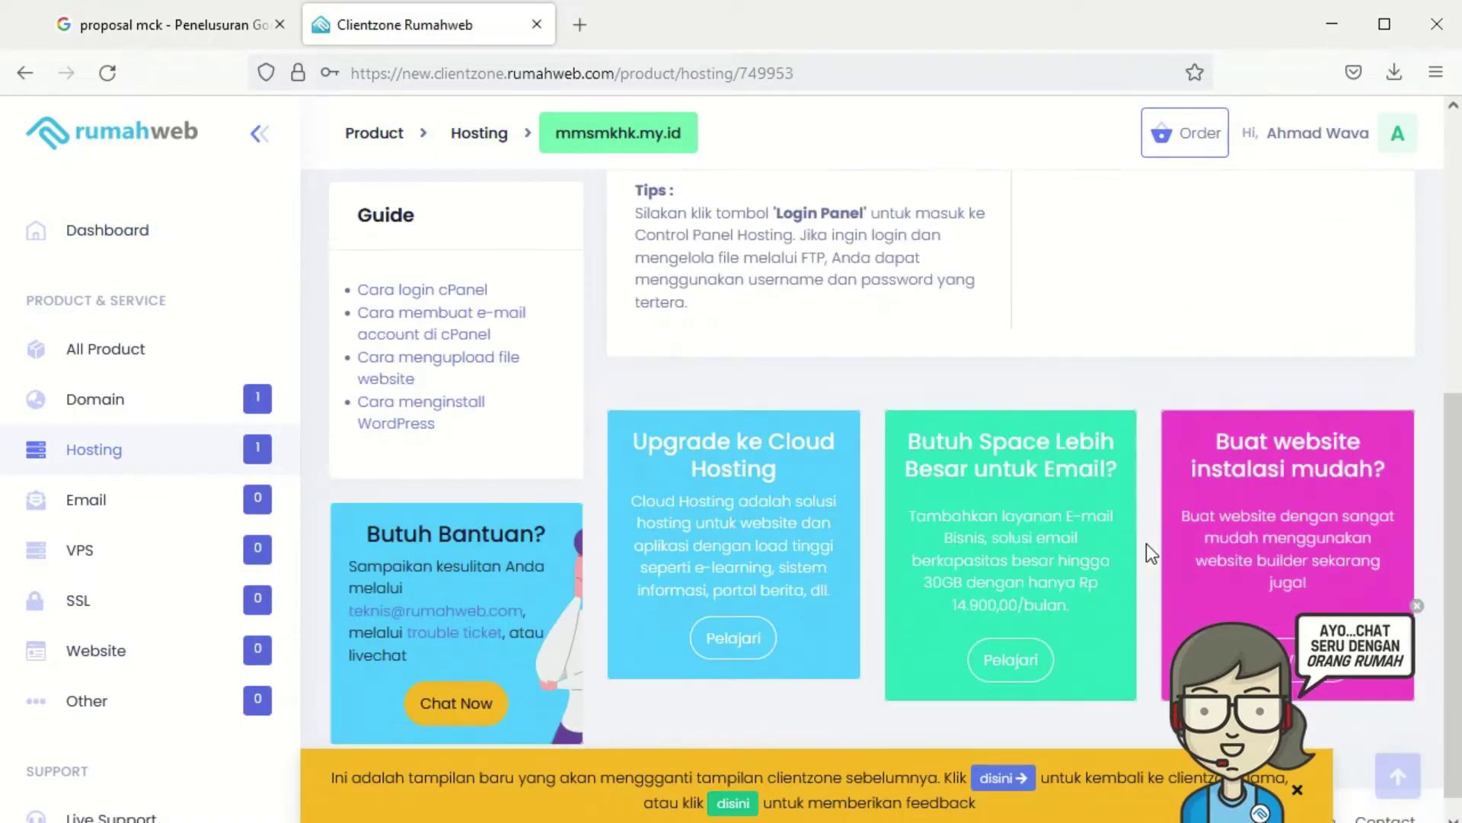
{"action": "scroll", "coordinate": [1146, 542], "scroll_direction": "up", "scroll_amount": 4}
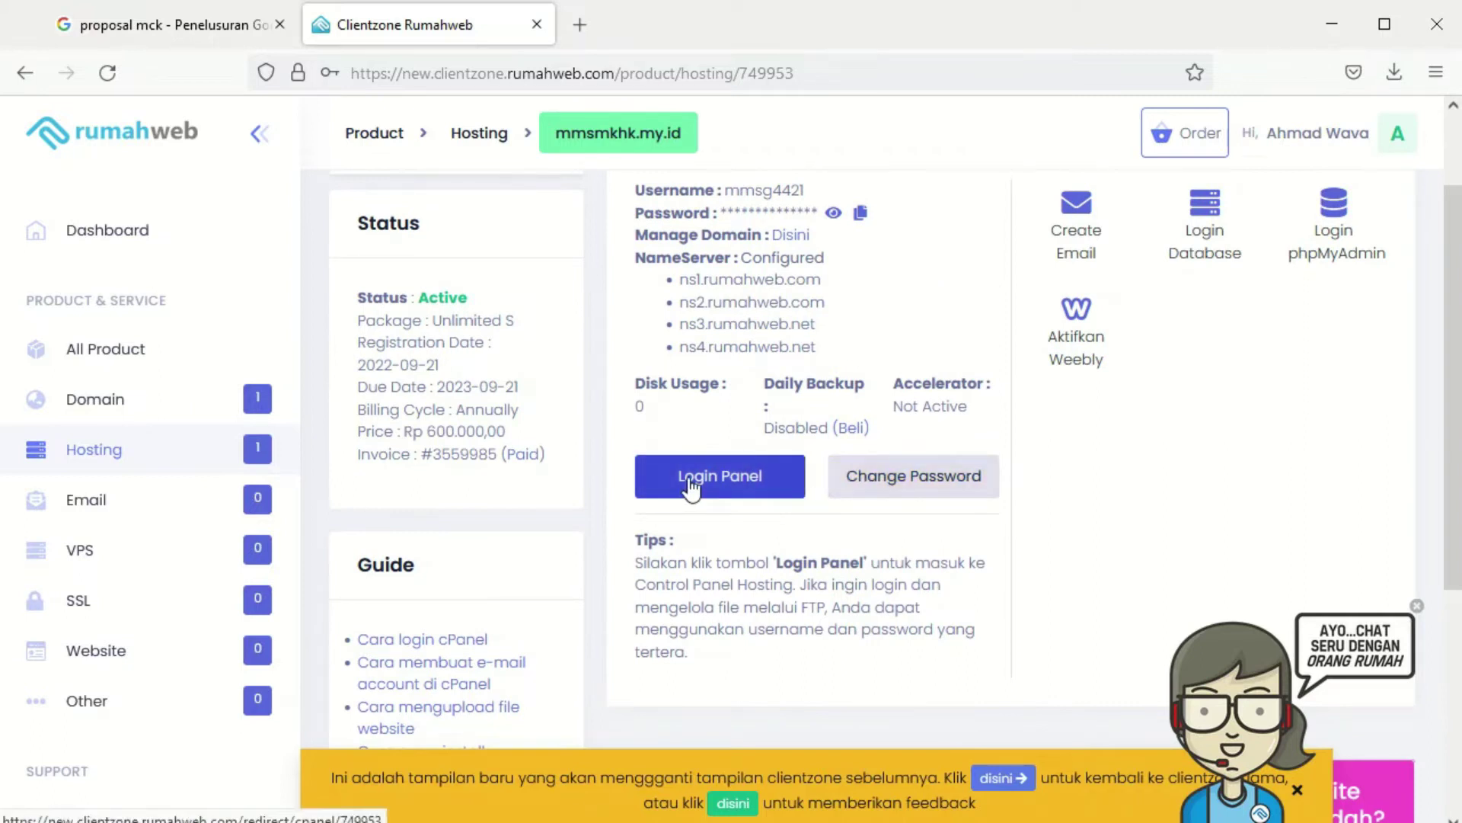
{"action": "left_click", "coordinate": [692, 478]}
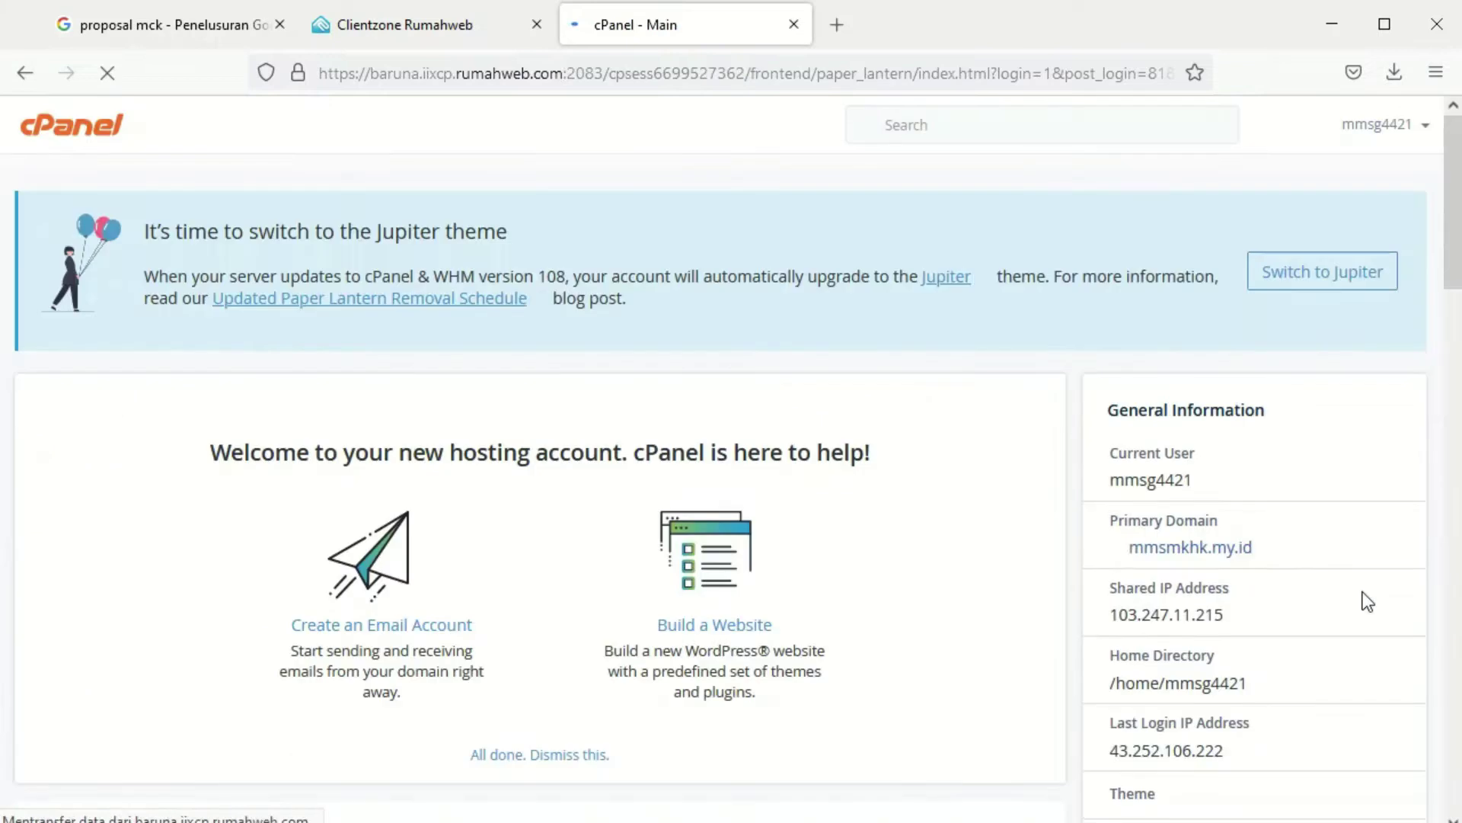
Create subdomain toko with document root public_html/toko, then return to the Subdomains list
{"action": "scroll", "coordinate": [689, 532], "scroll_direction": "down", "scroll_amount": 6}
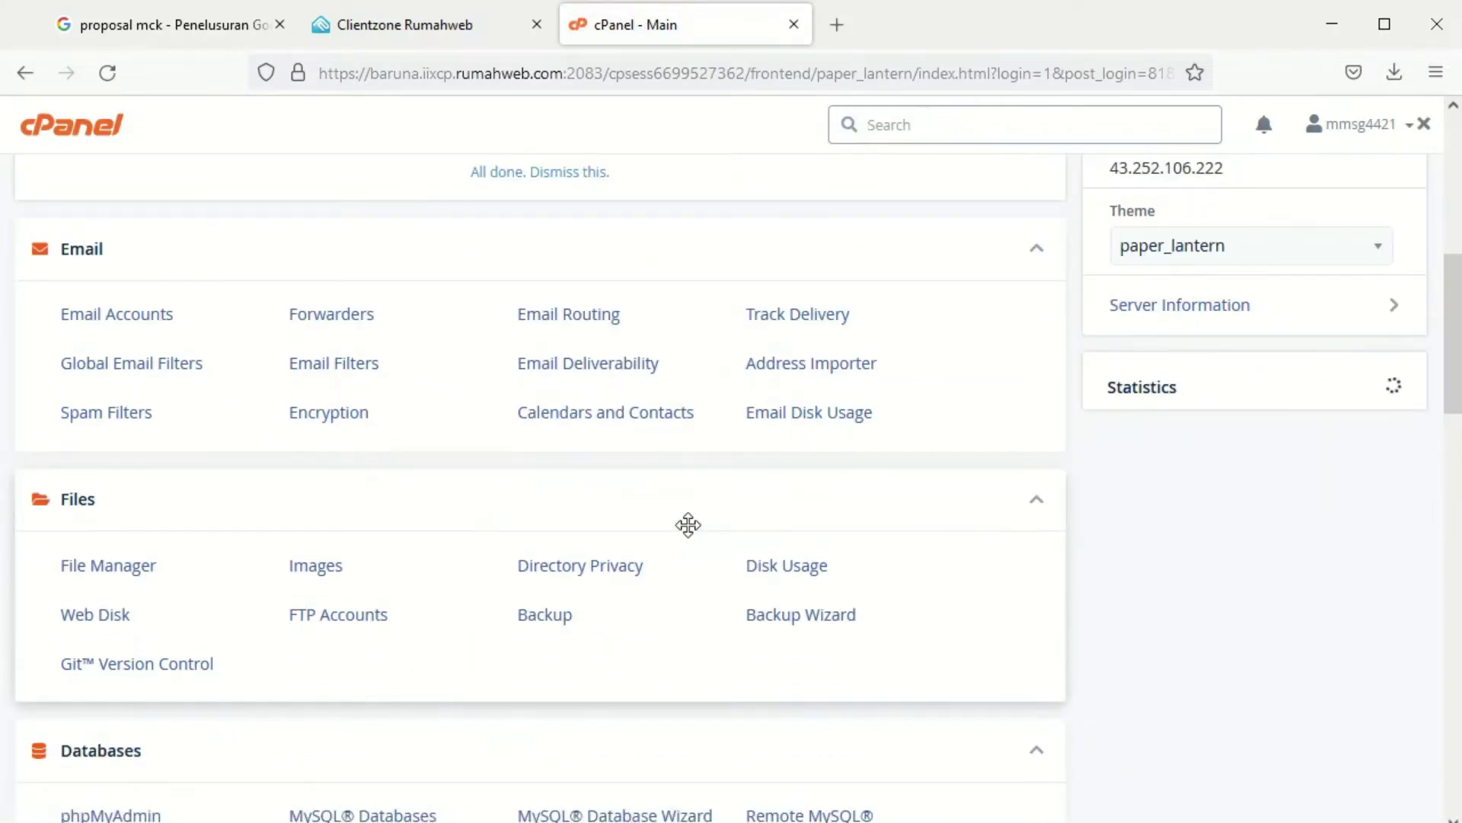
{"action": "scroll", "coordinate": [689, 525], "scroll_direction": "down", "scroll_amount": 5}
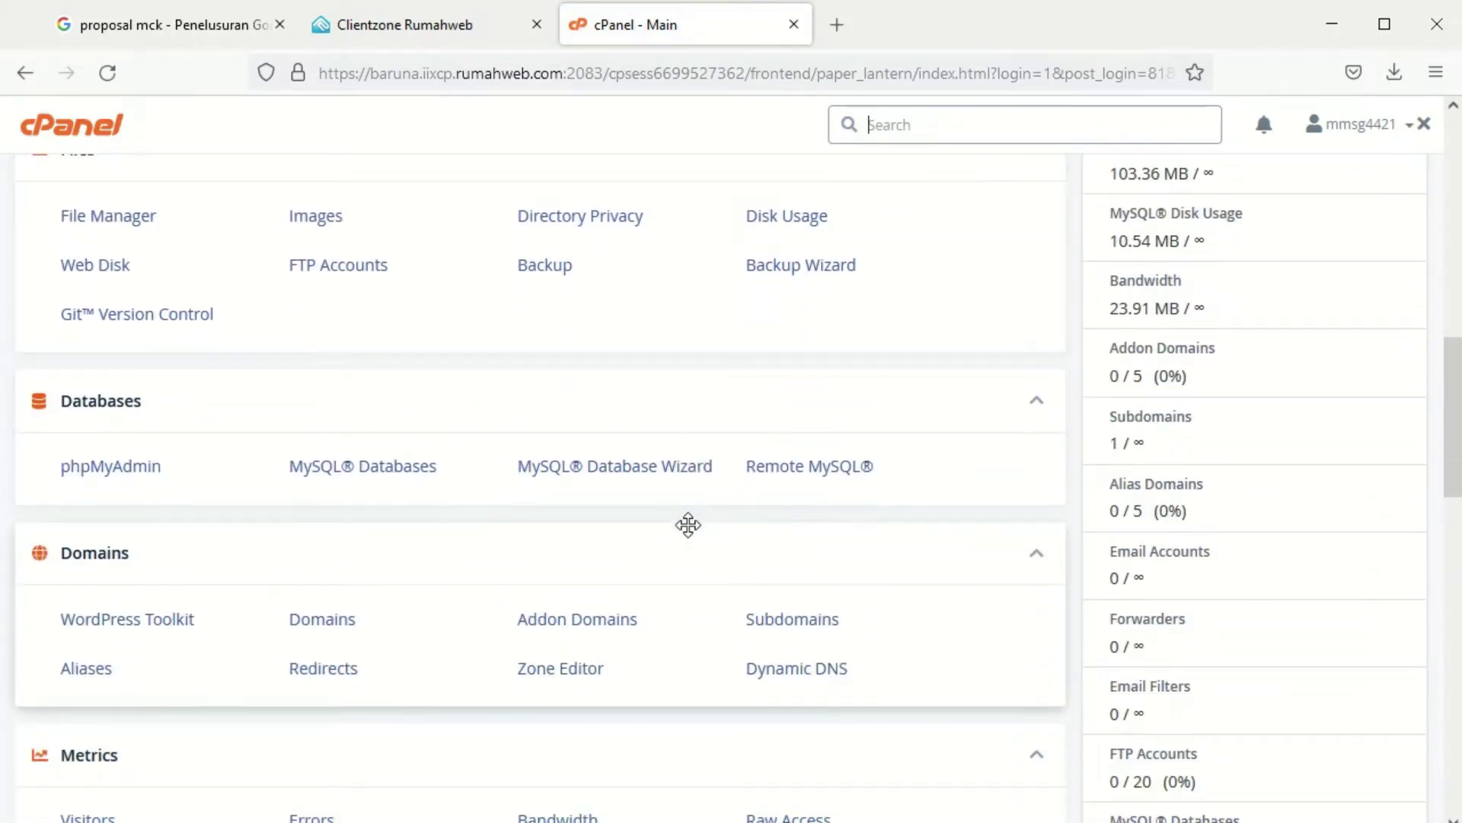
{"action": "left_click", "coordinate": [777, 631]}
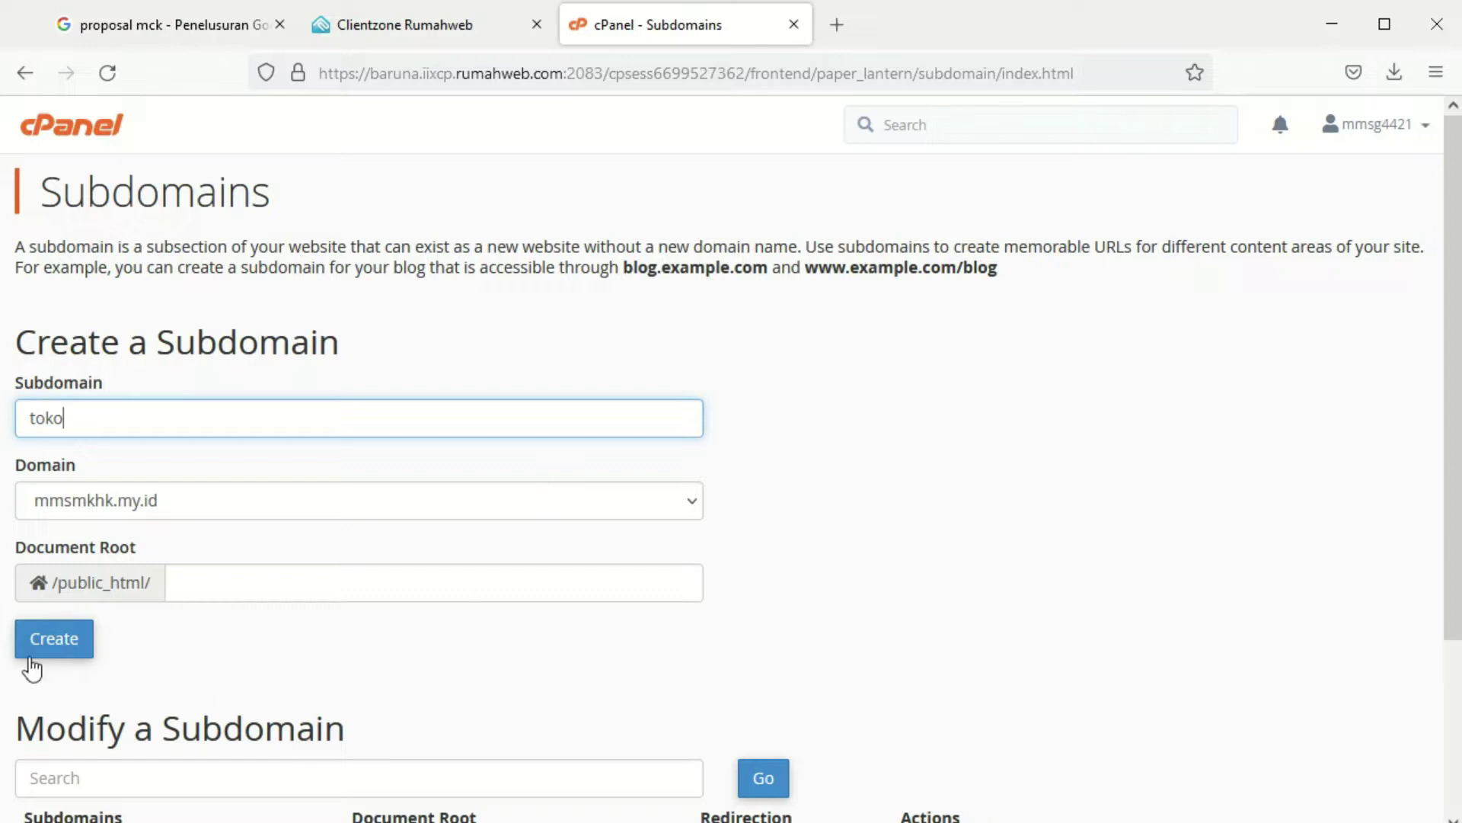
{"action": "left_click", "coordinate": [32, 655]}
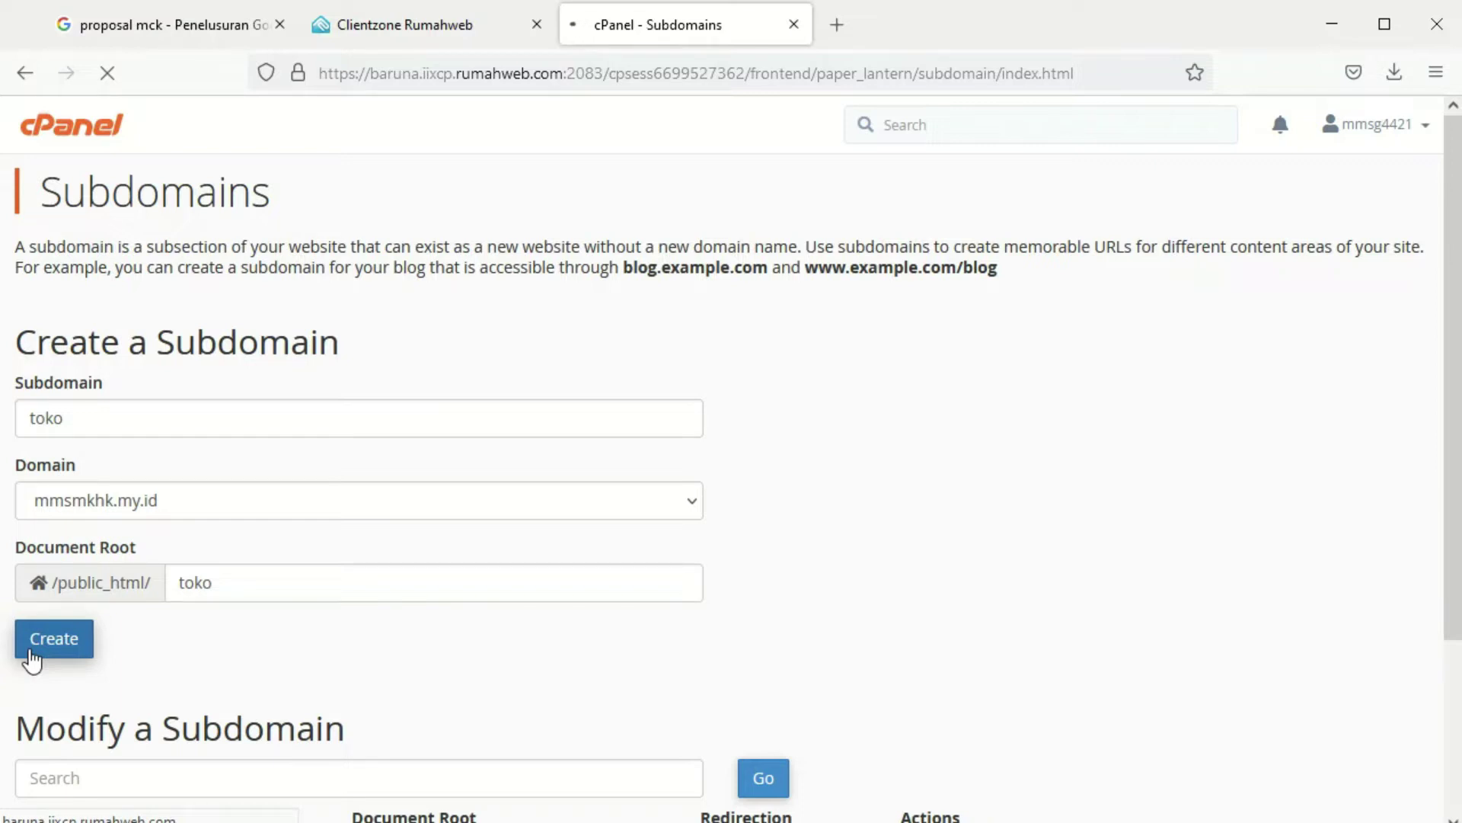
{"action": "left_click", "coordinate": [757, 336]}
{"action": "scroll", "coordinate": [808, 488], "scroll_direction": "down", "scroll_amount": 4}
{"action": "scroll", "coordinate": [813, 488], "scroll_direction": "up", "scroll_amount": 4}
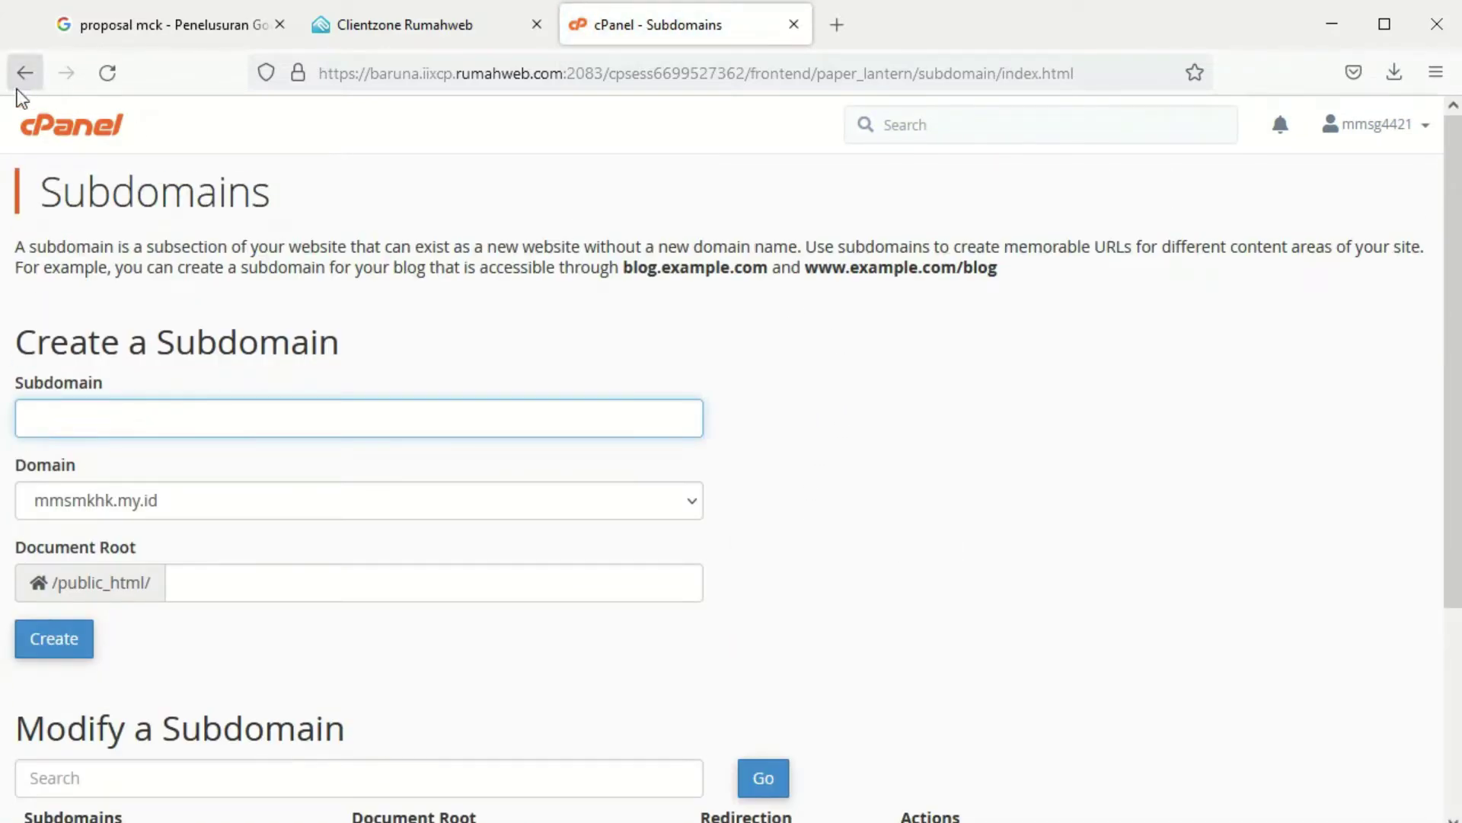
Return to cPanel home and launch Softaculous Apps Installer from the Software section
{"action": "left_click", "coordinate": [64, 141]}
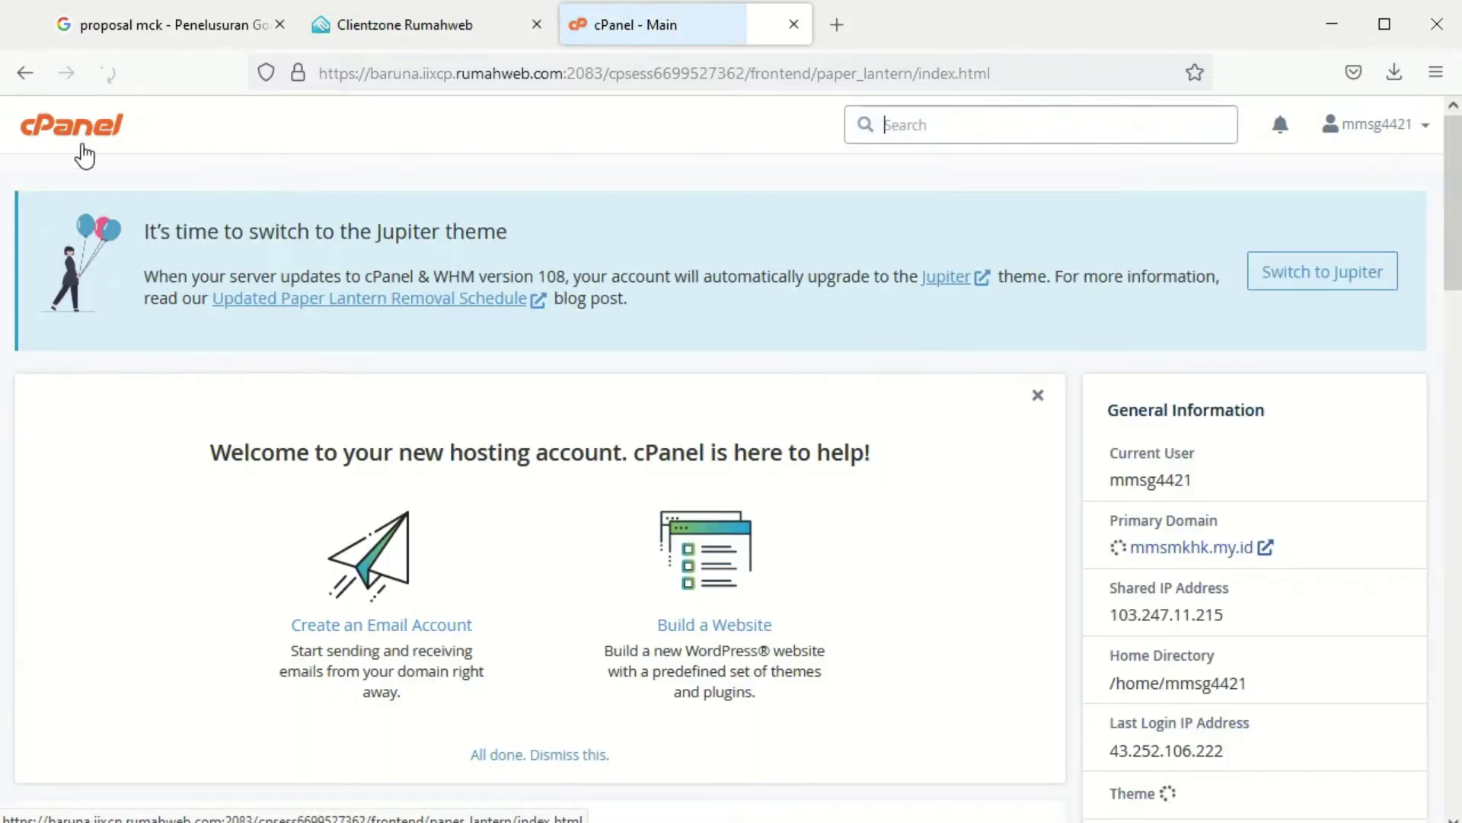
{"action": "scroll", "coordinate": [599, 523], "scroll_direction": "down", "scroll_amount": 2}
{"action": "middle_click", "coordinate": [598, 512]}
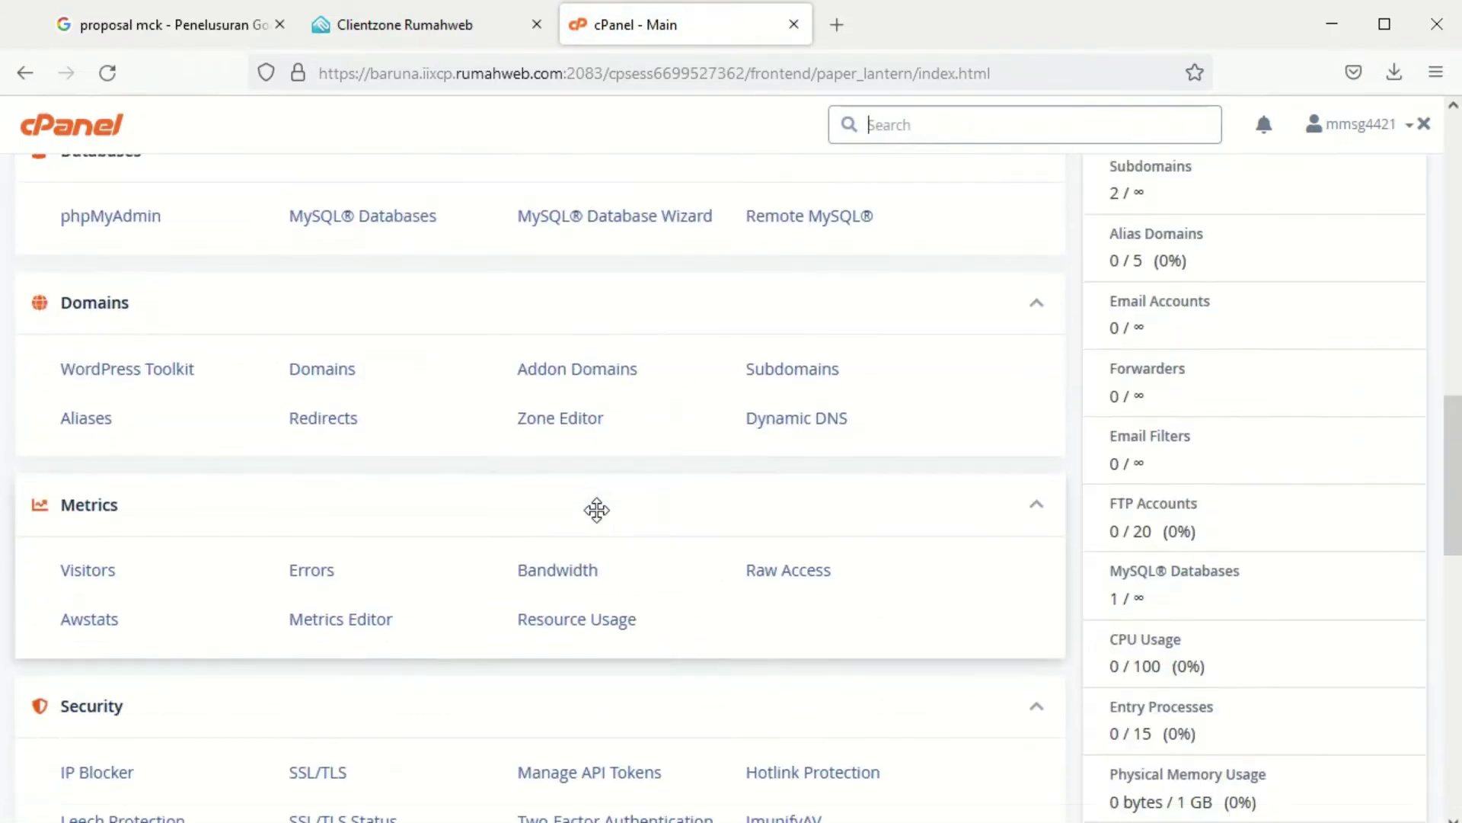
{"action": "left_click", "coordinate": [598, 513]}
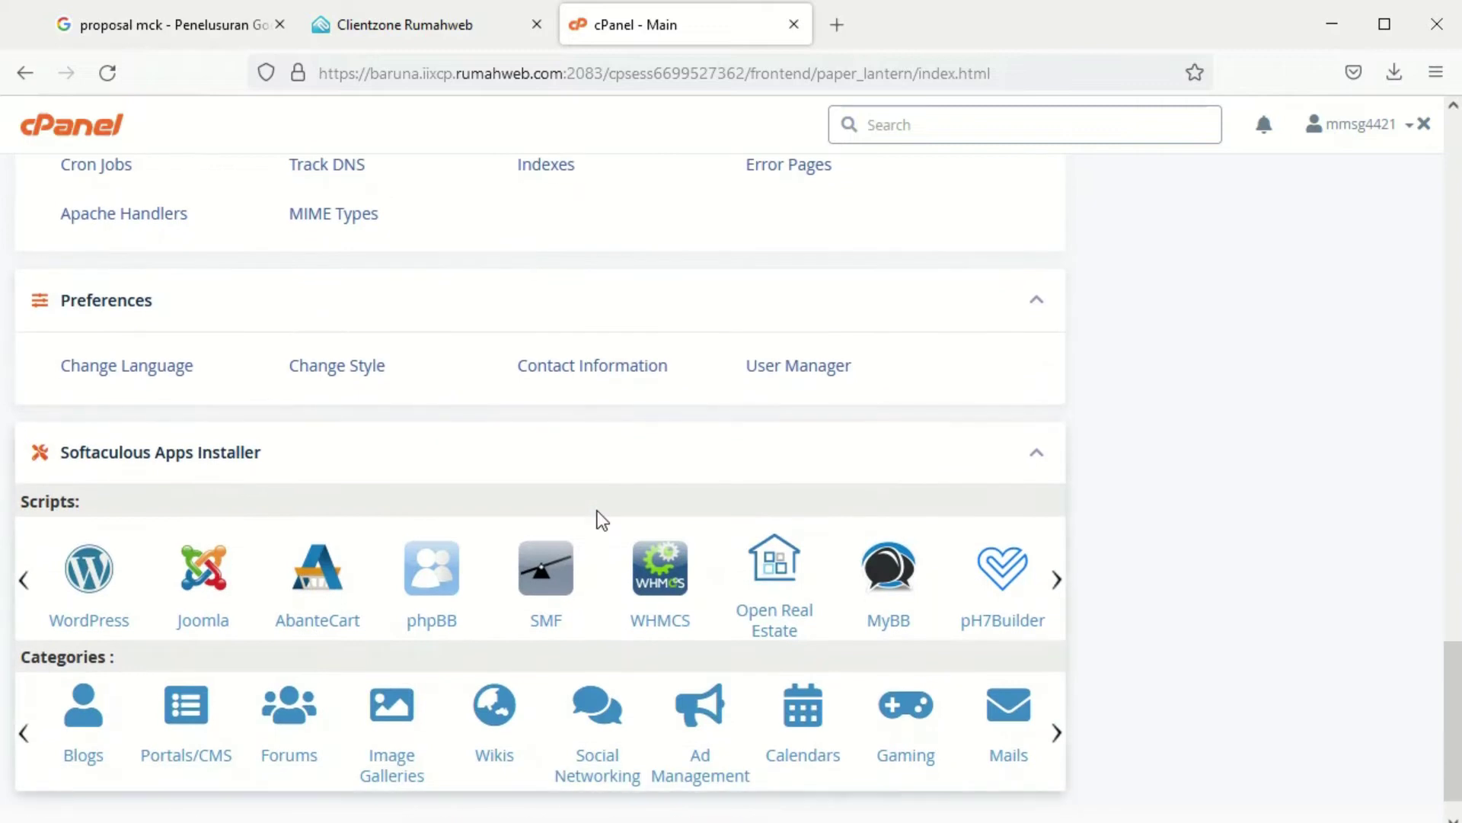
{"action": "scroll", "coordinate": [602, 520], "scroll_direction": "up", "scroll_amount": 5}
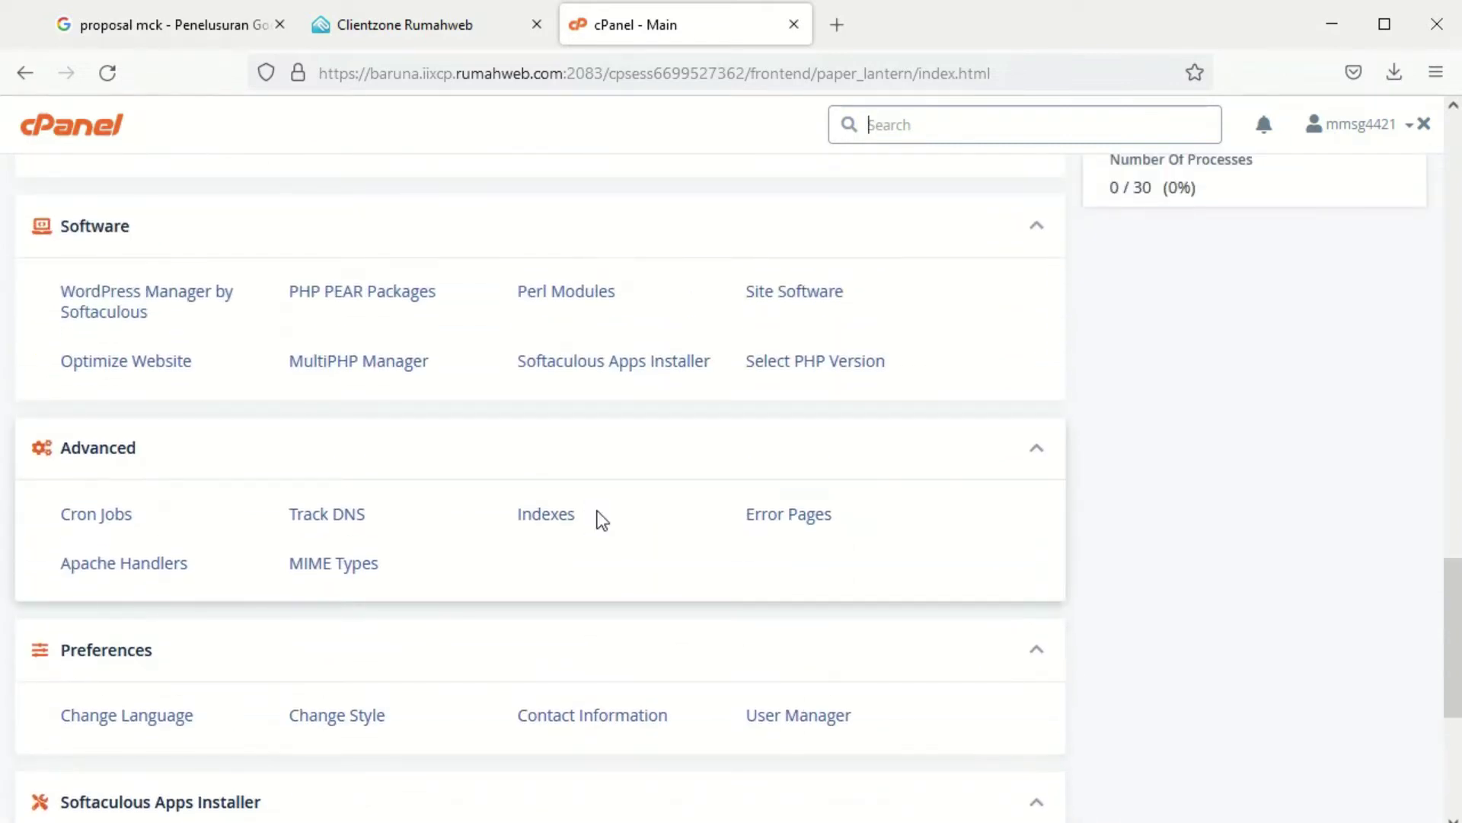
{"action": "left_click", "coordinate": [581, 364]}
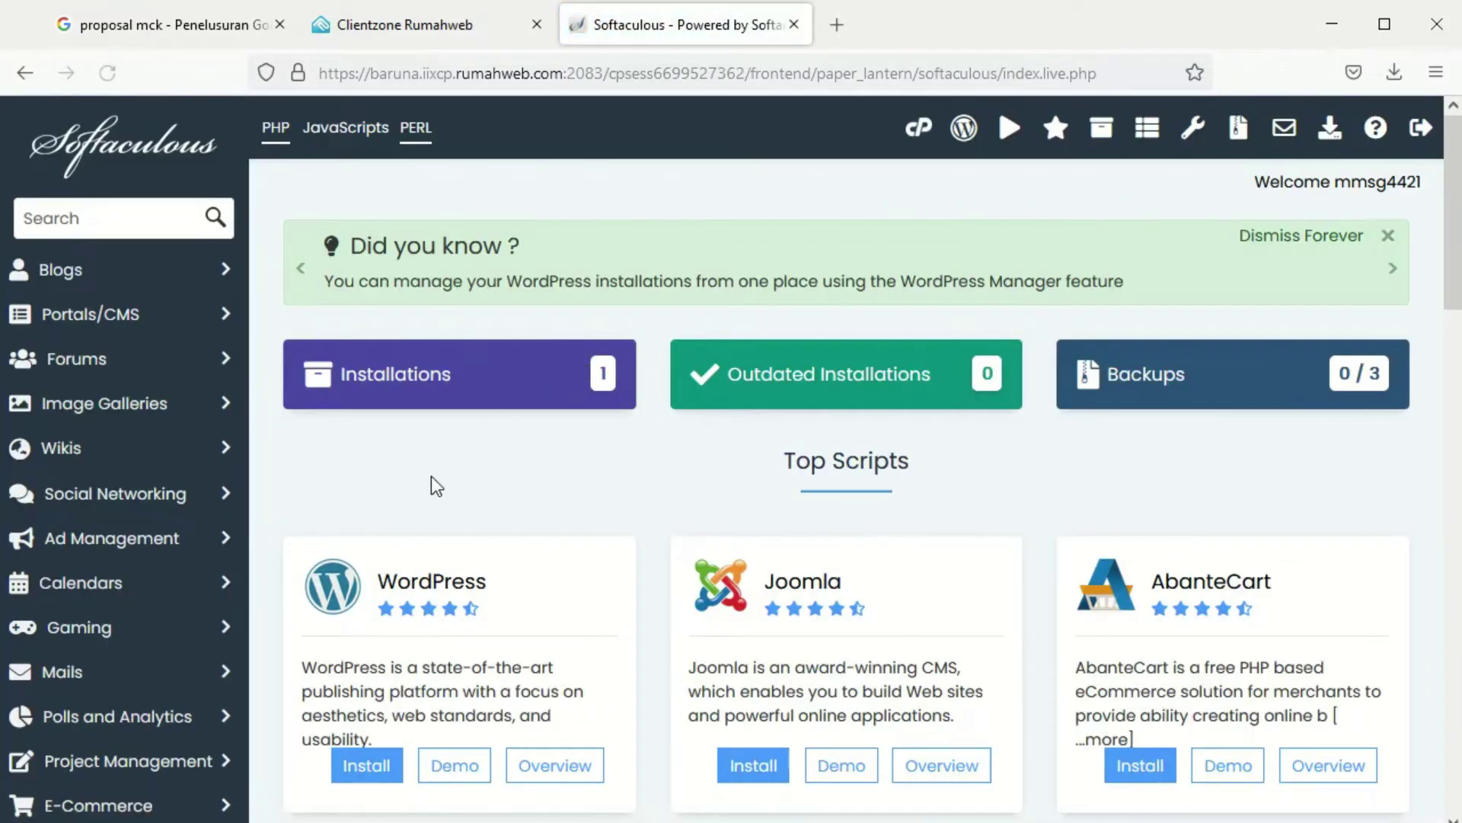
{"action": "scroll", "coordinate": [350, 766], "scroll_direction": "down", "scroll_amount": 3}
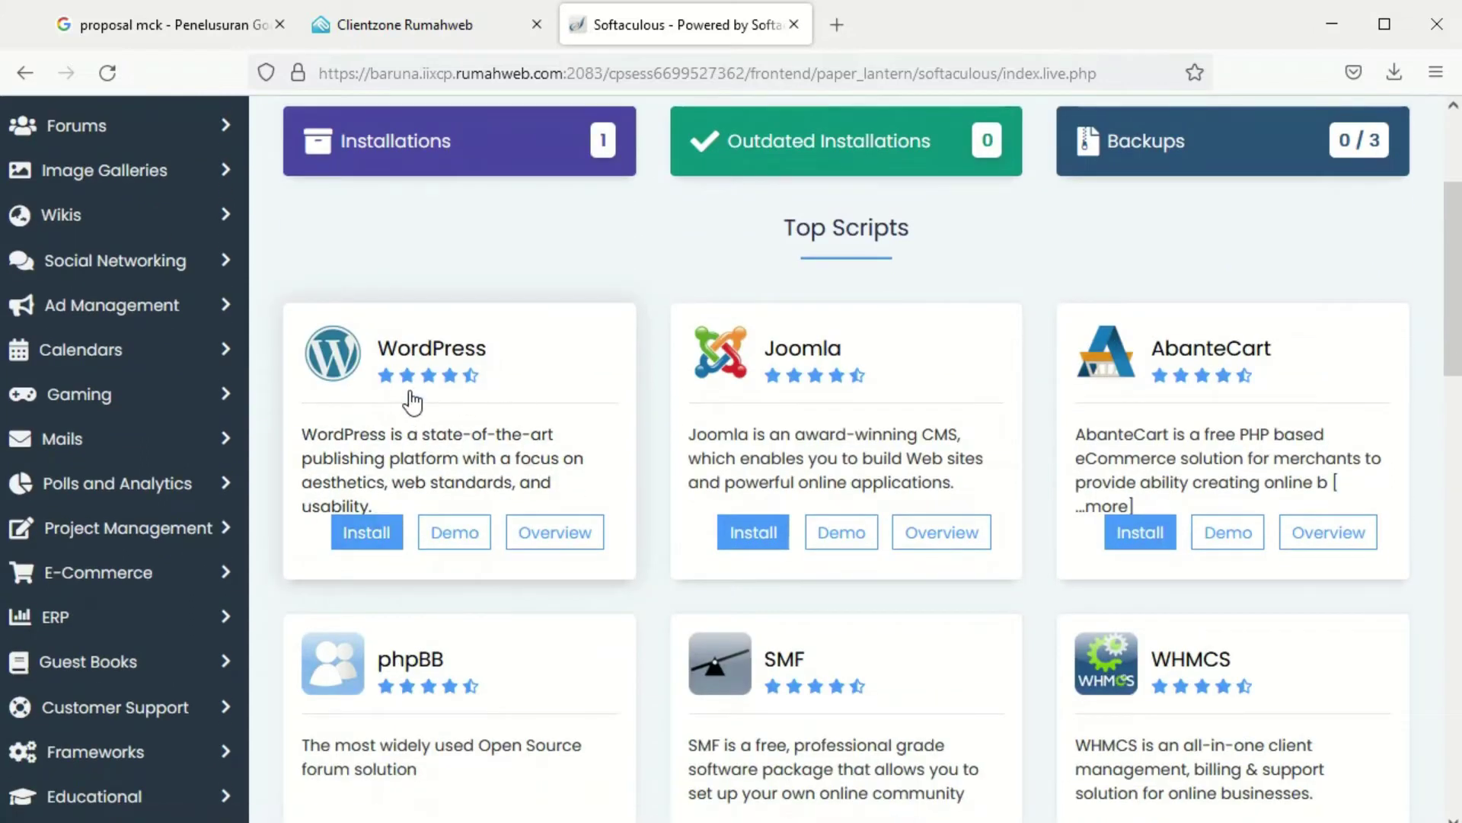
Start a WordPress install and choose toko.mmsmkhk.my.id as the target domain
{"action": "left_click", "coordinate": [358, 541]}
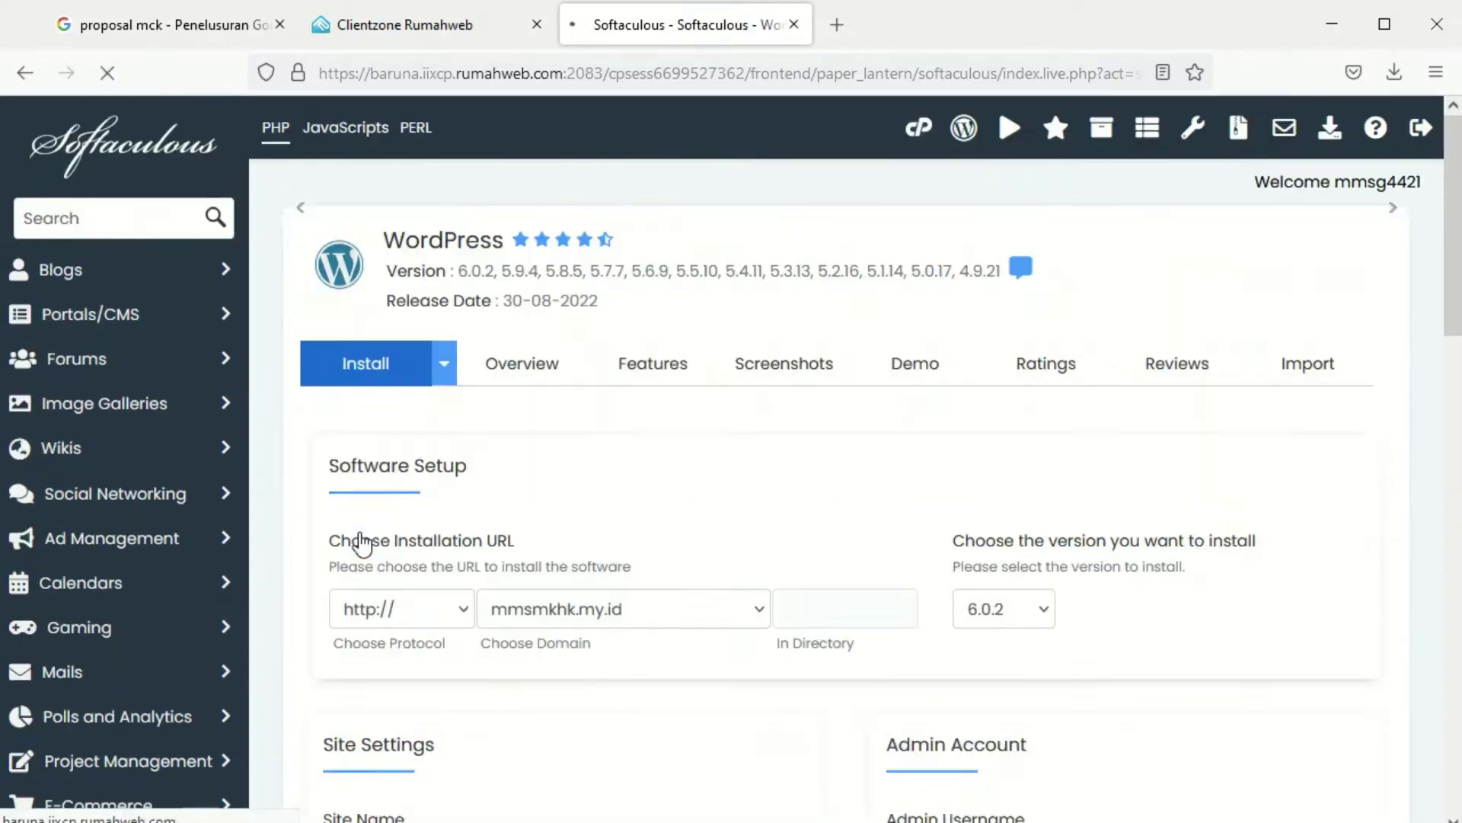
{"action": "scroll", "coordinate": [597, 572], "scroll_direction": "down", "scroll_amount": 2}
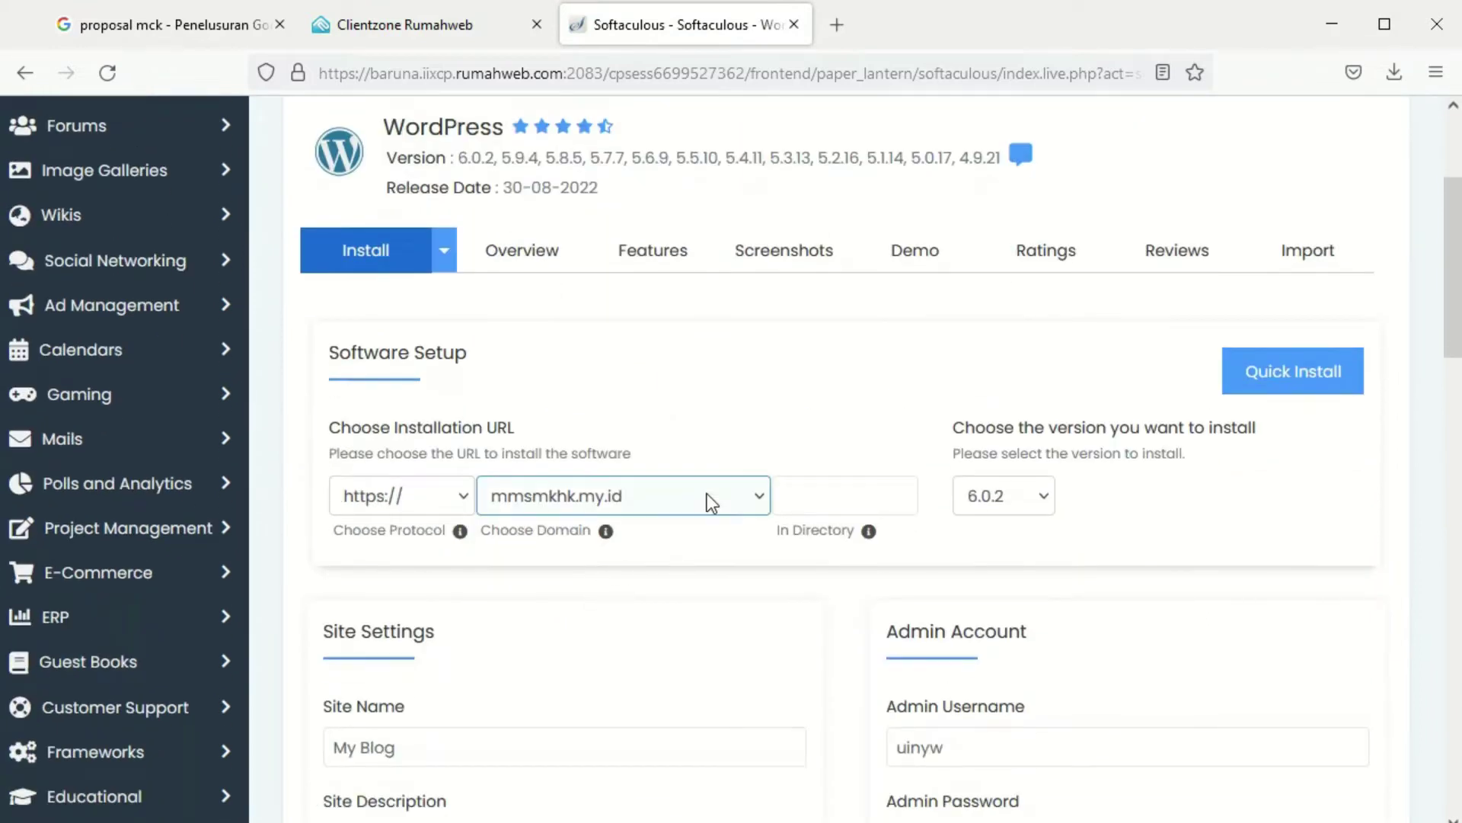
{"action": "left_click", "coordinate": [706, 492]}
{"action": "left_click", "coordinate": [577, 578]}
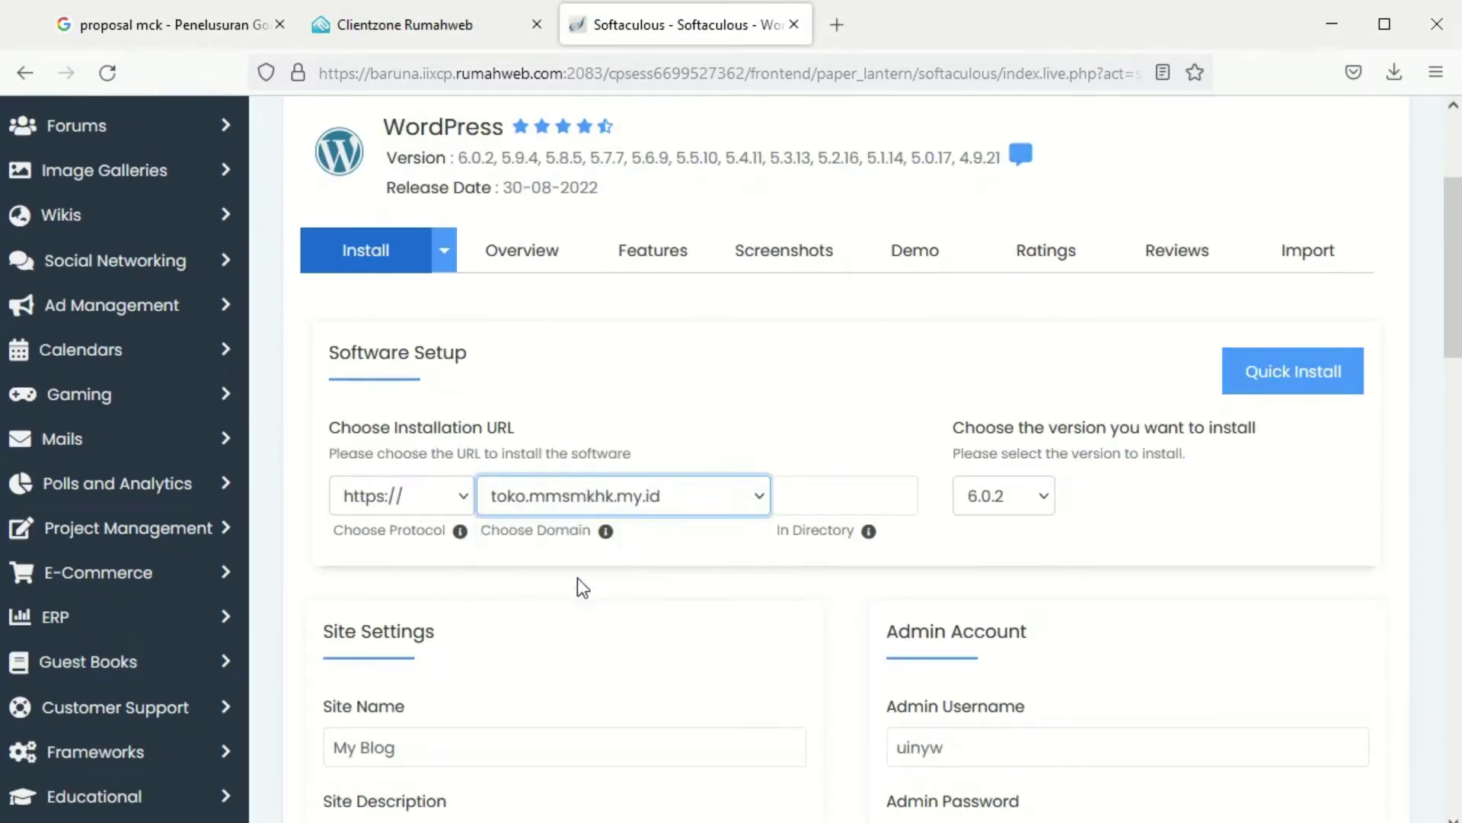
Set site name to 'MM SMK HK' and description to 'Toko Online MM SMK HK'
{"action": "scroll", "coordinate": [692, 583], "scroll_direction": "down", "scroll_amount": 1}
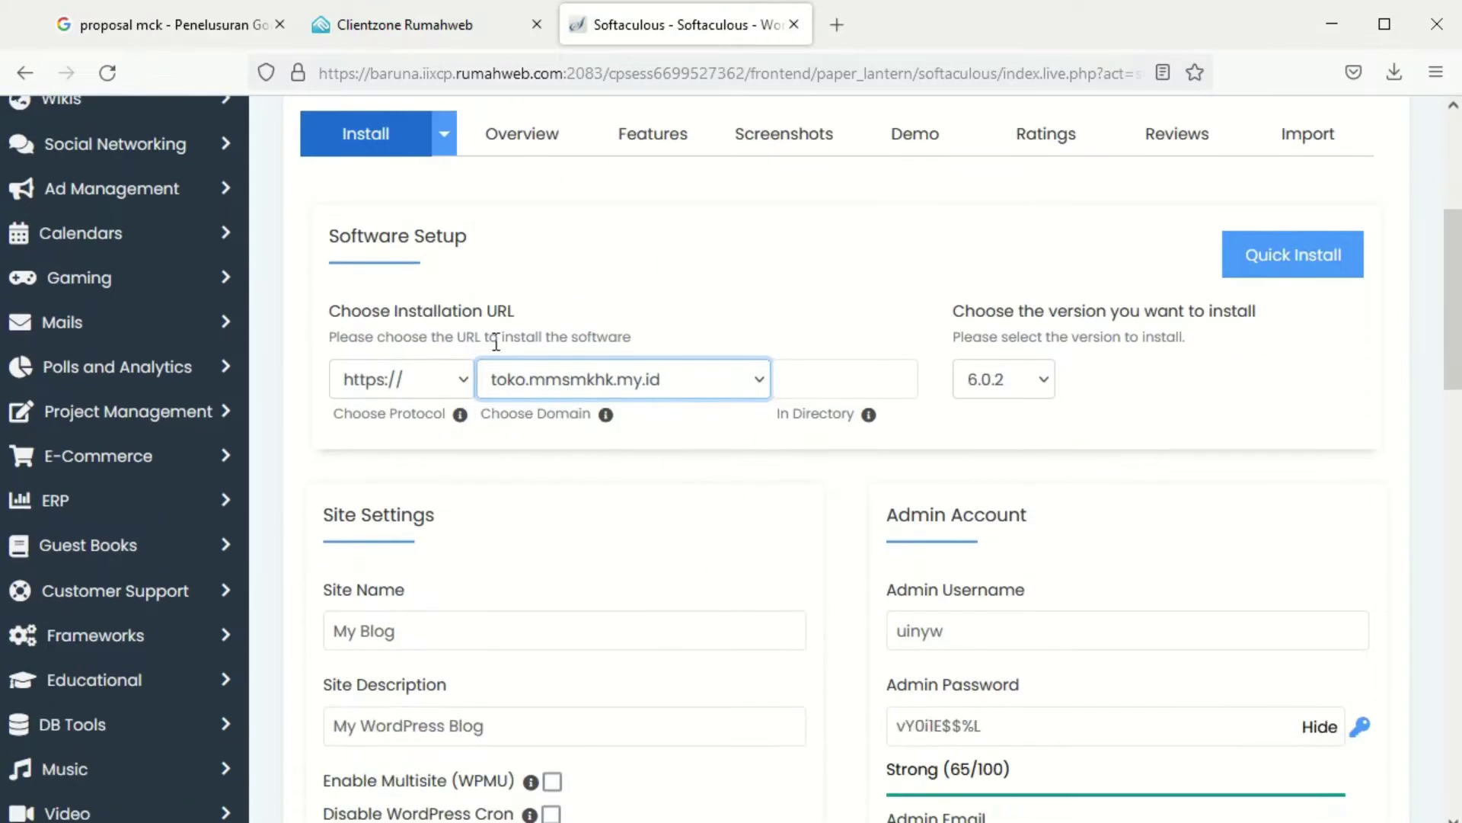
{"action": "left_click", "coordinate": [419, 646]}
{"action": "triple_click", "coordinate": [418, 647]}
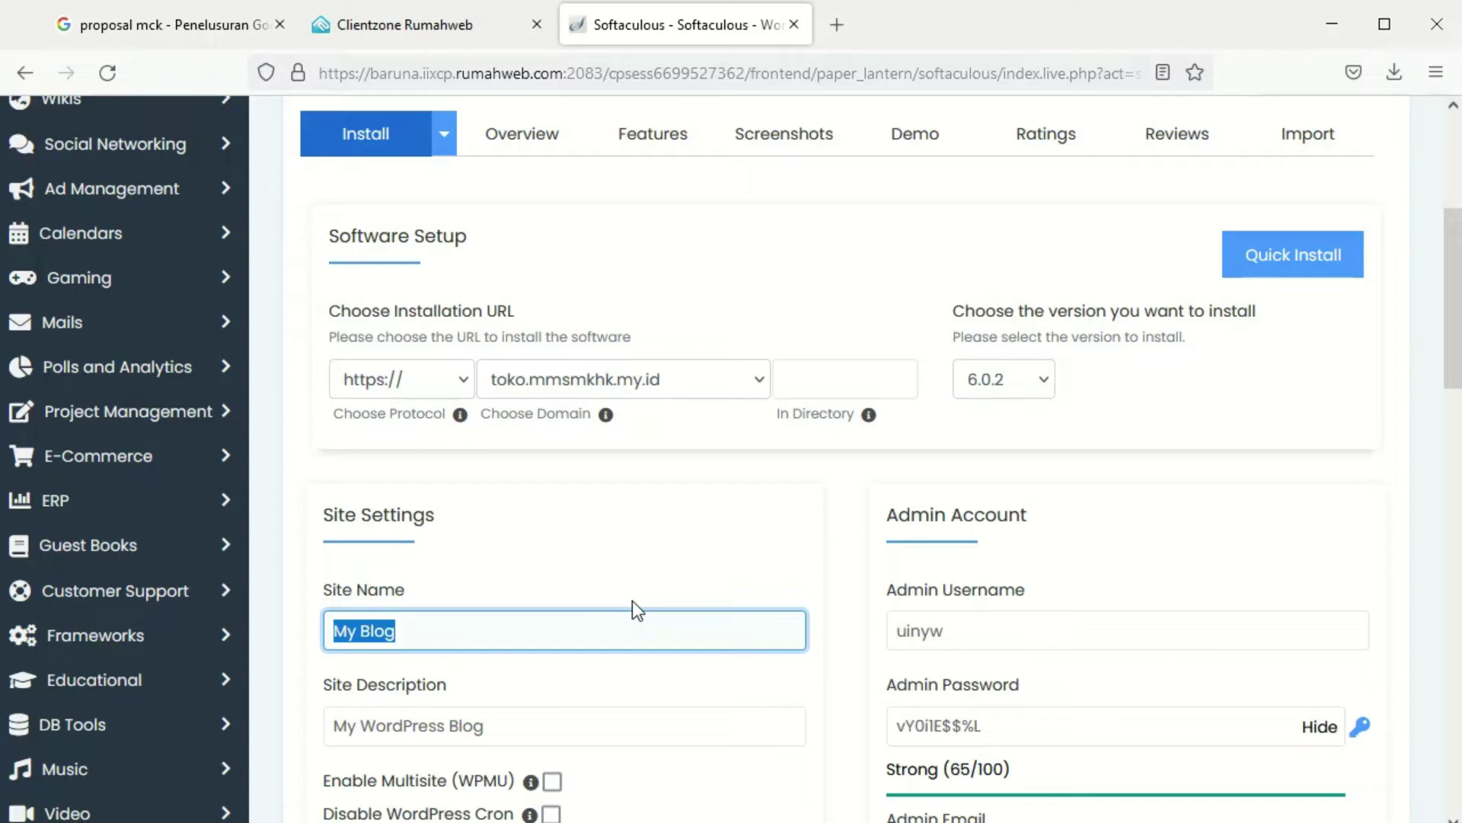
{"action": "type", "text": "toko"}
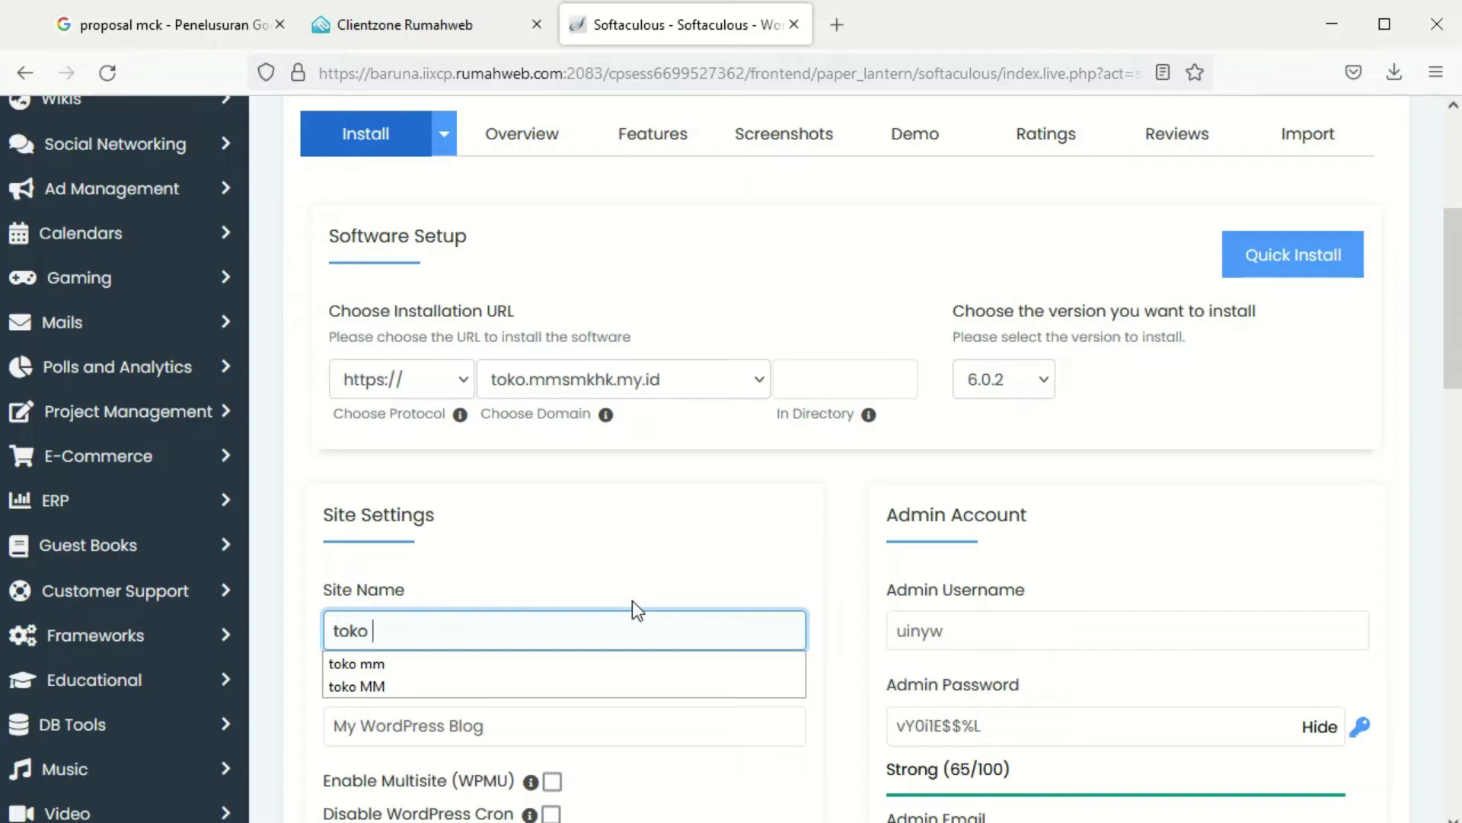
{"action": "type", "text": "online"}
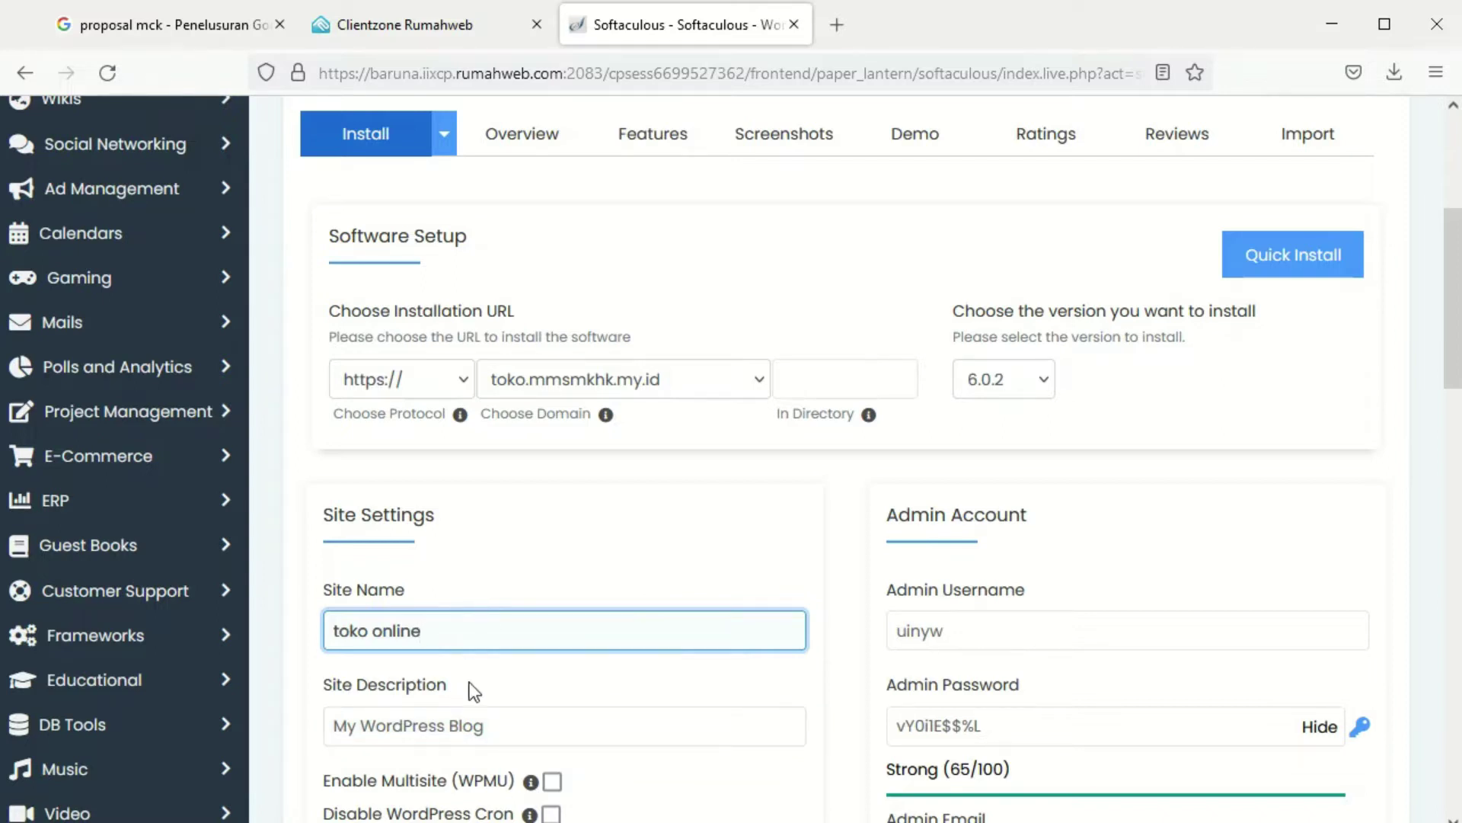
{"action": "left_click_drag", "start_coordinate": [449, 633], "coordinate": [280, 636]}
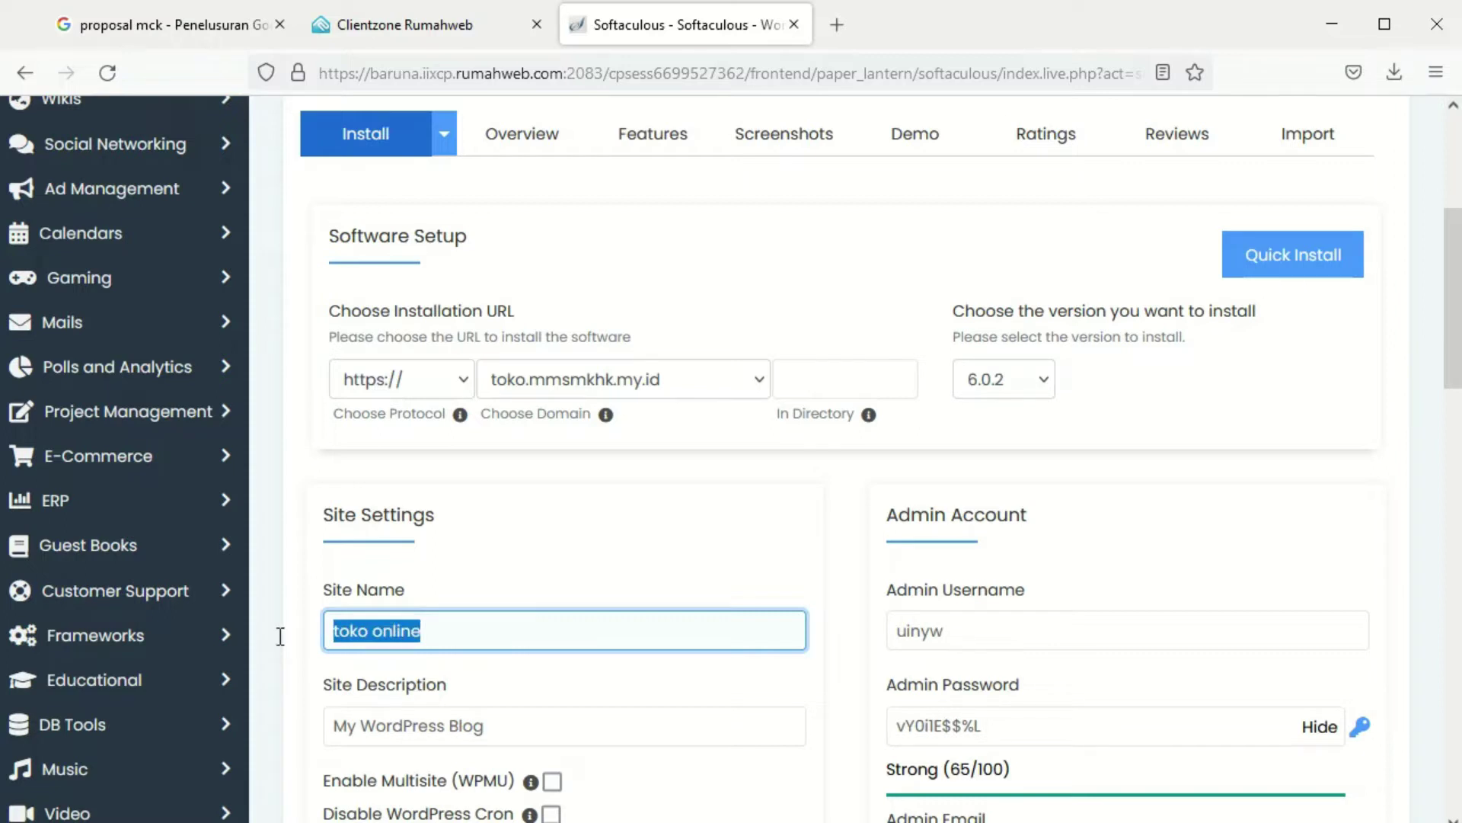
{"action": "type", "text": "mm"}
{"action": "key", "text": "BackSpace"}
{"action": "key", "text": "BackSpace"}
{"action": "type", "text": "MM"}
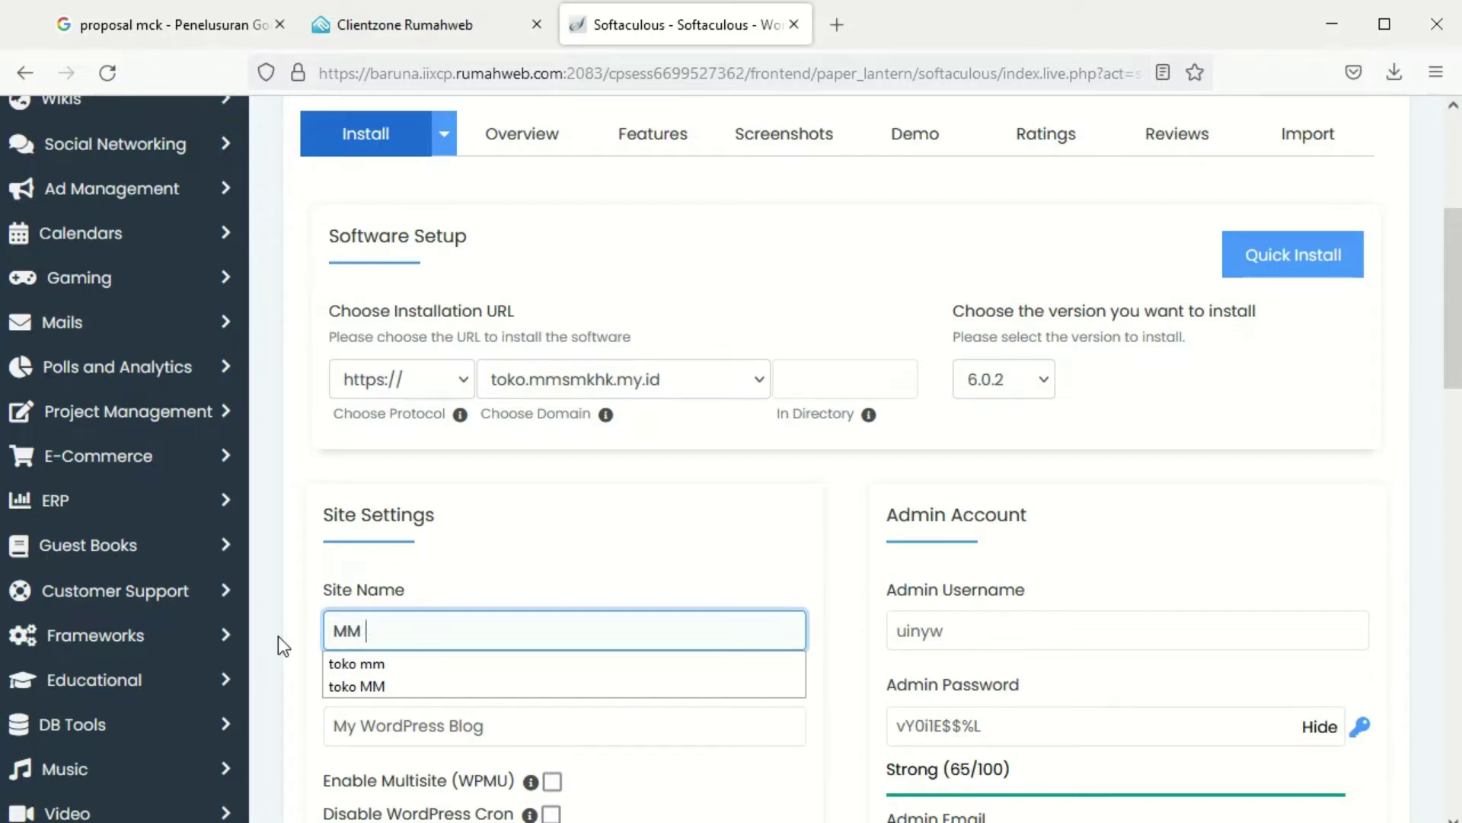
{"action": "type", "text": " SMK HK"}
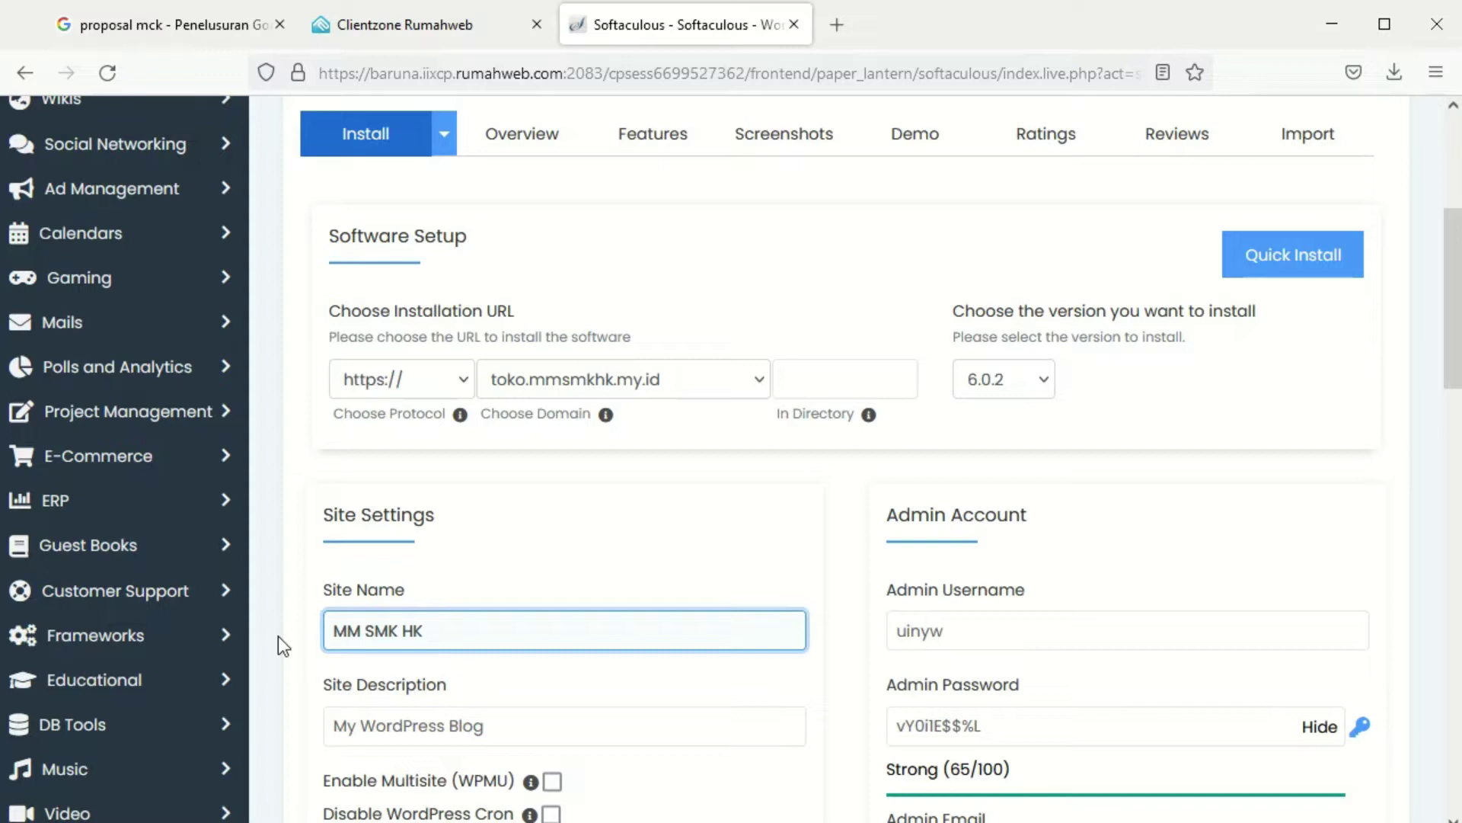
{"action": "key", "text": "Tab"}
{"action": "type", "text": "T"}
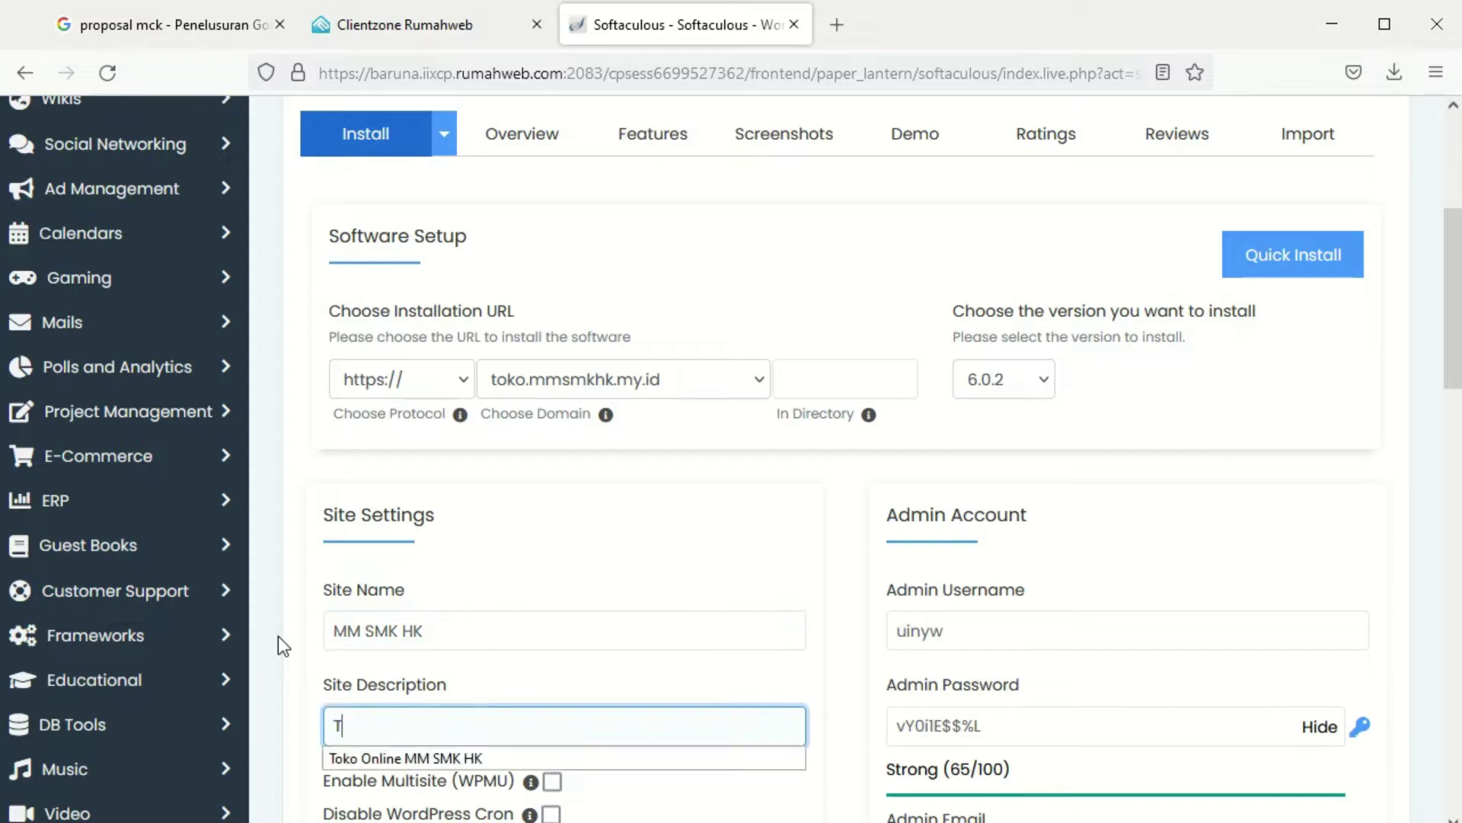
{"action": "type", "text": "oko Online"}
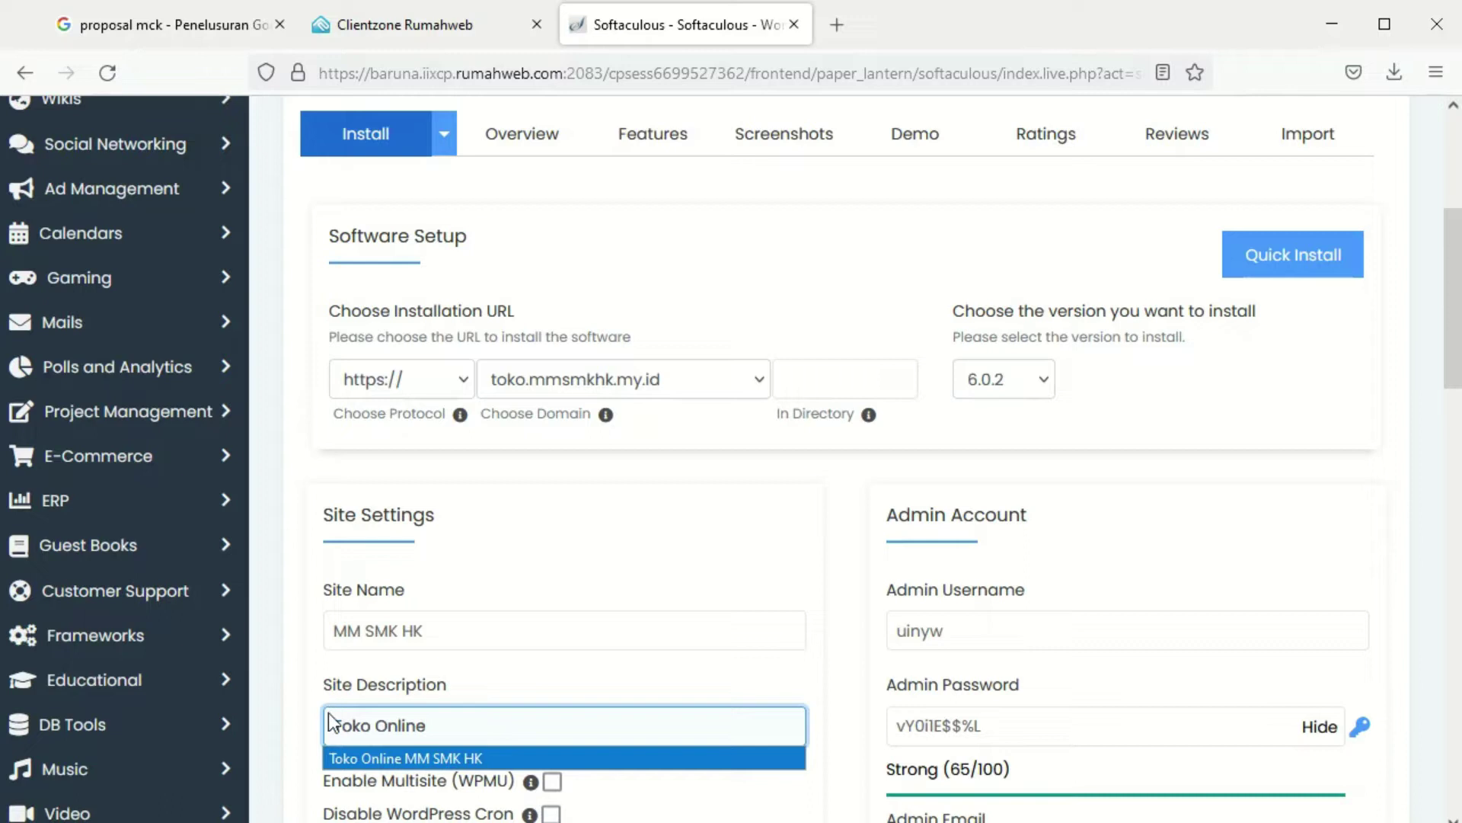
{"action": "left_click", "coordinate": [354, 761]}
Set the admin username to admin and enter a new admin password
{"action": "scroll", "coordinate": [1013, 389], "scroll_direction": "down", "scroll_amount": 5}
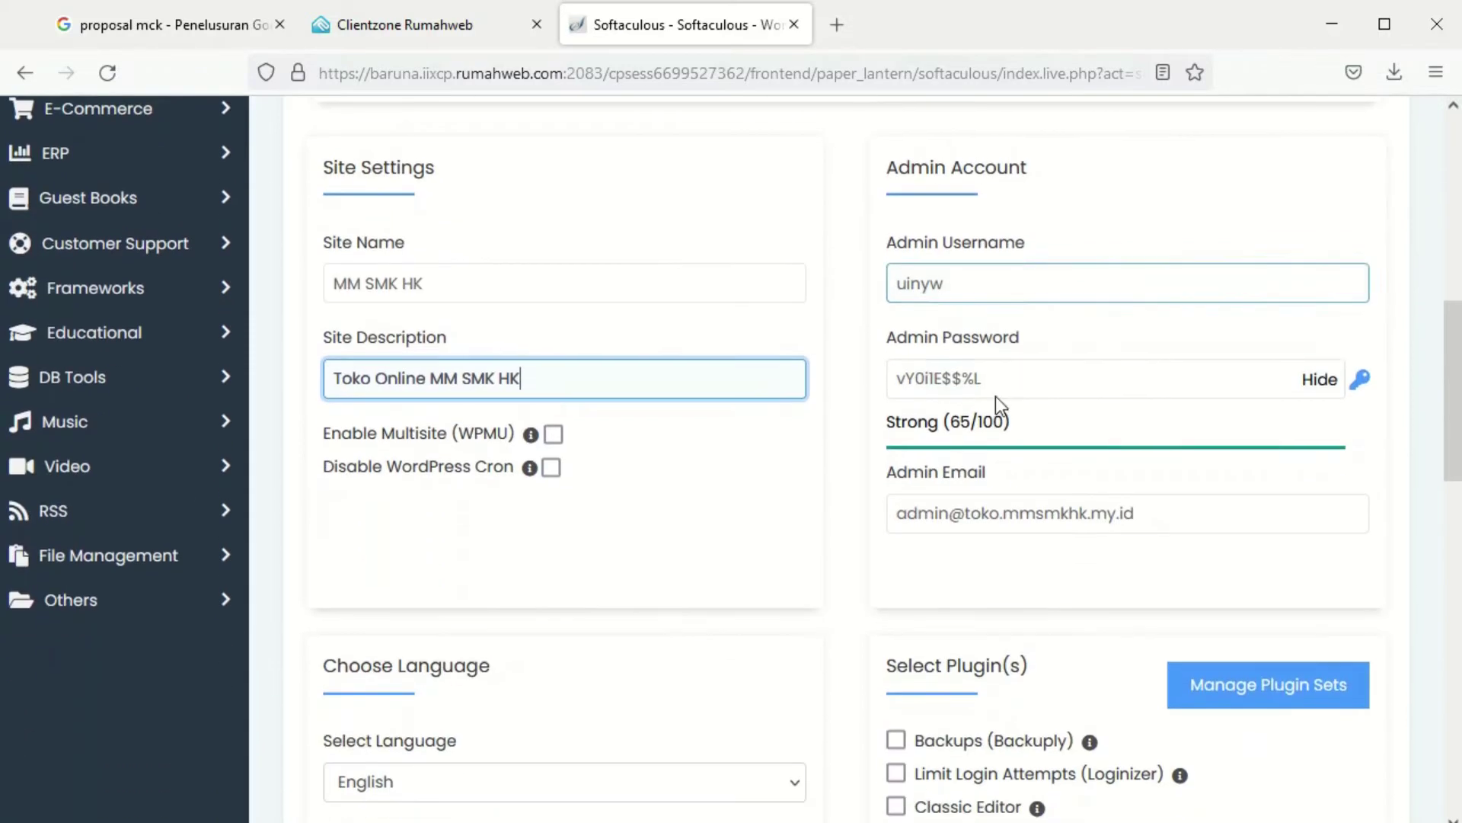
{"action": "left_click", "coordinate": [969, 280]}
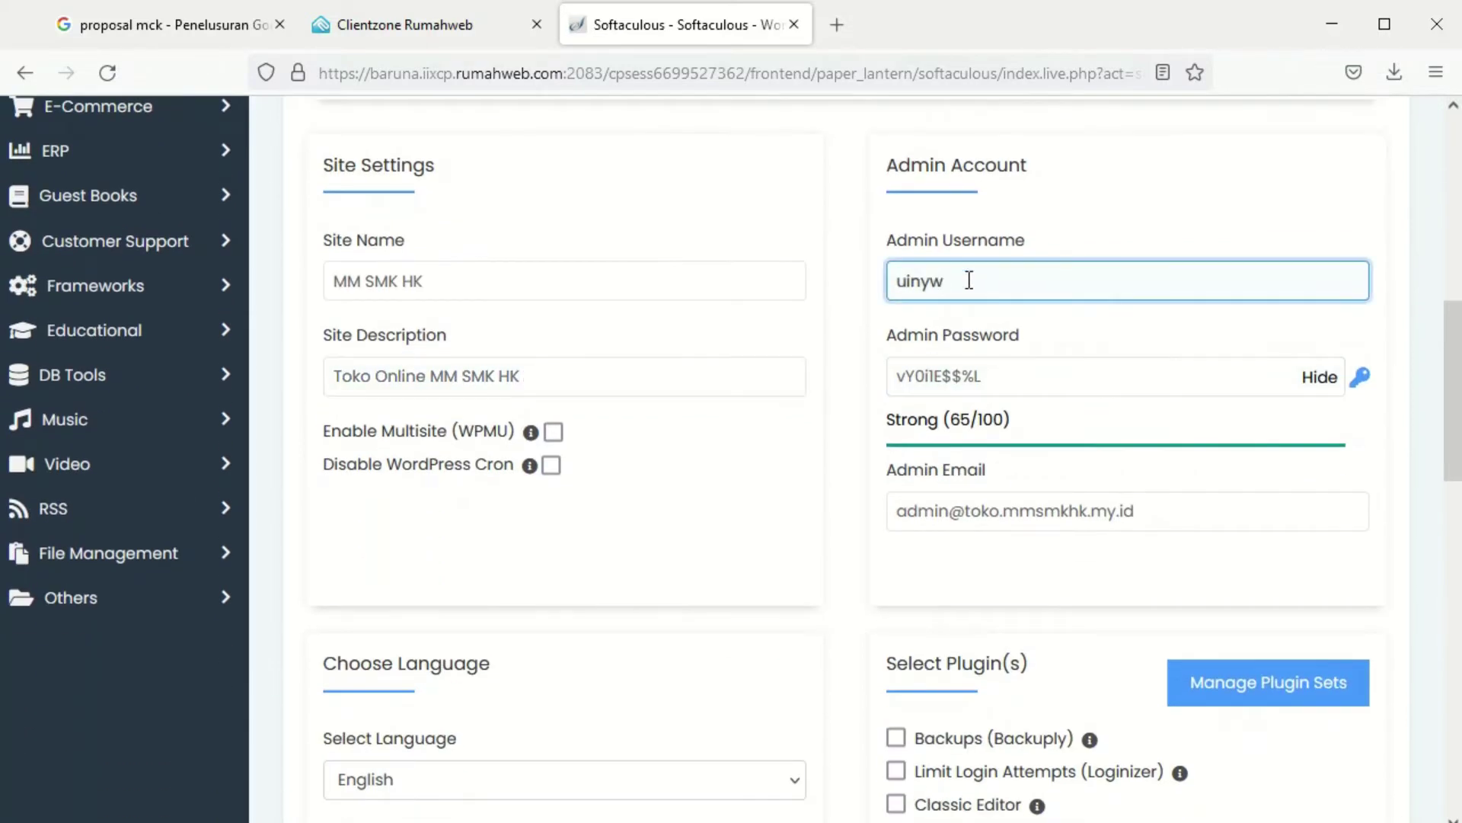
{"action": "key", "text": "ctrl+a"}
{"action": "type", "text": "admin"}
{"action": "key", "text": "Tab"}
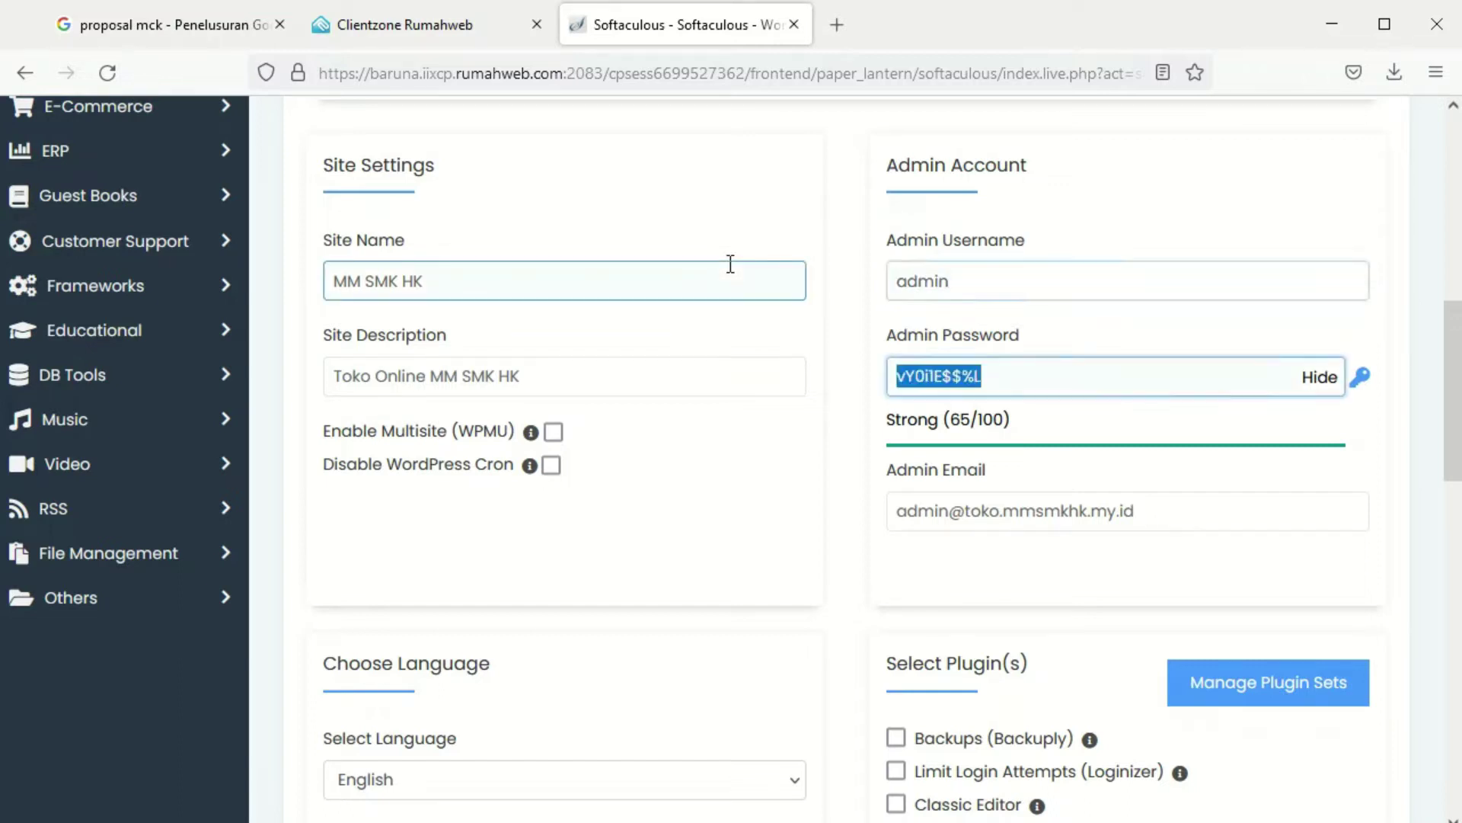
{"action": "left_click", "coordinate": [1321, 376]}
{"action": "left_click", "coordinate": [1169, 379]}
{"action": "key", "text": "ctrl+a"}
{"action": "type", "text": "admin123"}
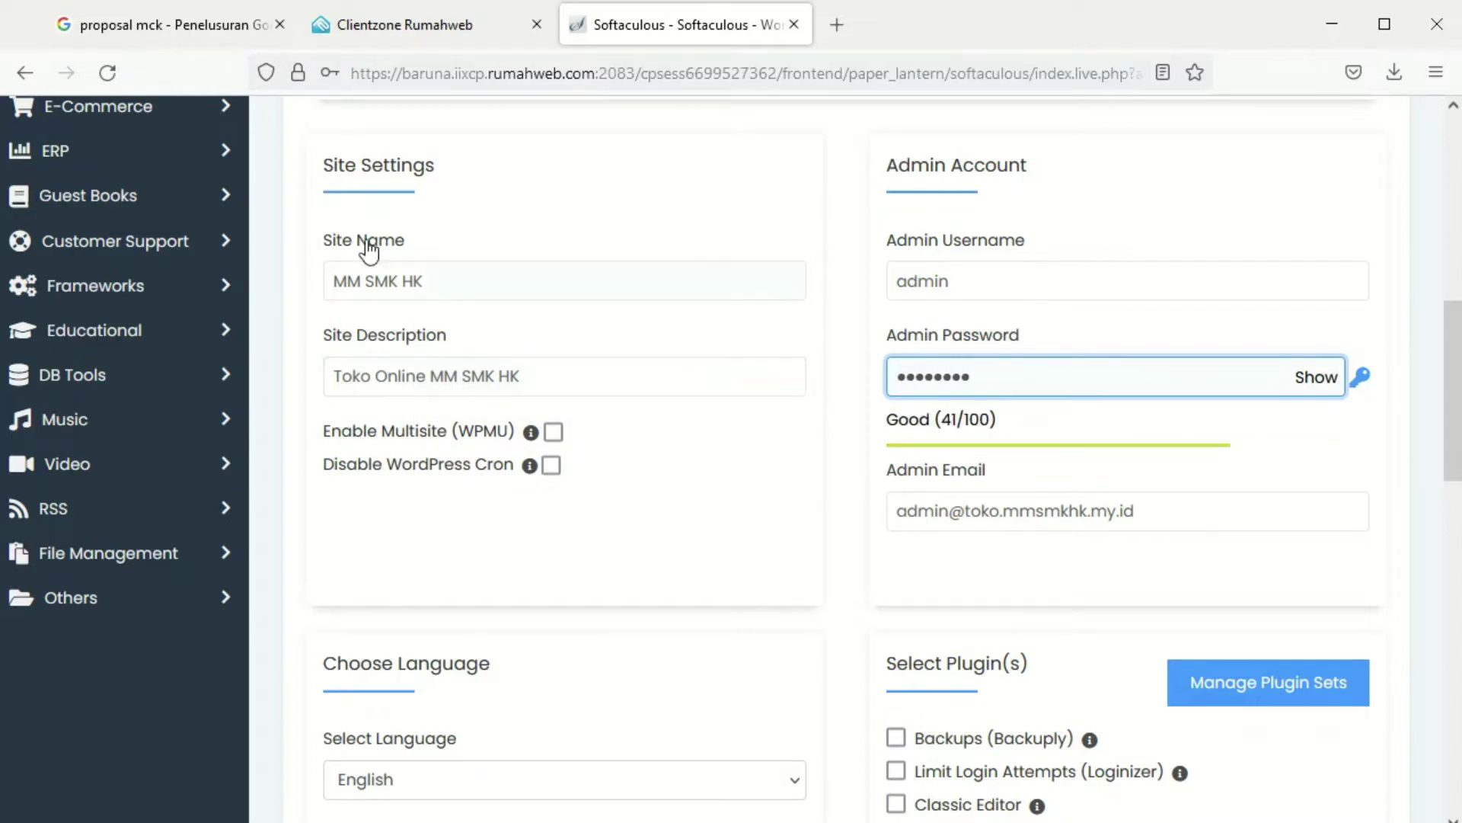
Choose Indonesian as the site language and start the installation
{"action": "scroll", "coordinate": [573, 473], "scroll_direction": "down", "scroll_amount": 5}
{"action": "left_click", "coordinate": [405, 428]}
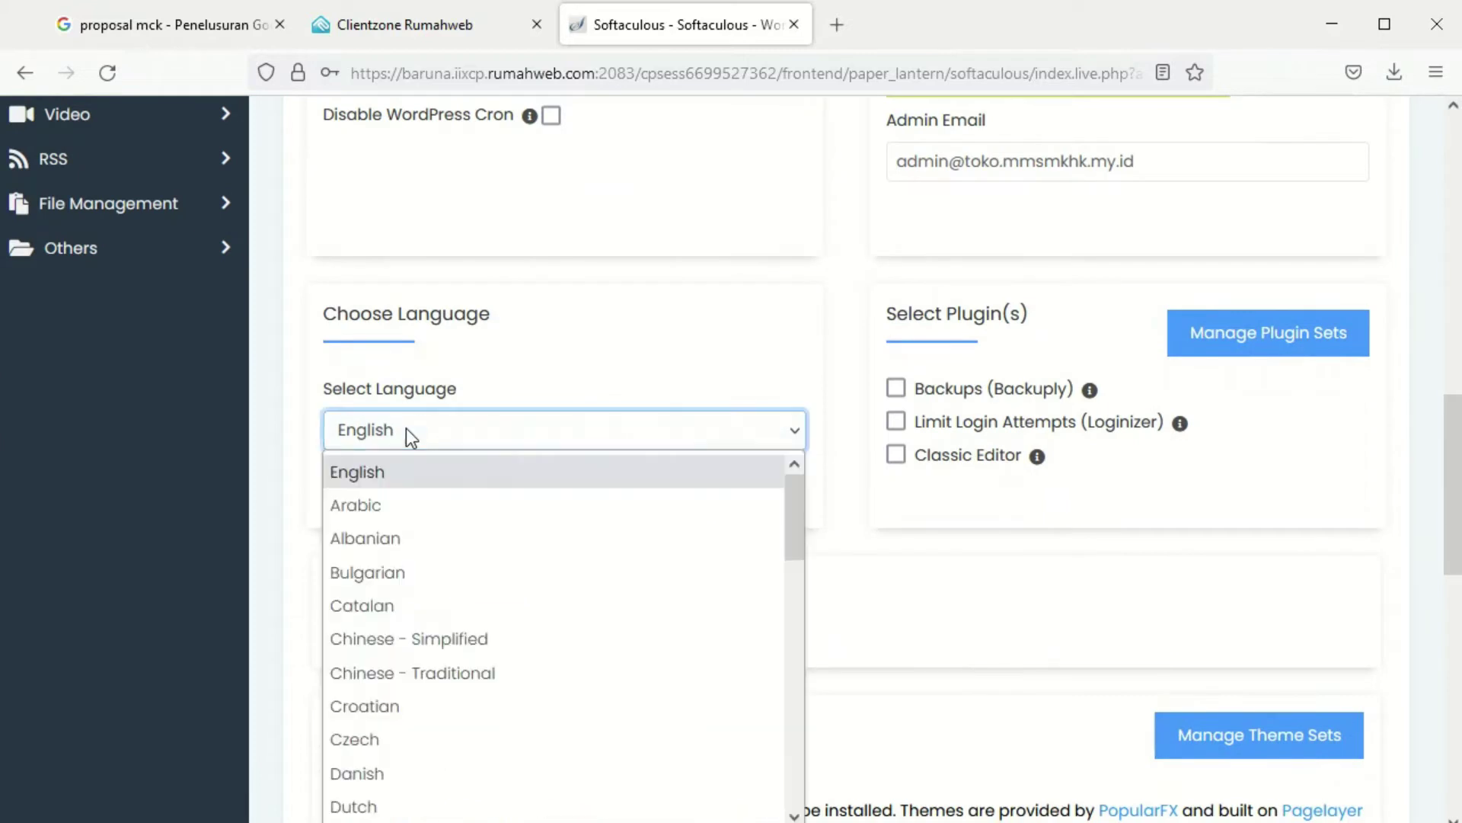
{"action": "scroll", "coordinate": [413, 659], "scroll_direction": "down", "scroll_amount": 10}
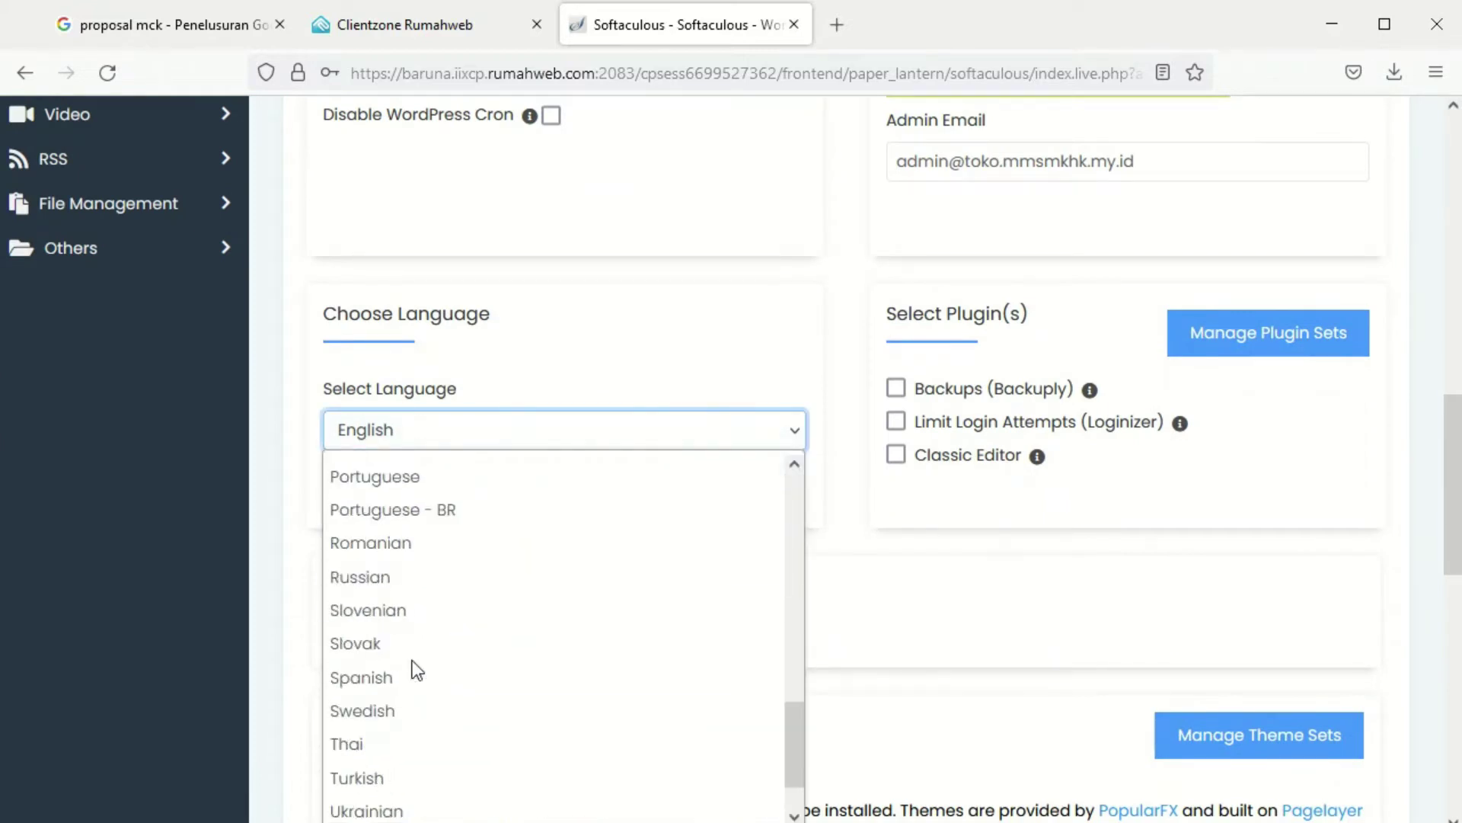
{"action": "scroll", "coordinate": [413, 659], "scroll_direction": "up", "scroll_amount": 10}
{"action": "scroll", "coordinate": [413, 671], "scroll_direction": "down", "scroll_amount": 6}
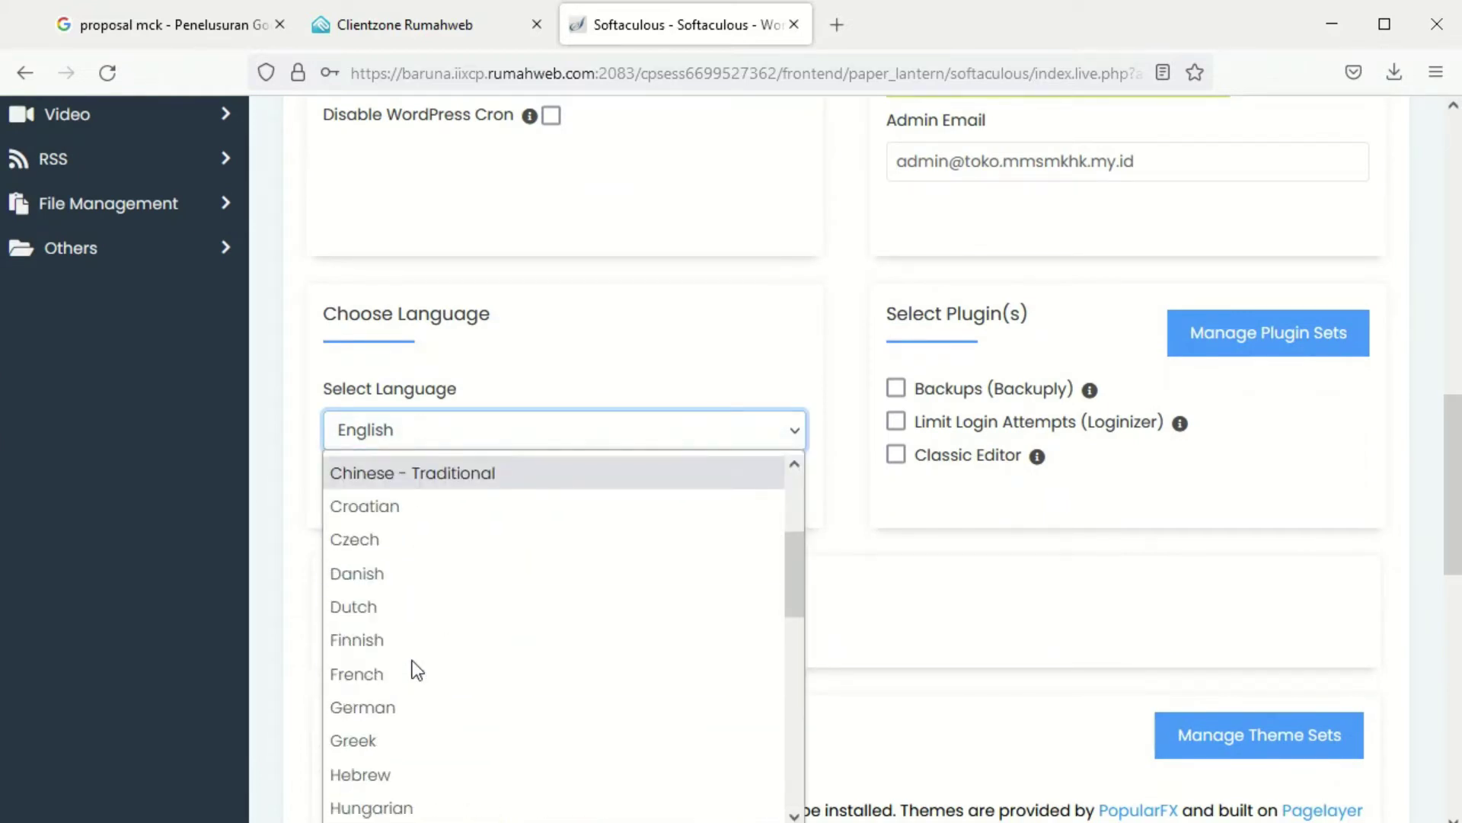
{"action": "scroll", "coordinate": [414, 670], "scroll_direction": "up", "scroll_amount": 2}
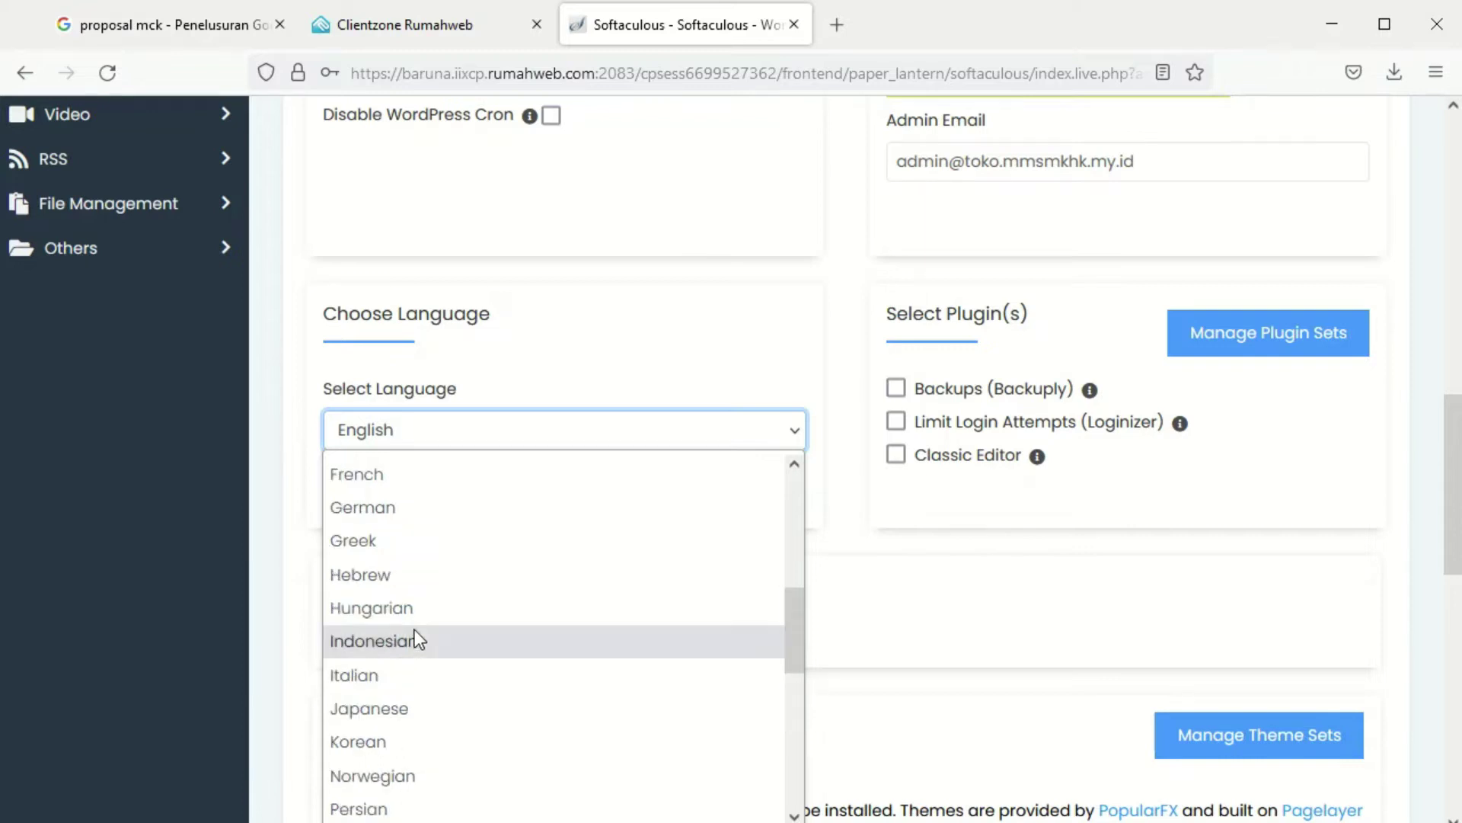
{"action": "left_click", "coordinate": [375, 639]}
{"action": "scroll", "coordinate": [693, 637], "scroll_direction": "down", "scroll_amount": 10}
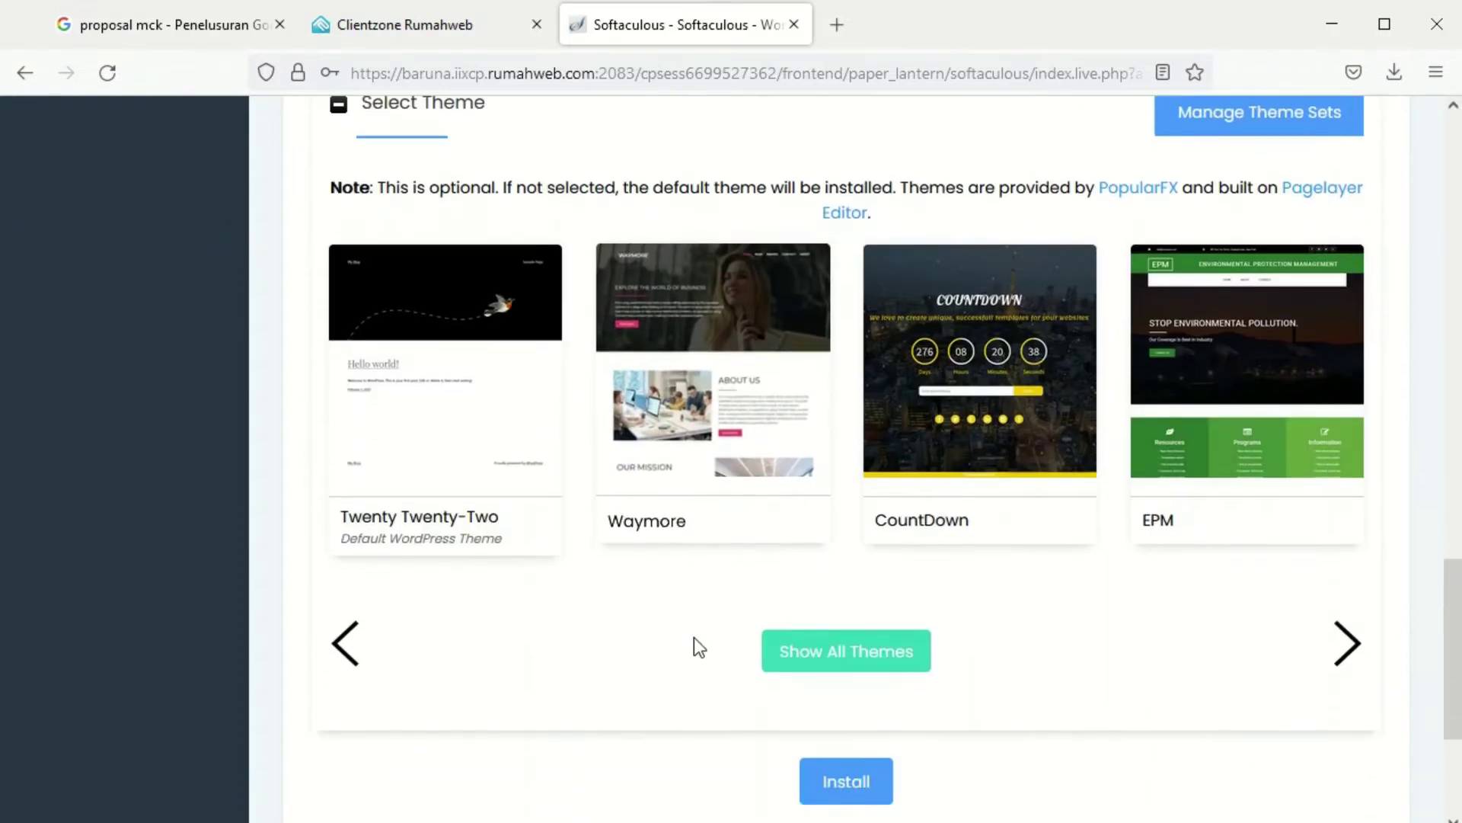
{"action": "left_click", "coordinate": [876, 505]}
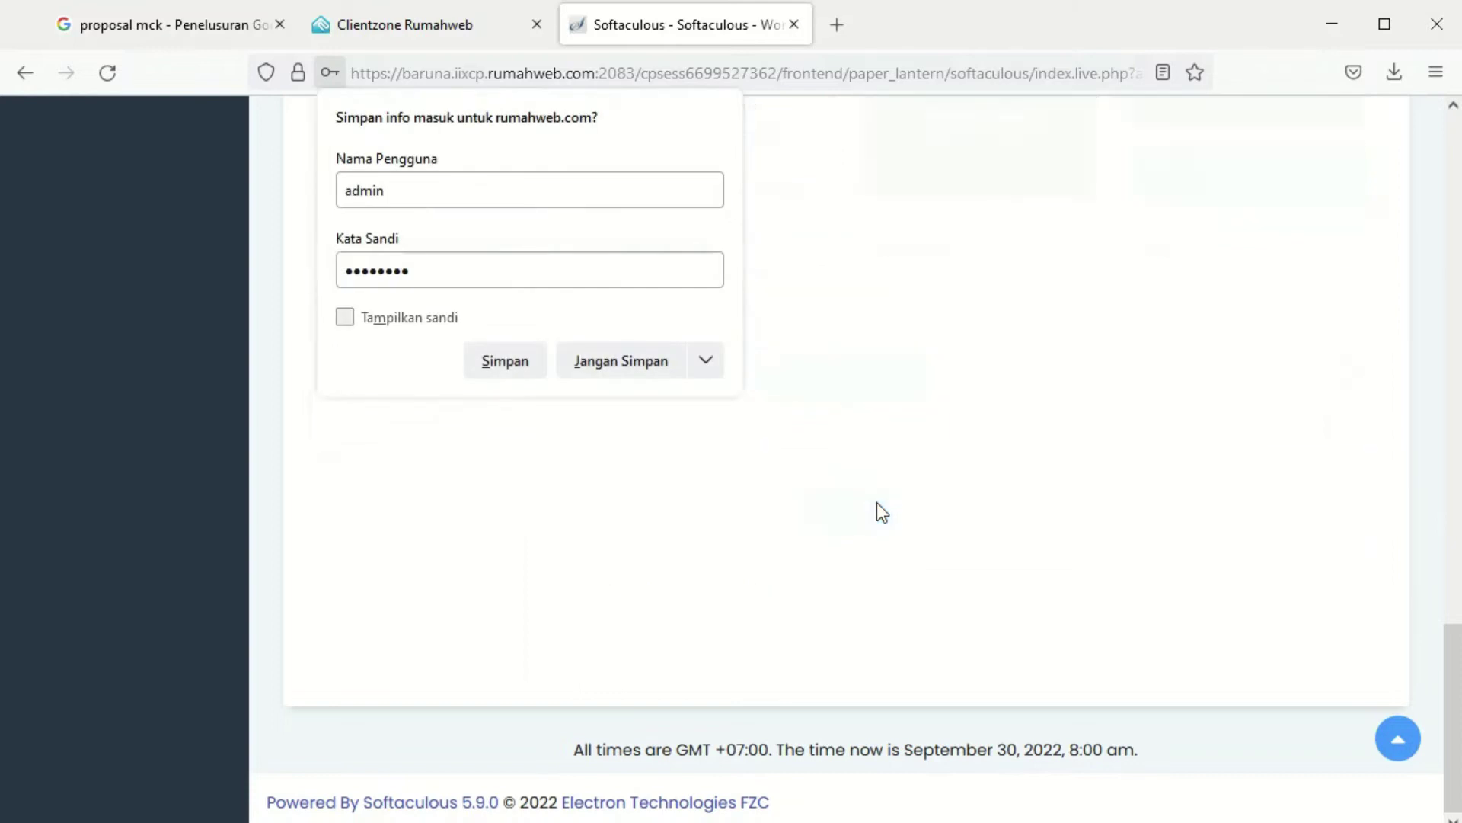
Decline saving the login, preview toko.mmsmkhk.my.id in a new tab, then open /wp-admin/
{"action": "left_click", "coordinate": [620, 376]}
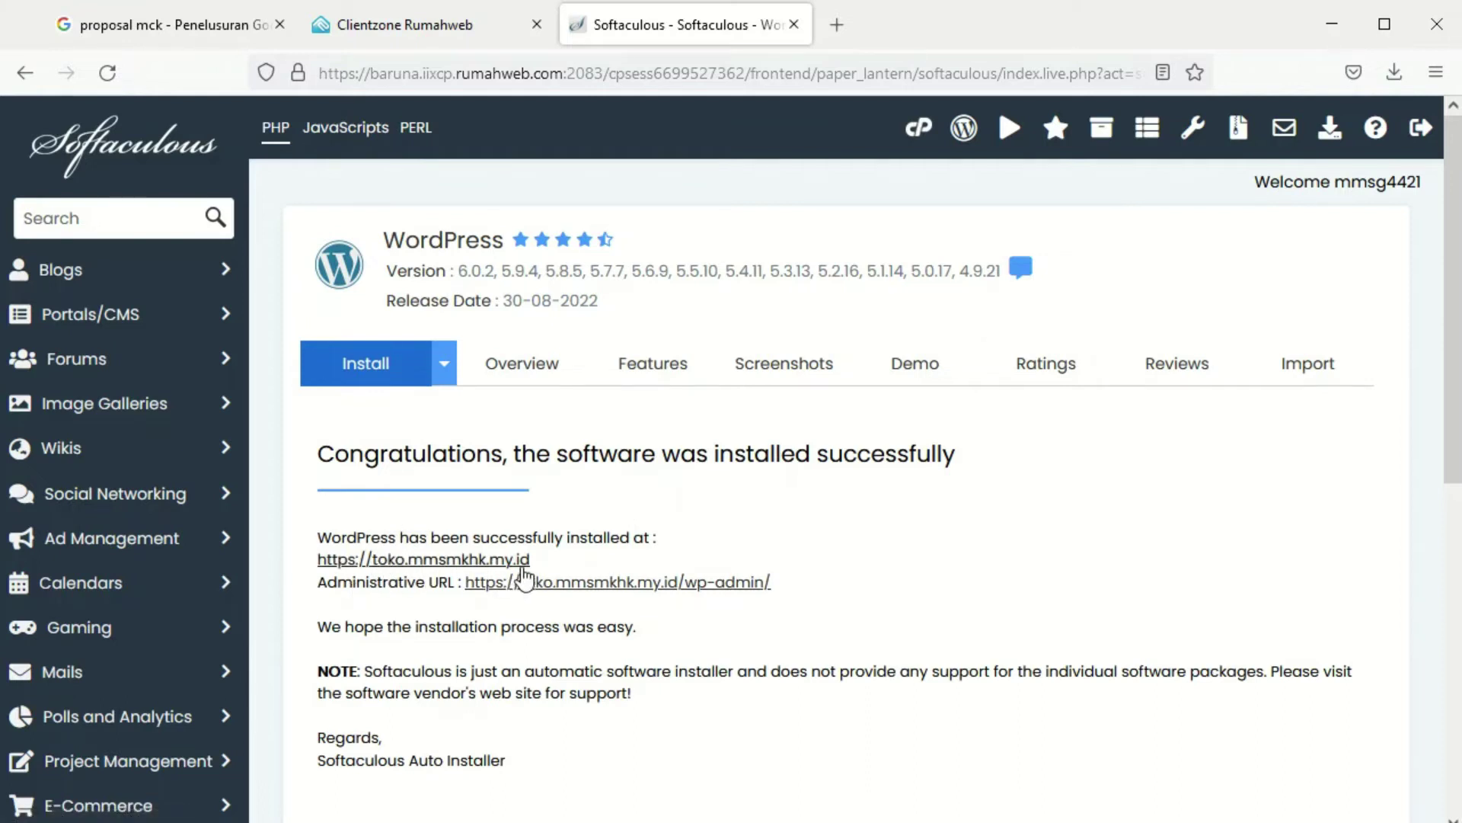
{"action": "right_click", "coordinate": [424, 566]}
{"action": "left_click", "coordinate": [442, 588]}
{"action": "left_click", "coordinate": [922, 34]}
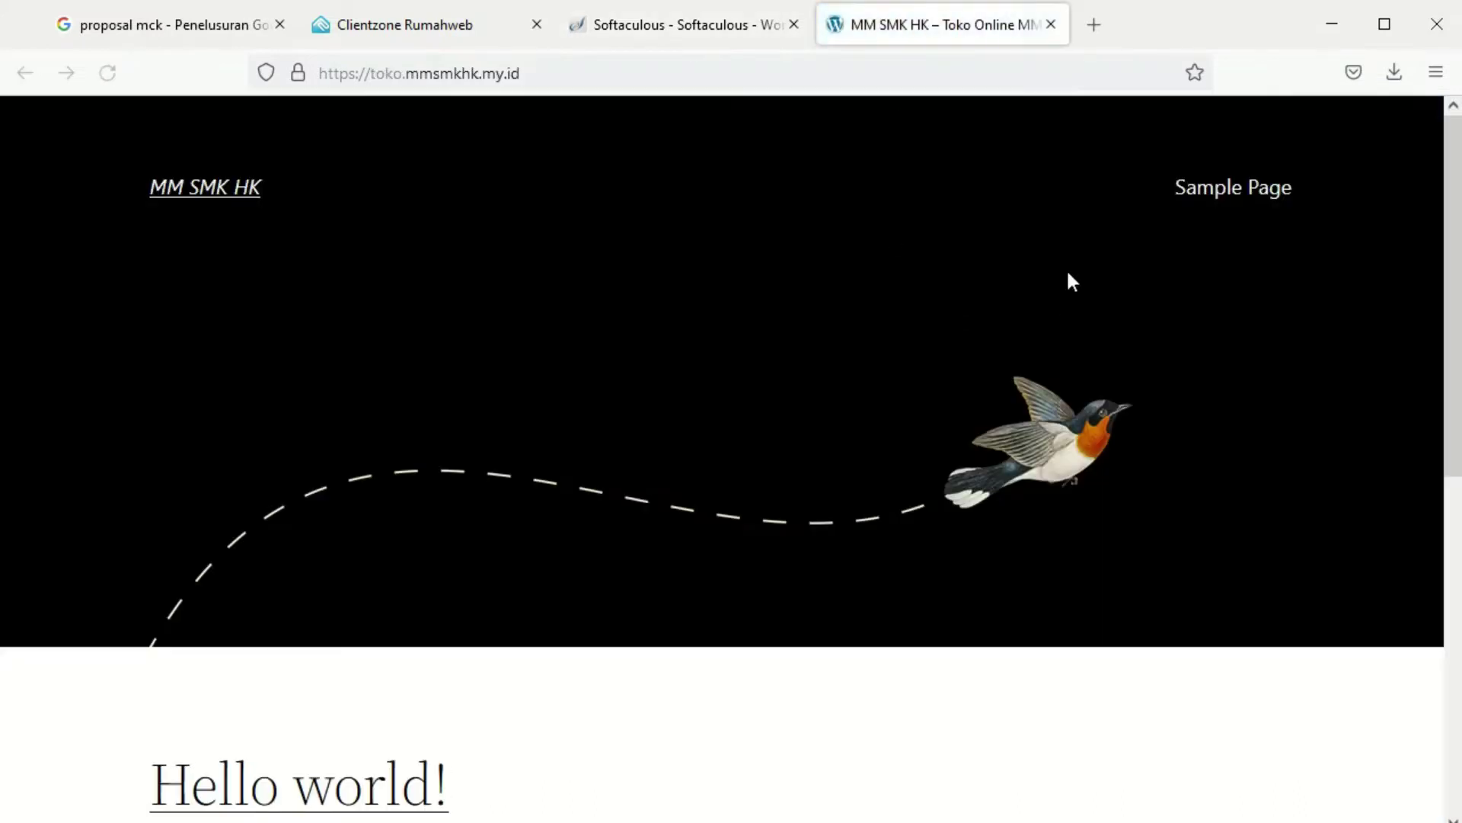
{"action": "scroll", "coordinate": [478, 543], "scroll_direction": "down", "scroll_amount": 5}
{"action": "scroll", "coordinate": [478, 542], "scroll_direction": "up", "scroll_amount": 5}
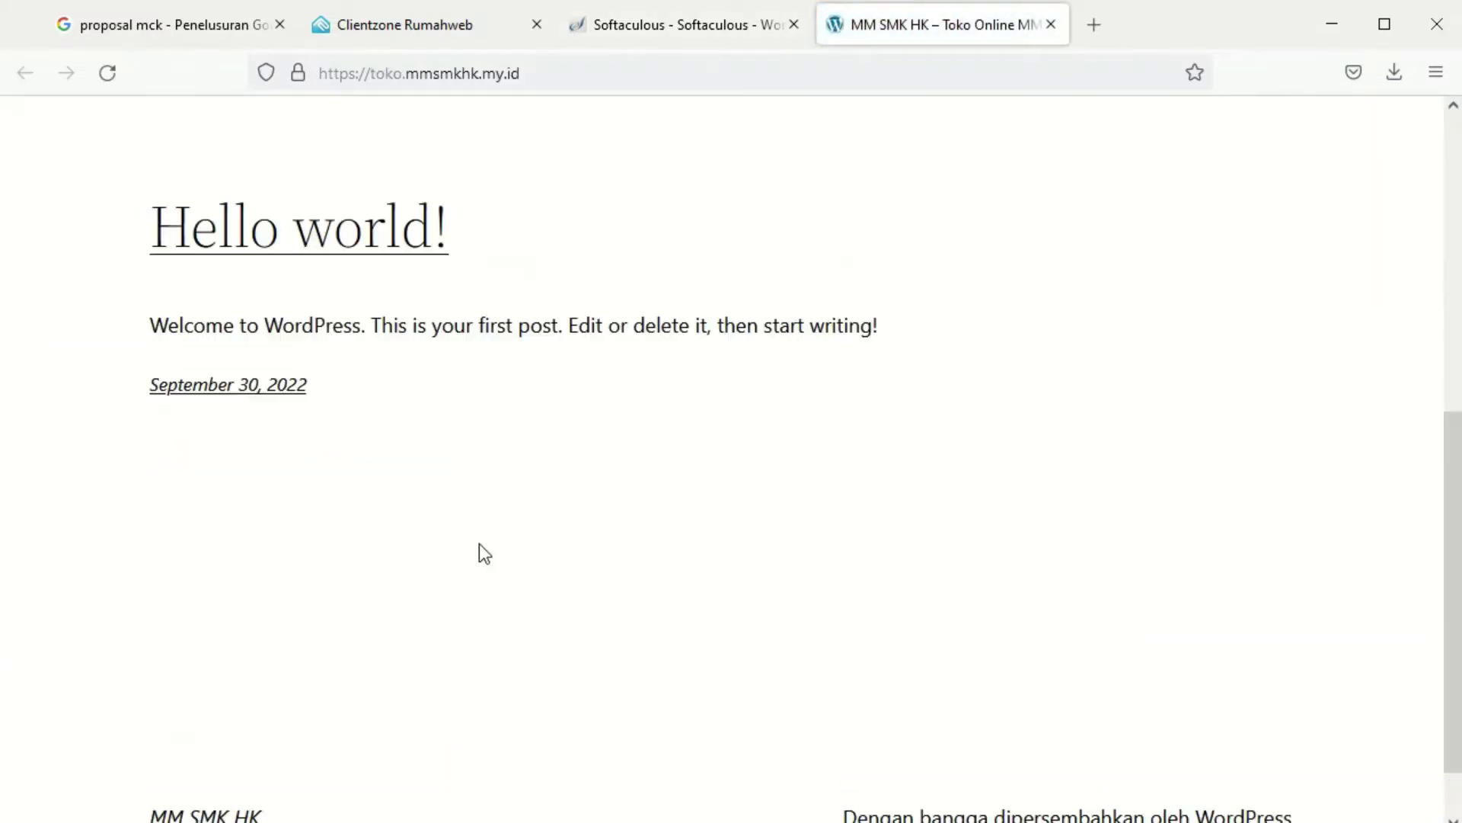
{"action": "left_click", "coordinate": [1051, 25]}
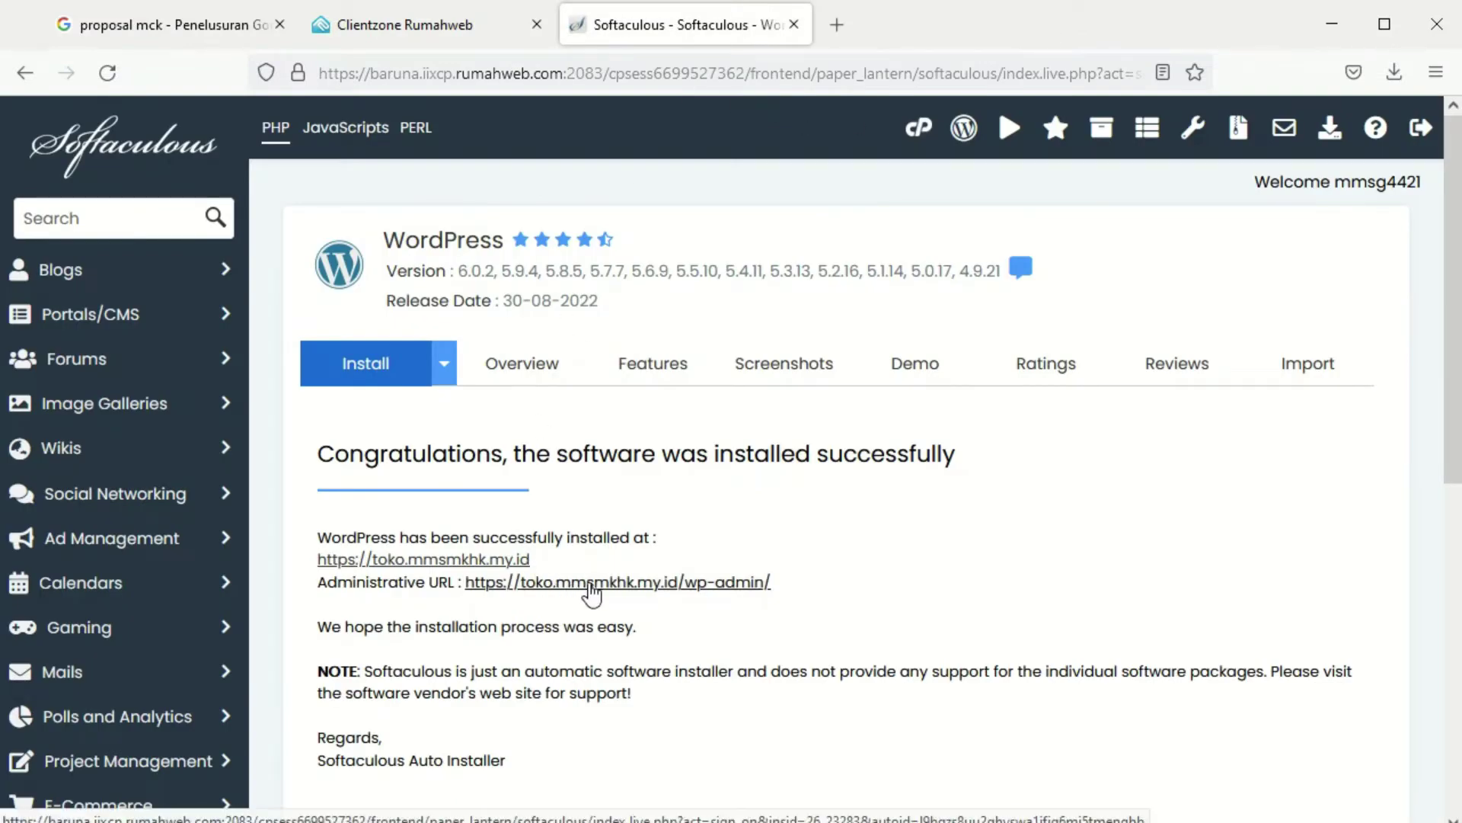
{"action": "left_click", "coordinate": [588, 583]}
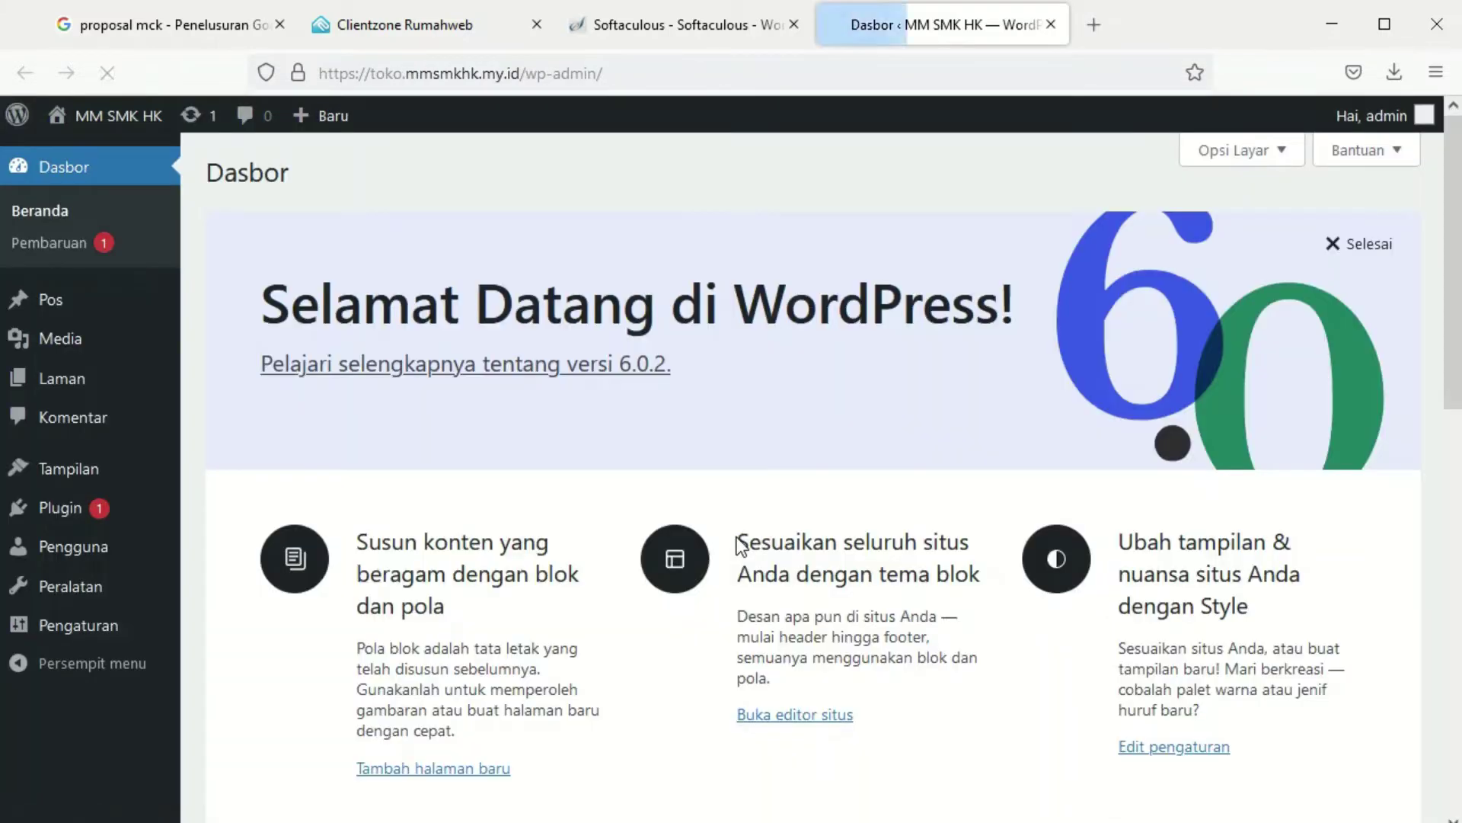
Delete the Twenty Twenty theme from Appearance > Themes
{"action": "scroll", "coordinate": [386, 428], "scroll_direction": "down", "scroll_amount": 5}
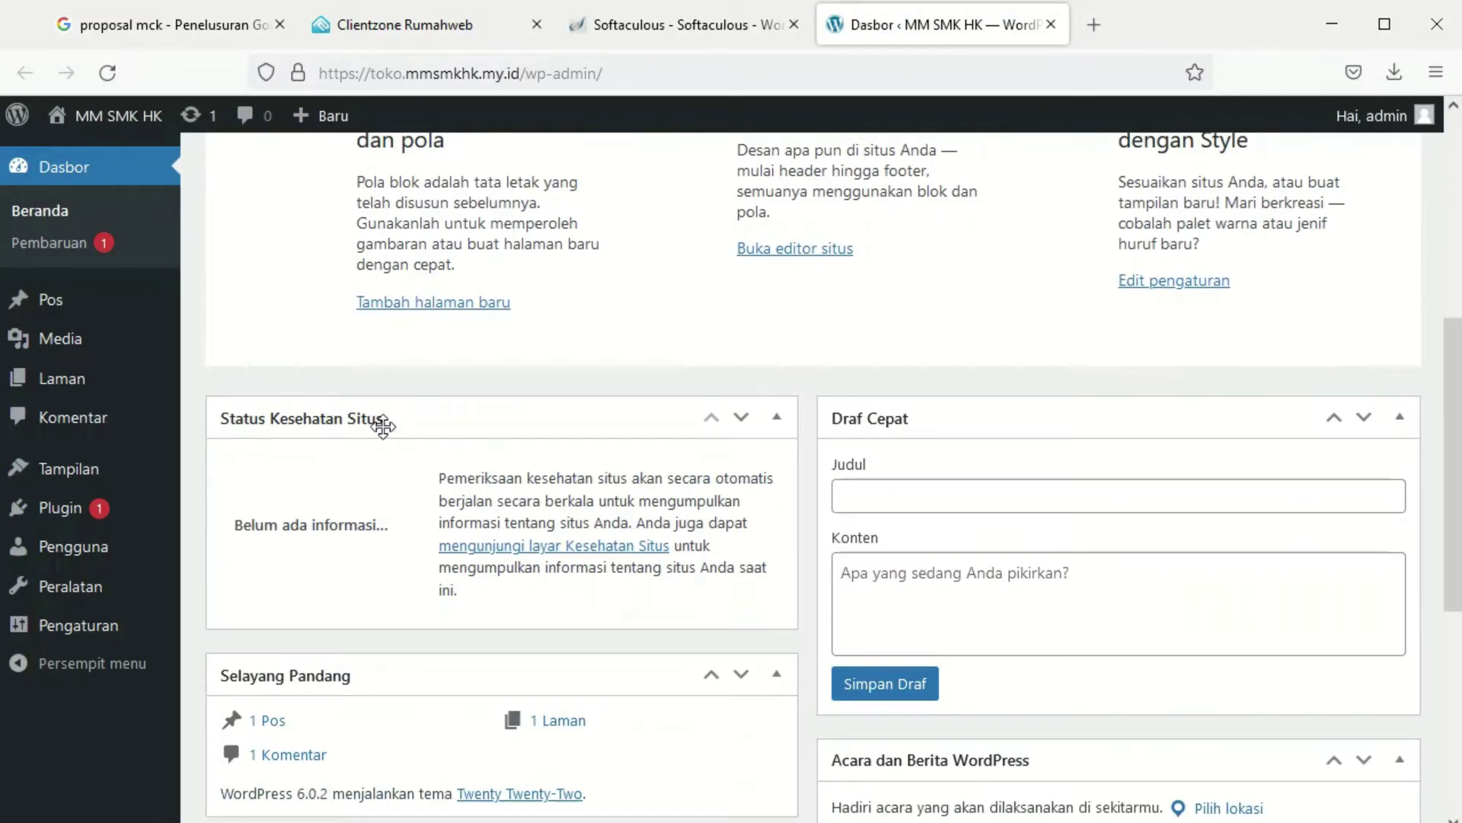
{"action": "scroll", "coordinate": [382, 426], "scroll_direction": "up", "scroll_amount": 5}
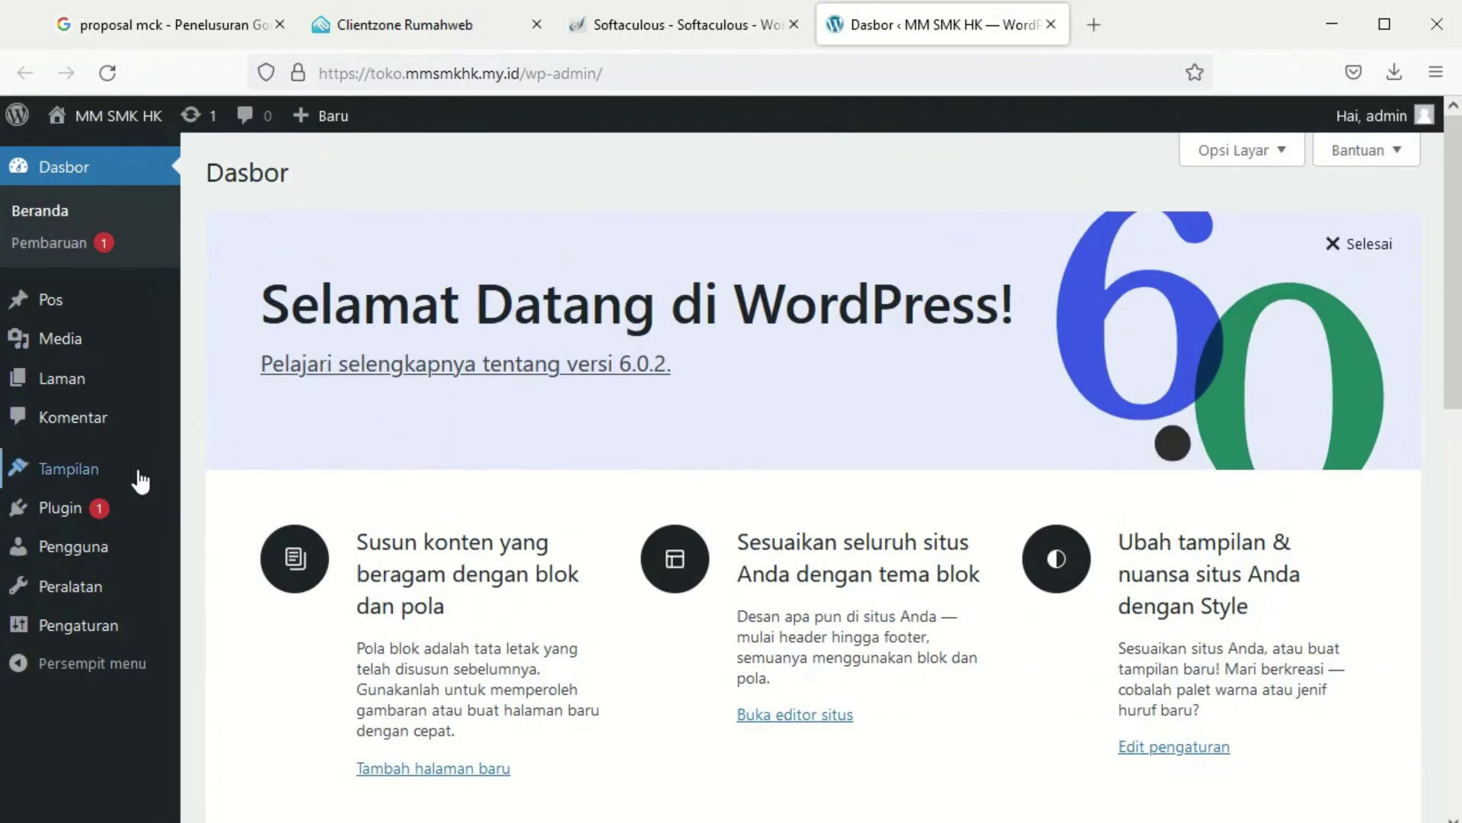
{"action": "mouse_move", "coordinate": [76, 472]}
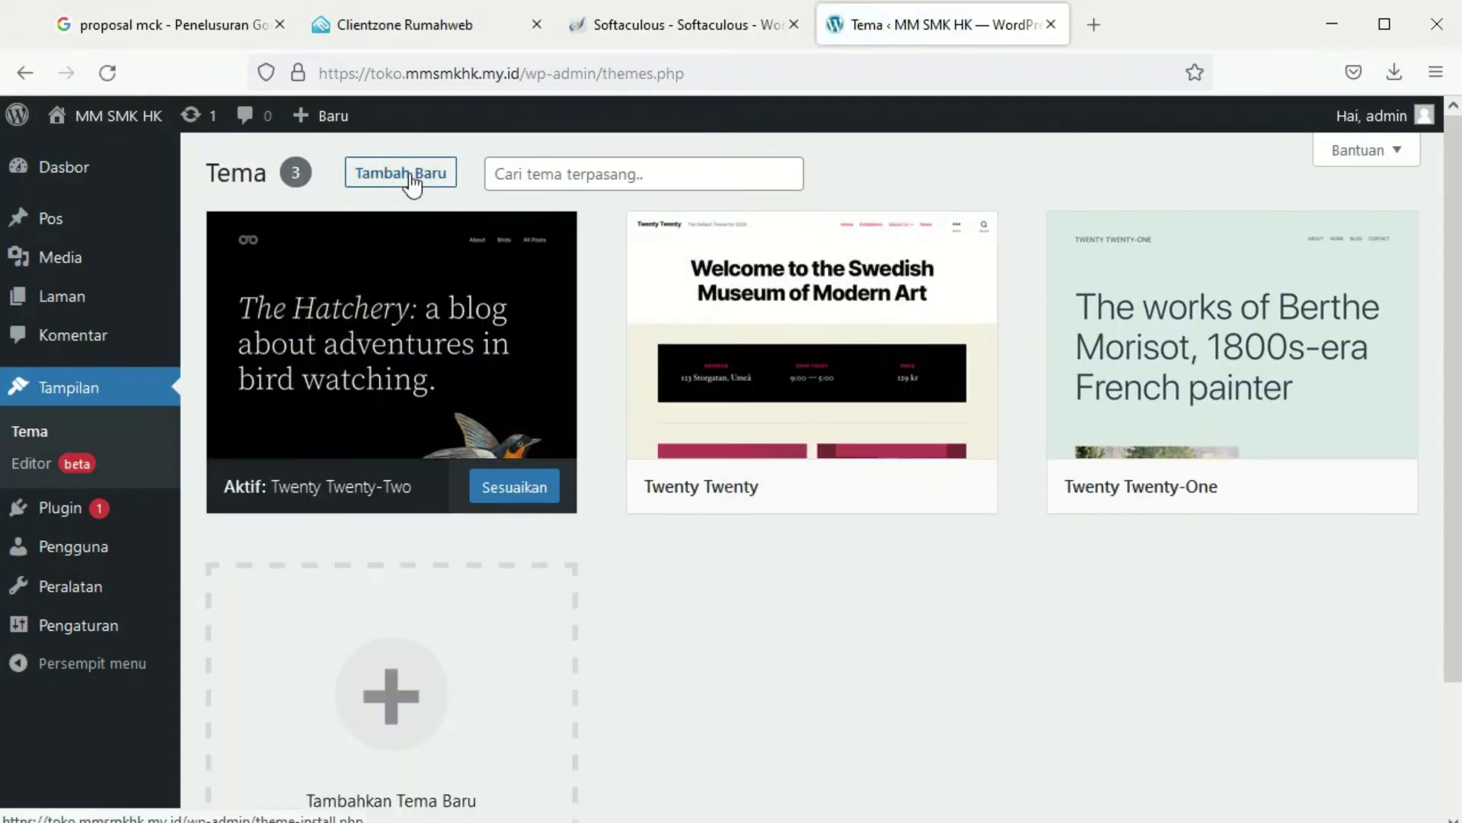
{"action": "left_click", "coordinate": [794, 346]}
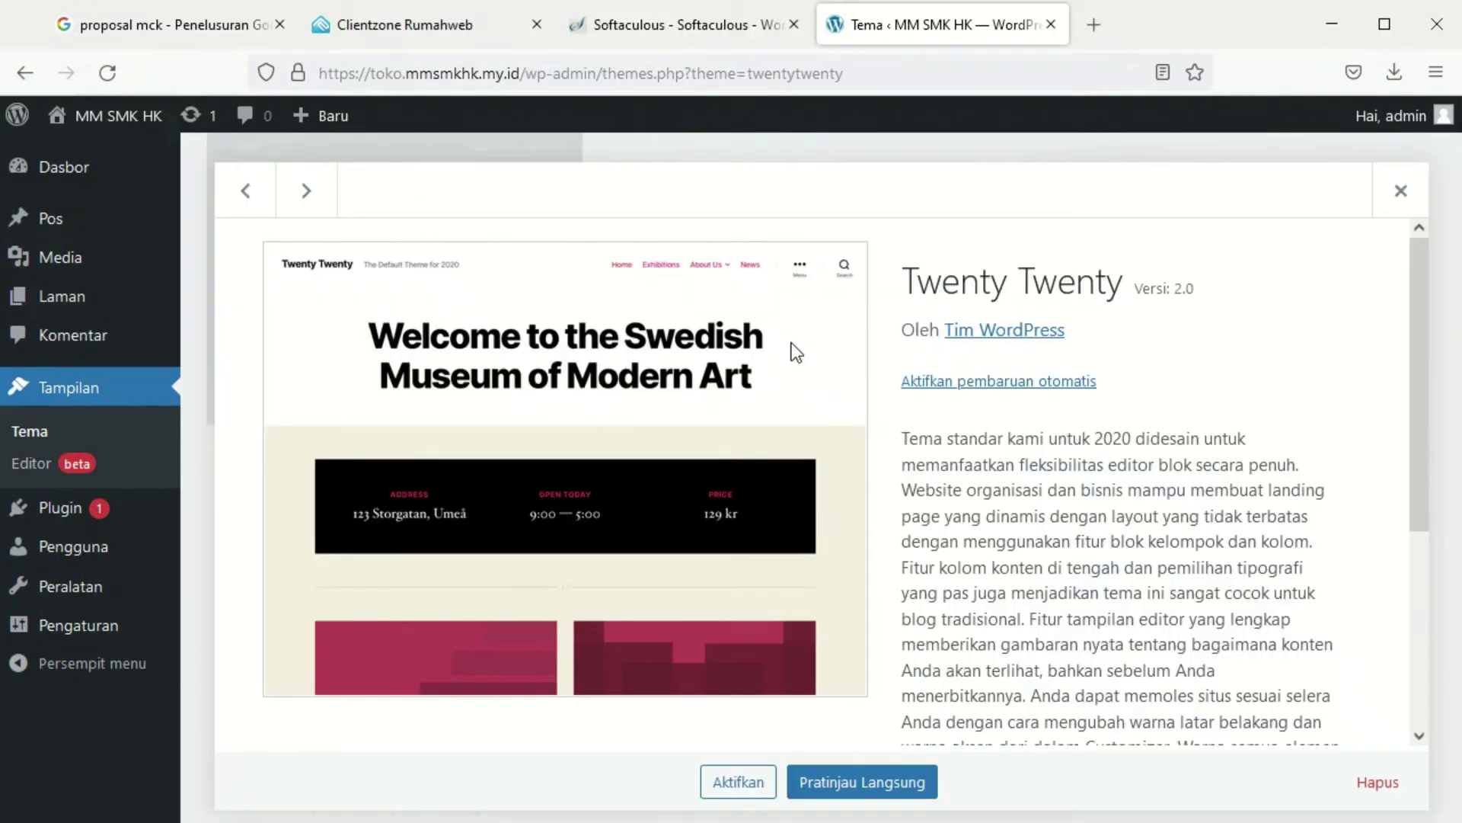
{"action": "left_click", "coordinate": [1375, 784]}
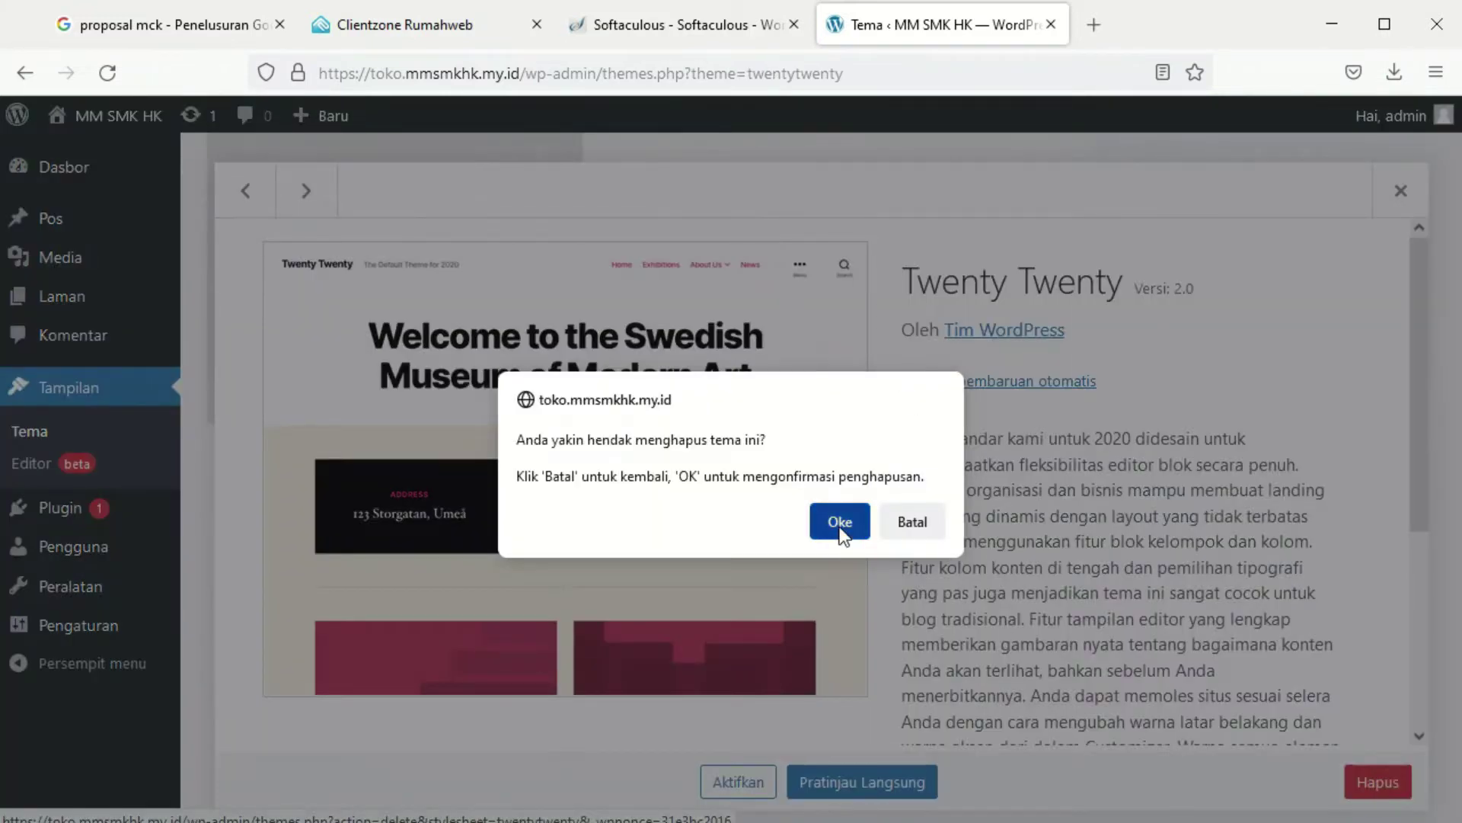
{"action": "left_click", "coordinate": [839, 527]}
Delete the Twenty Twenty-One theme too, then go to Tambah Baru
{"action": "left_click", "coordinate": [846, 357]}
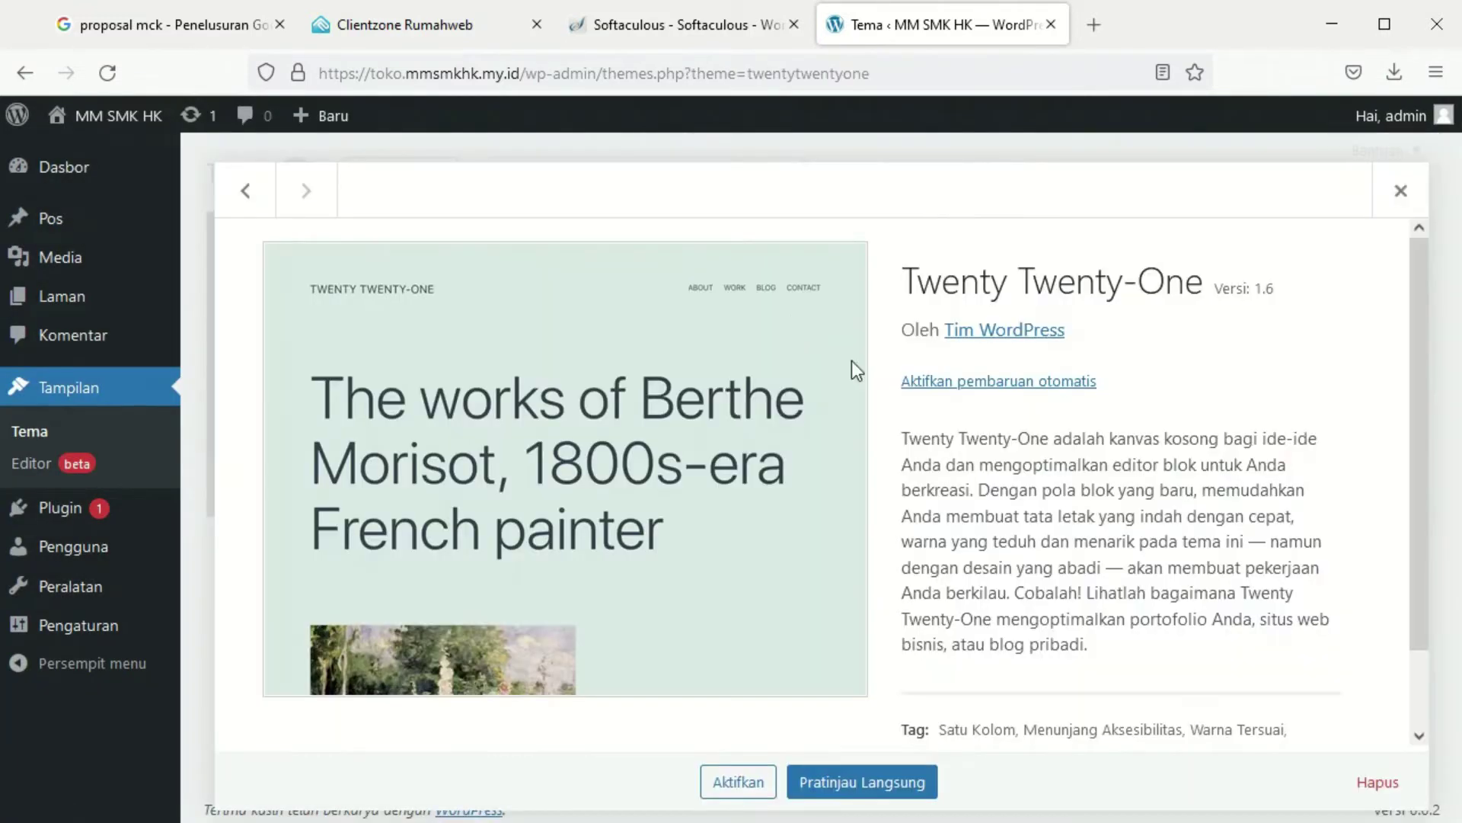
{"action": "left_click", "coordinate": [1377, 783]}
{"action": "left_click", "coordinate": [839, 537]}
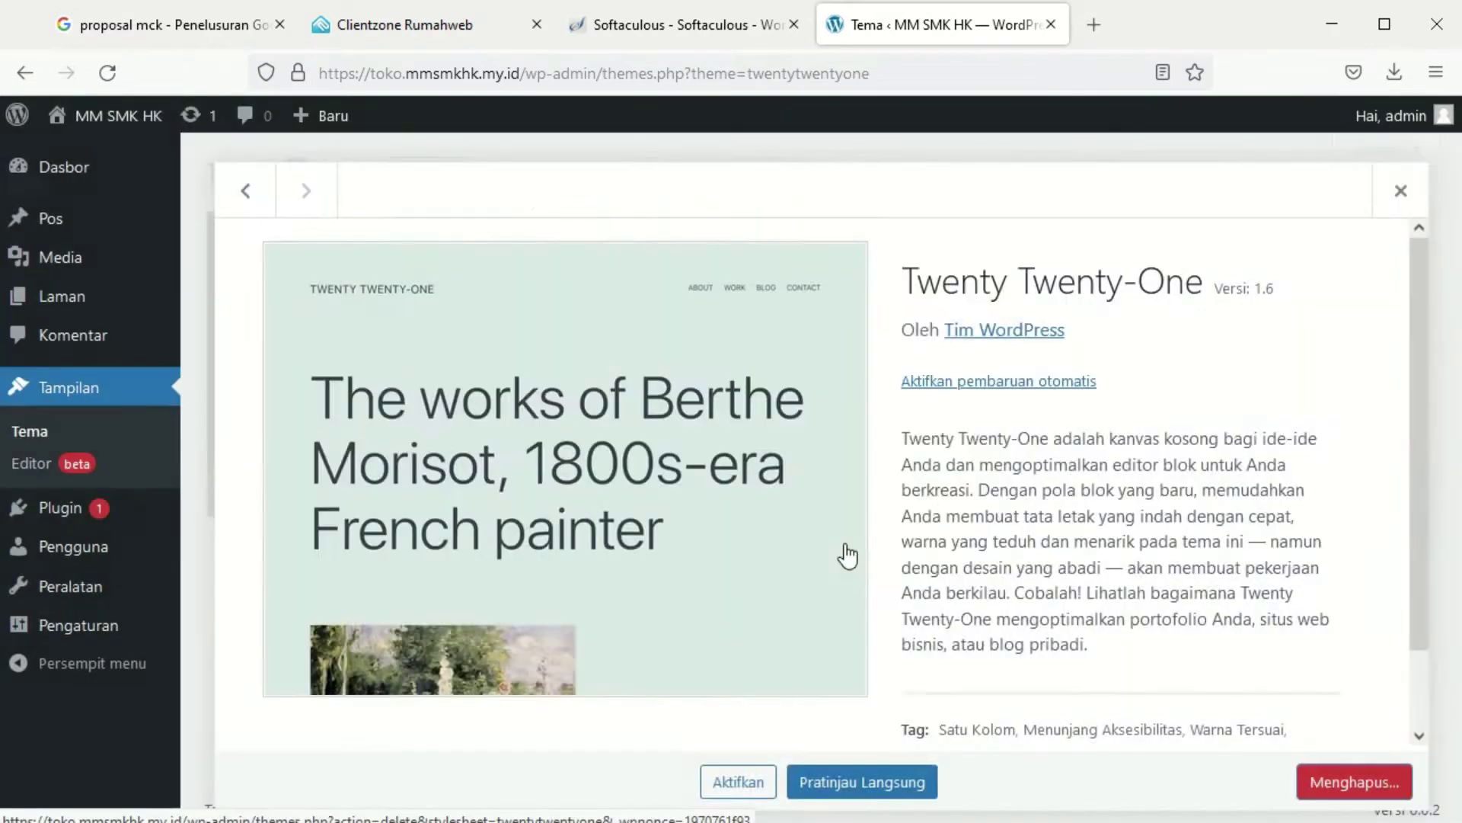
{"action": "scroll", "coordinate": [838, 533], "scroll_direction": "down", "scroll_amount": 3}
{"action": "scroll", "coordinate": [673, 614], "scroll_direction": "up", "scroll_amount": 3}
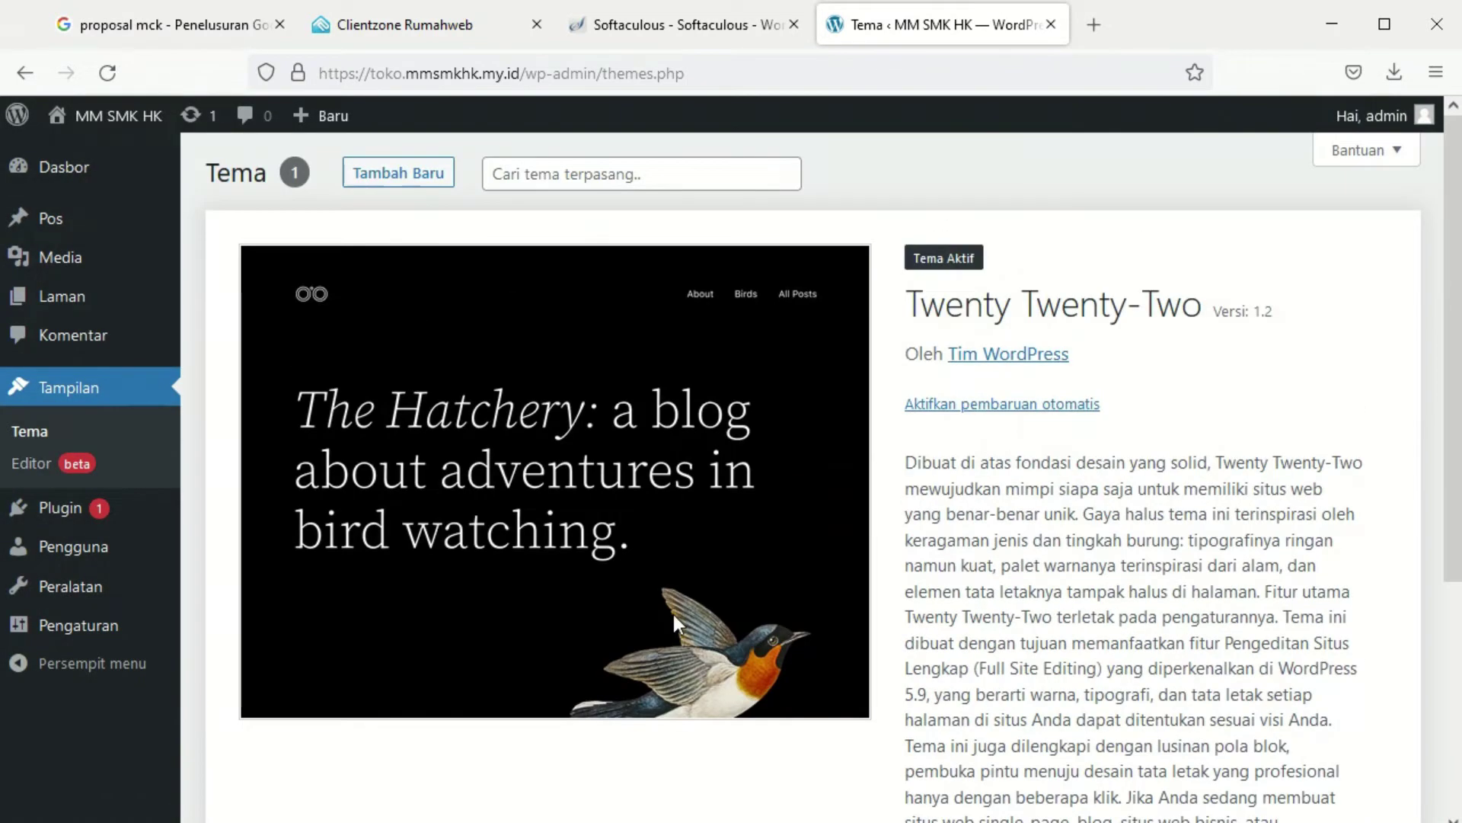
{"action": "left_click", "coordinate": [377, 177]}
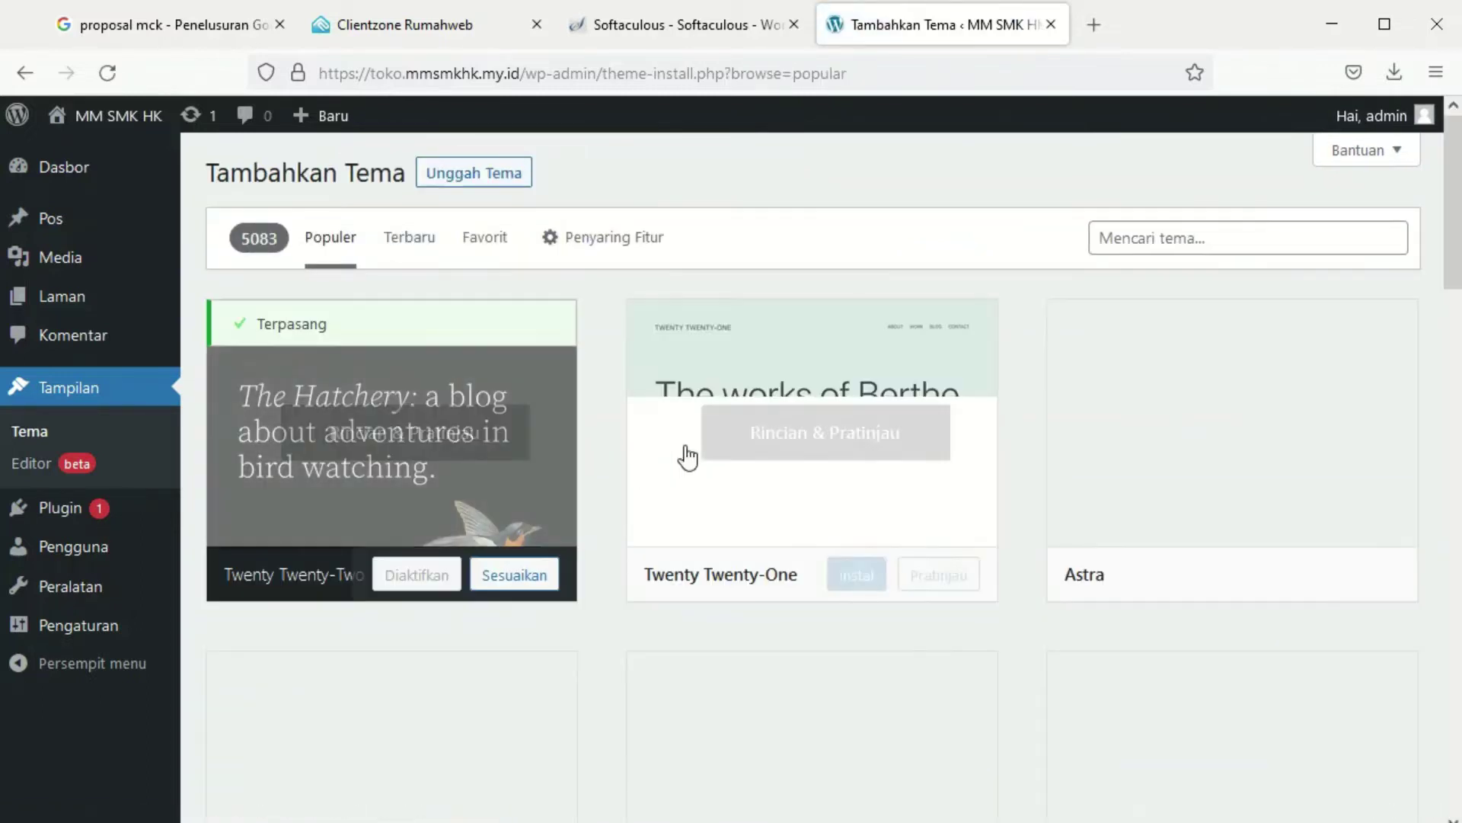
Upload F:\software\app web\tokowhatsappv2.zip as a theme, install it, and activate Toko Whatsapp
{"action": "left_click", "coordinate": [488, 173]}
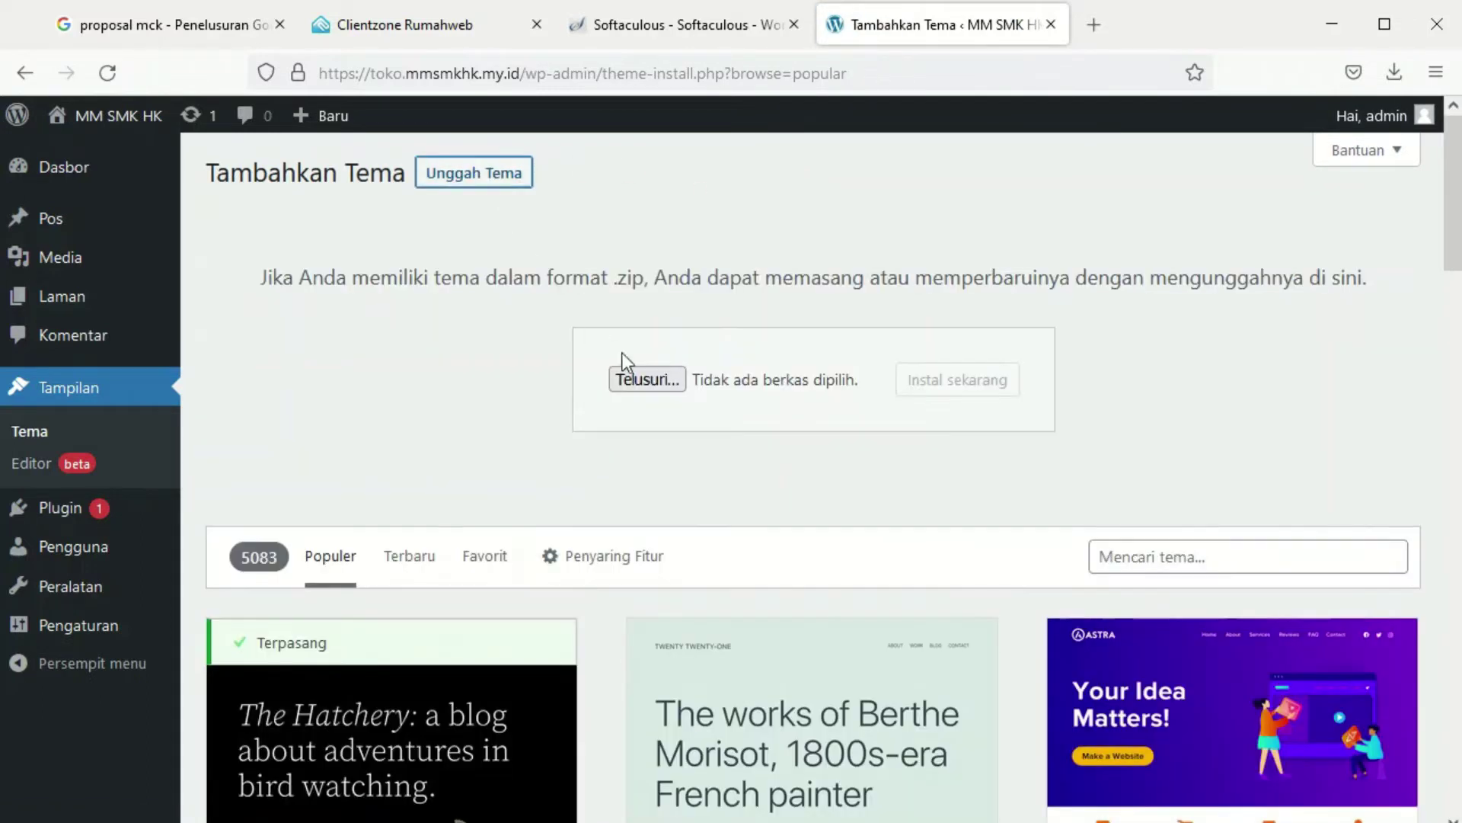
{"action": "left_click", "coordinate": [637, 376]}
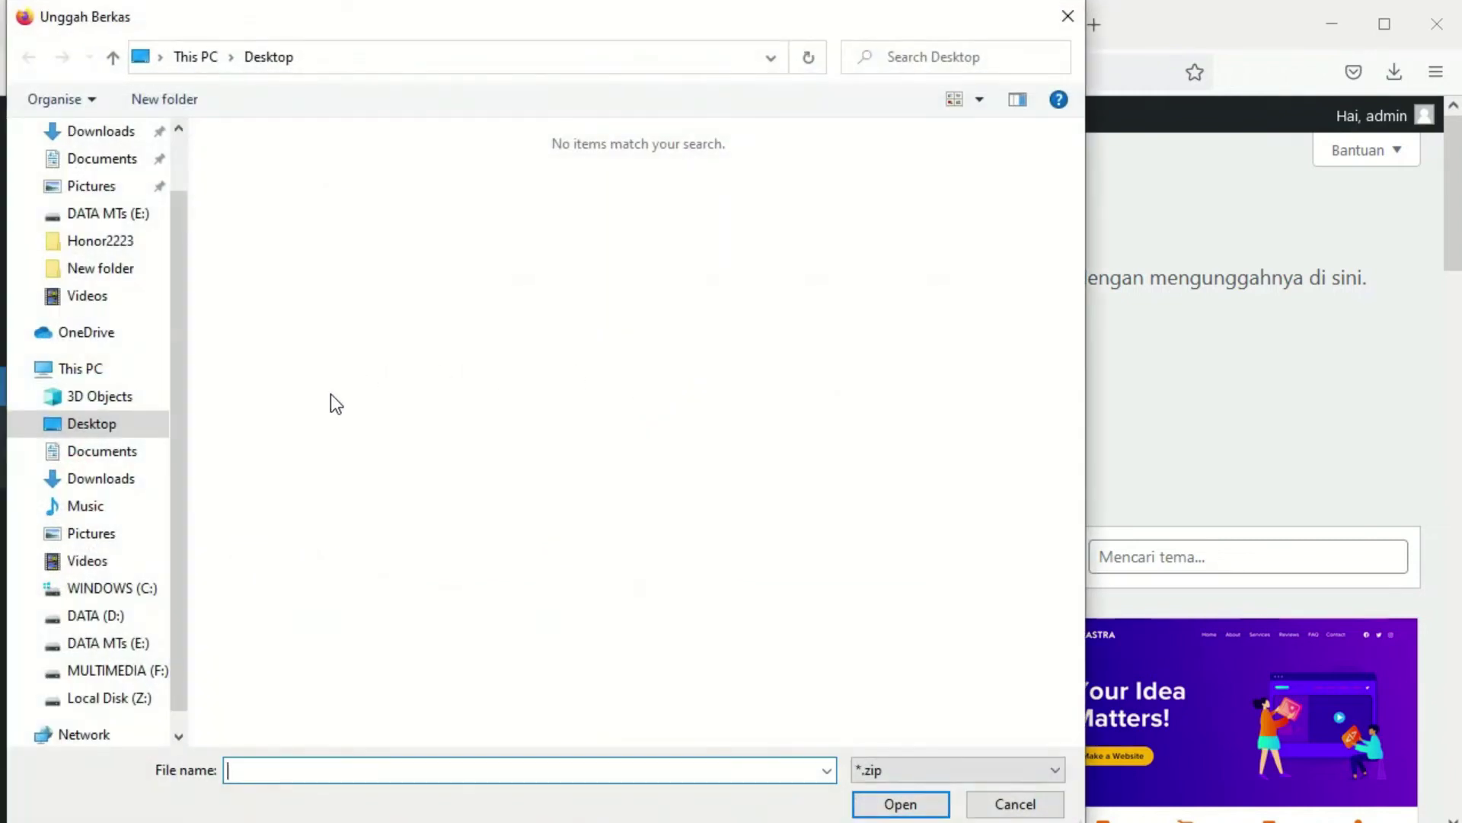
{"action": "left_click", "coordinate": [114, 670]}
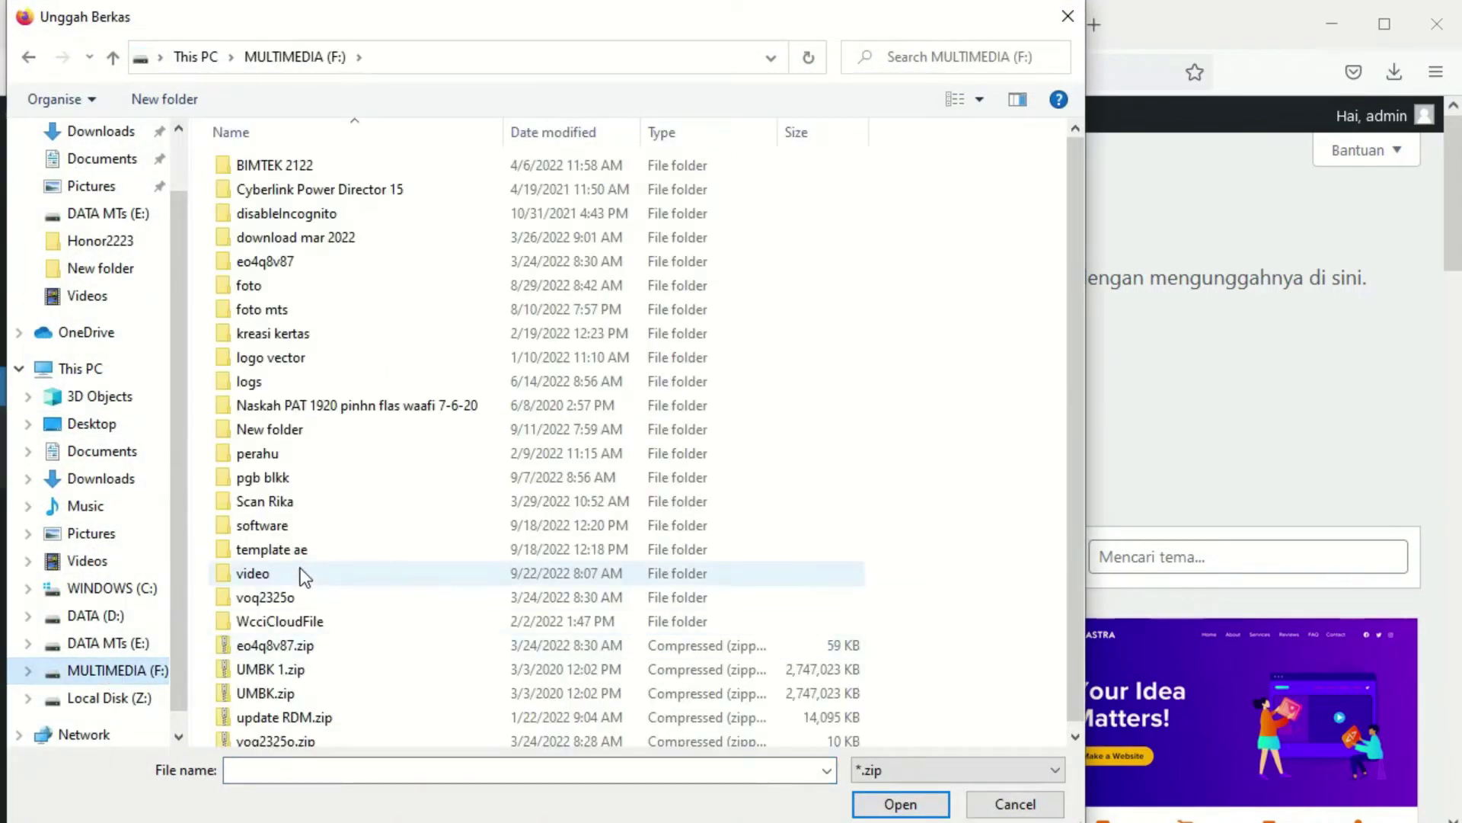
{"action": "double_click", "coordinate": [275, 527]}
{"action": "double_click", "coordinate": [262, 526]}
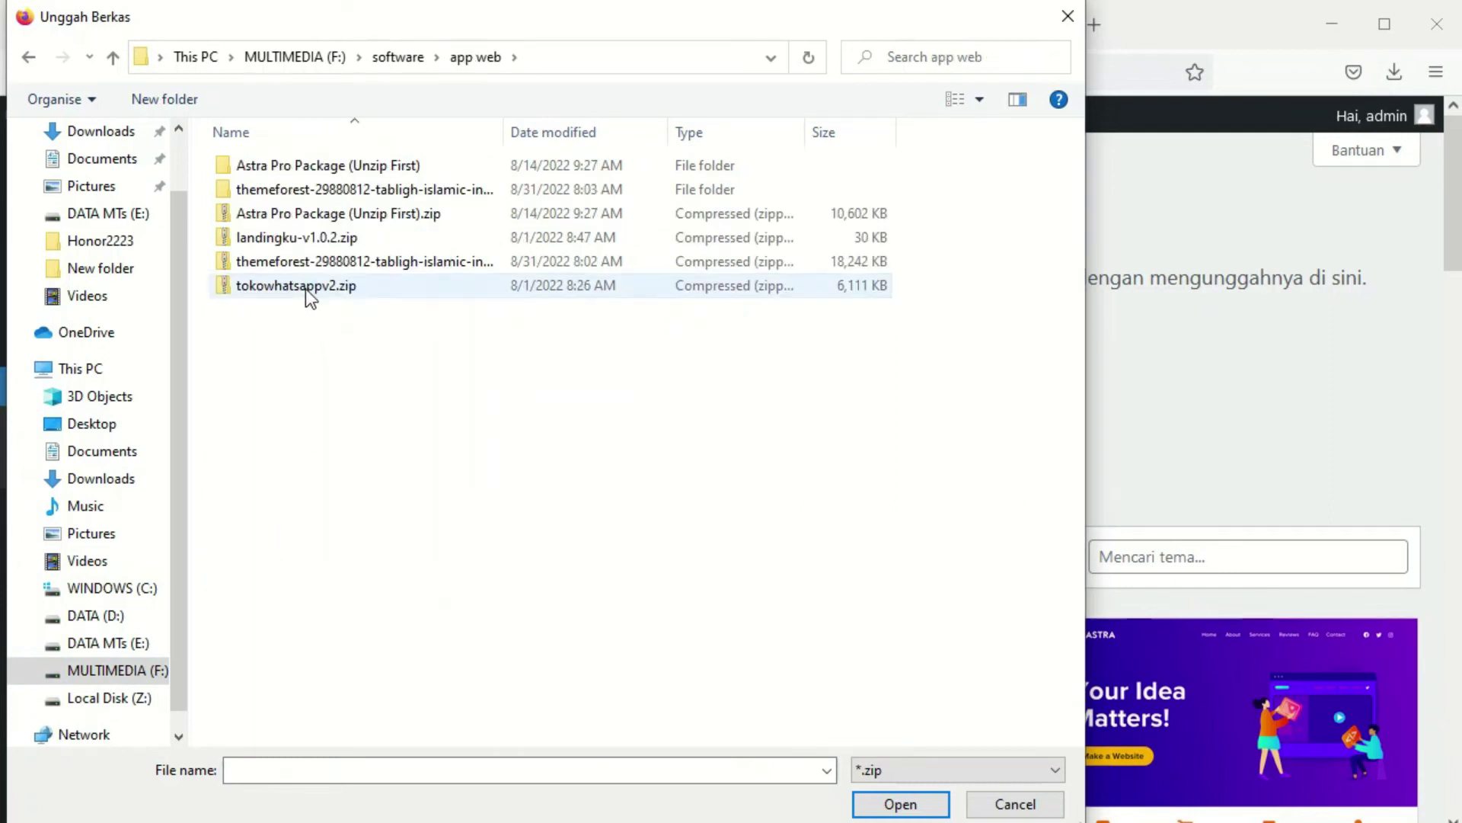
{"action": "left_click", "coordinate": [305, 286]}
{"action": "left_click", "coordinate": [901, 805]}
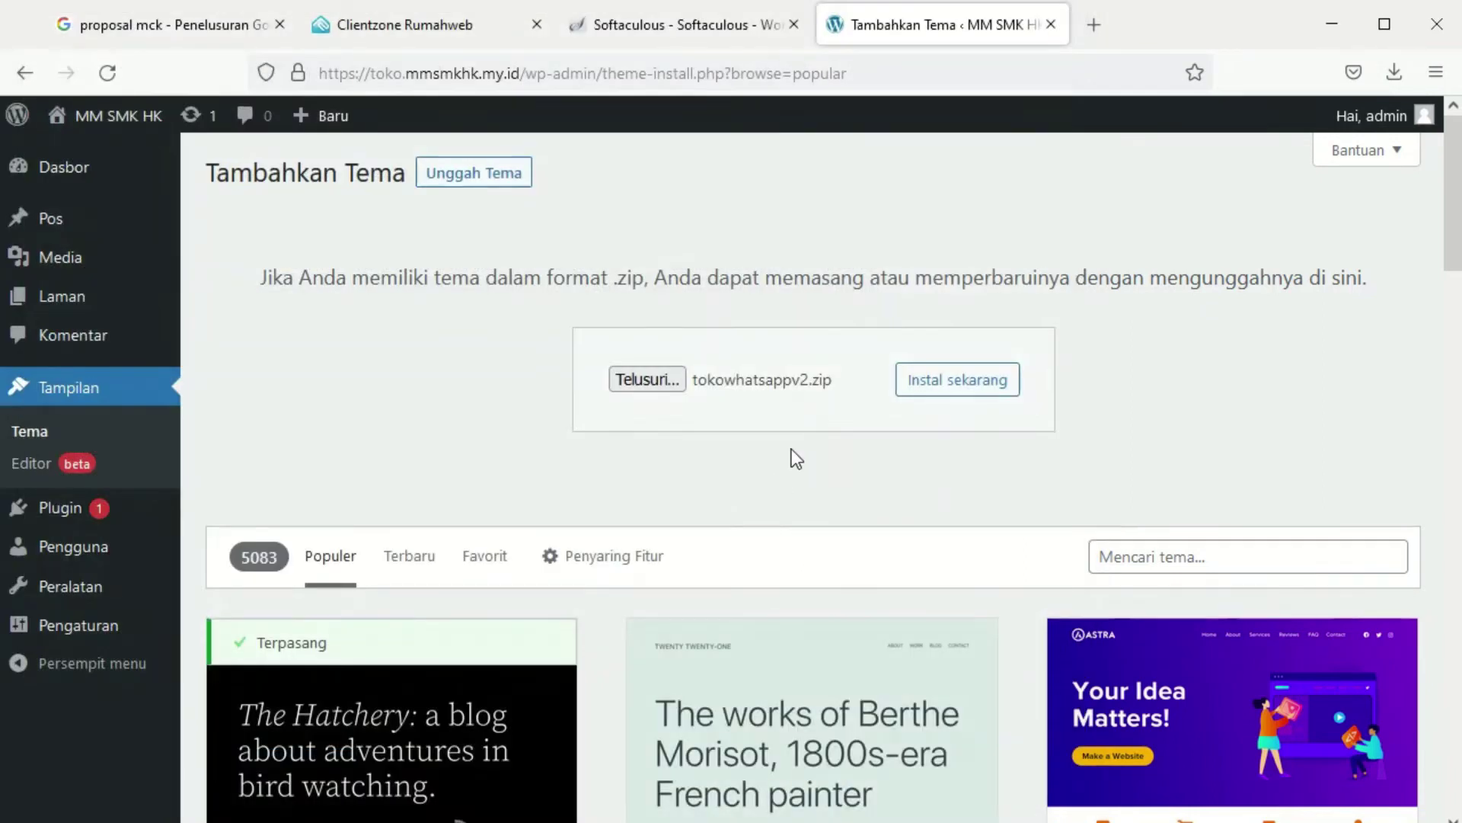
{"action": "left_click", "coordinate": [940, 387]}
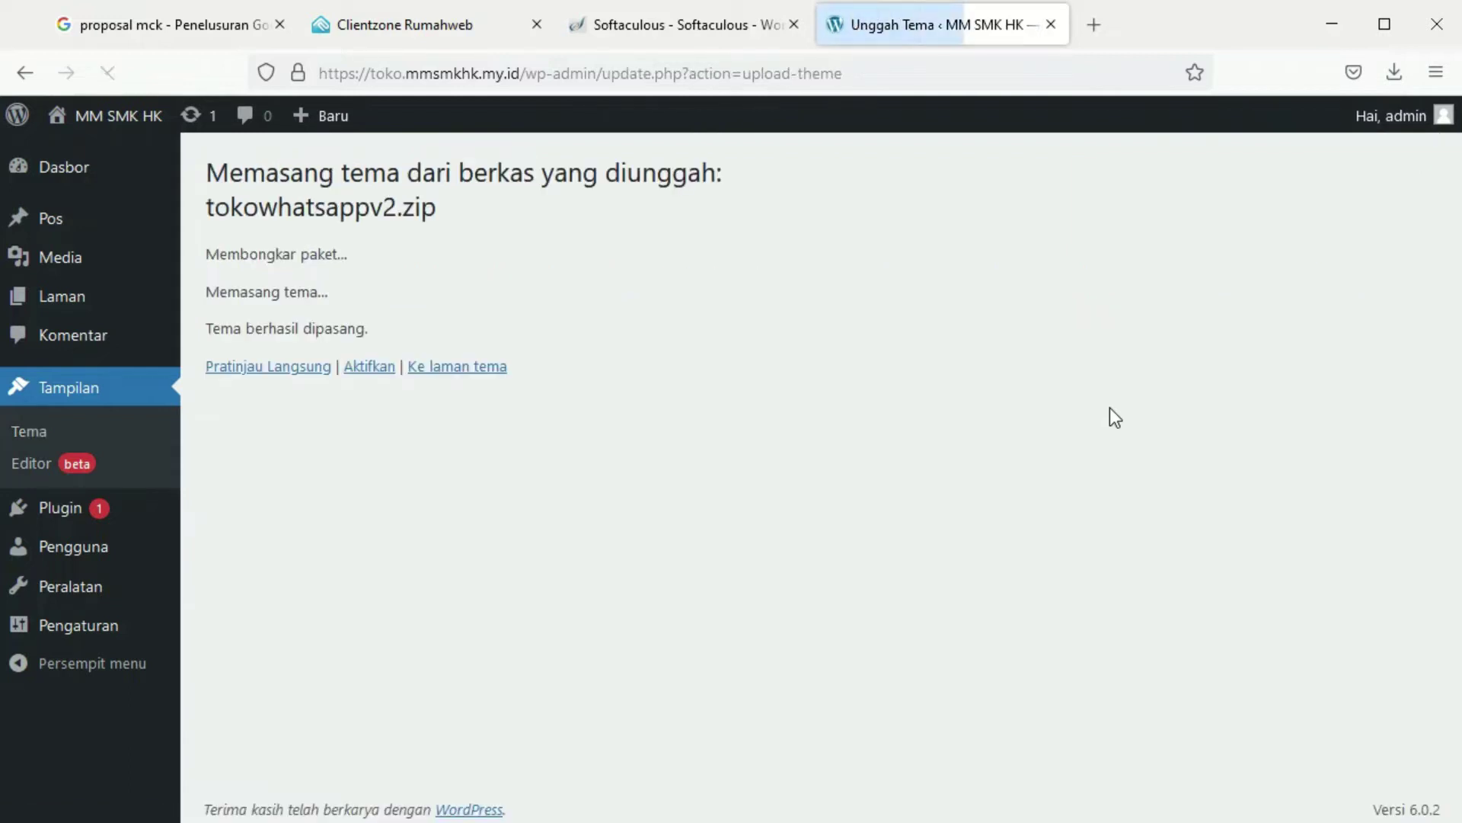
{"action": "left_click", "coordinate": [390, 367]}
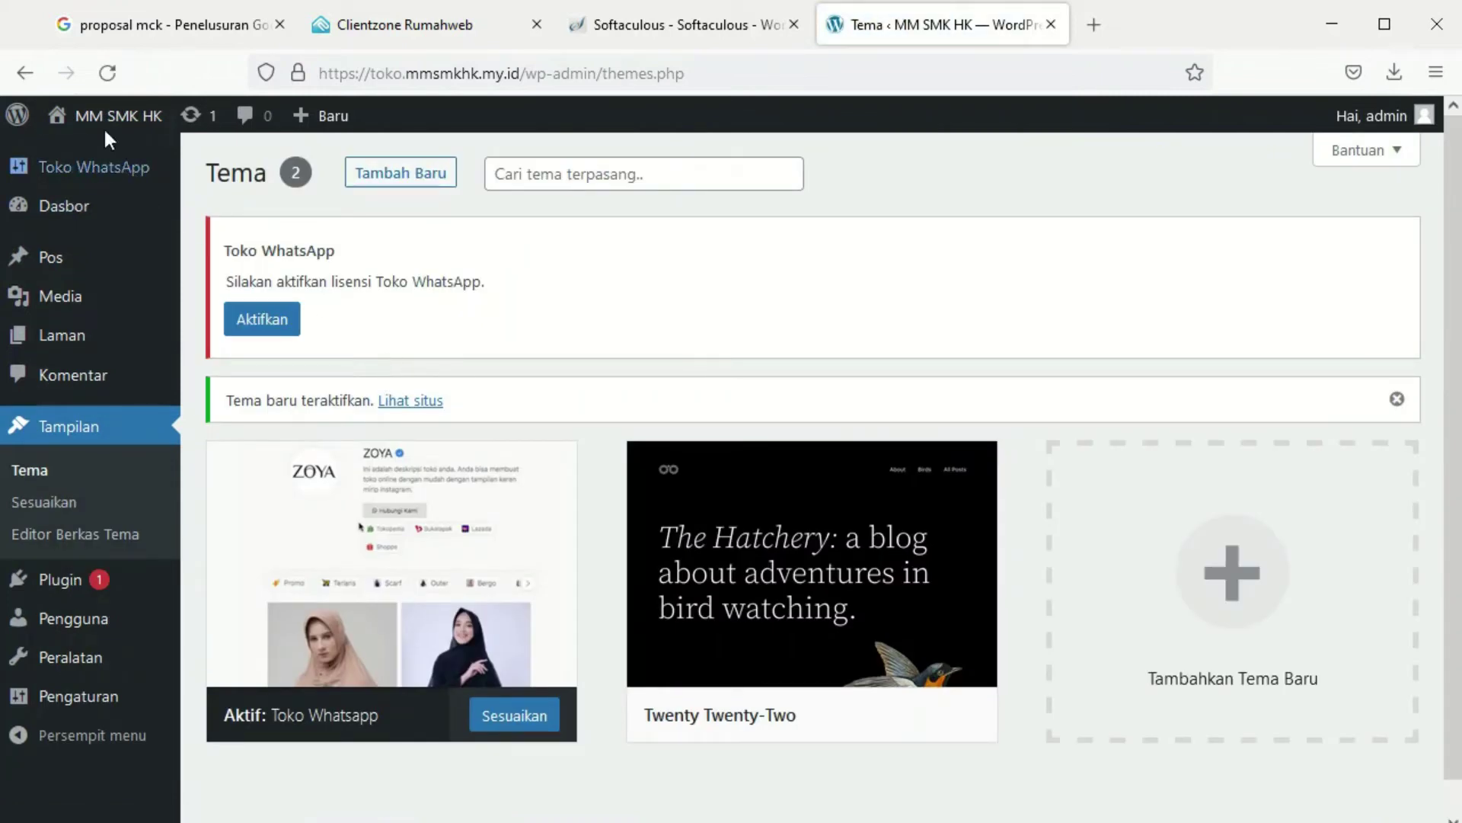
View the live storefront in a new tab, then open the Toko Whatsapp customizer
{"action": "mouse_move", "coordinate": [105, 116]}
{"action": "right_click", "coordinate": [107, 168]}
{"action": "left_click", "coordinate": [157, 185]}
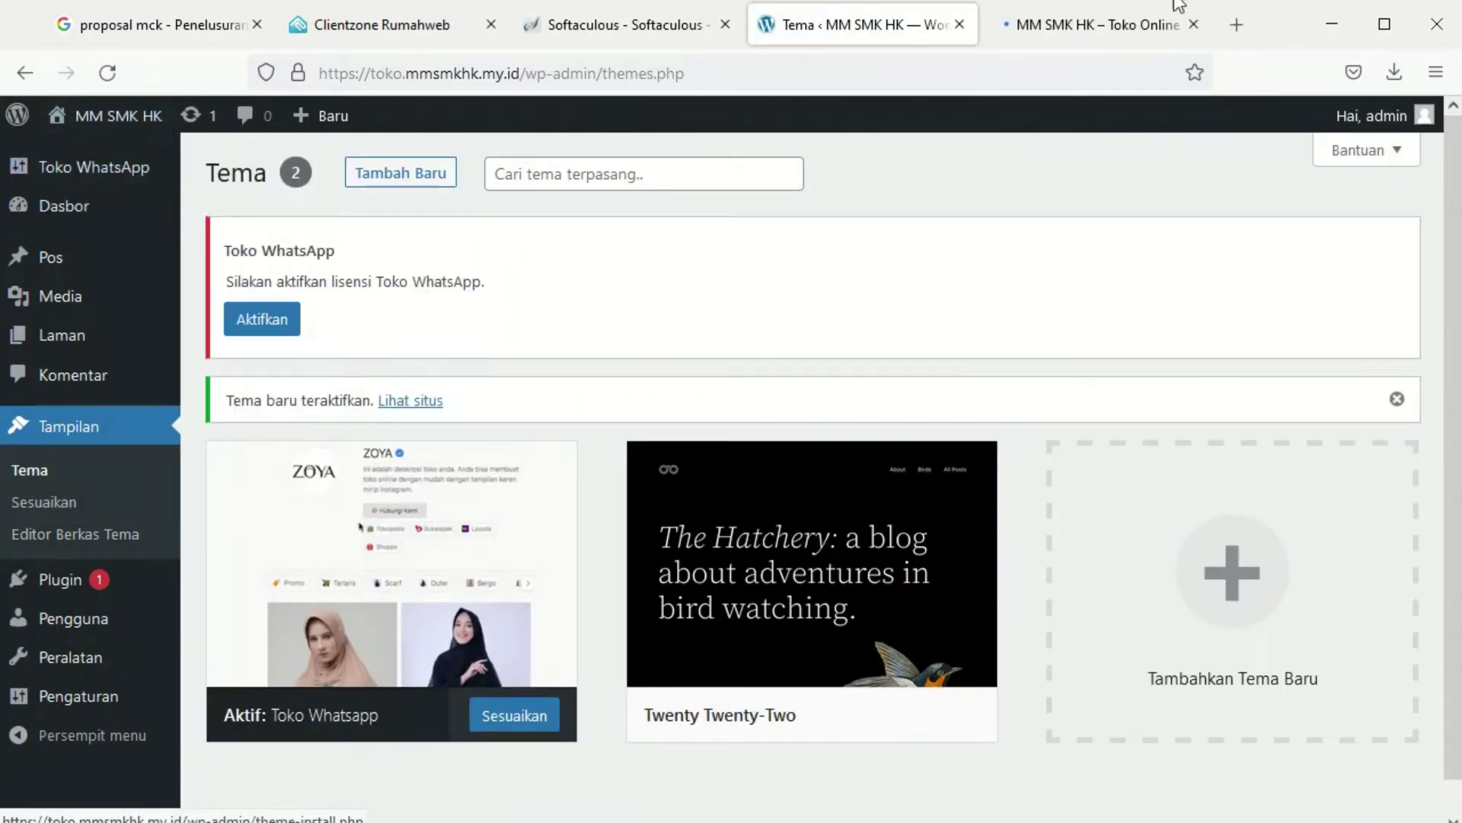
{"action": "left_click", "coordinate": [1076, 29]}
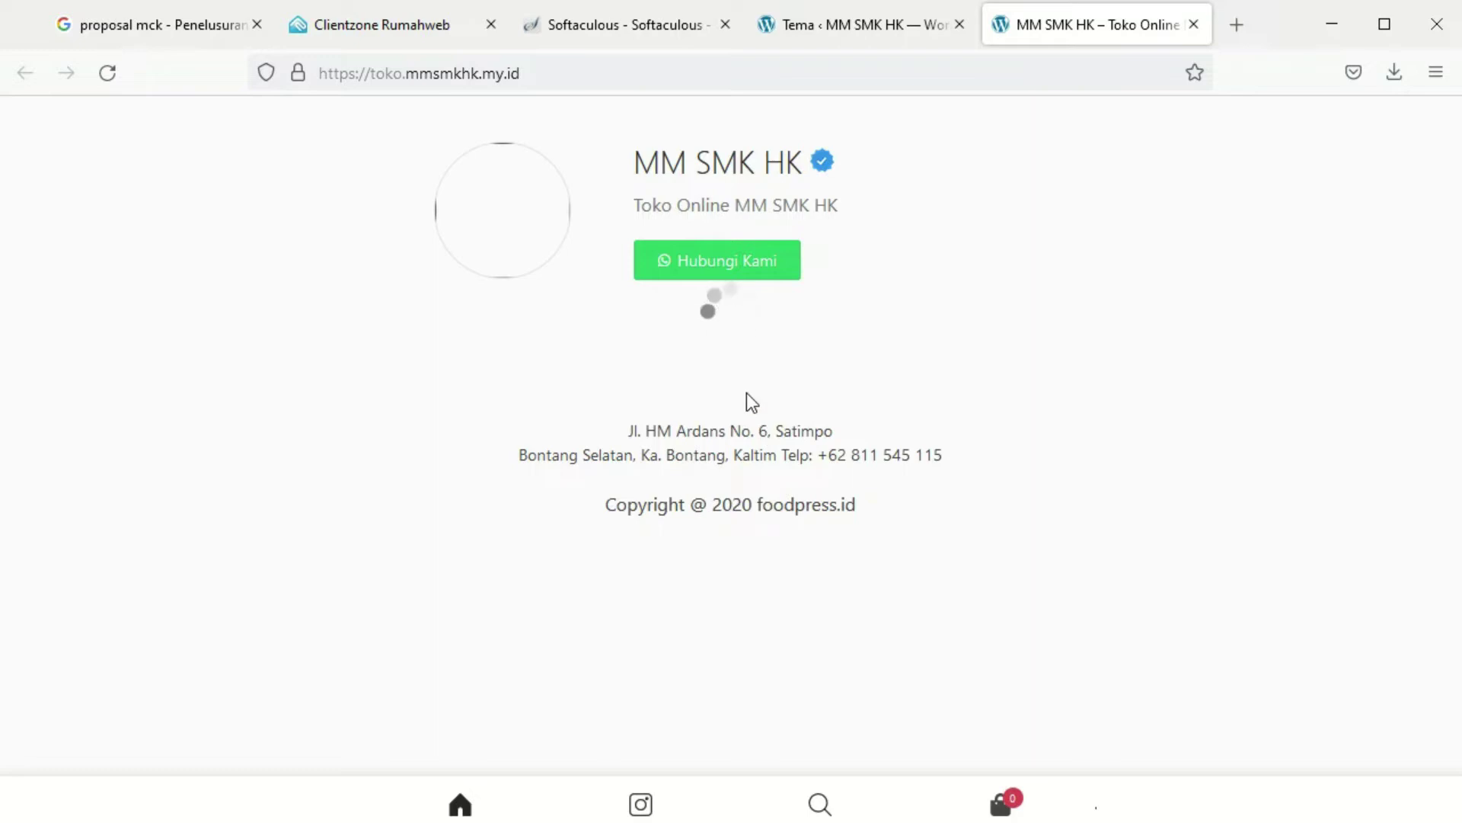
{"action": "left_click", "coordinate": [840, 34]}
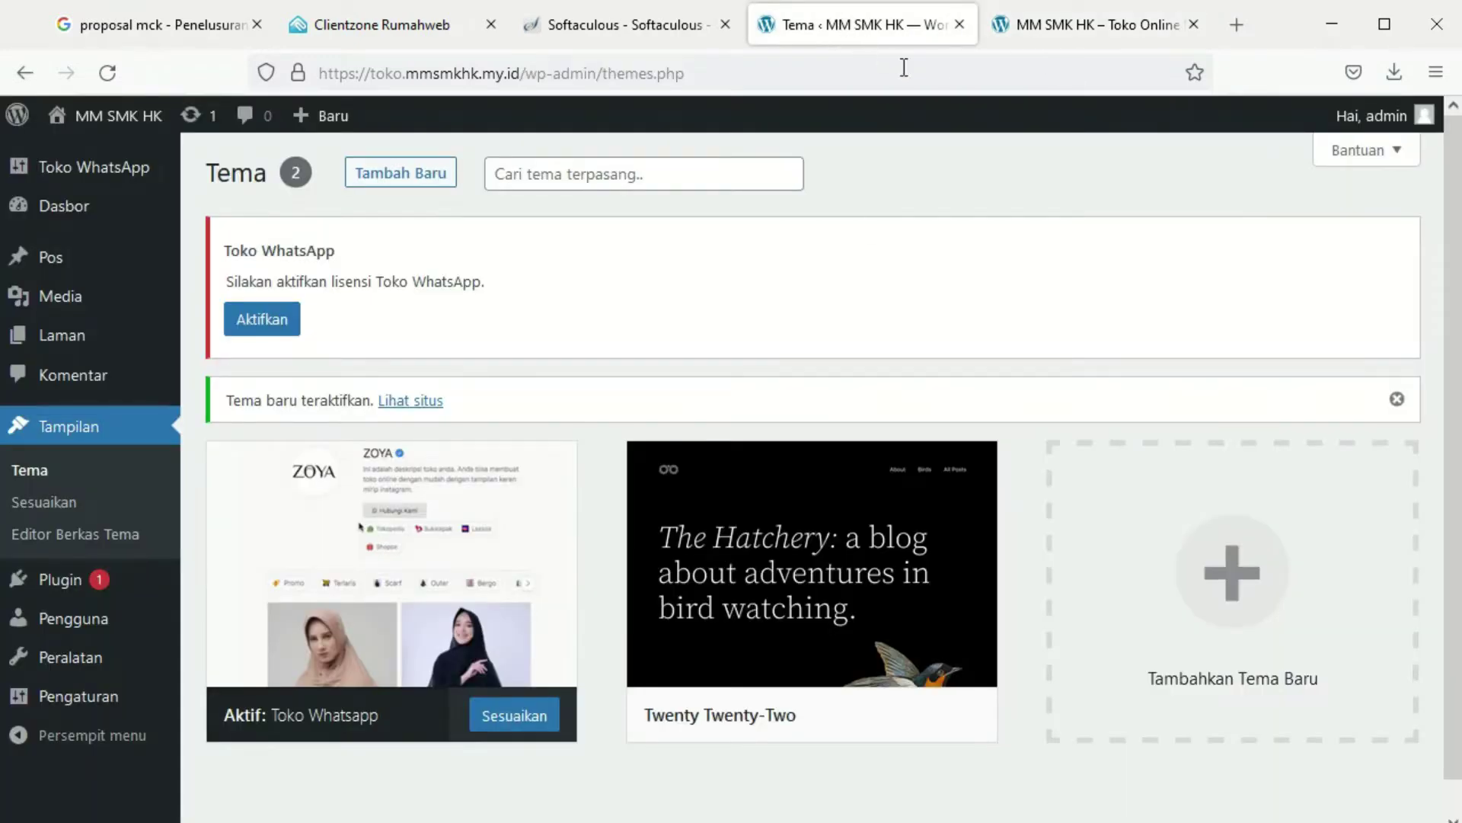
{"action": "left_click", "coordinate": [521, 716]}
{"action": "left_click", "coordinate": [1101, 25]}
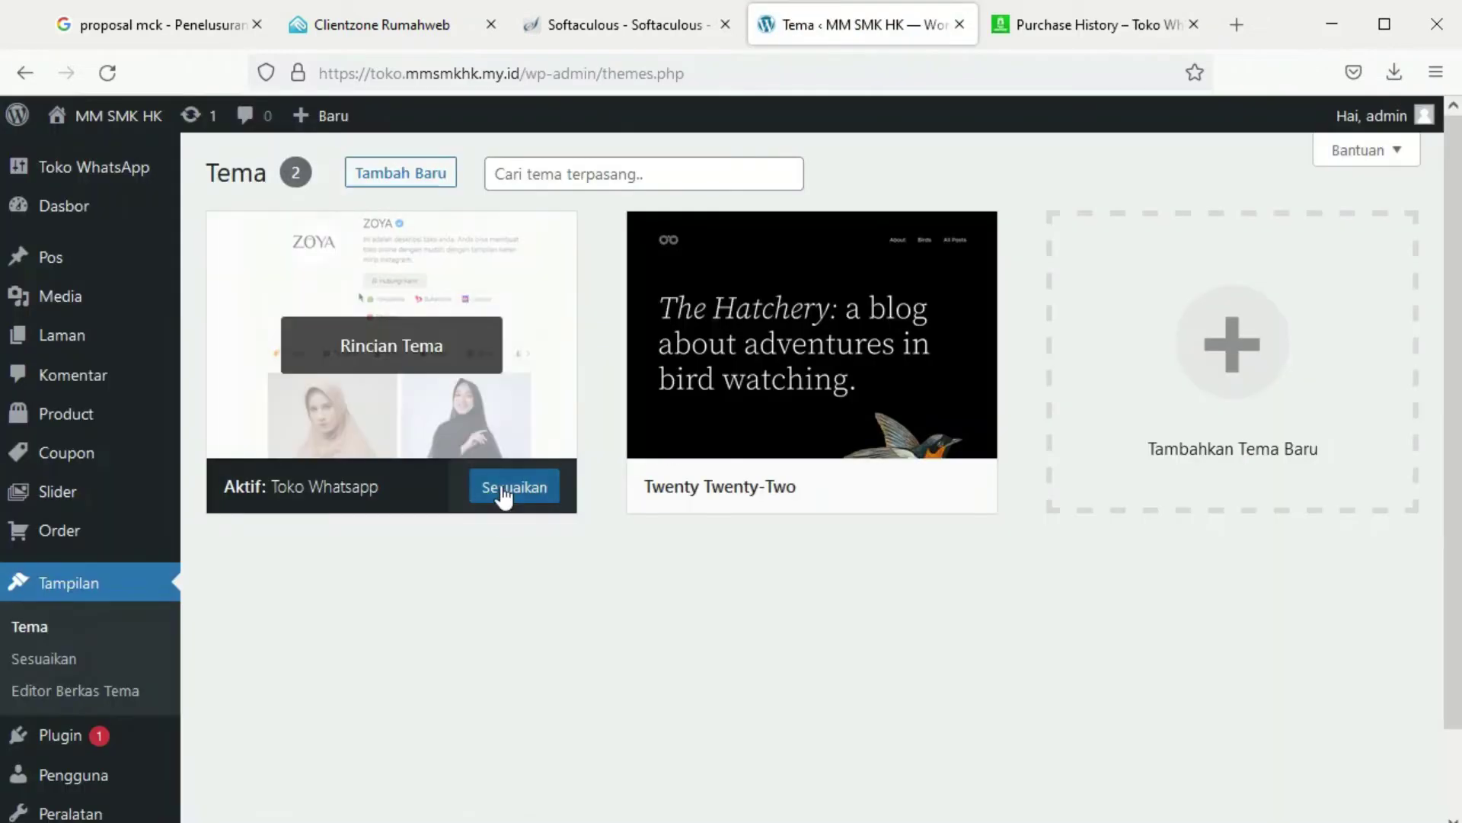
{"action": "left_click", "coordinate": [504, 491]}
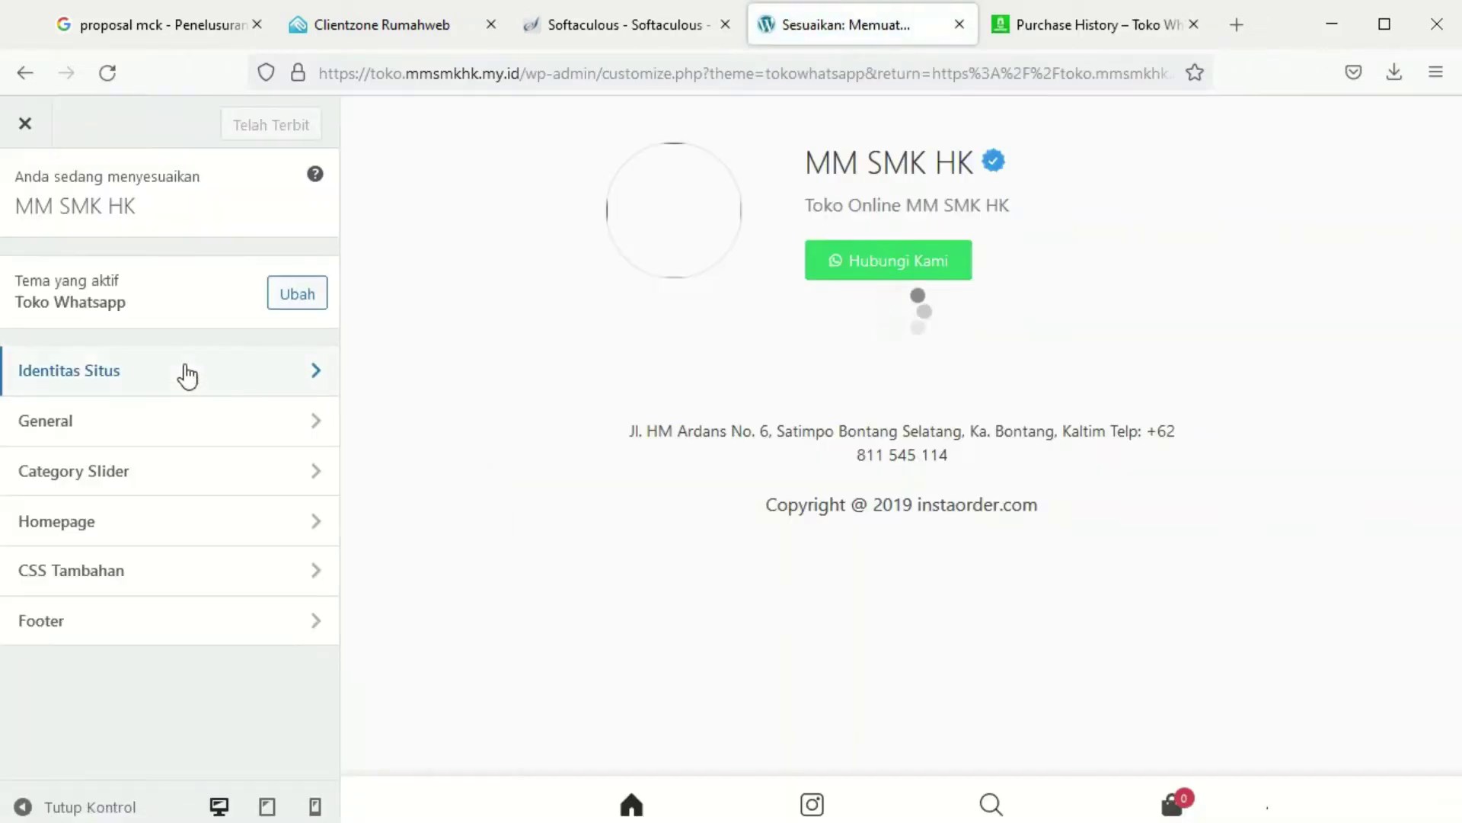
In Site Identity, start choosing an image for the site logo
{"action": "left_click", "coordinate": [183, 373]}
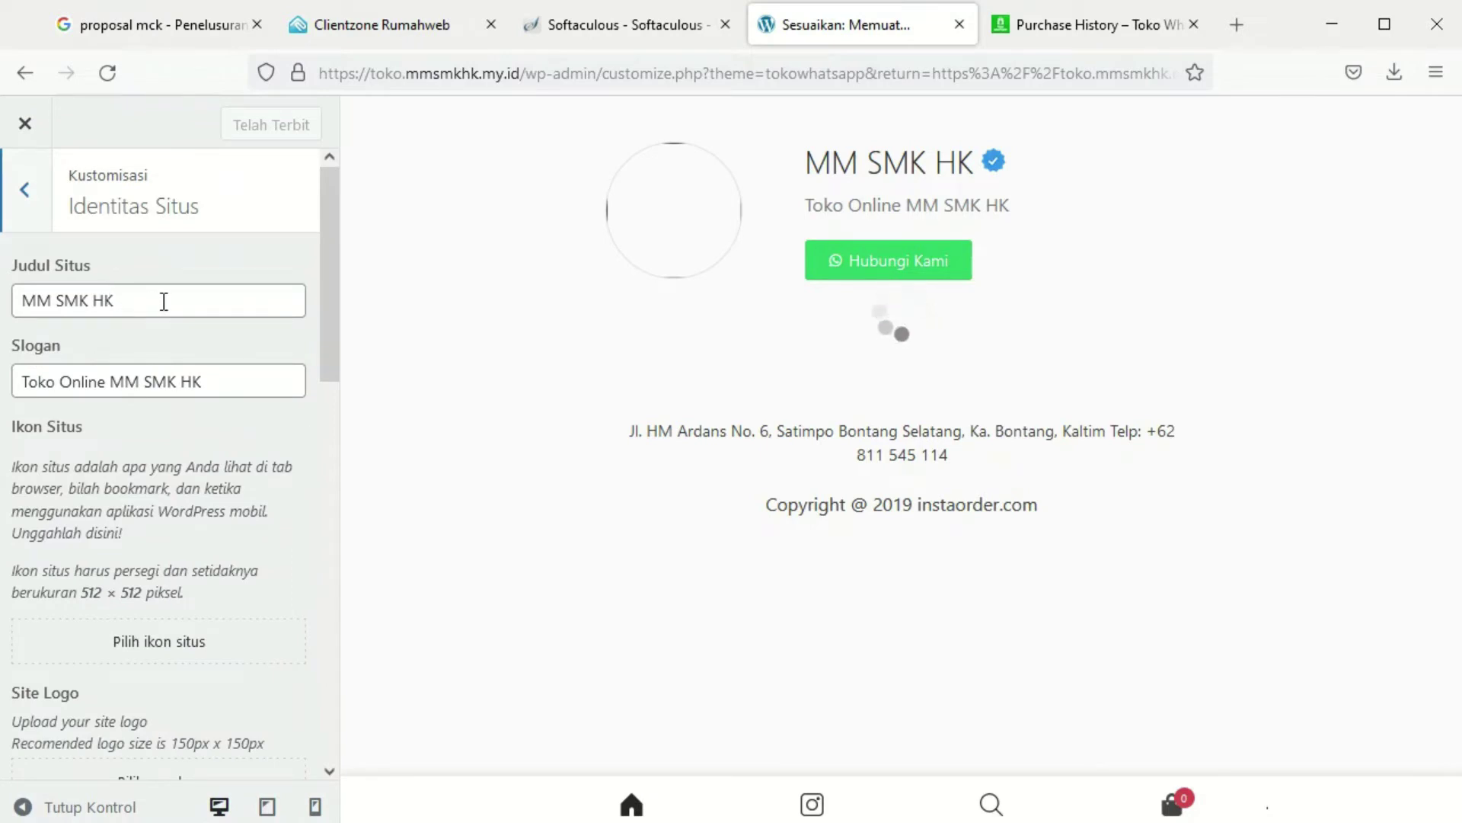
{"action": "scroll", "coordinate": [199, 632], "scroll_direction": "down", "scroll_amount": 5}
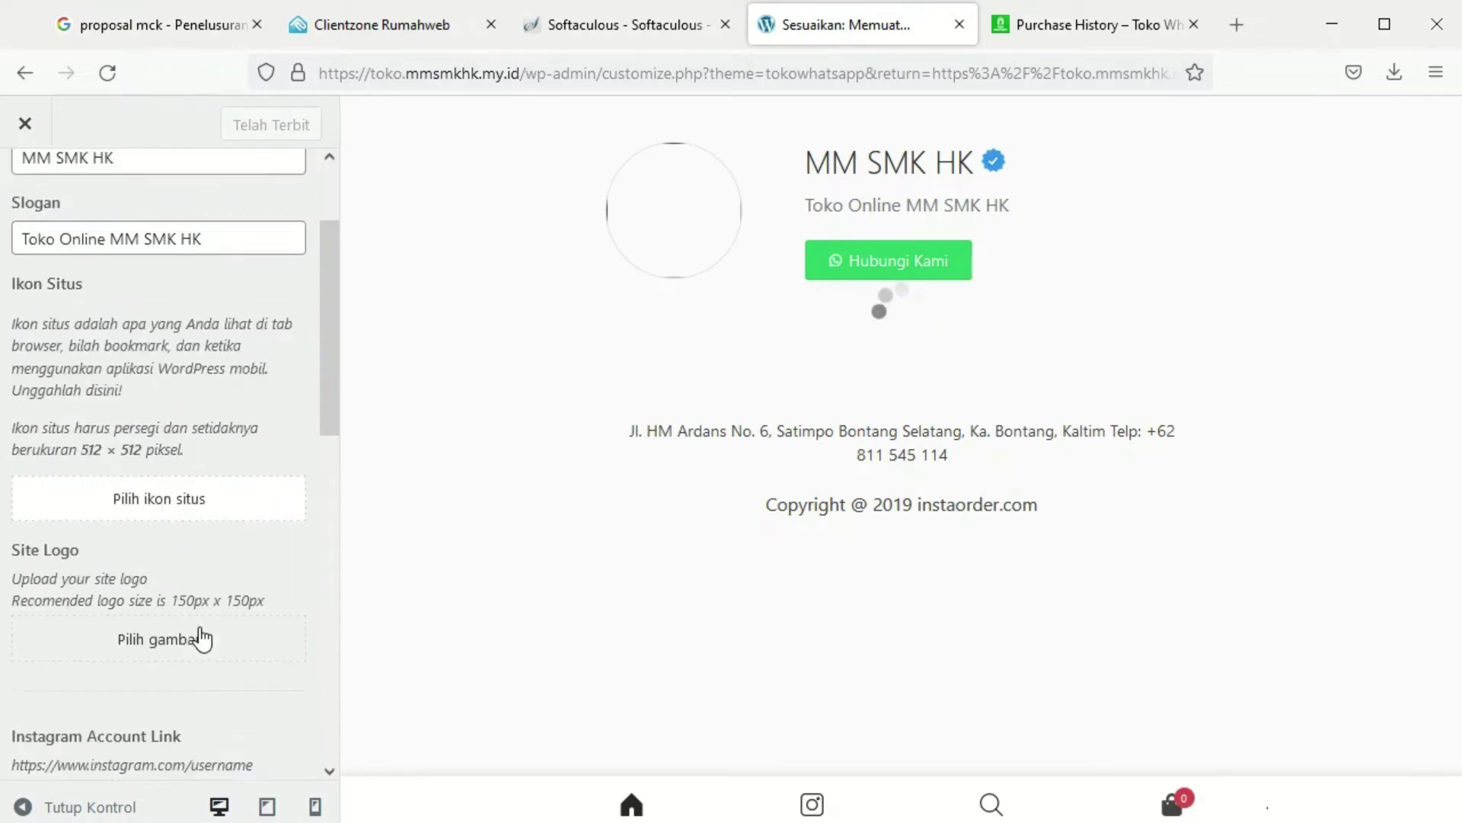
{"action": "scroll", "coordinate": [200, 627], "scroll_direction": "down", "scroll_amount": 1}
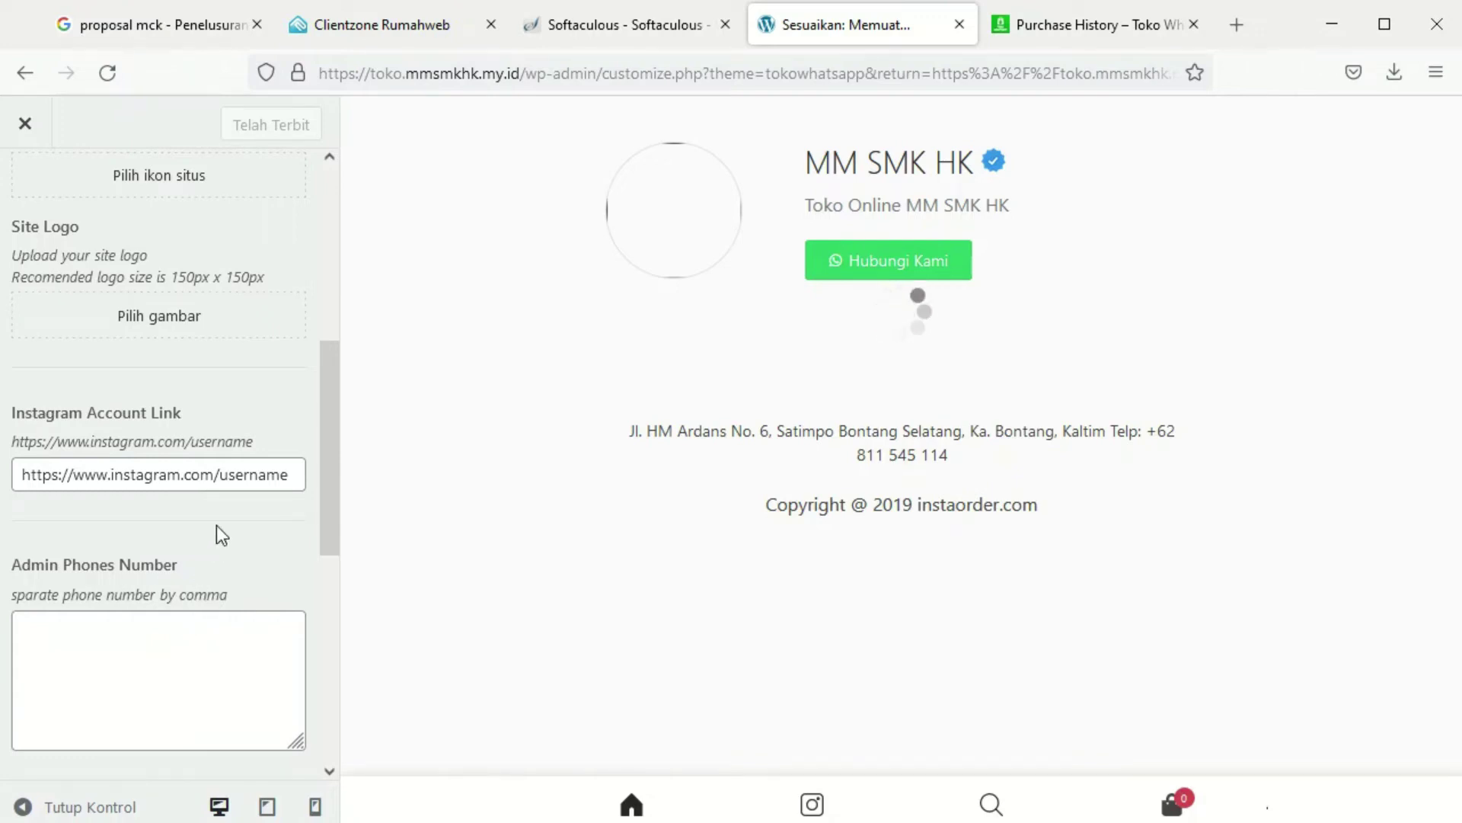
{"action": "scroll", "coordinate": [215, 503], "scroll_direction": "up", "scroll_amount": 3}
{"action": "left_click", "coordinate": [157, 433]}
Browse Pictures for a logo file, then cancel the file chooser without picking one
{"action": "left_click", "coordinate": [762, 503]}
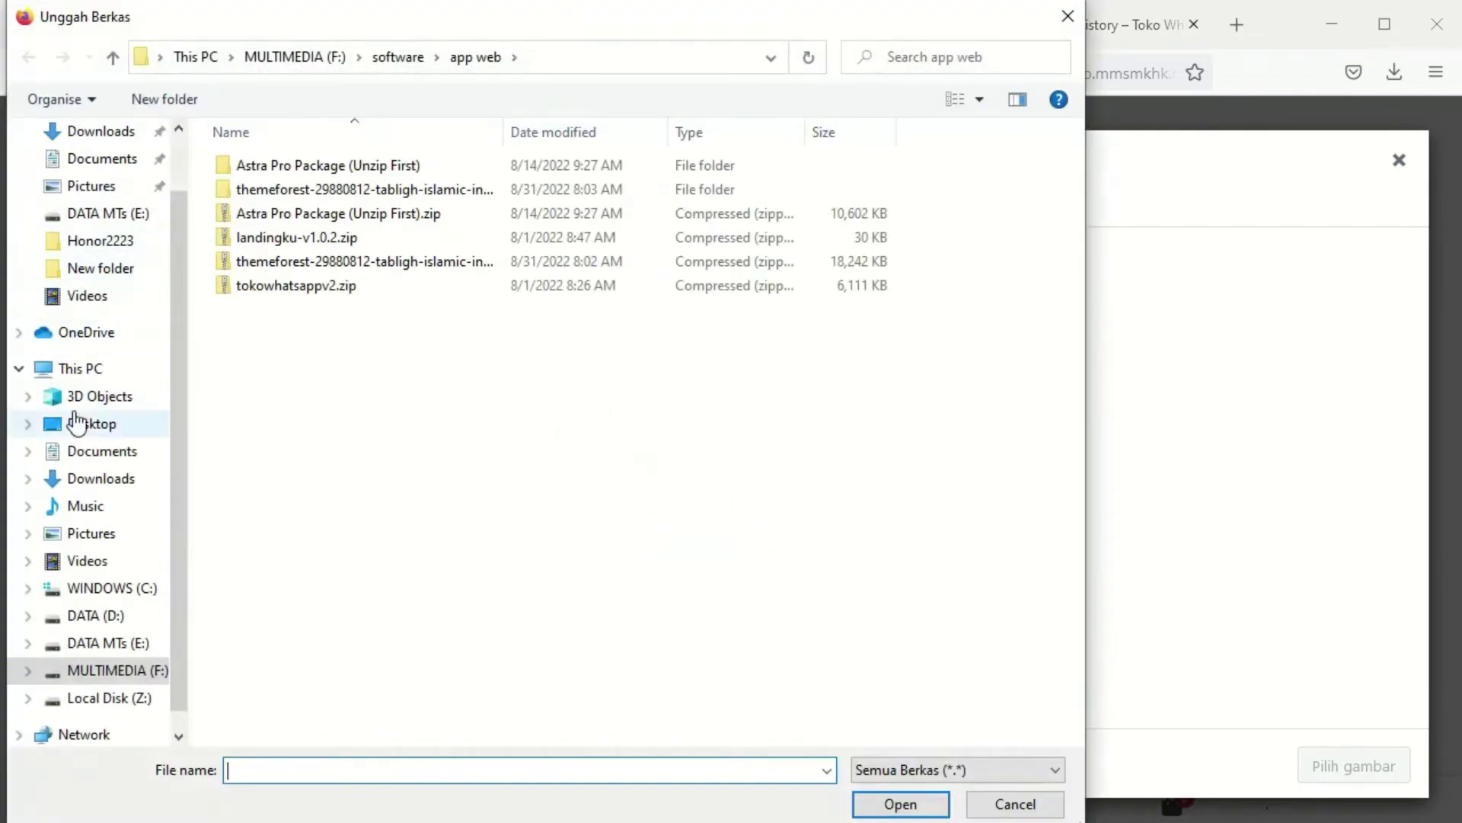
{"action": "left_click", "coordinate": [85, 536]}
{"action": "scroll", "coordinate": [769, 450], "scroll_direction": "down", "scroll_amount": 6}
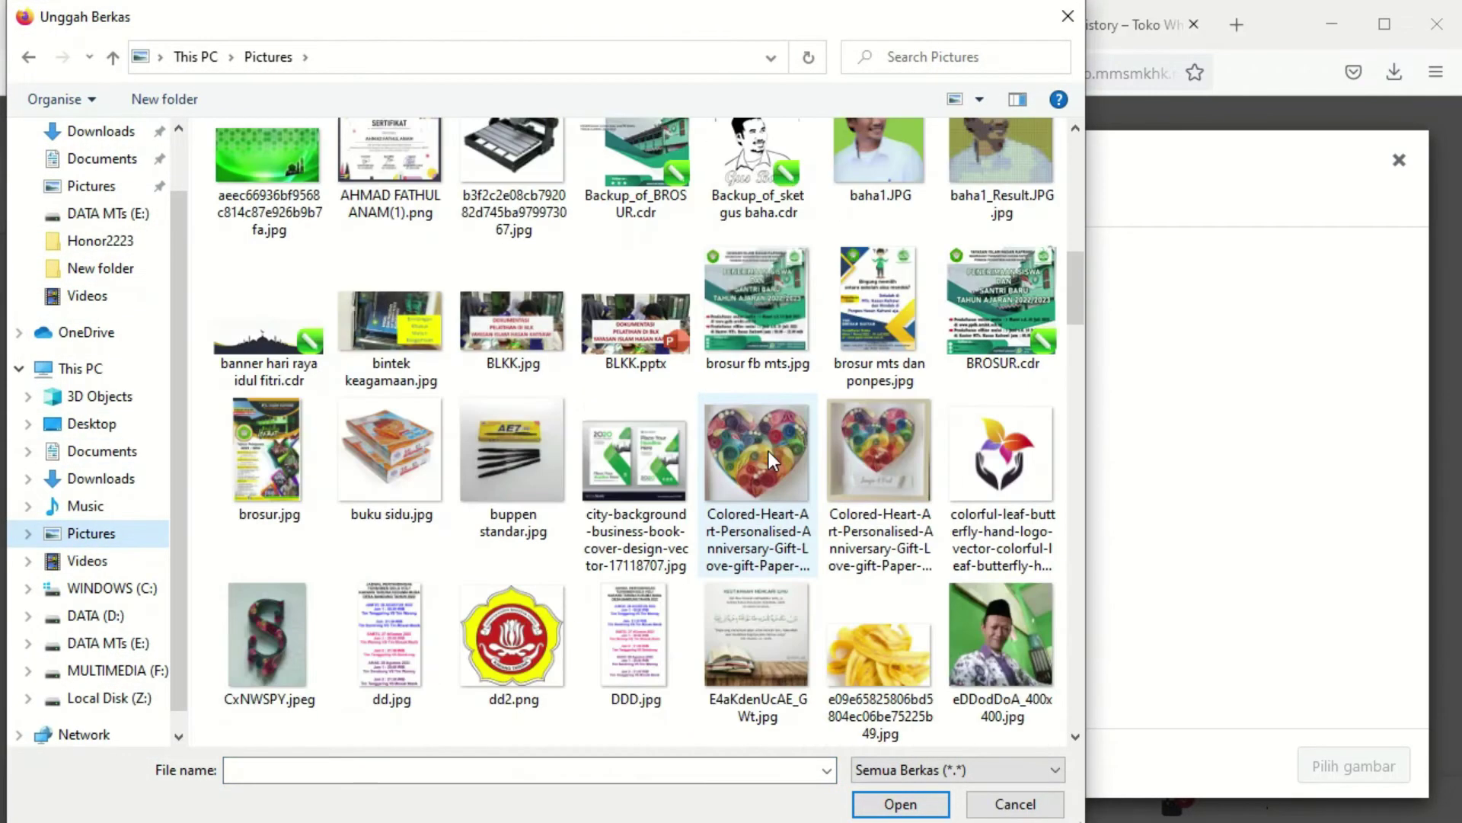
{"action": "scroll", "coordinate": [770, 451], "scroll_direction": "down", "scroll_amount": 15}
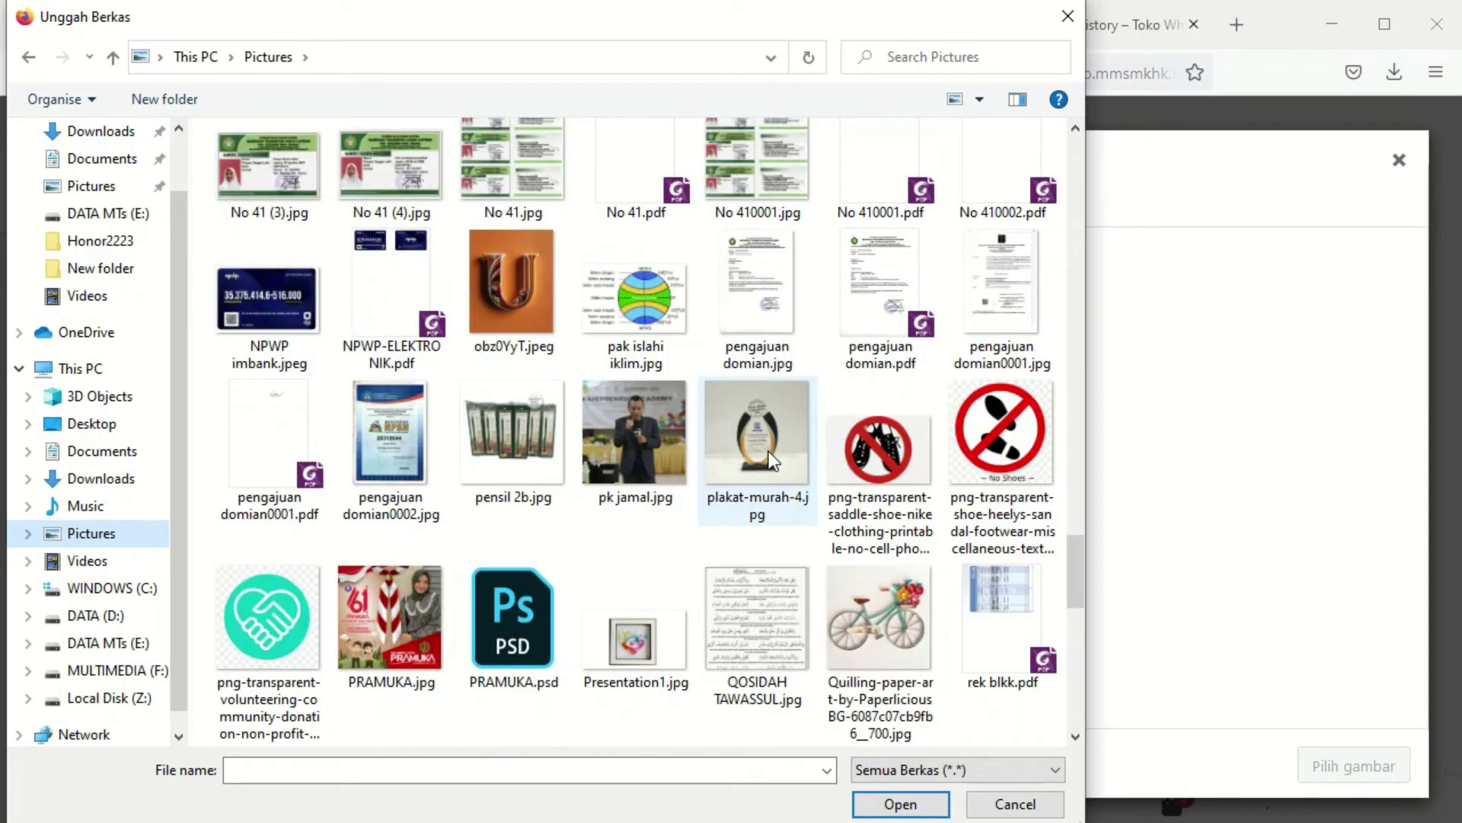
{"action": "scroll", "coordinate": [769, 452], "scroll_direction": "down", "scroll_amount": 5}
{"action": "scroll", "coordinate": [770, 451], "scroll_direction": "up", "scroll_amount": 1}
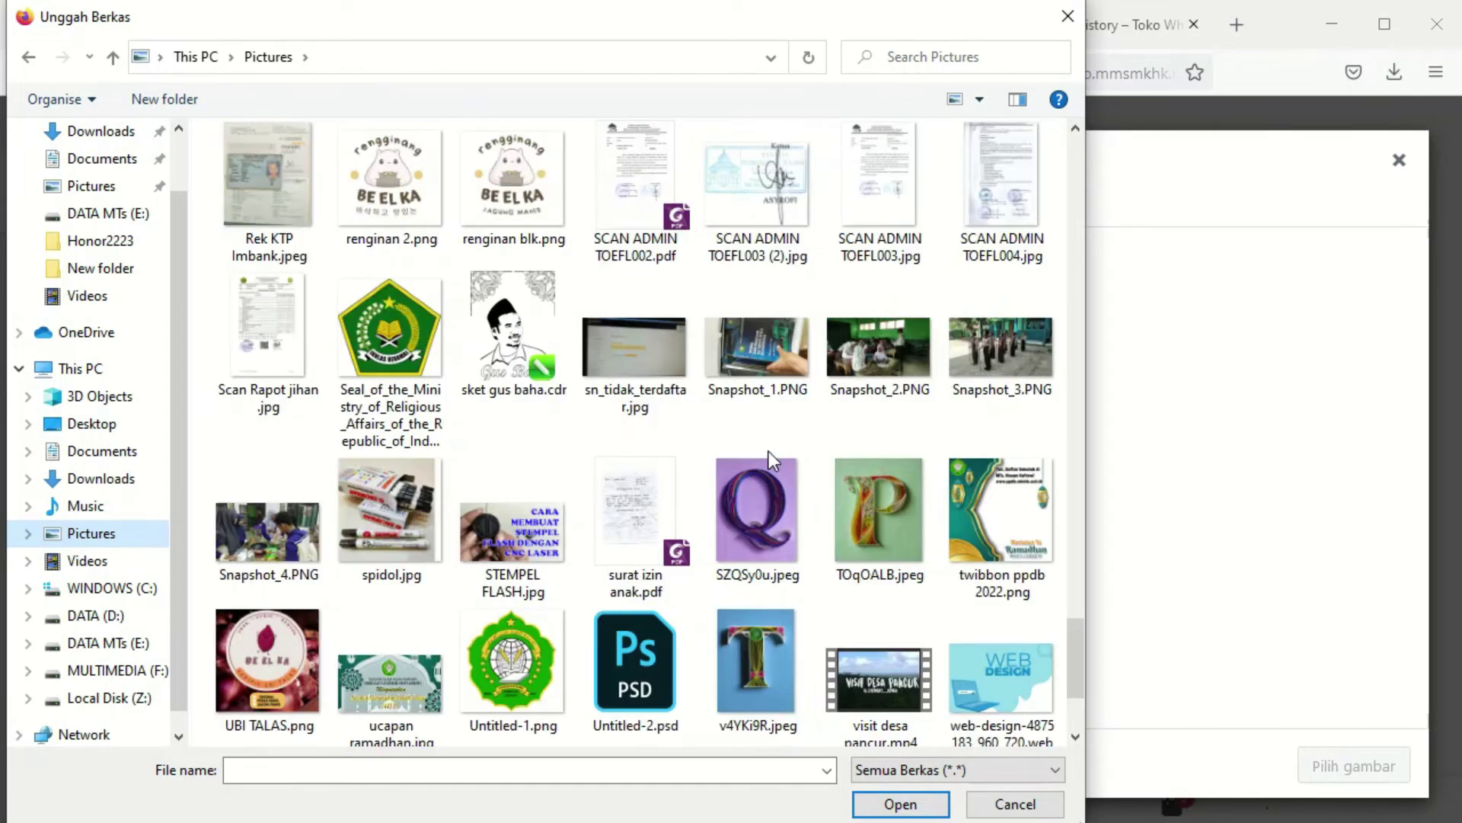
{"action": "scroll", "coordinate": [770, 451], "scroll_direction": "down", "scroll_amount": 2}
{"action": "scroll", "coordinate": [770, 451], "scroll_direction": "up", "scroll_amount": 9}
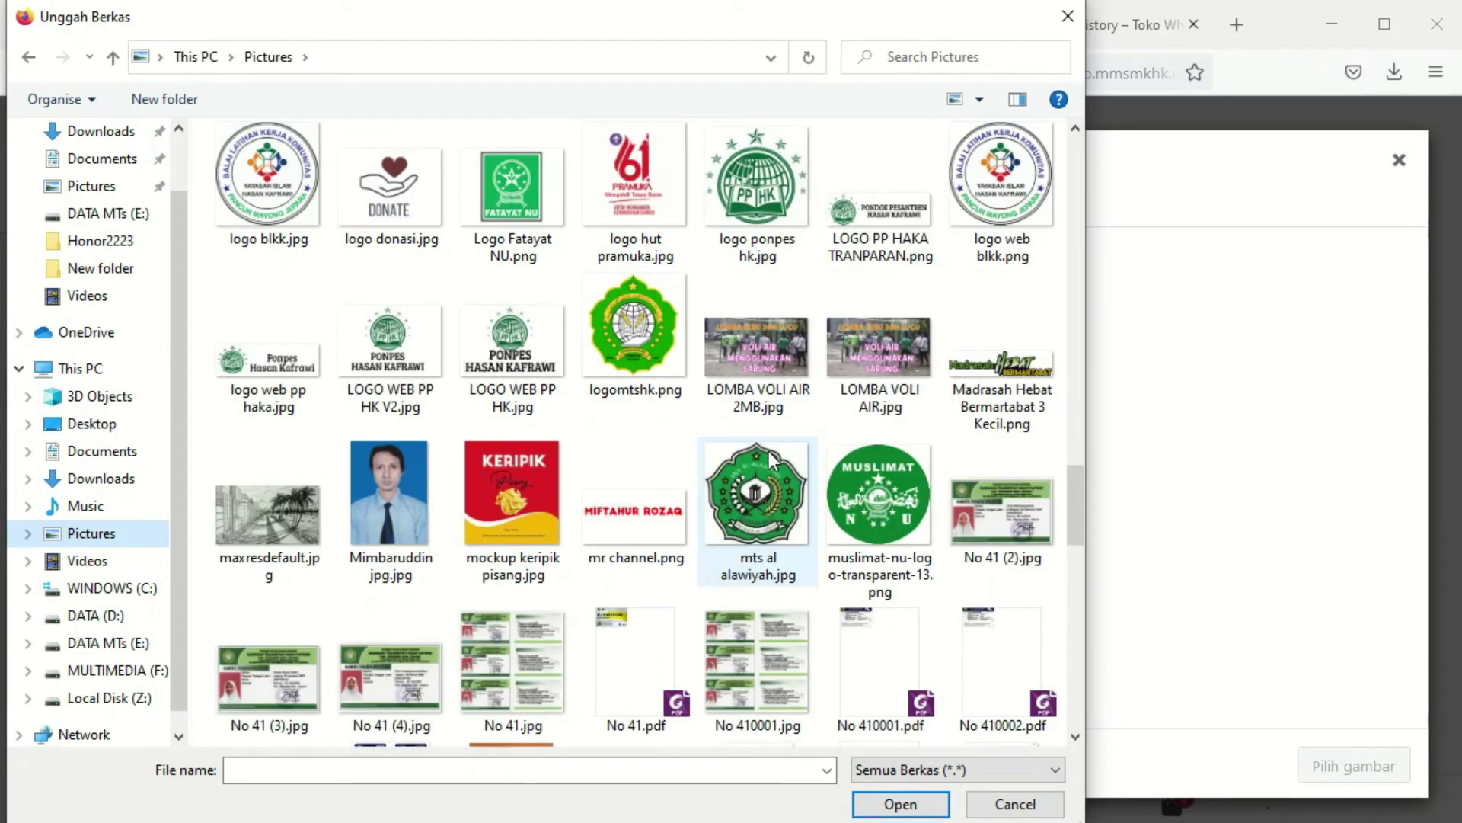
{"action": "scroll", "coordinate": [771, 457], "scroll_direction": "up", "scroll_amount": 4}
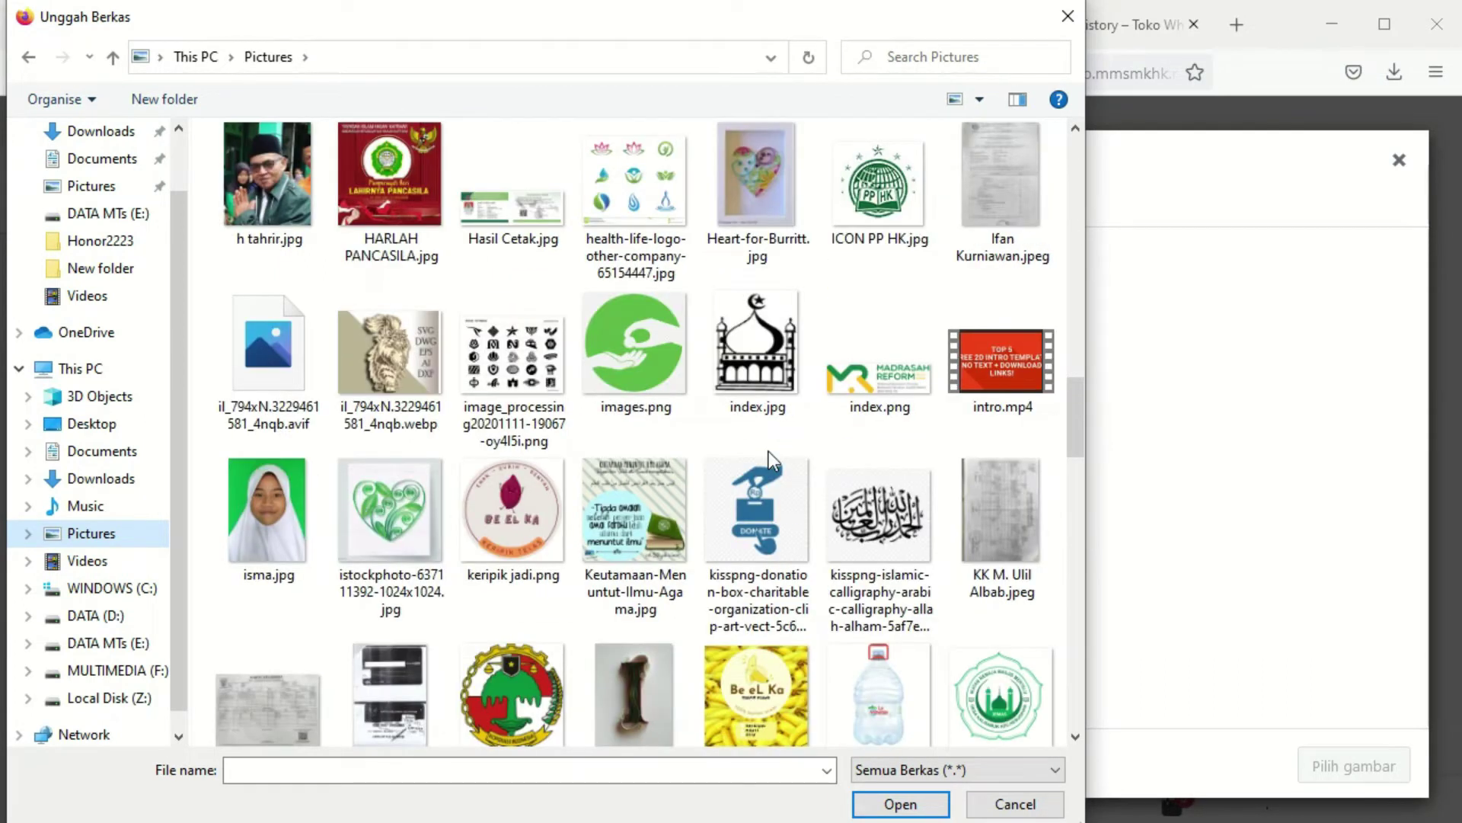
{"action": "scroll", "coordinate": [769, 451], "scroll_direction": "up", "scroll_amount": 8}
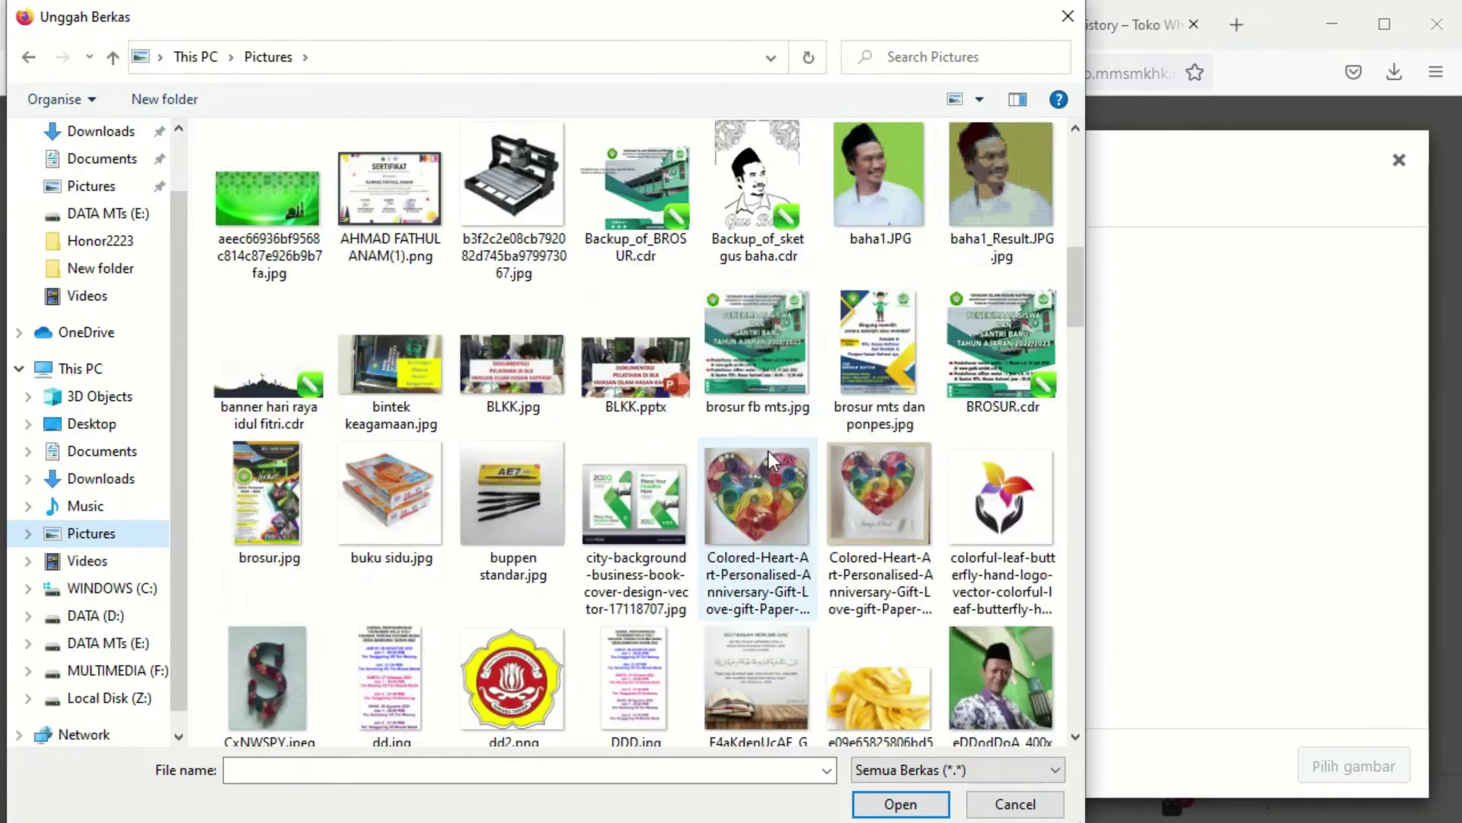
{"action": "left_click", "coordinate": [998, 804]}
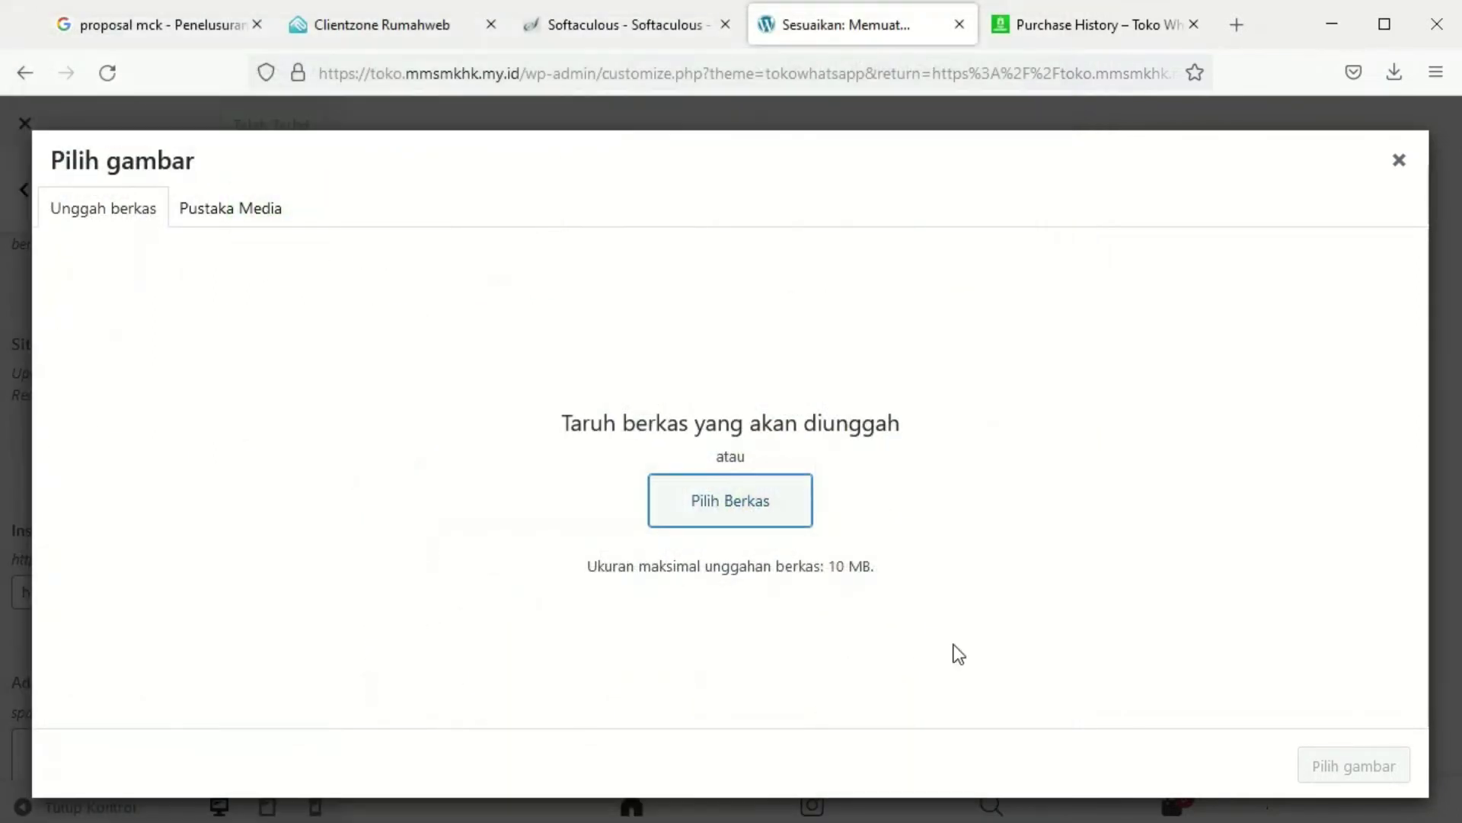
Search Google for 'smk hasan kafrawi' and save the school logo as 'logo smk'
{"action": "left_click", "coordinate": [1240, 26]}
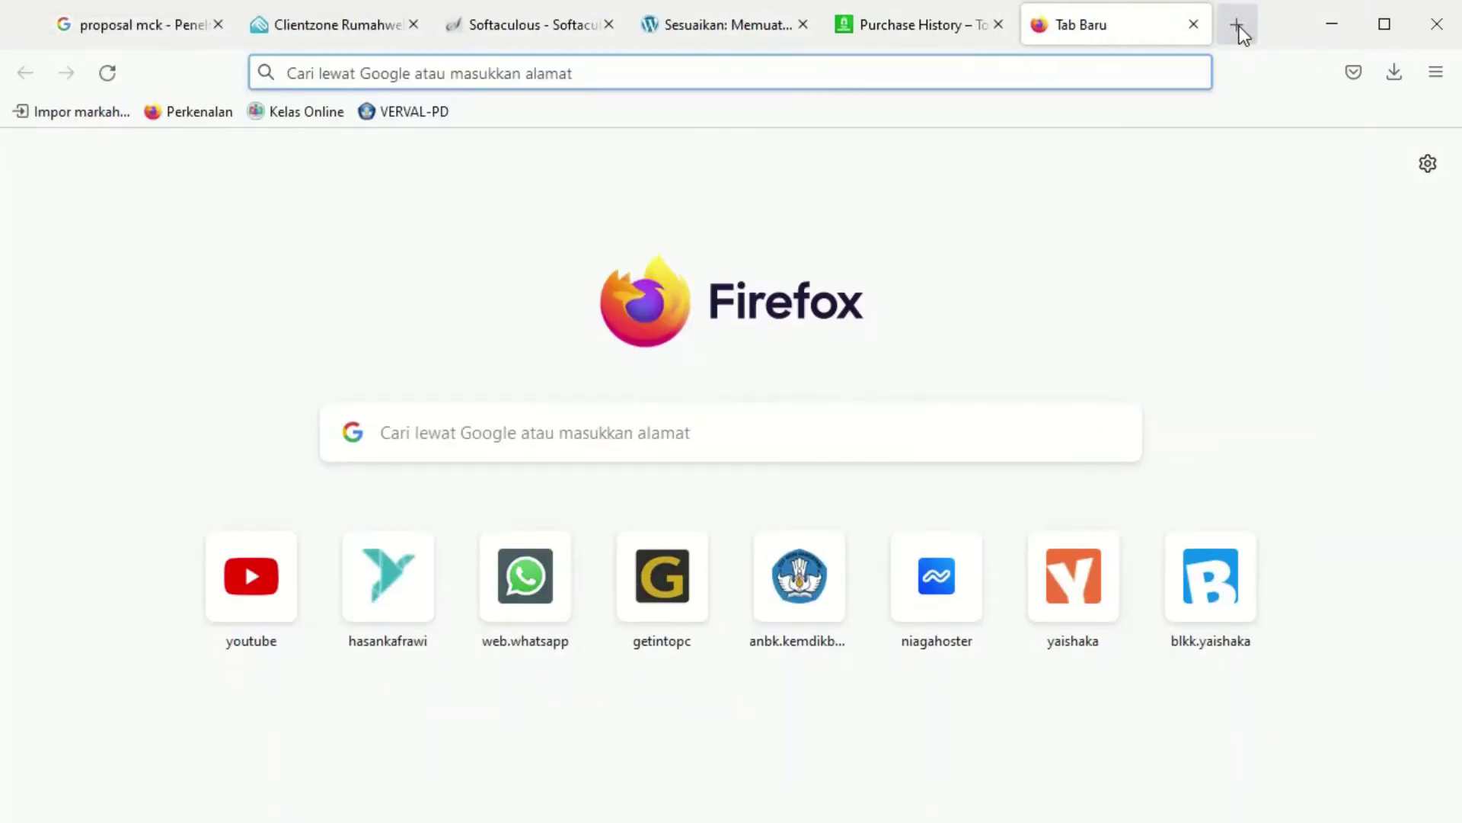
{"action": "type", "text": "smk hasan "}
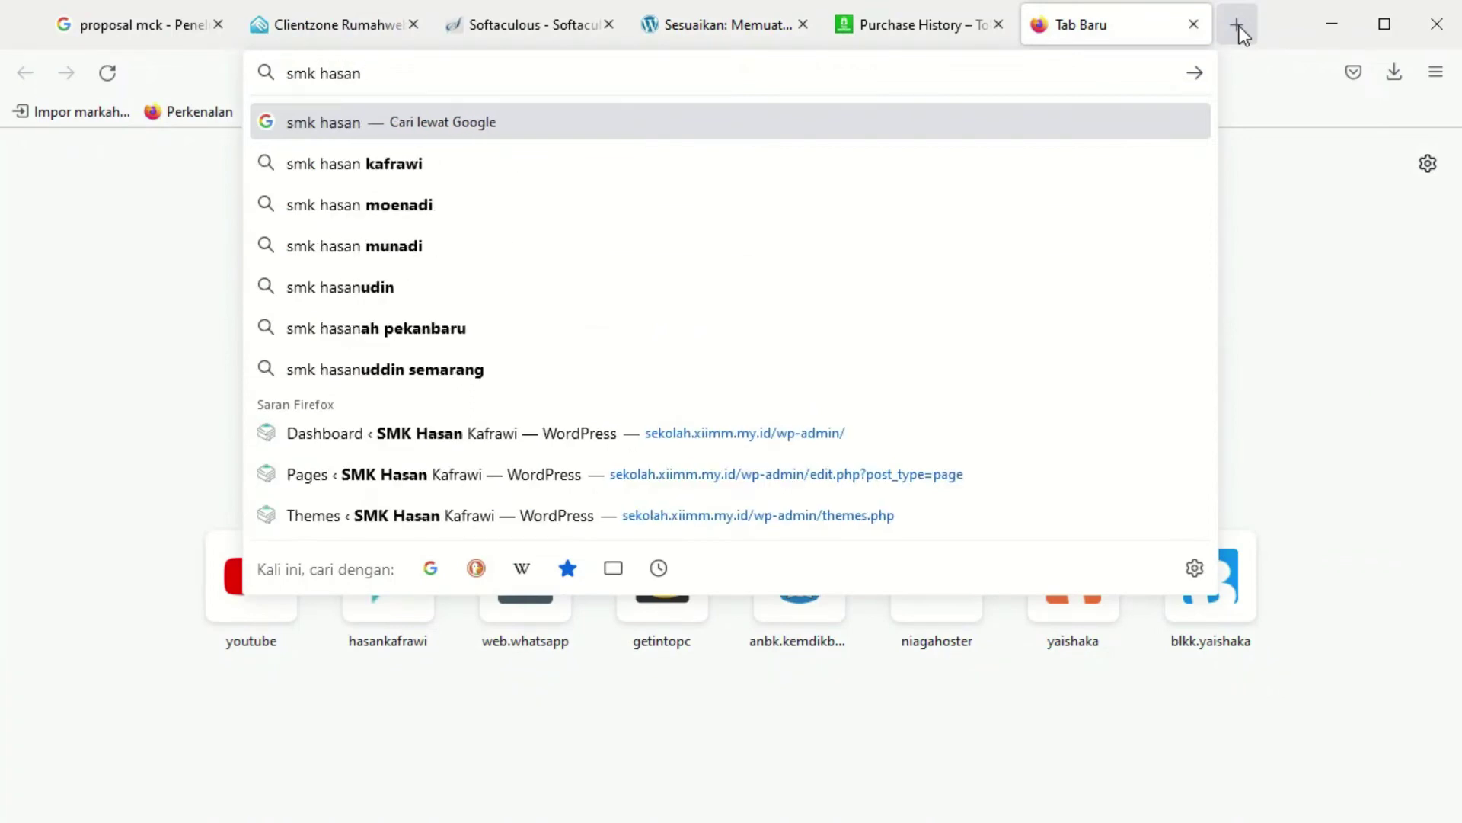
{"action": "type", "text": "kafrawi"}
{"action": "key", "text": "Return"}
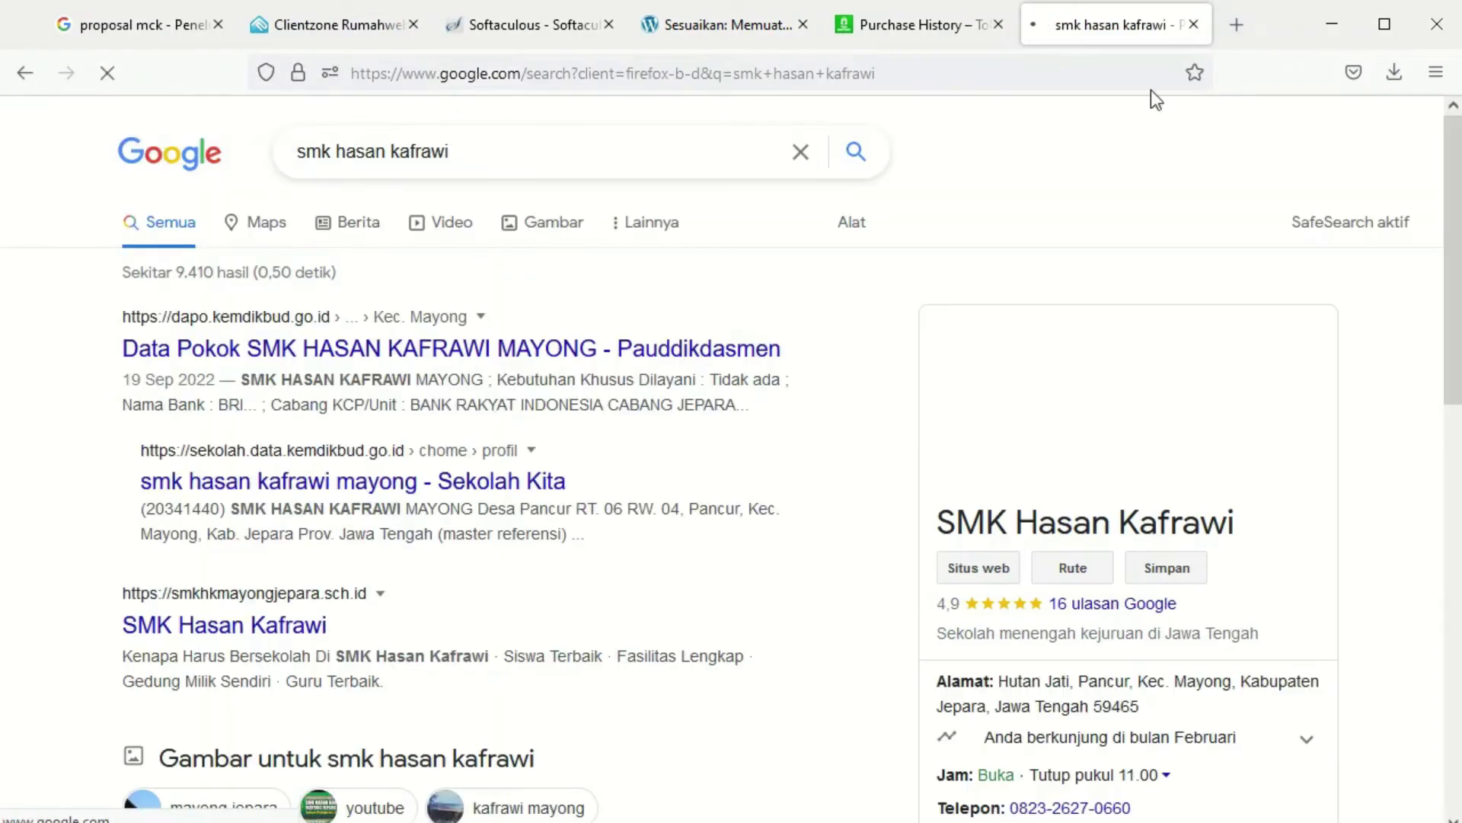
{"action": "scroll", "coordinate": [588, 520], "scroll_direction": "down", "scroll_amount": 2}
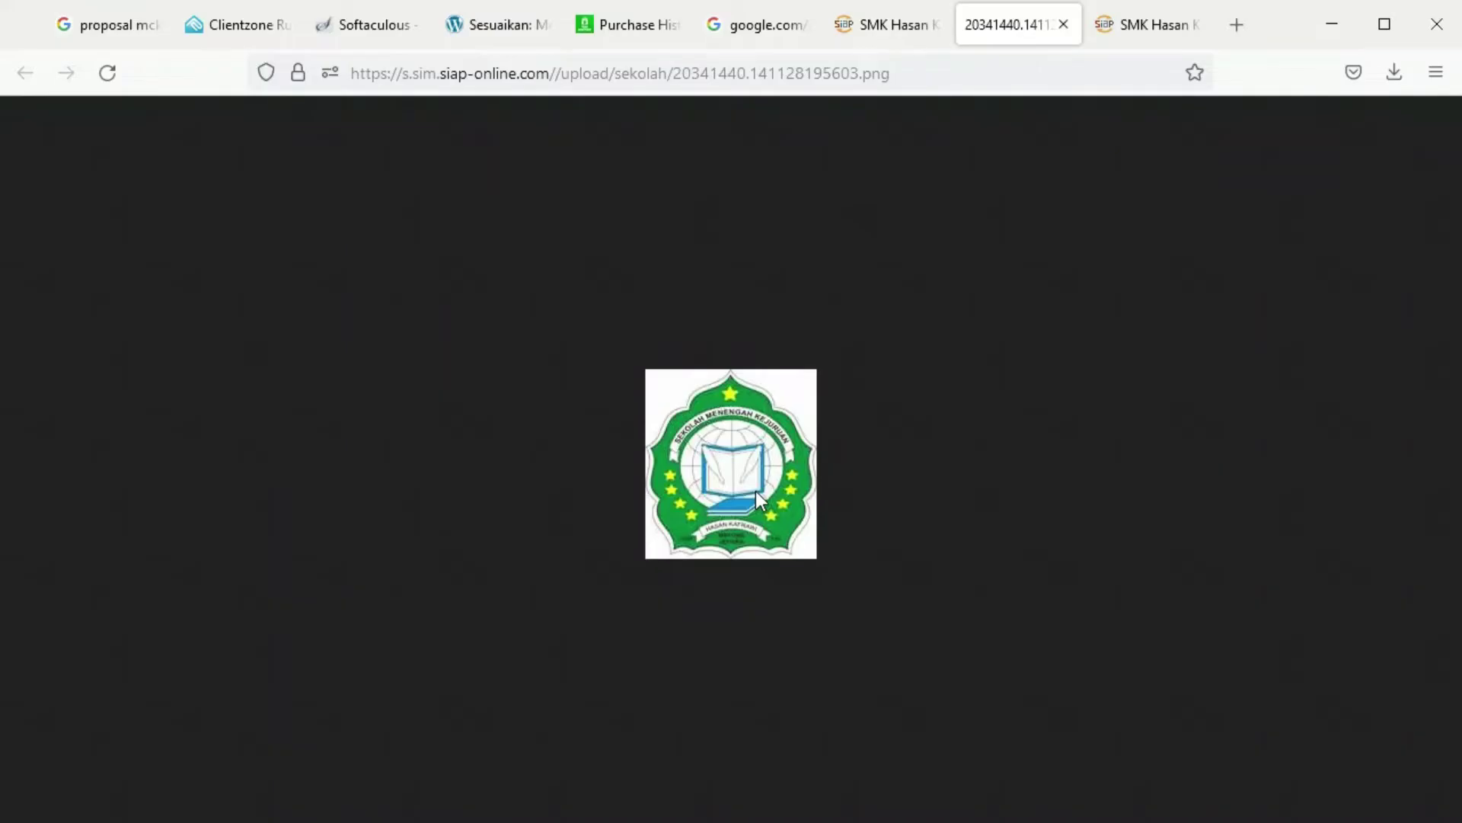
{"action": "right_click", "coordinate": [756, 491]}
{"action": "left_click", "coordinate": [784, 512]}
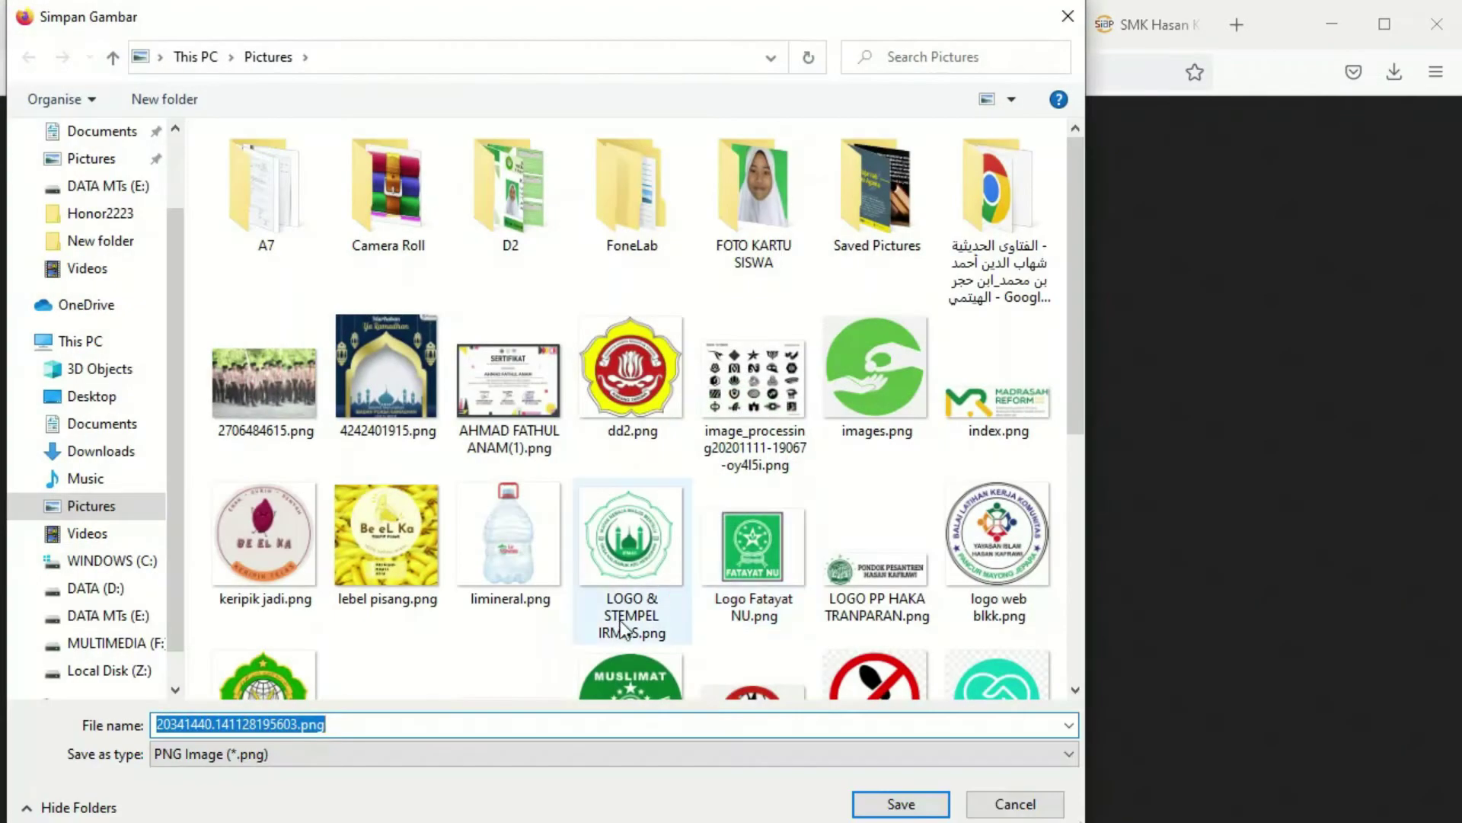
{"action": "type", "text": "l"}
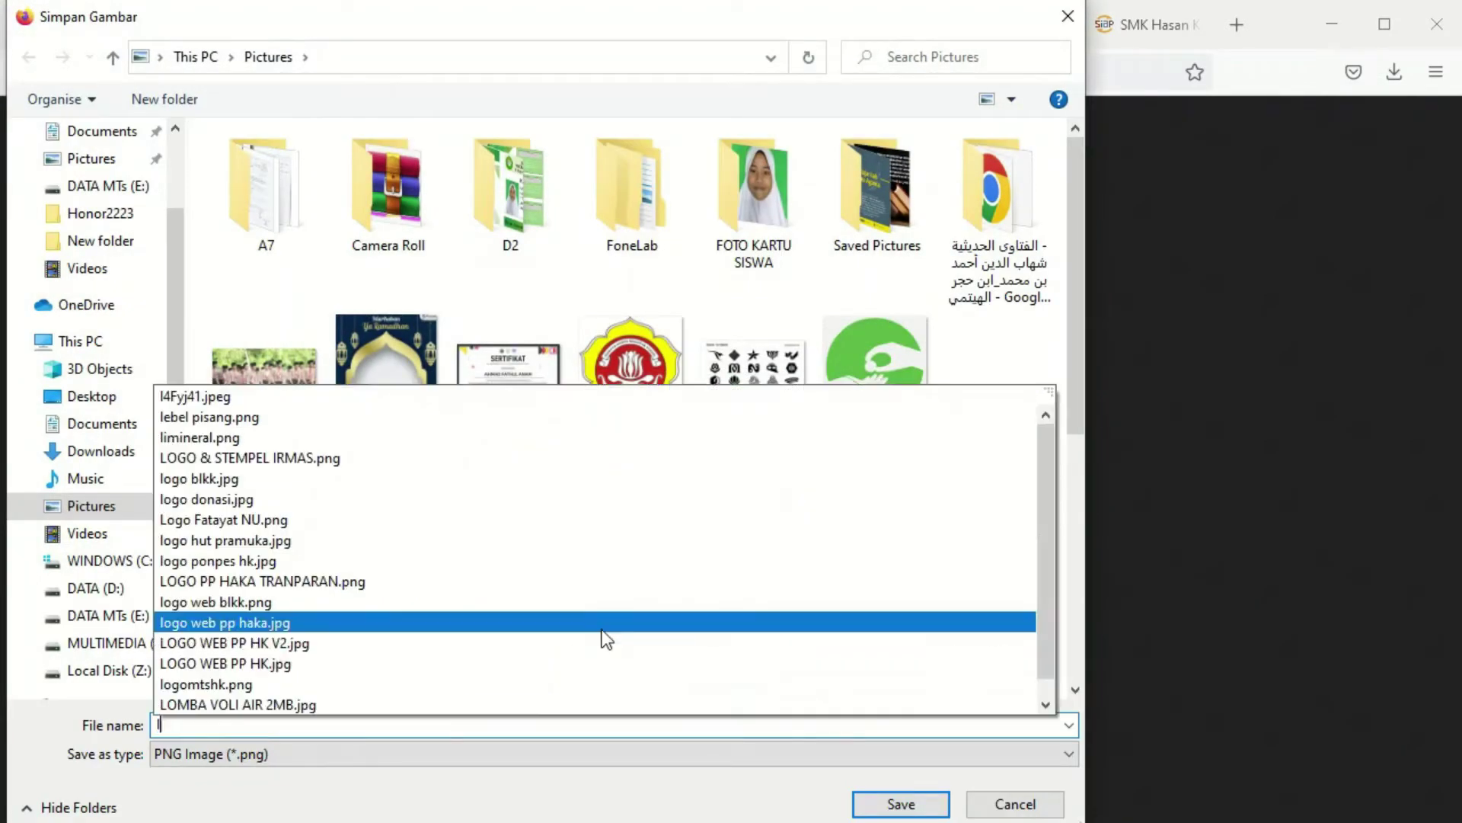
{"action": "type", "text": "ogo smk"}
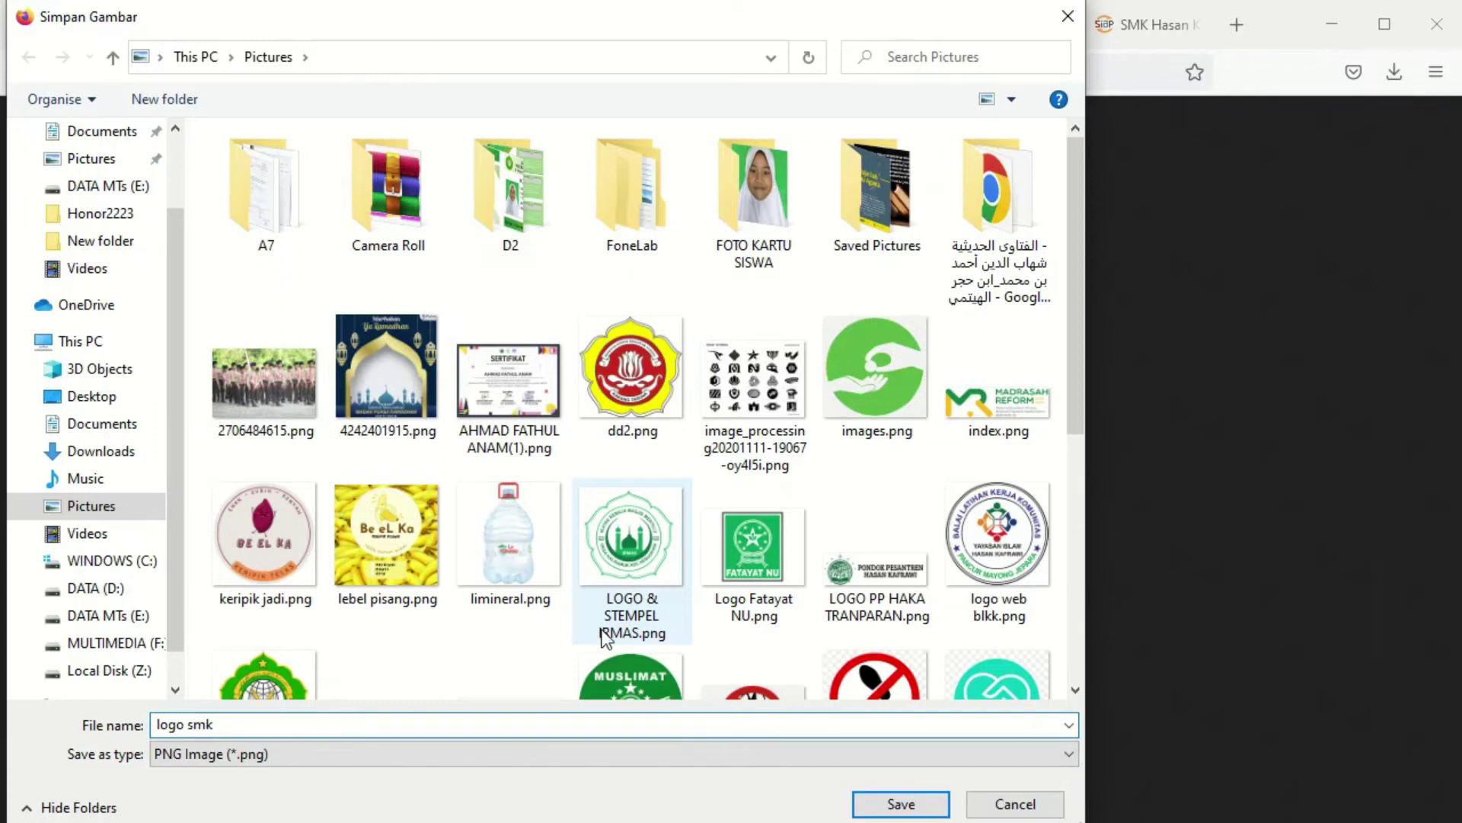
{"action": "key", "text": "Return"}
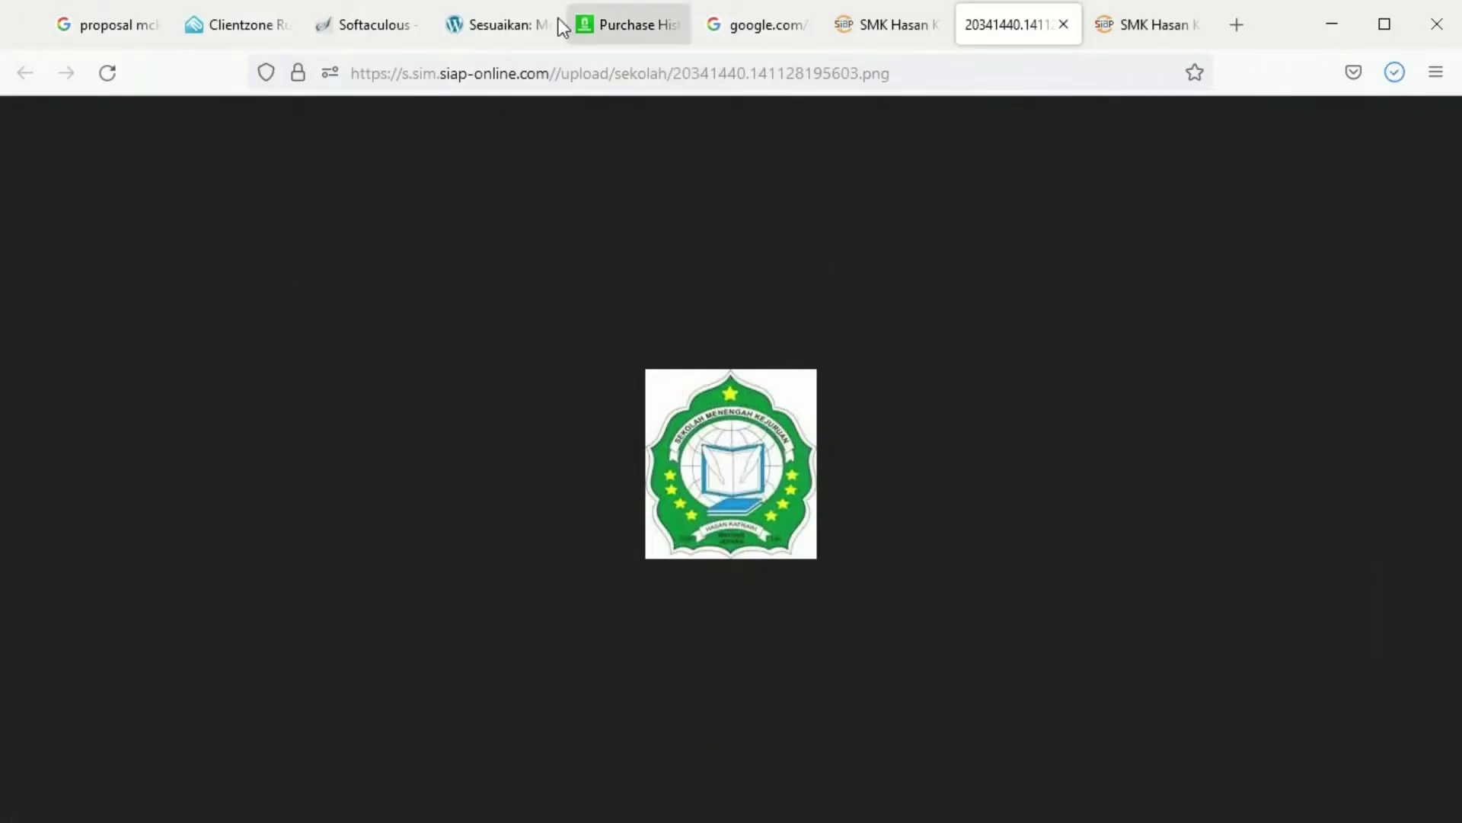
{"action": "left_click", "coordinate": [516, 24]}
Upload logo smk.png from the Pictures folder and set it as the site logo
{"action": "left_click", "coordinate": [724, 502]}
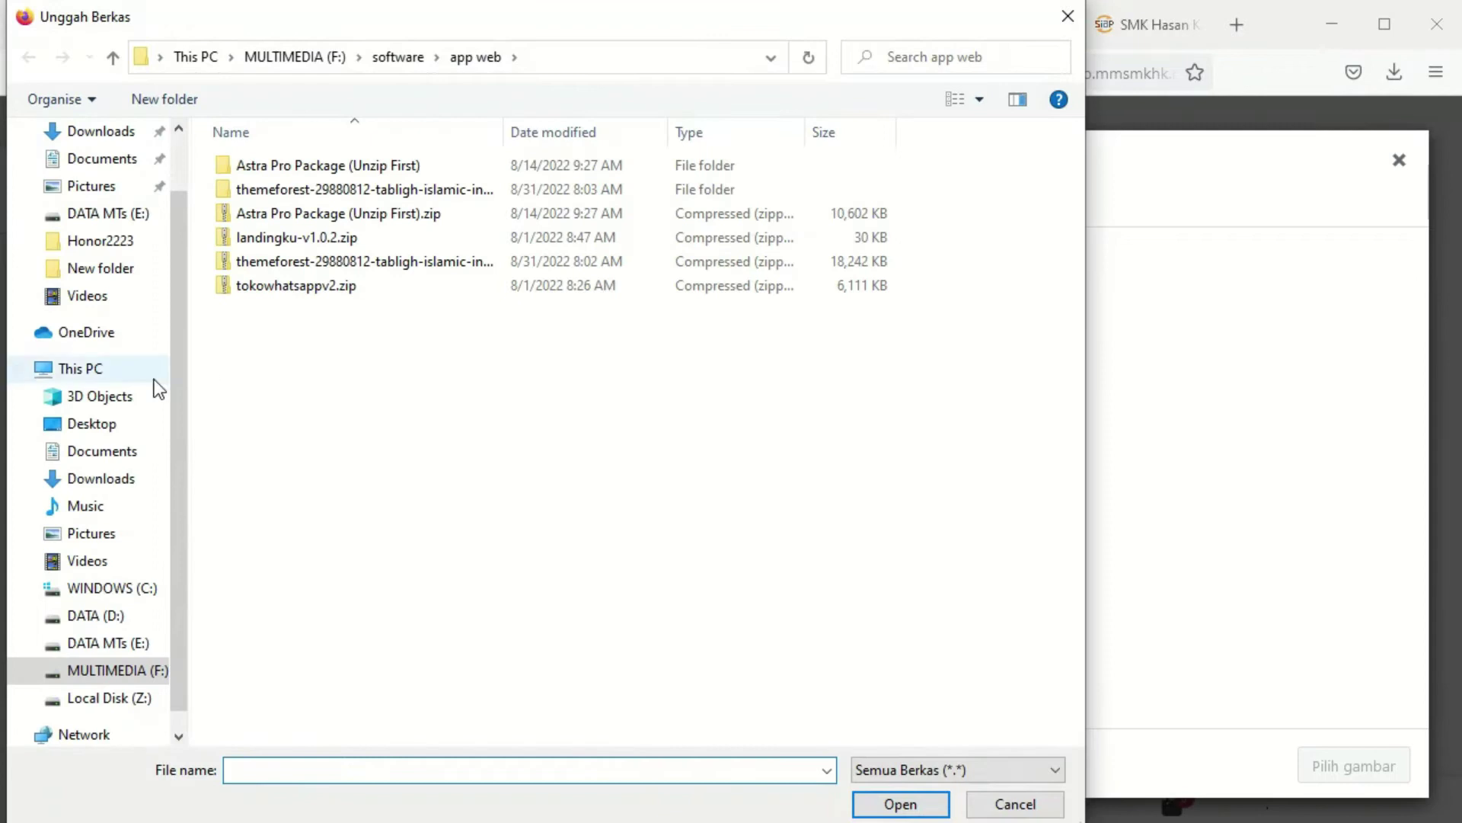
{"action": "left_click", "coordinate": [96, 533]}
{"action": "left_click", "coordinate": [756, 550]}
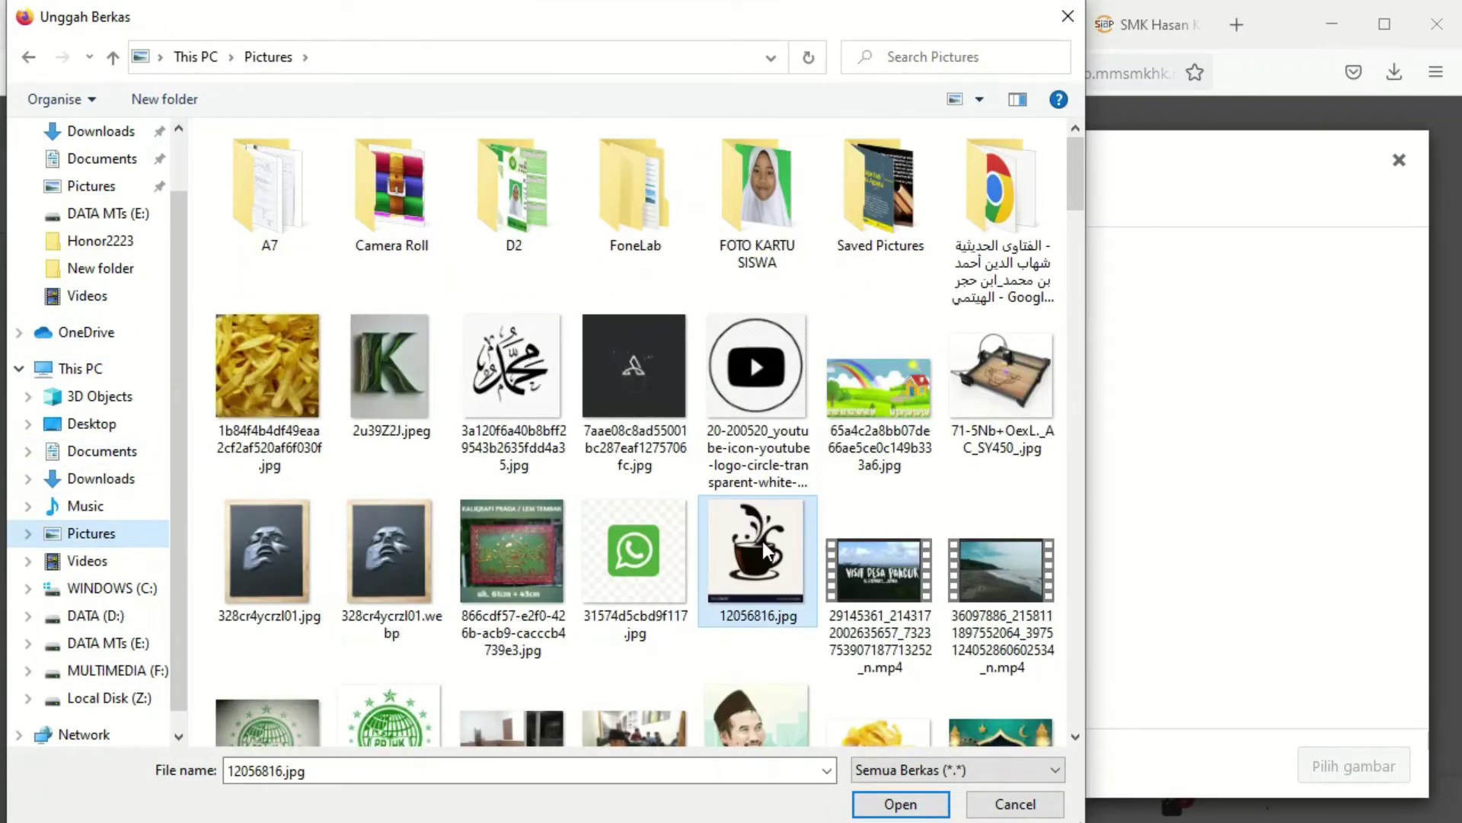
{"action": "scroll", "coordinate": [803, 588], "scroll_direction": "down", "scroll_amount": 10}
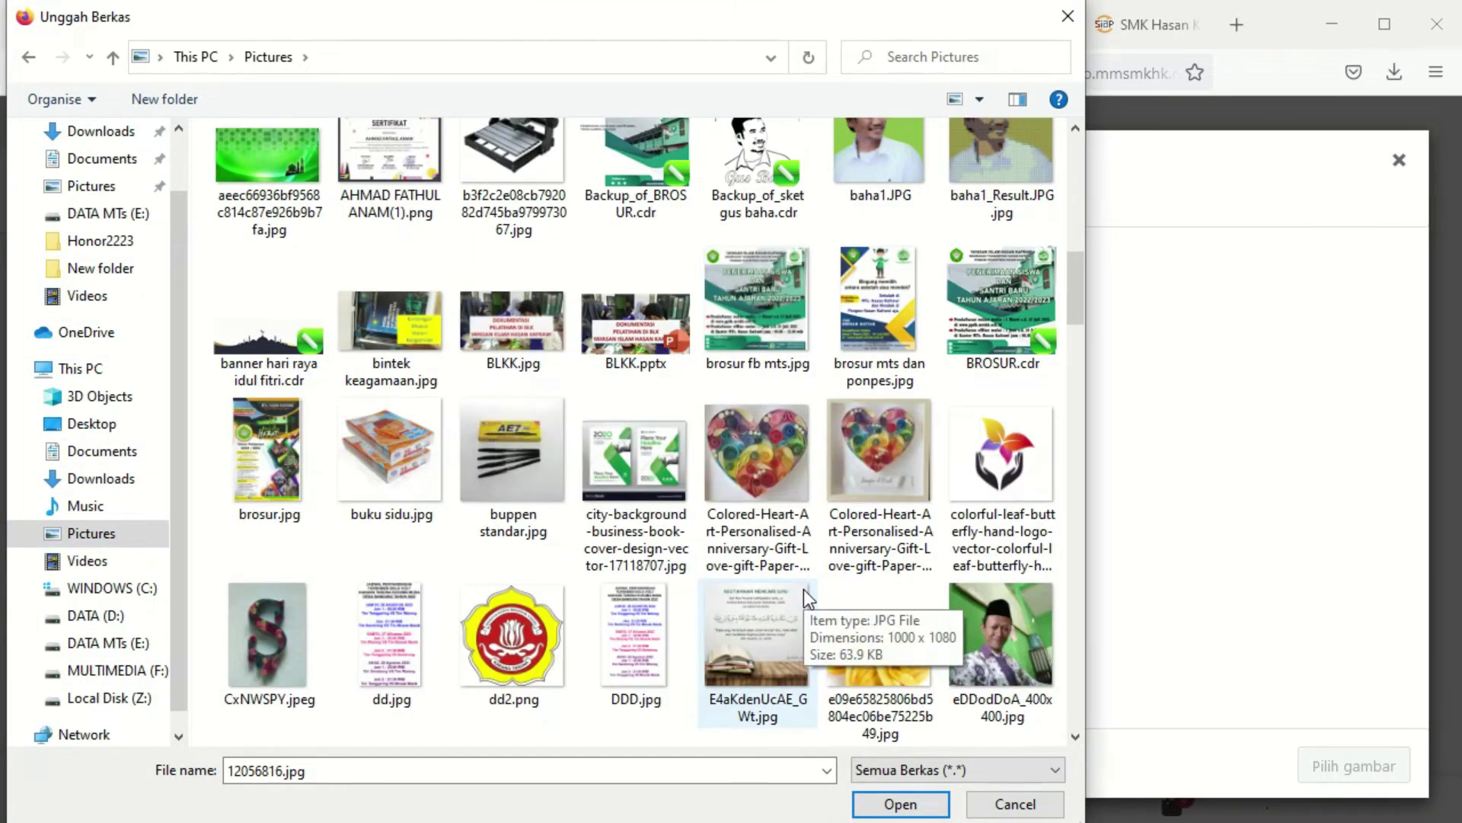
{"action": "scroll", "coordinate": [803, 588], "scroll_direction": "down", "scroll_amount": 6}
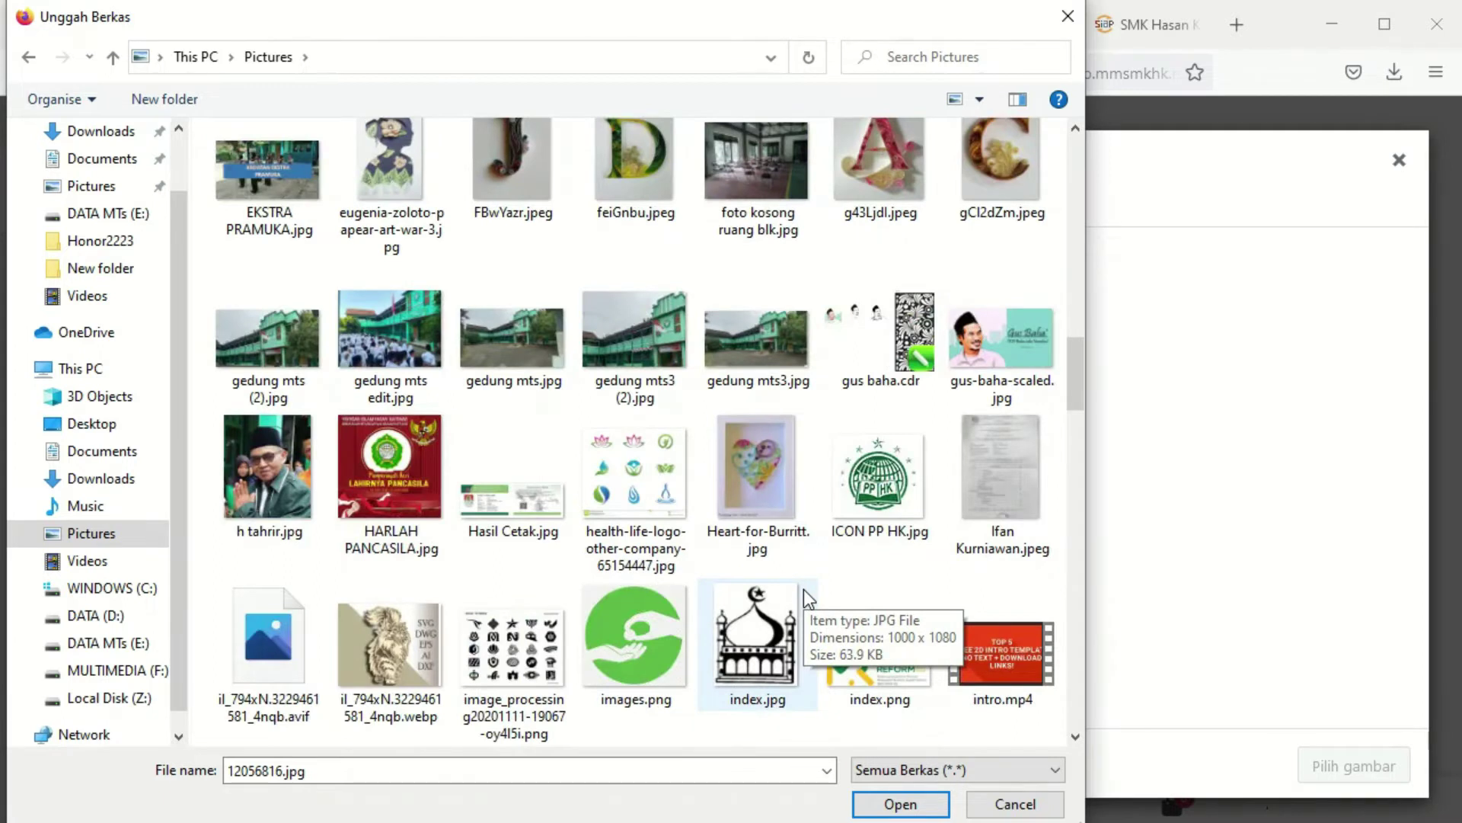
{"action": "scroll", "coordinate": [802, 588], "scroll_direction": "down", "scroll_amount": 2}
{"action": "scroll", "coordinate": [803, 588], "scroll_direction": "down", "scroll_amount": 2}
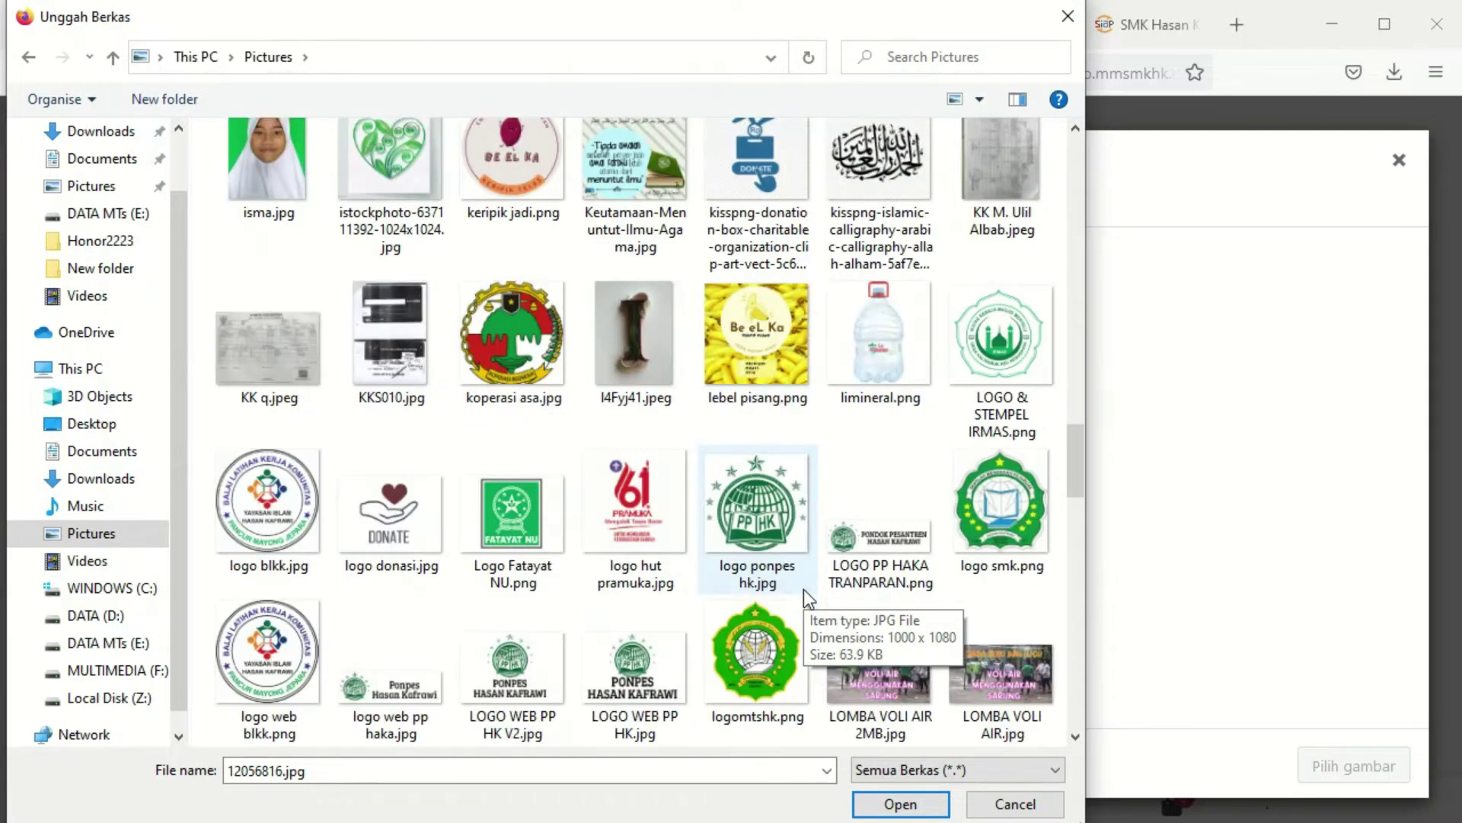
{"action": "left_click", "coordinate": [990, 522]}
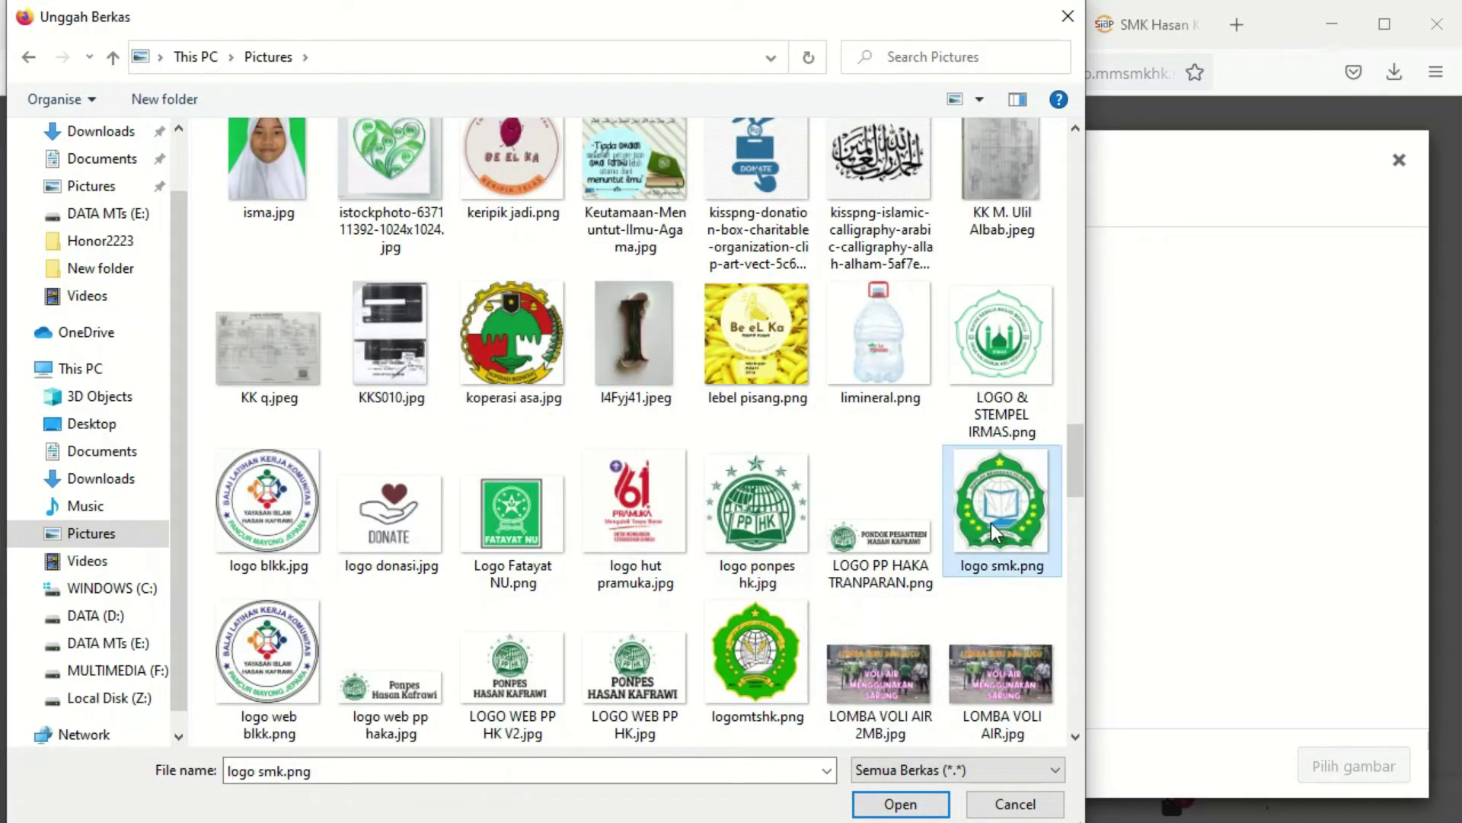
{"action": "left_click", "coordinate": [910, 803]}
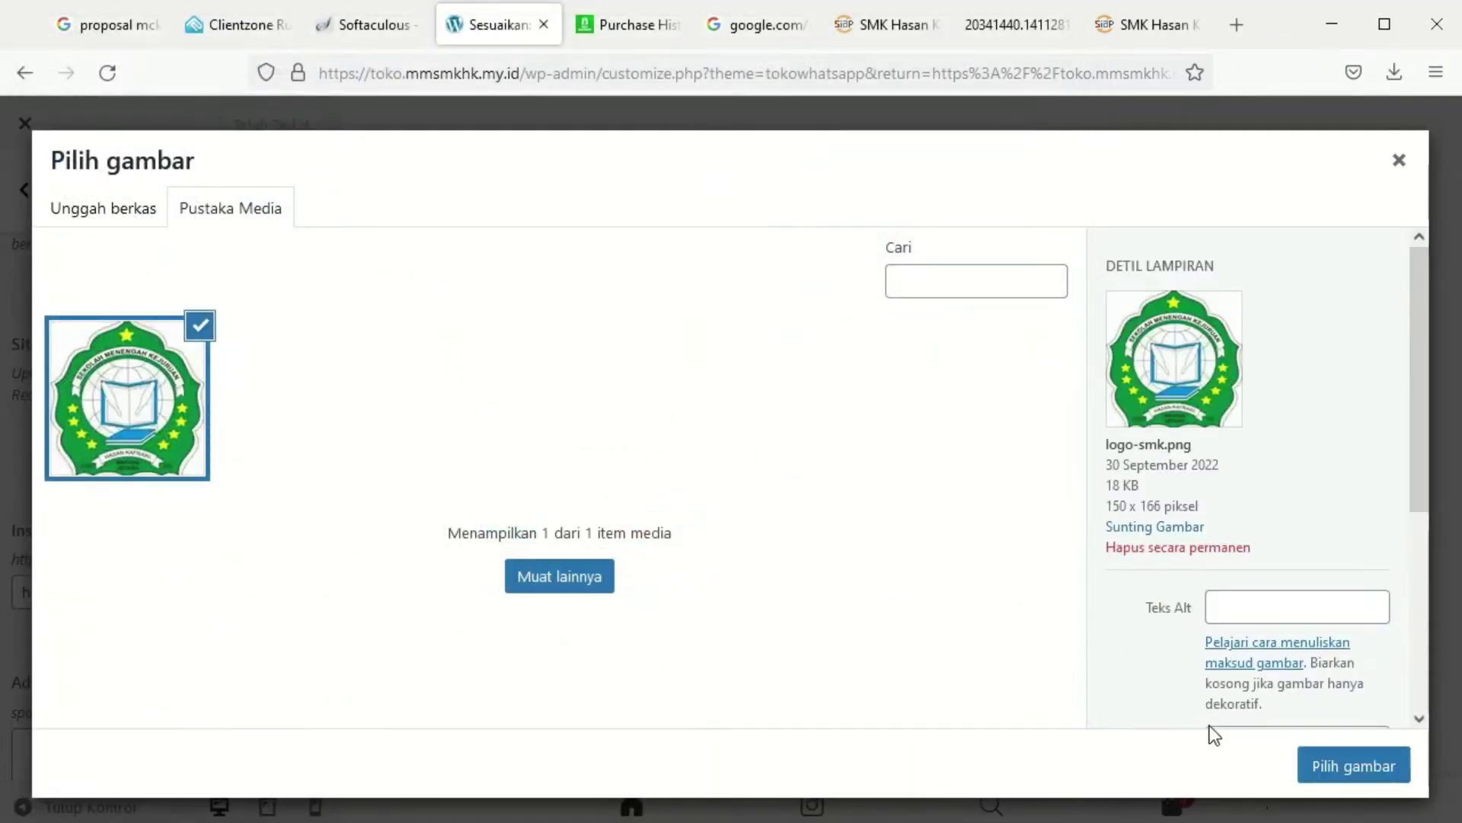
{"action": "left_click", "coordinate": [1393, 775]}
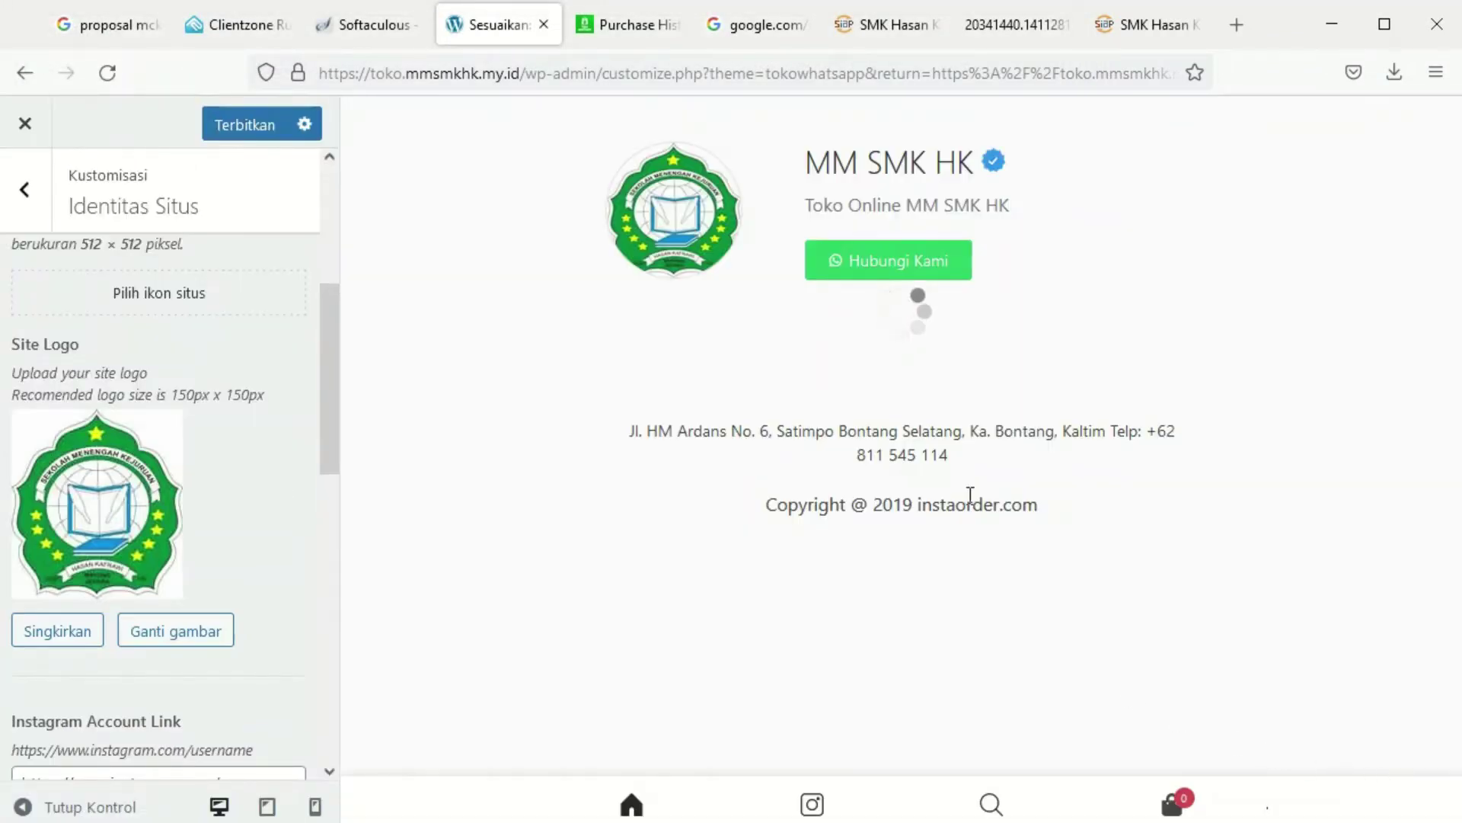
Publish the new site logo and return to the Customizer's main section list
{"action": "scroll", "coordinate": [205, 594], "scroll_direction": "down", "scroll_amount": 8}
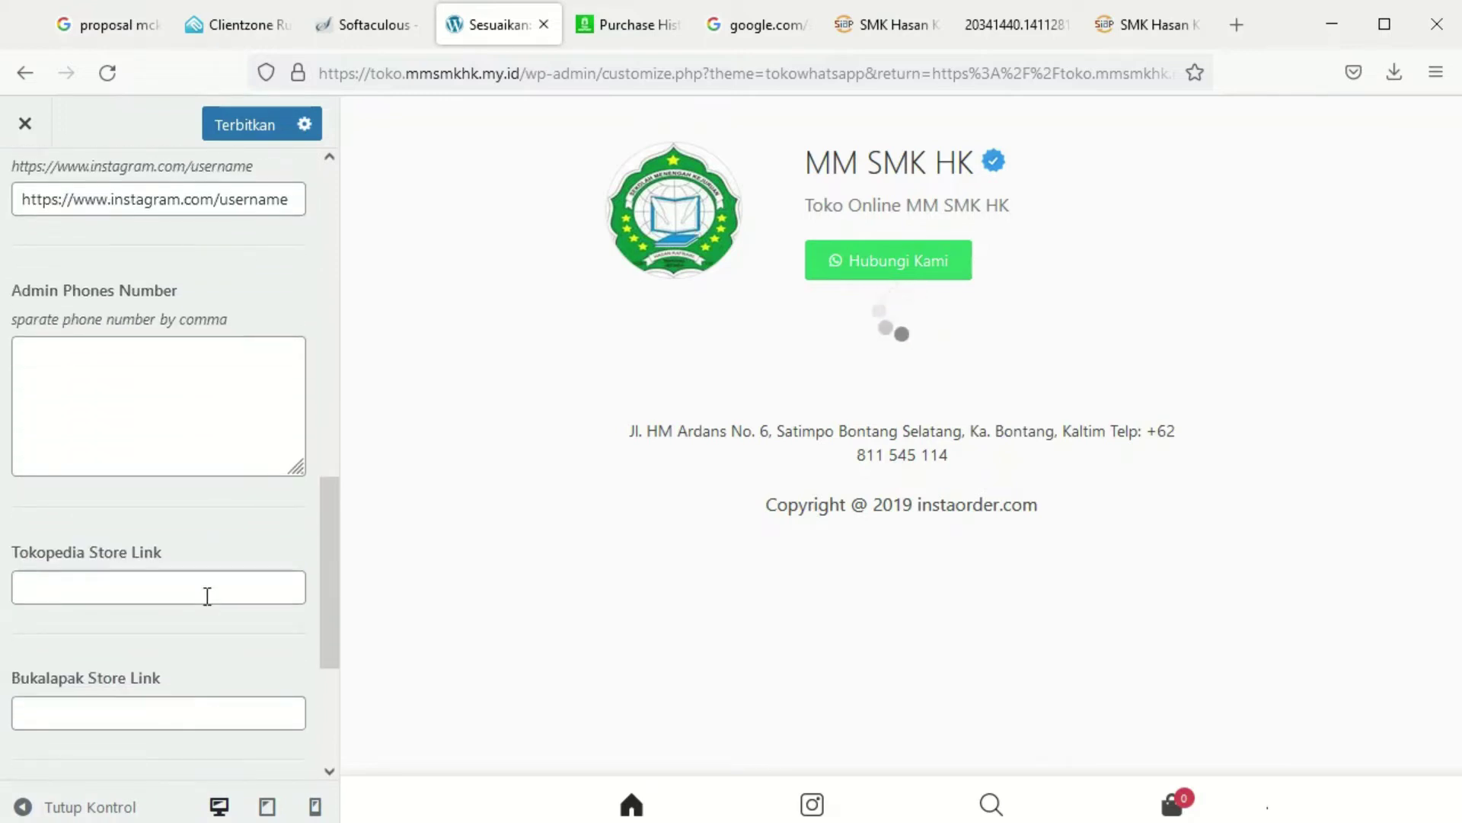
{"action": "scroll", "coordinate": [206, 598], "scroll_direction": "down", "scroll_amount": 4}
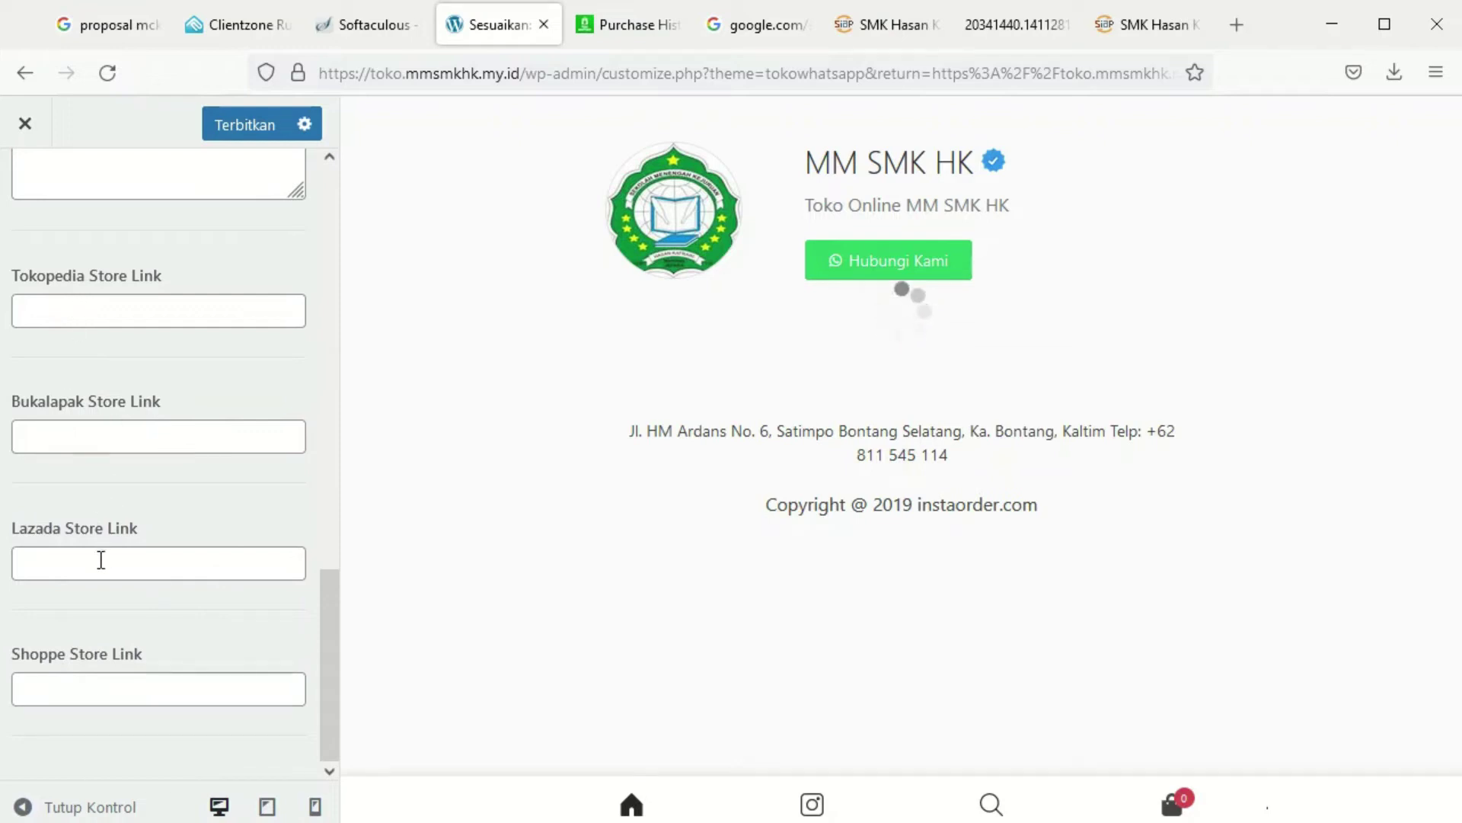
{"action": "left_click", "coordinate": [244, 128]}
{"action": "scroll", "coordinate": [226, 308], "scroll_direction": "up", "scroll_amount": 10}
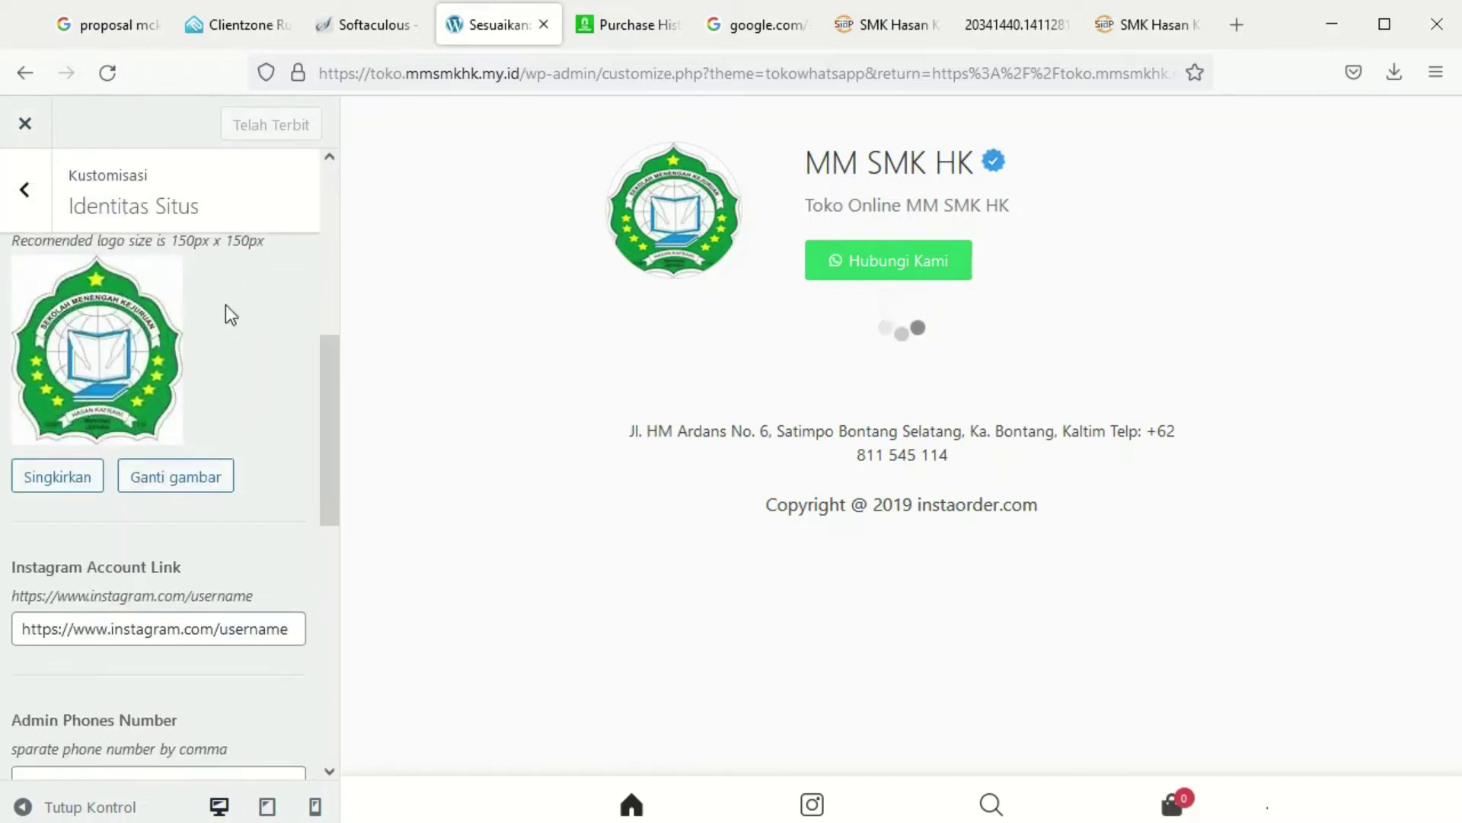
{"action": "left_click", "coordinate": [23, 190]}
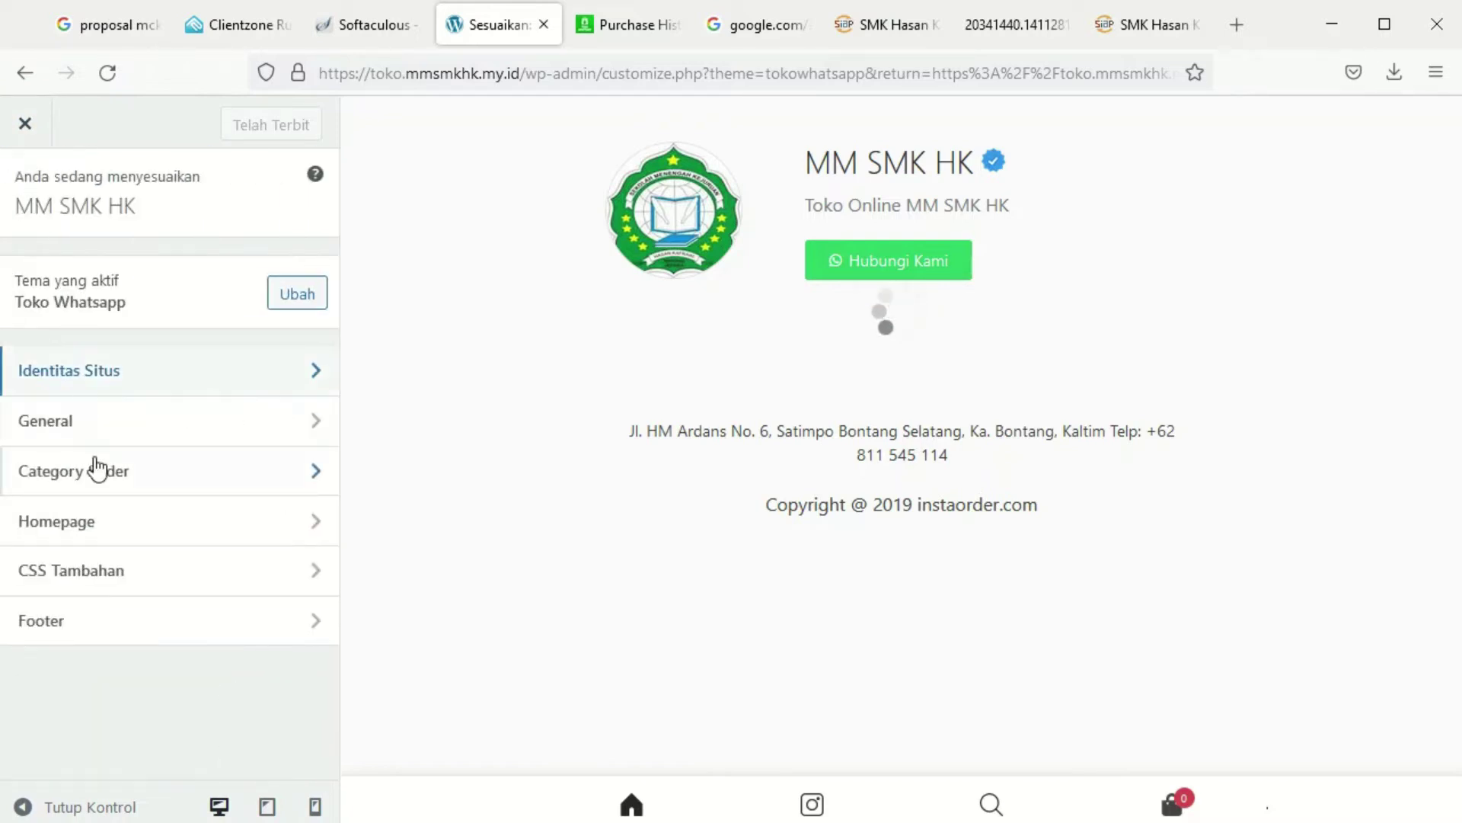
Look through the General, Facebook Pixel and Category Slider settings in the Customizer
{"action": "left_click", "coordinate": [107, 422]}
{"action": "left_click", "coordinate": [145, 288]}
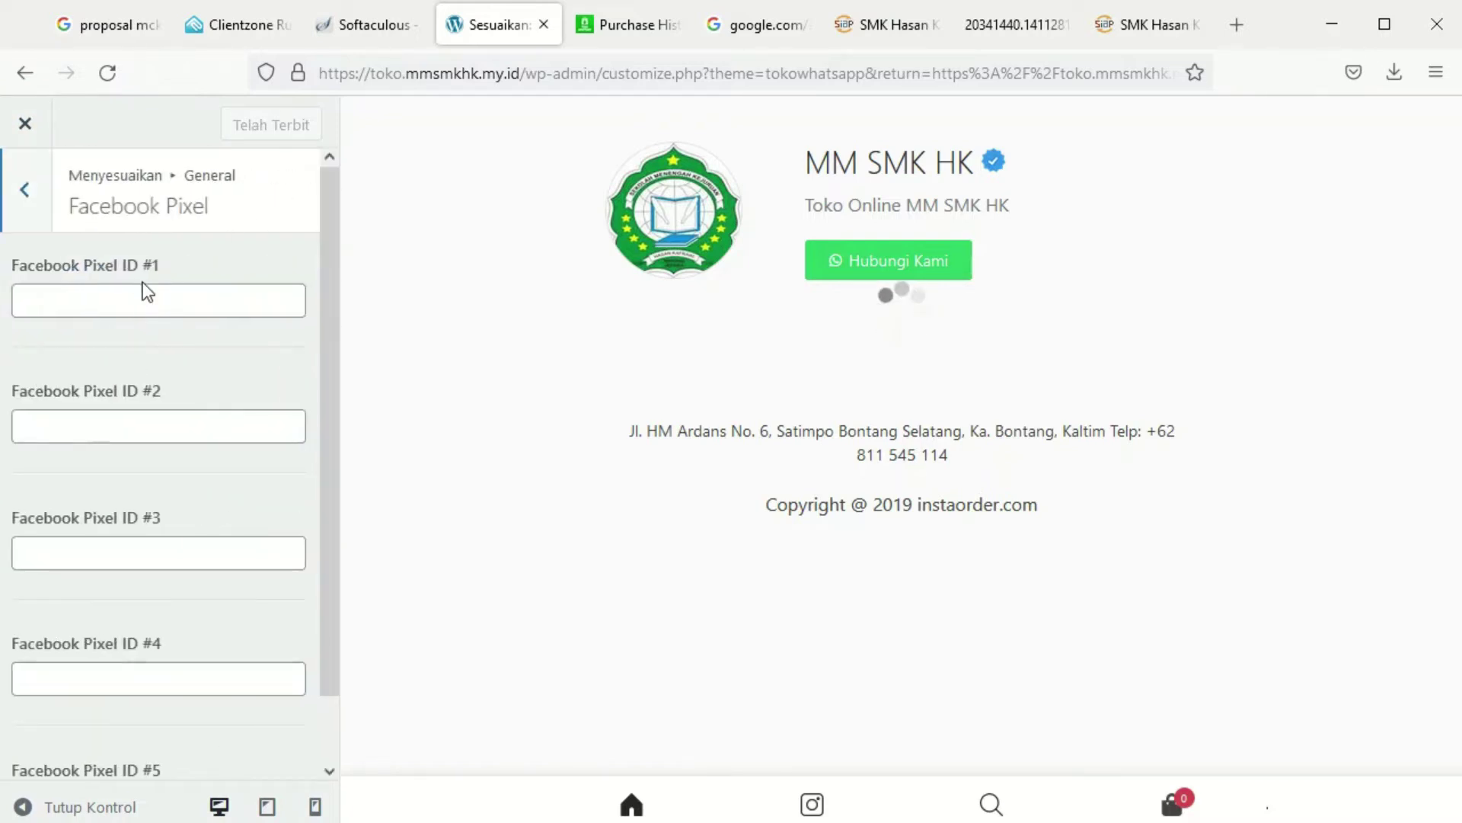
{"action": "scroll", "coordinate": [155, 686], "scroll_direction": "down", "scroll_amount": 1}
{"action": "scroll", "coordinate": [153, 720], "scroll_direction": "up", "scroll_amount": 1}
{"action": "left_click", "coordinate": [25, 196]}
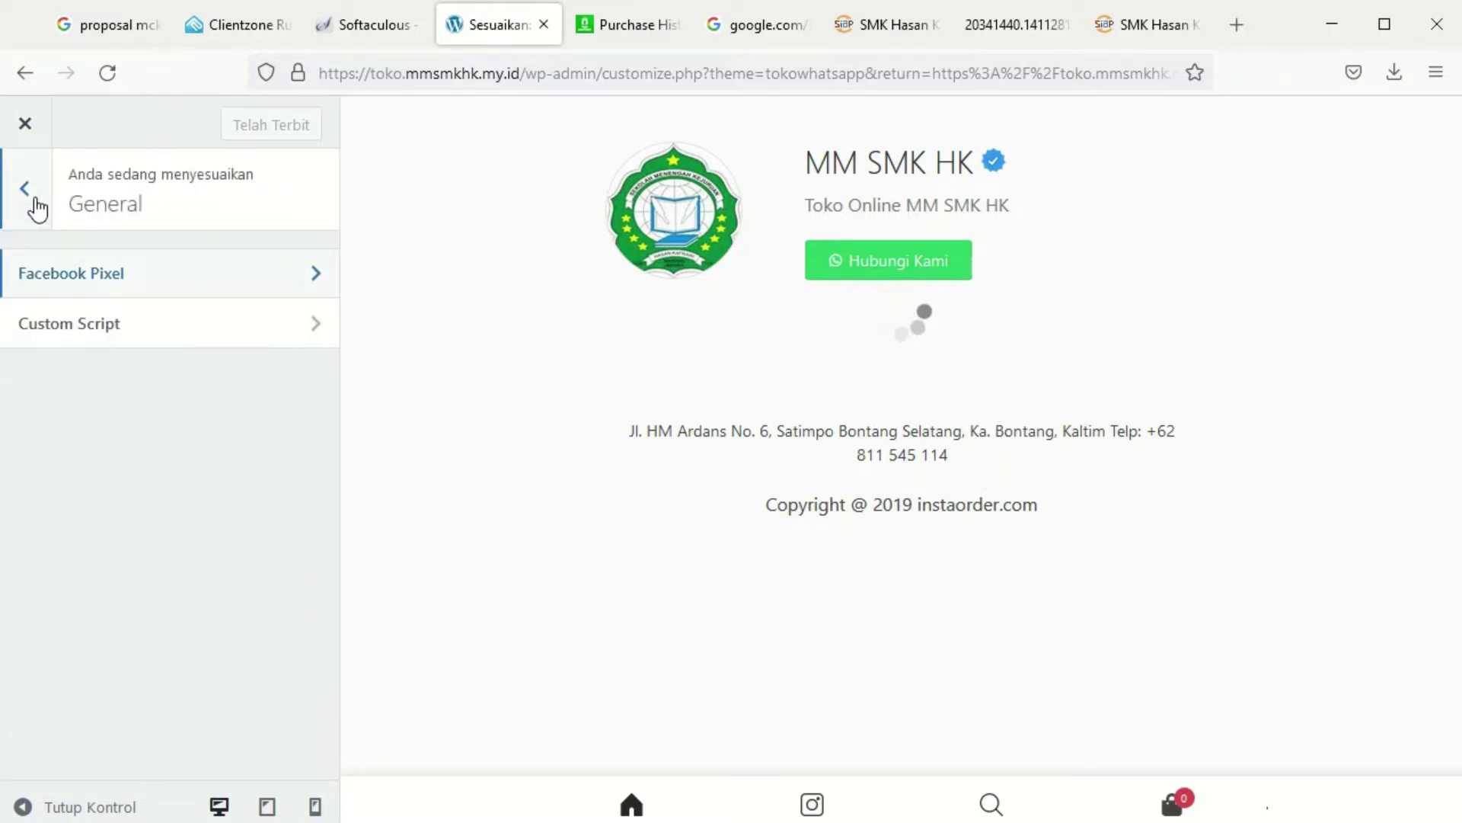
{"action": "left_click", "coordinate": [34, 200]}
{"action": "left_click", "coordinate": [91, 476]}
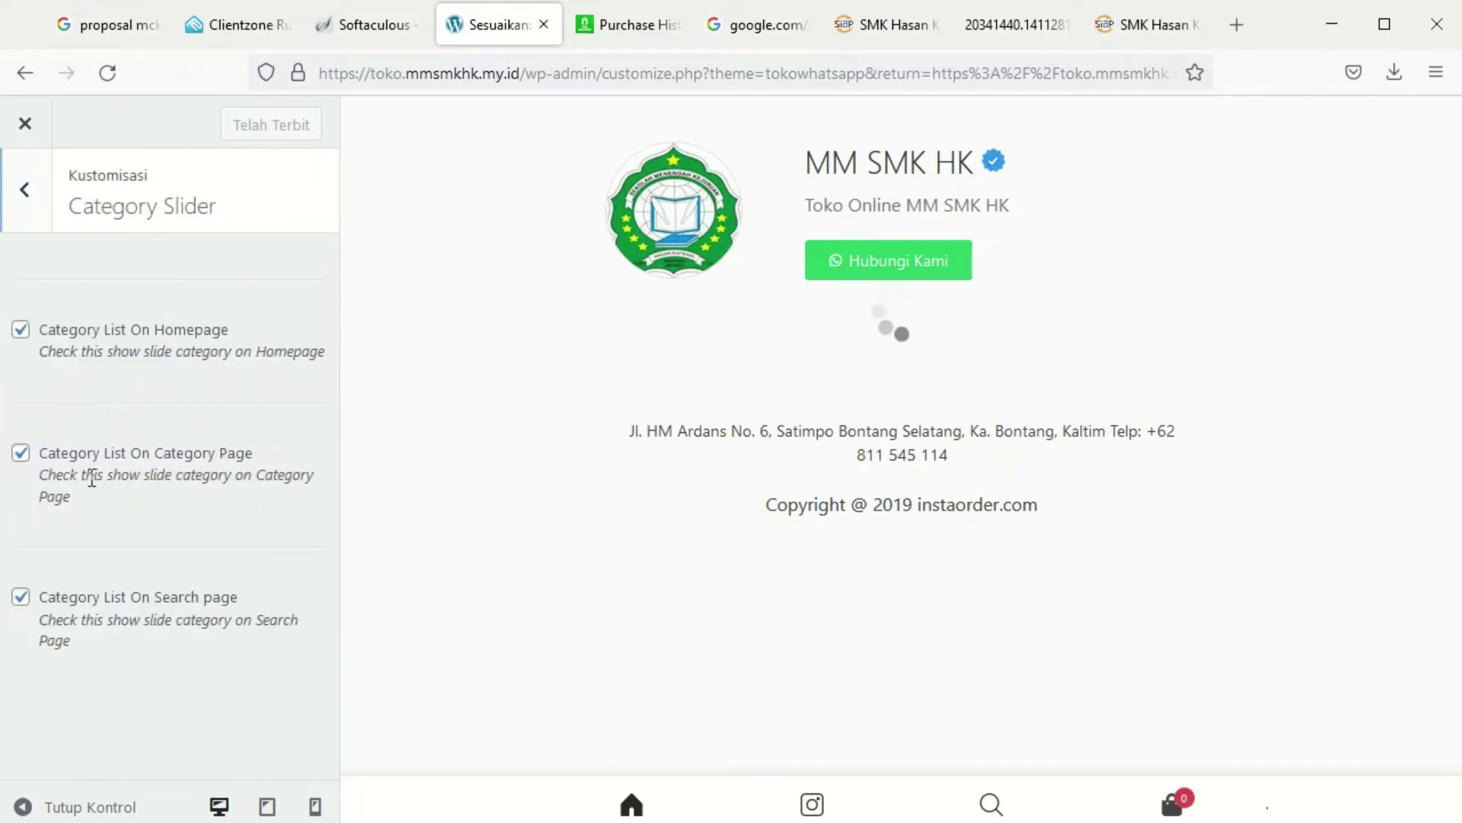
{"action": "left_click", "coordinate": [25, 190]}
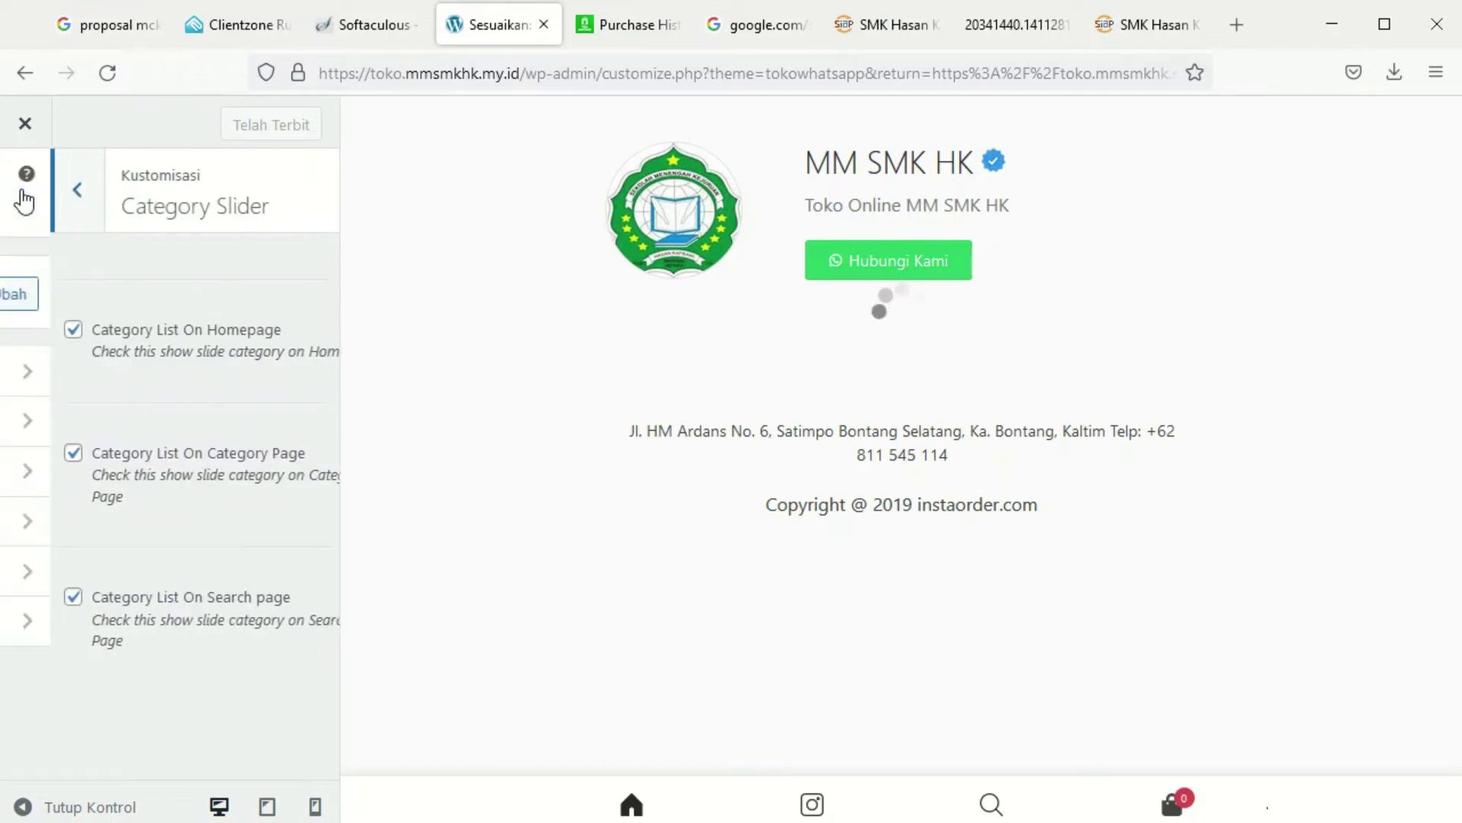
Switch the homepage product list to Instagram Shop Style and publish the change
{"action": "left_click", "coordinate": [99, 525]}
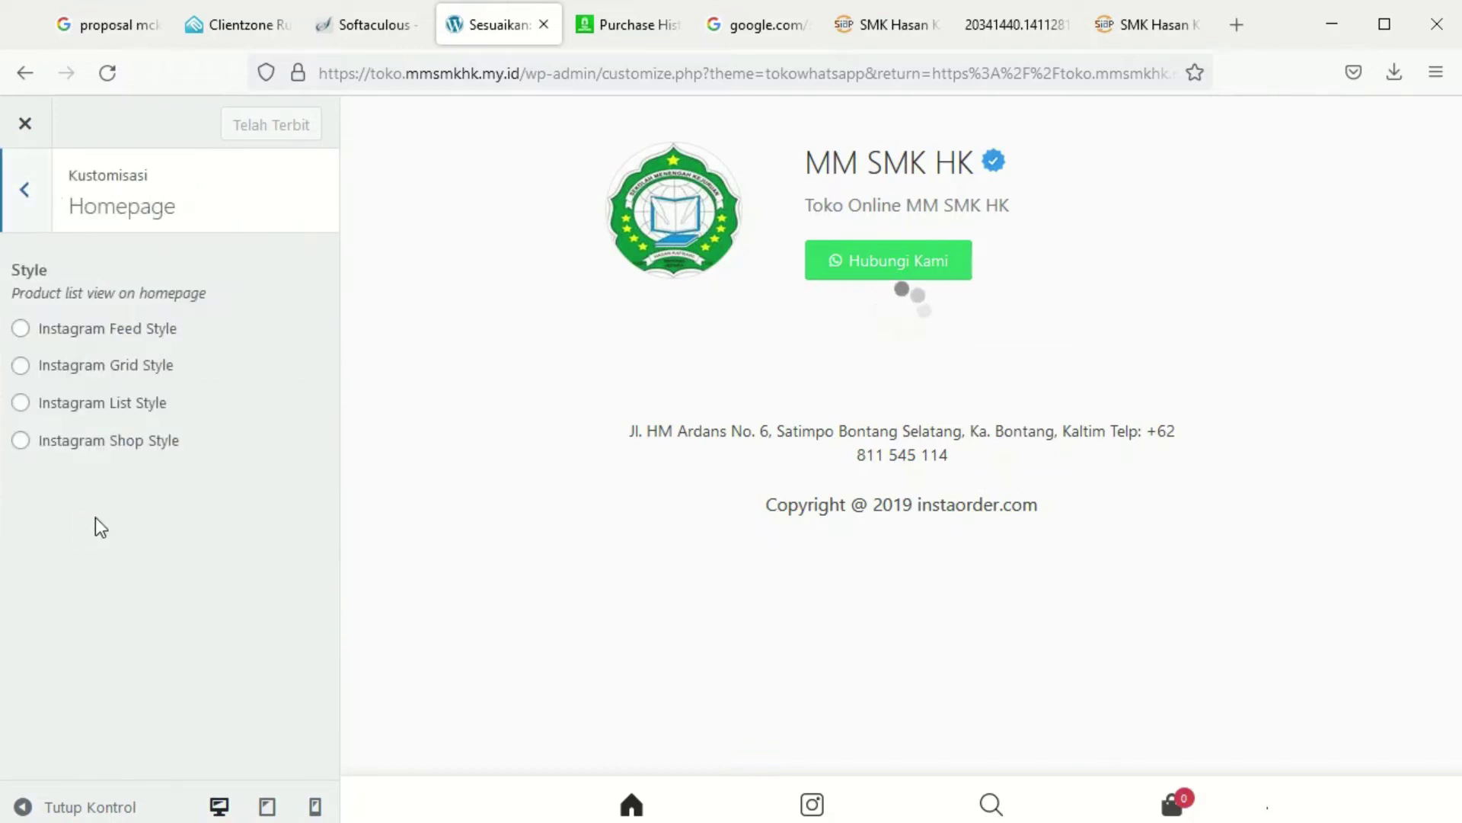
{"action": "left_click", "coordinate": [21, 440]}
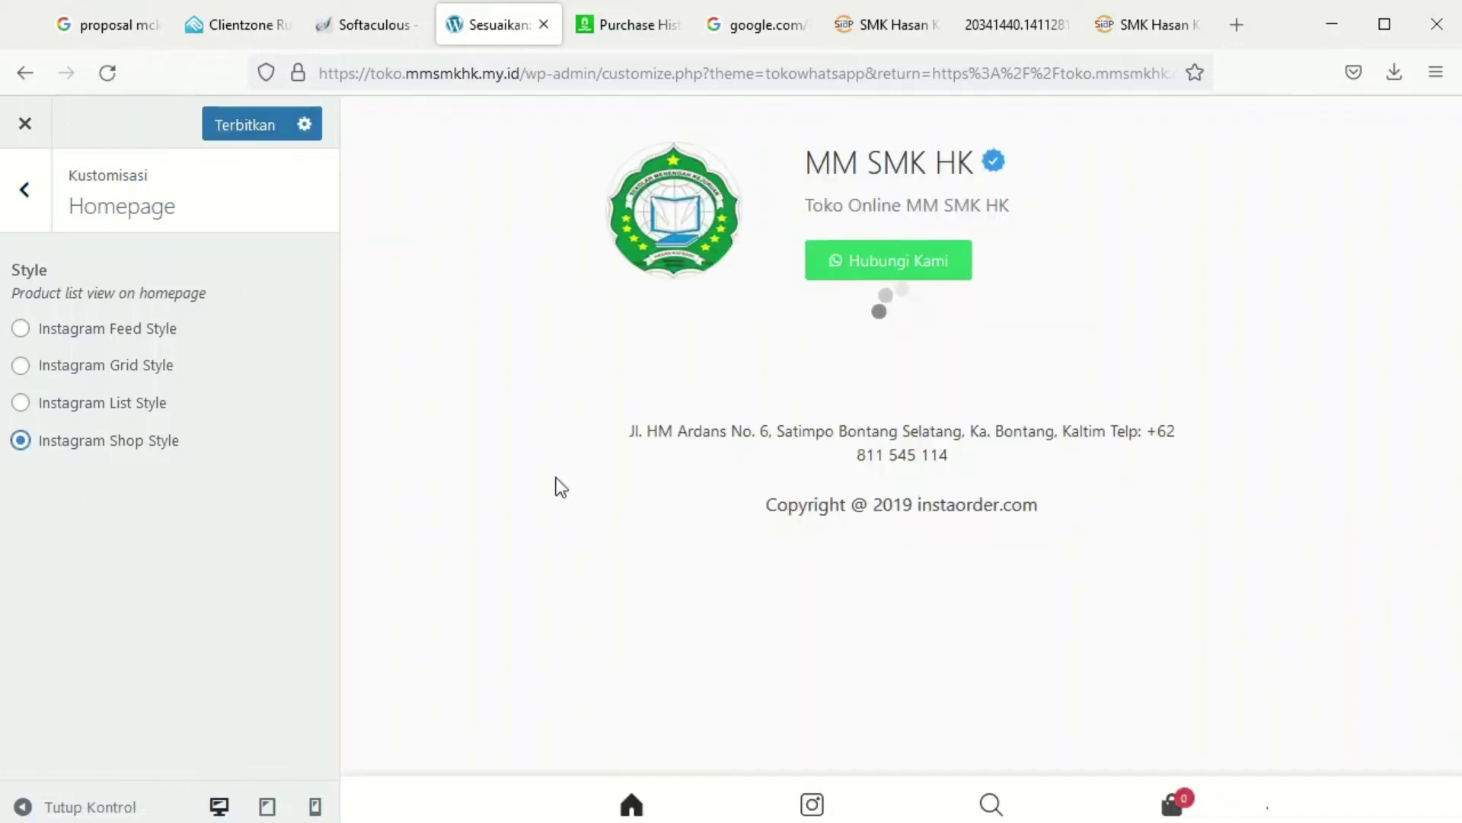
{"action": "left_click", "coordinate": [259, 126]}
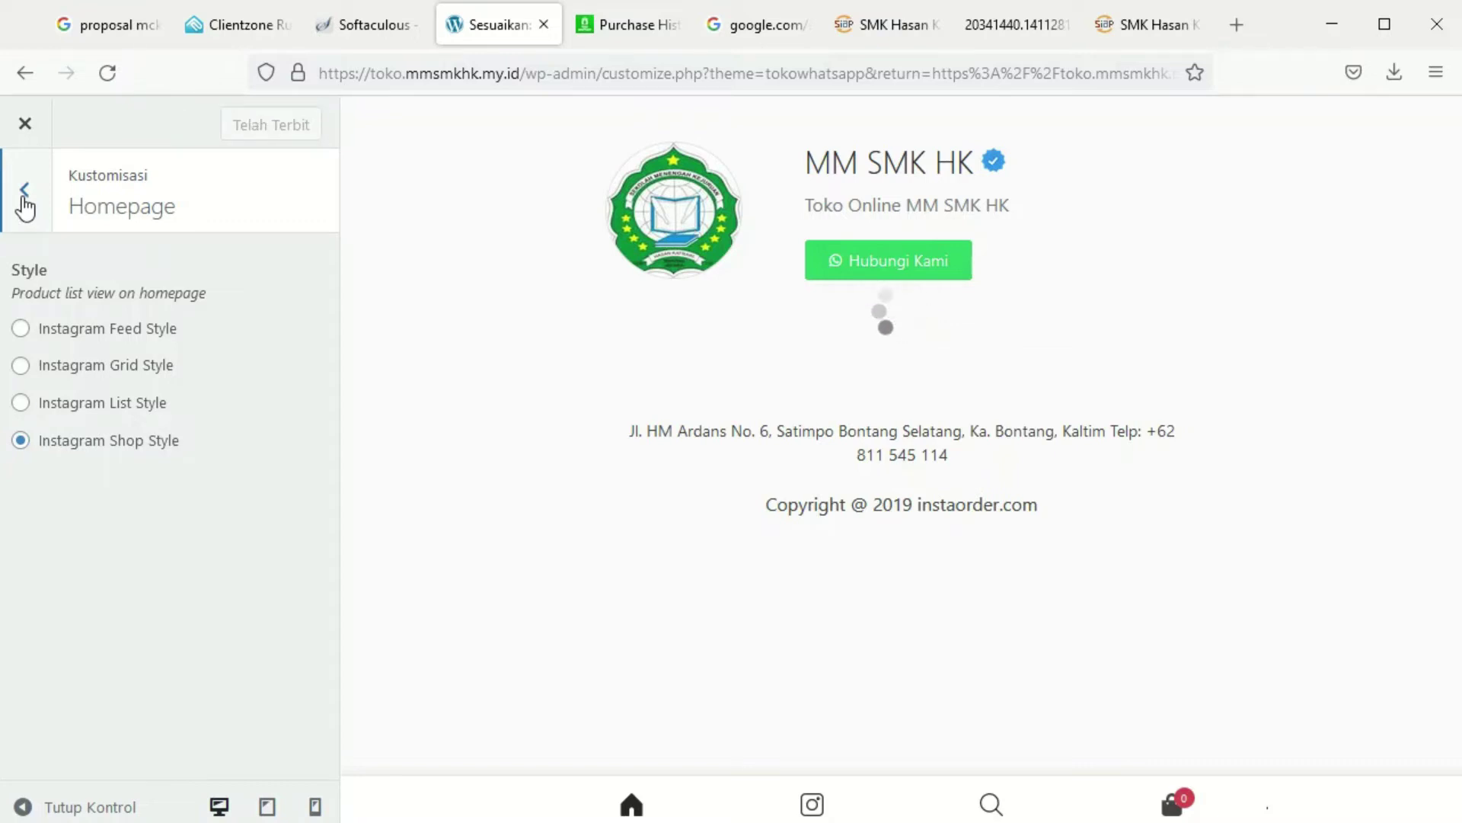
{"action": "left_click", "coordinate": [25, 190]}
{"action": "left_click", "coordinate": [85, 605]}
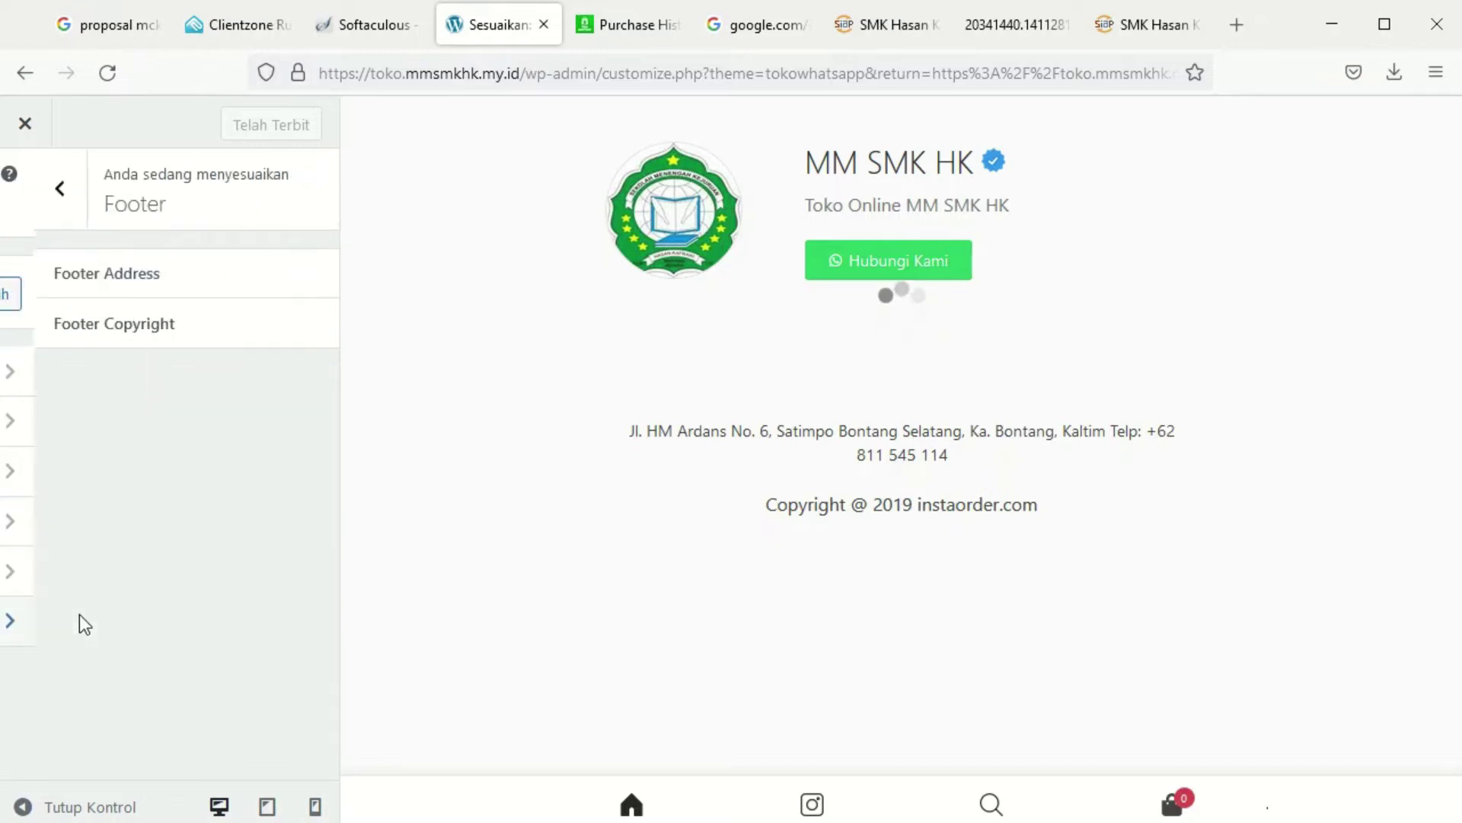
Replace the footer address with 'Jl. Raya Mayong Pancur km. 8 Pancur Mayong Jepara 59465' and publish
{"action": "left_click", "coordinate": [162, 289]}
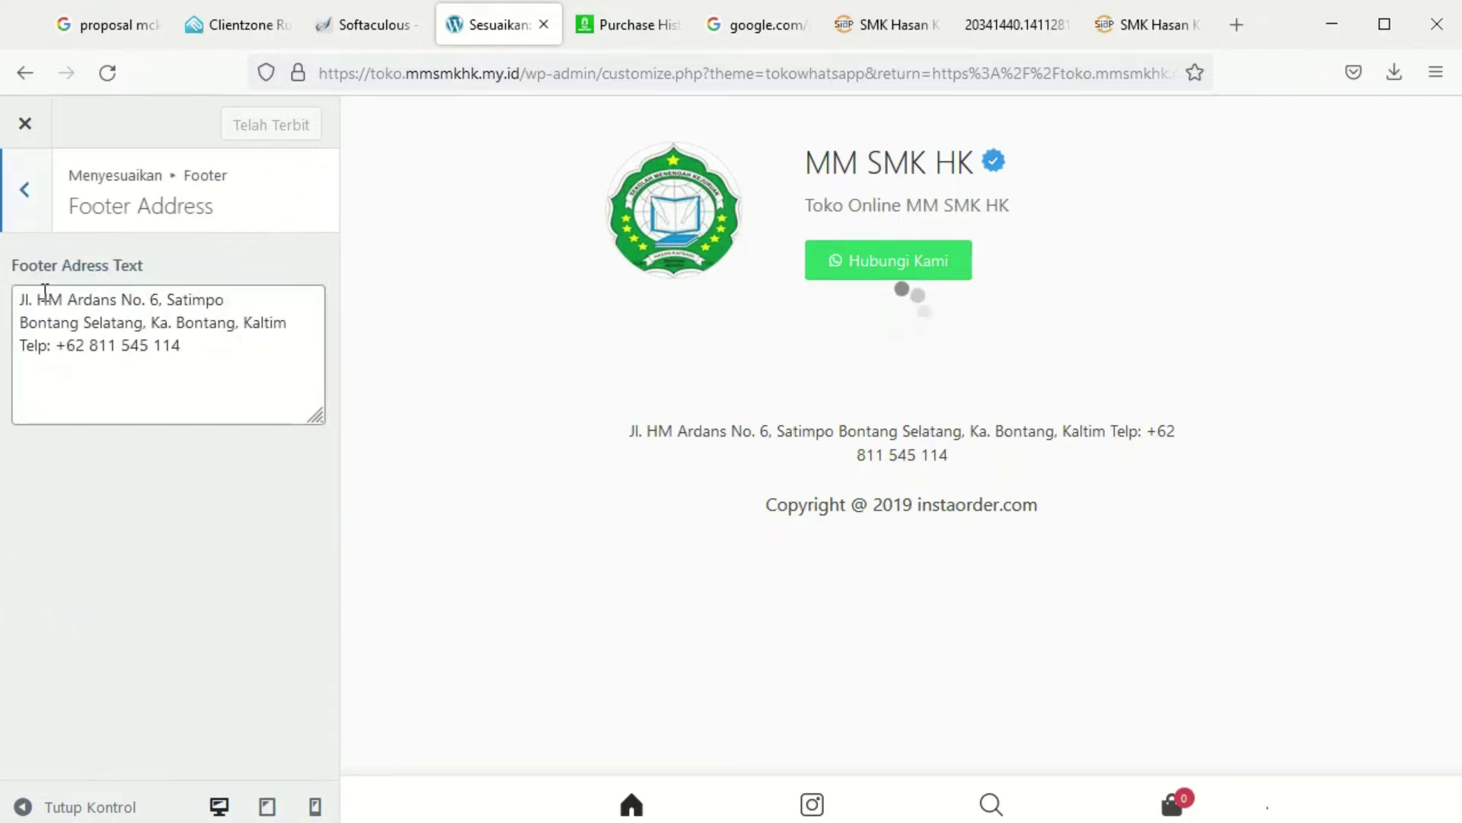
{"action": "left_click_drag", "start_coordinate": [40, 297], "coordinate": [246, 372]}
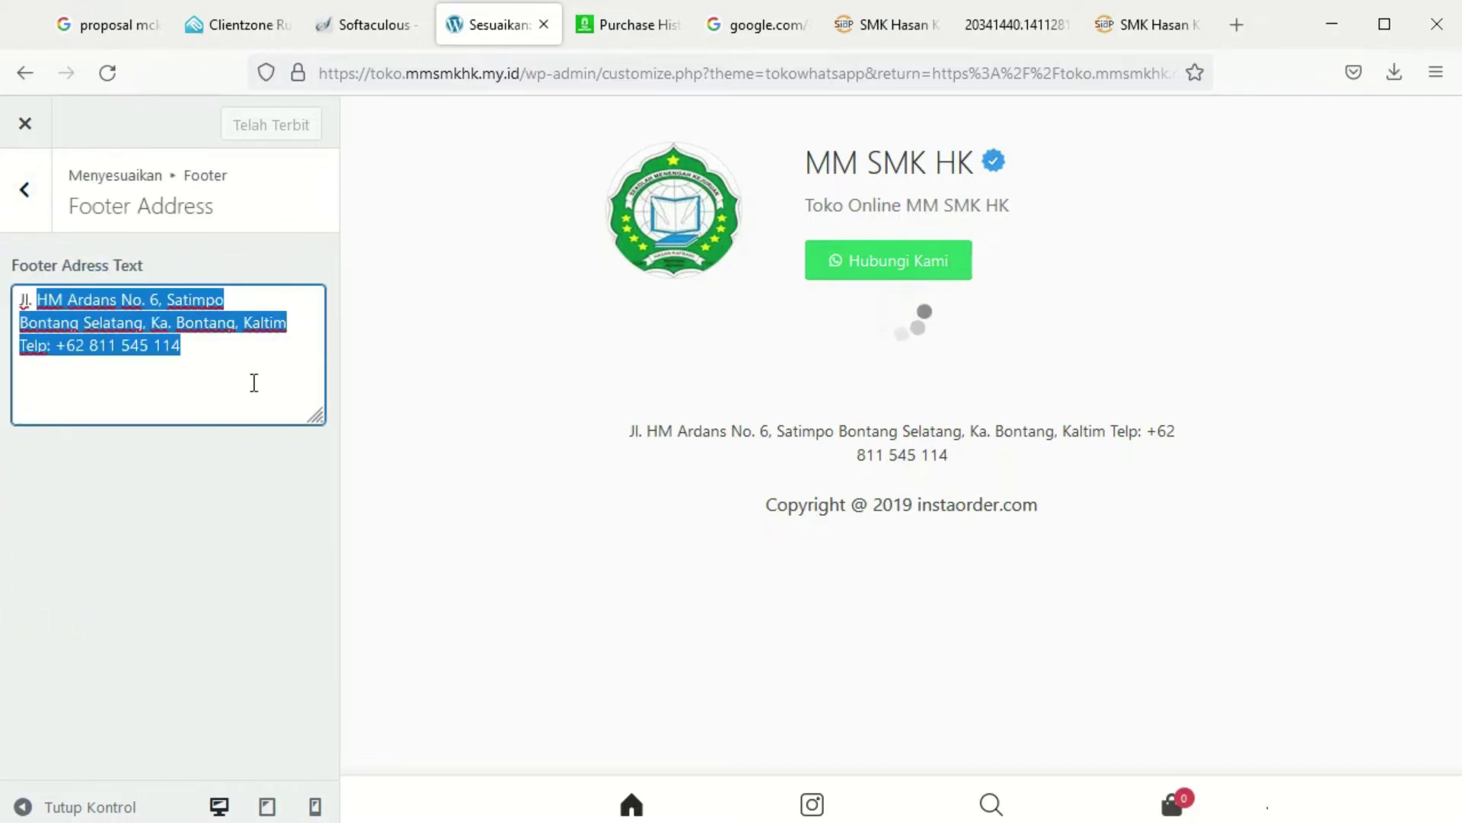
{"action": "type", "text": "Raya Mayong Pancur "}
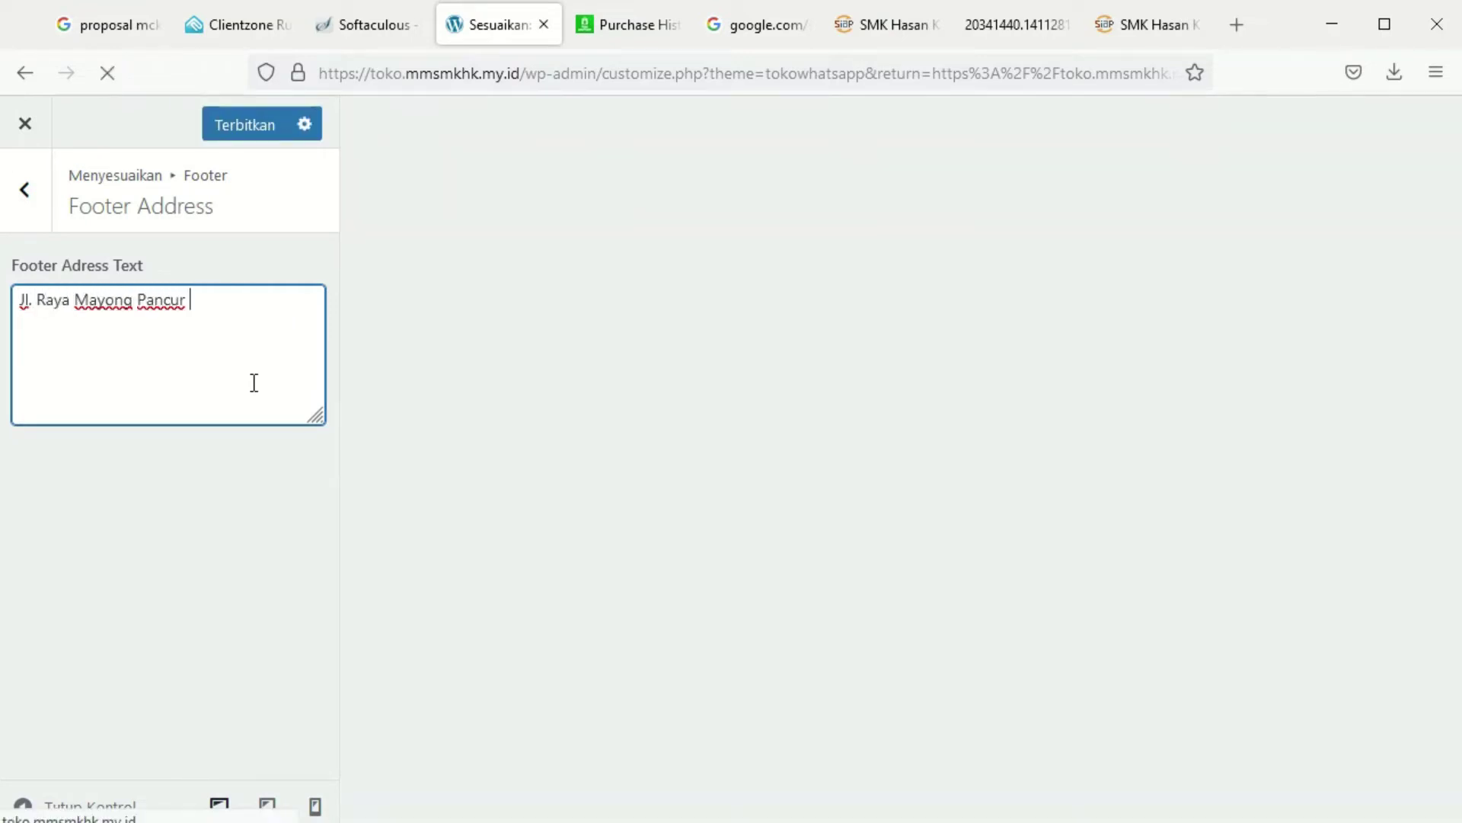
{"action": "type", "text": "km. 8"}
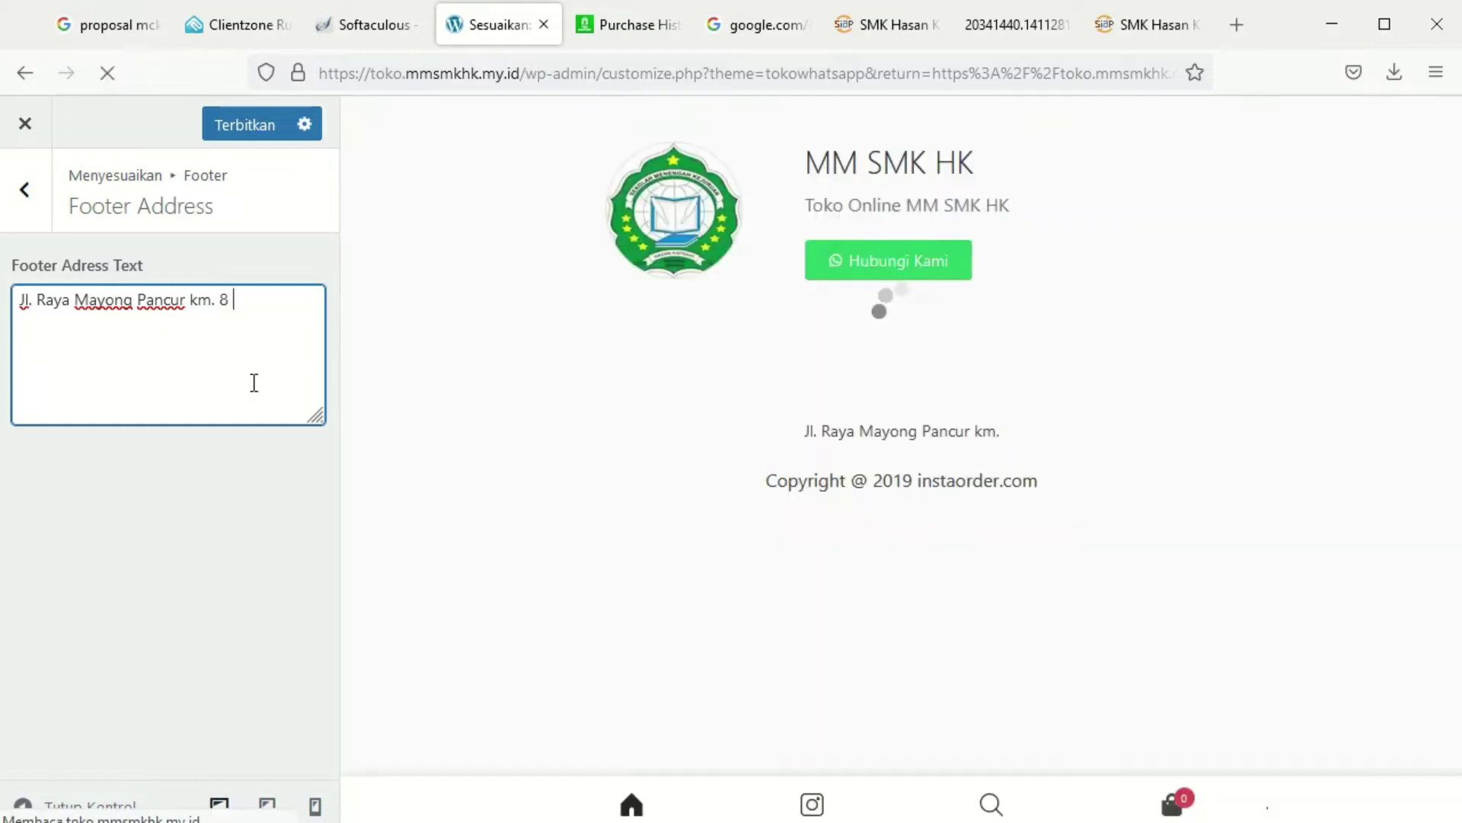
{"action": "type", "text": " Pancur May"}
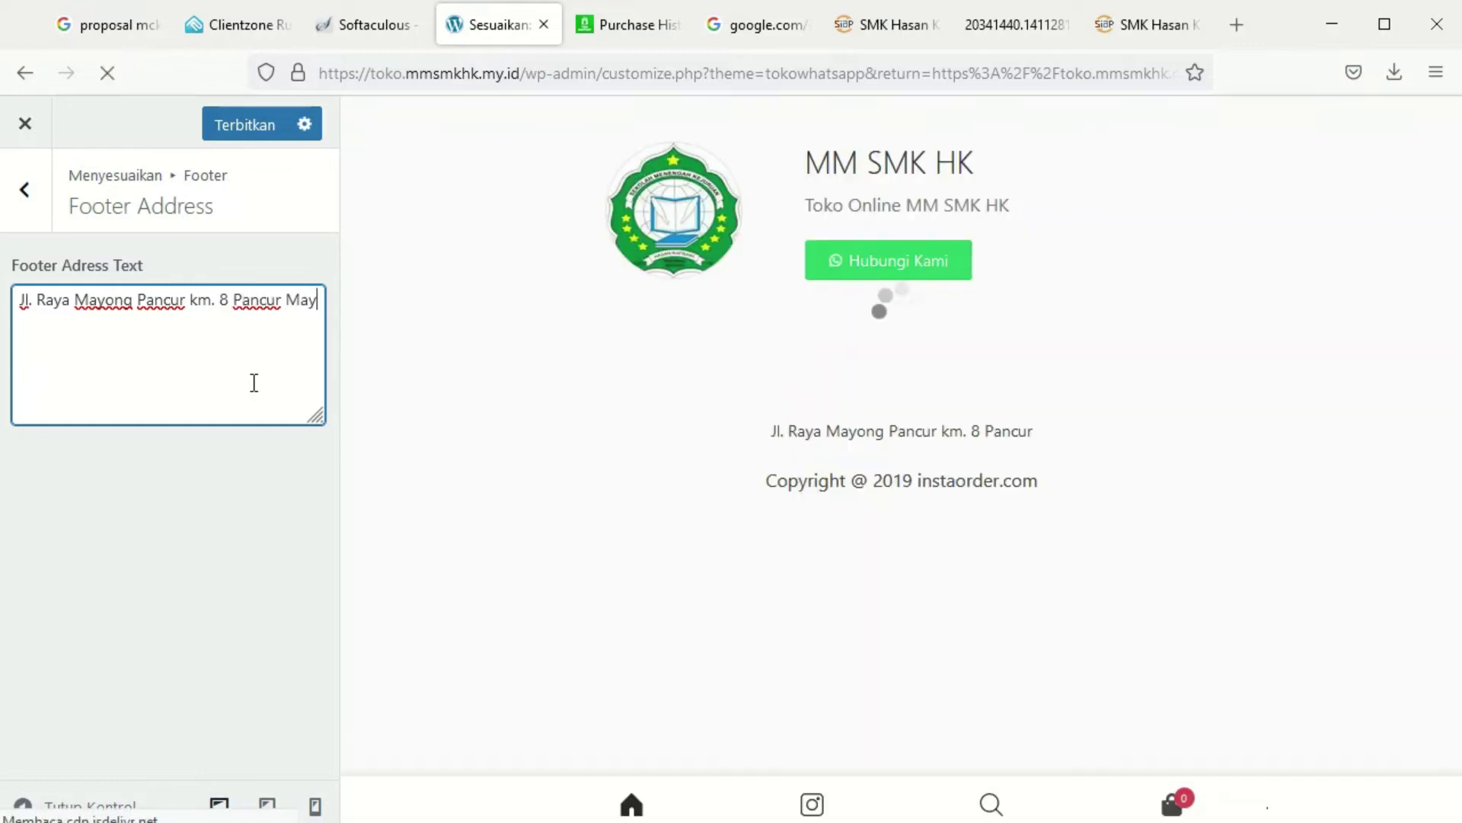
{"action": "type", "text": "ong Jepara 5"}
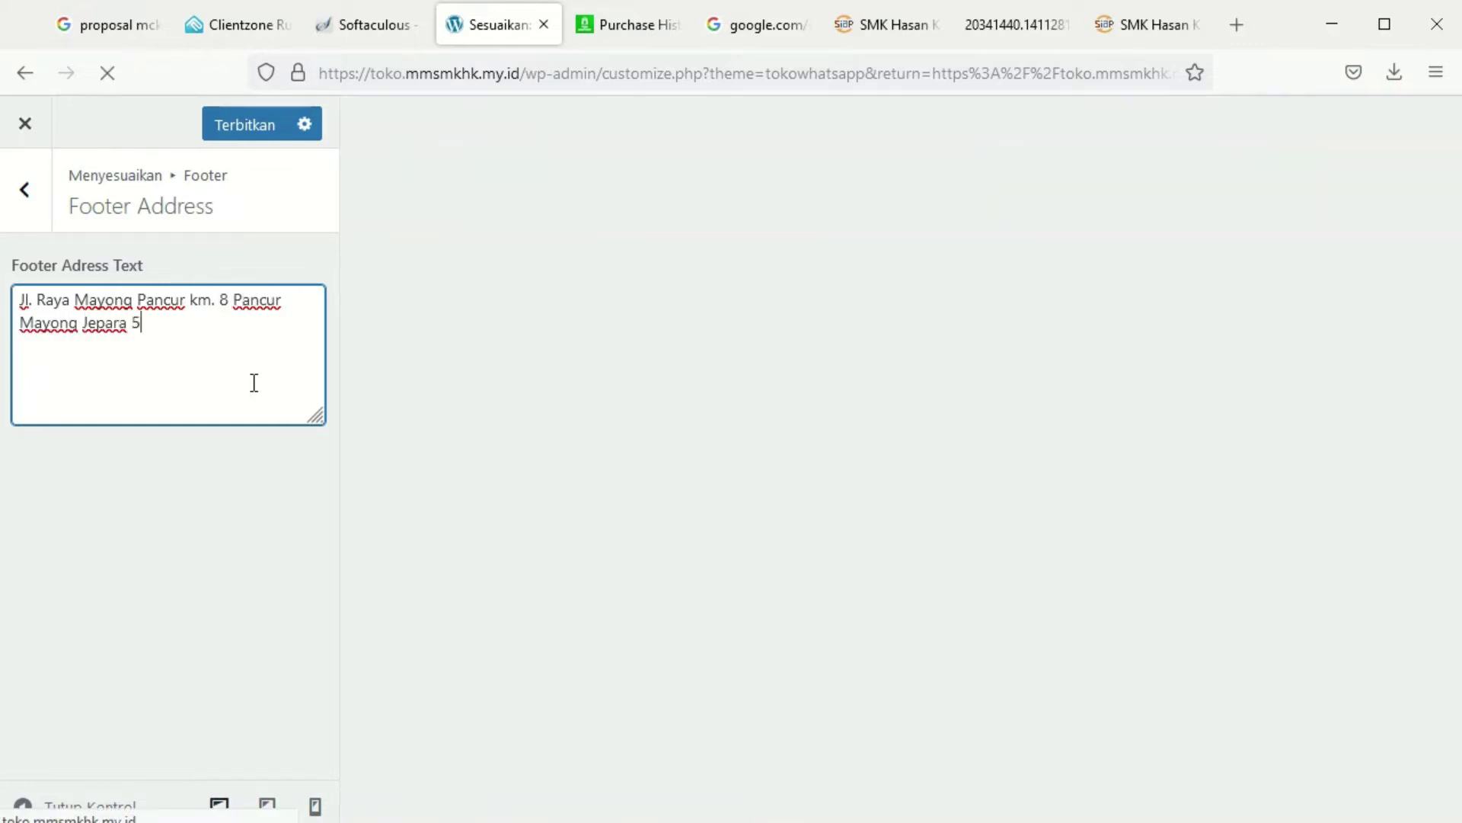
{"action": "type", "text": "9465"}
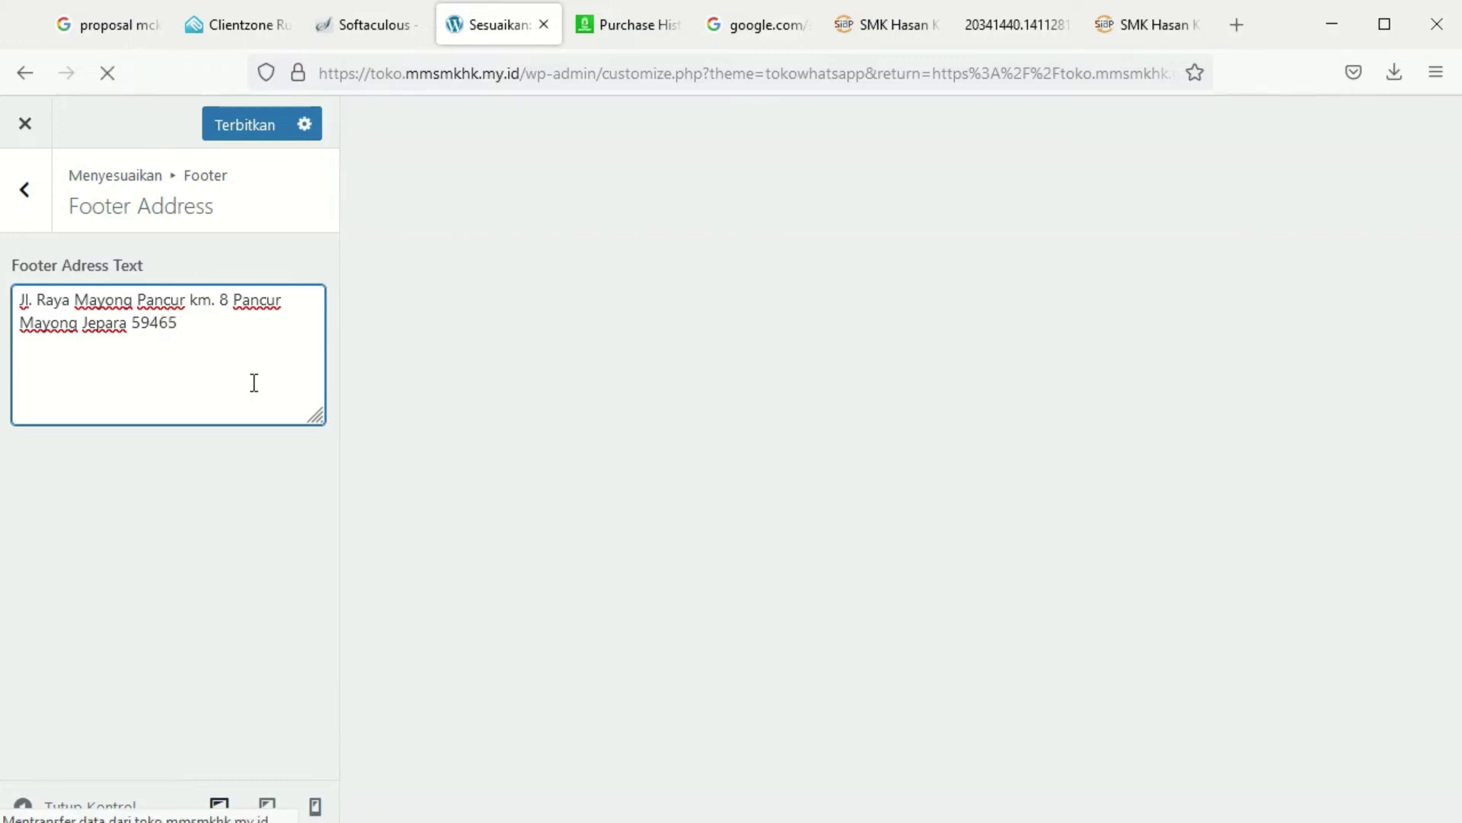
{"action": "left_click", "coordinate": [218, 127]}
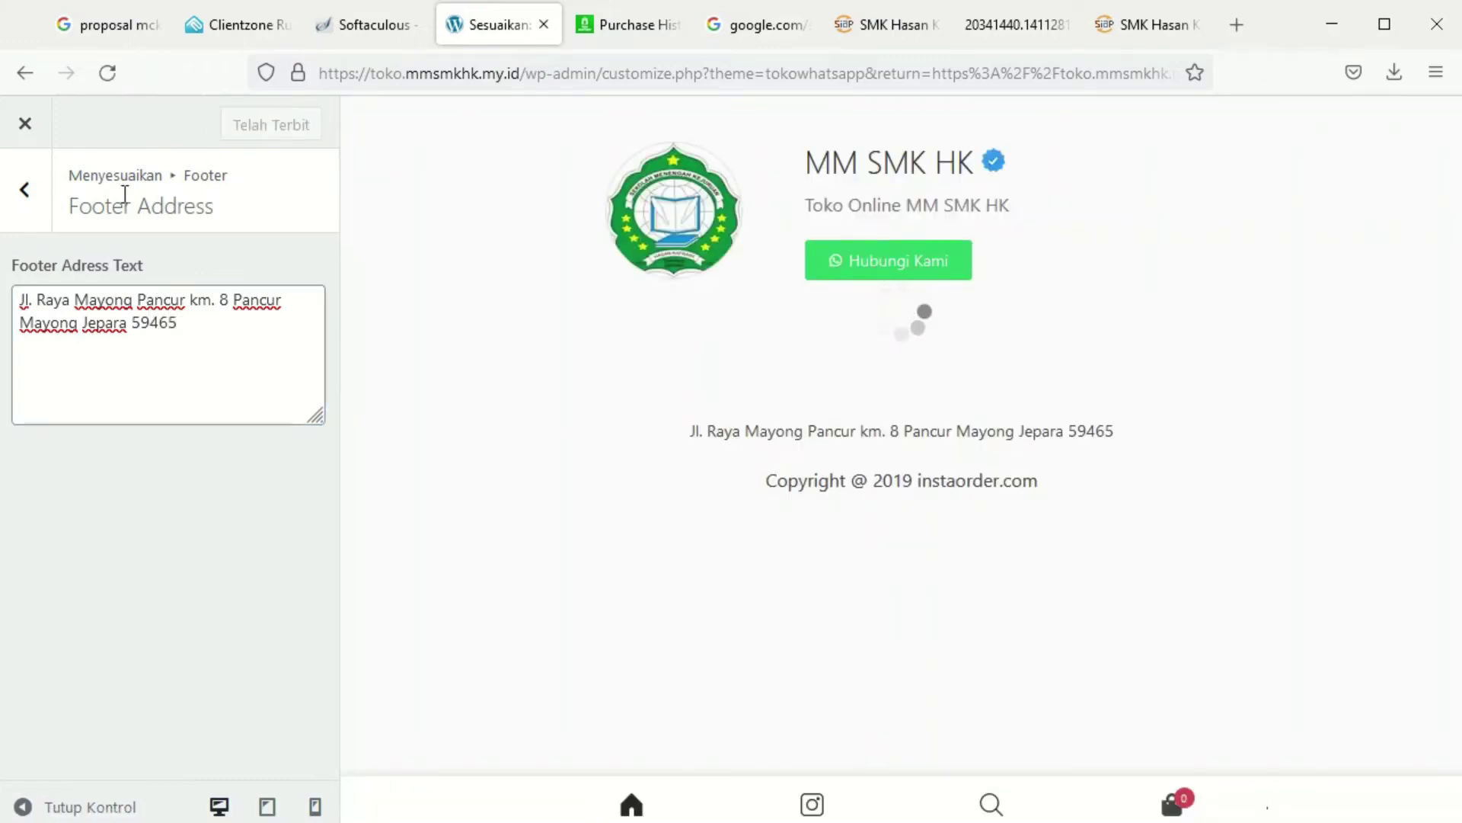
{"action": "left_click", "coordinate": [24, 191]}
Change the footer copyright to 'Copyright @ 2022 SMK Hasan Kafrawi', publish, and close the Customizer
{"action": "left_click", "coordinate": [109, 341]}
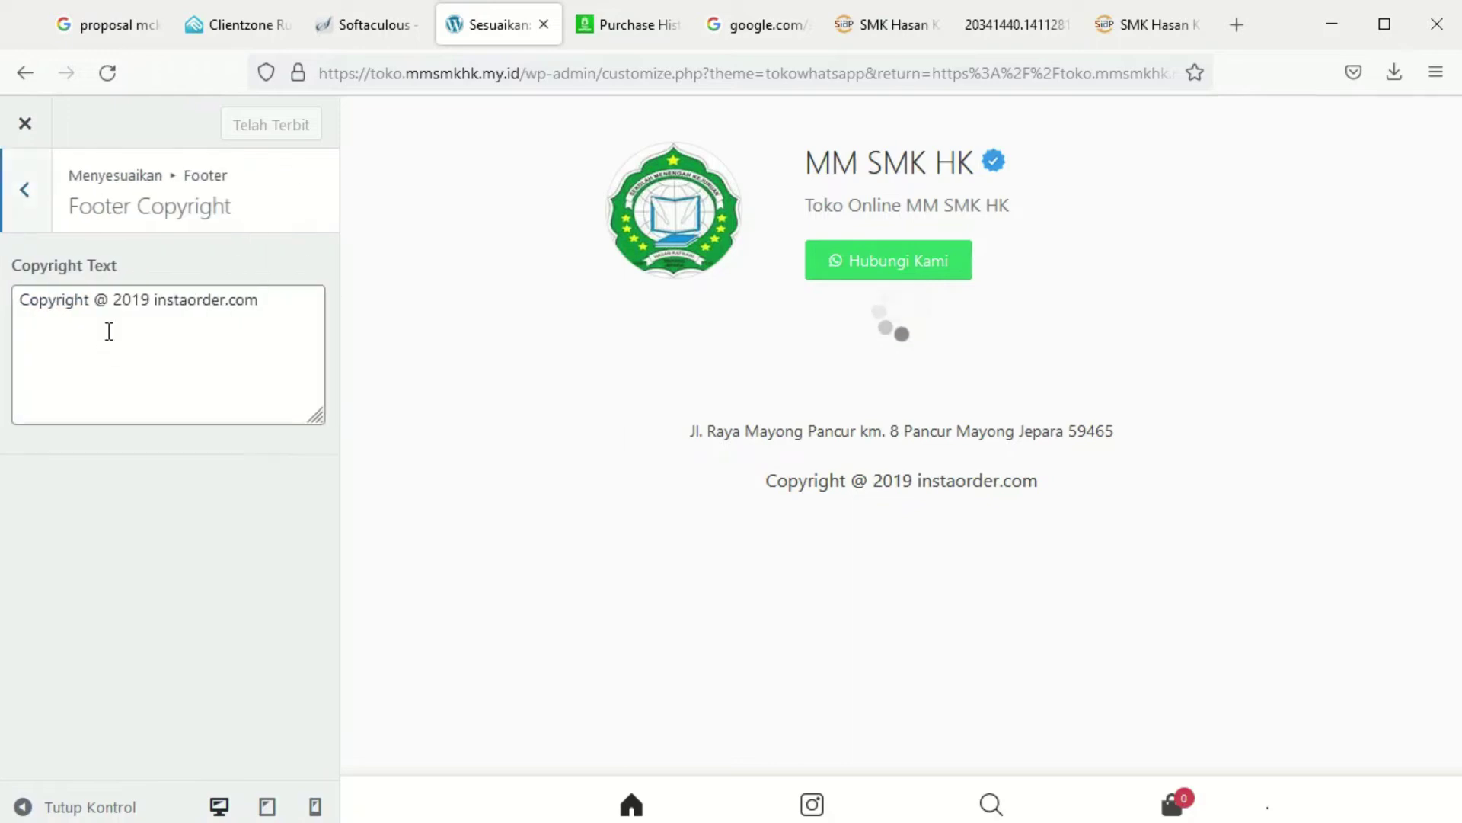
{"action": "left_click_drag", "start_coordinate": [118, 303], "coordinate": [270, 283]}
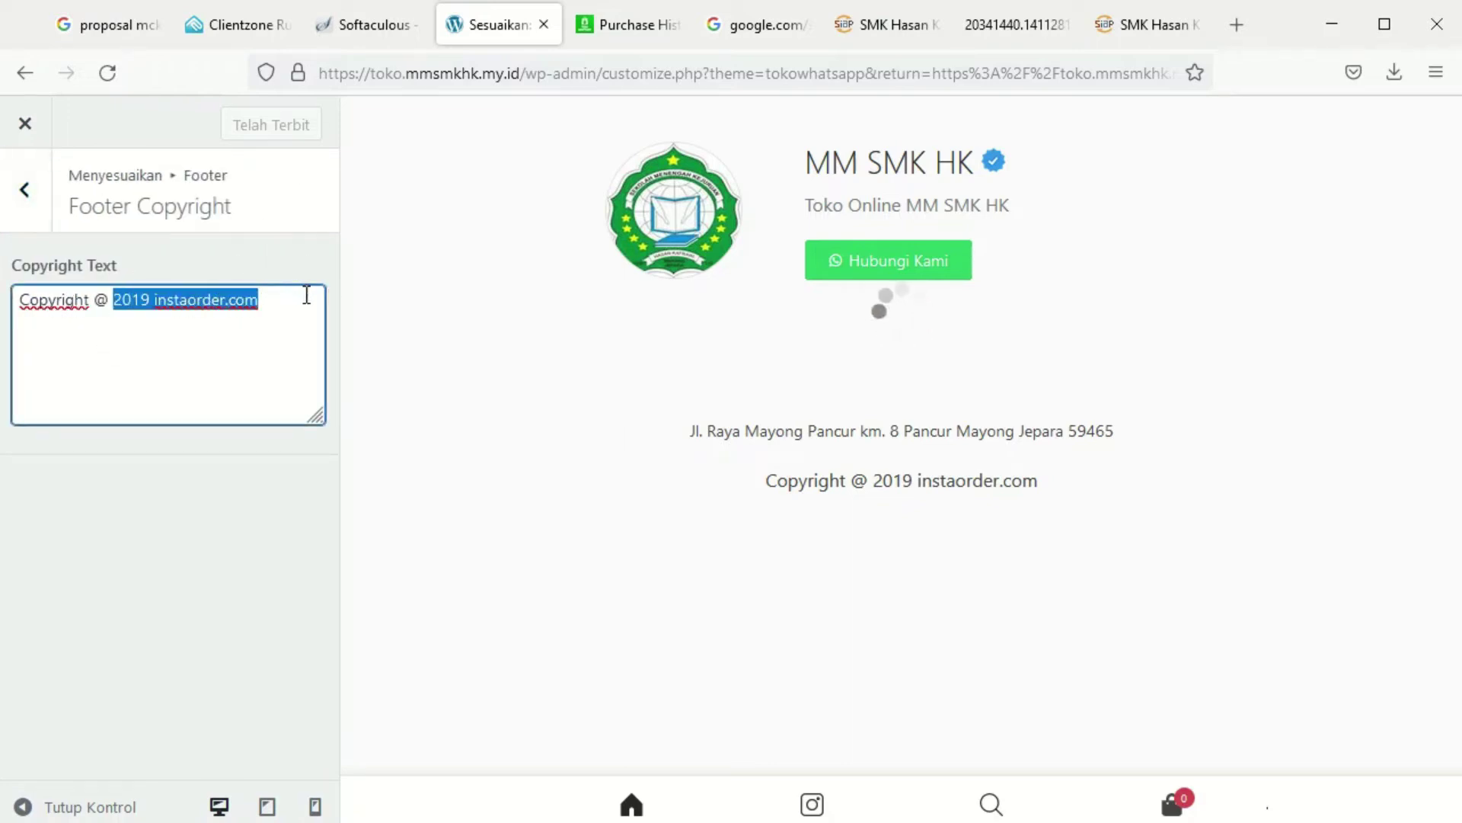
{"action": "type", "text": "2022 SMK Hasan Kafraw"}
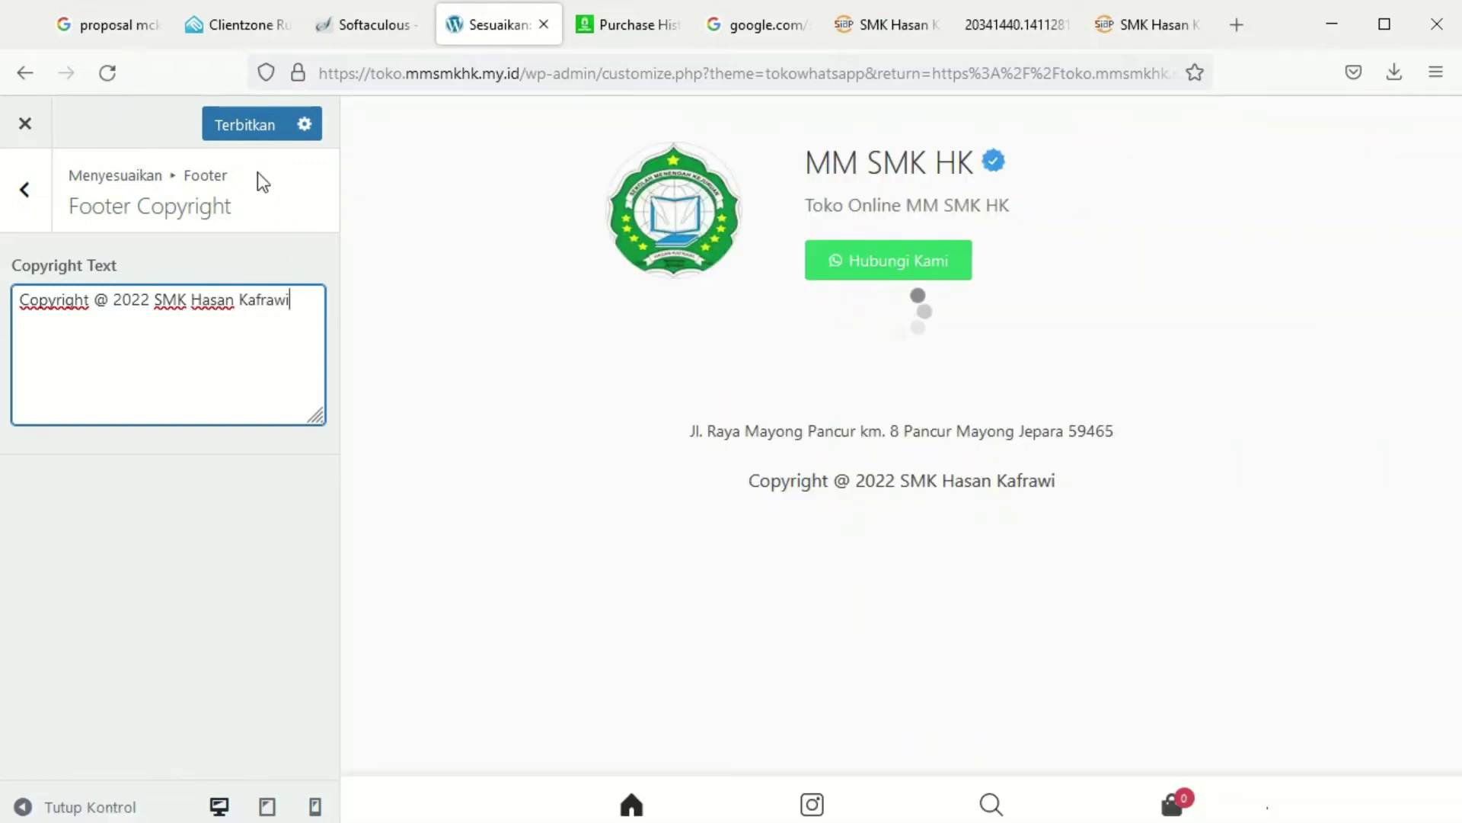
{"action": "left_click", "coordinate": [240, 128]}
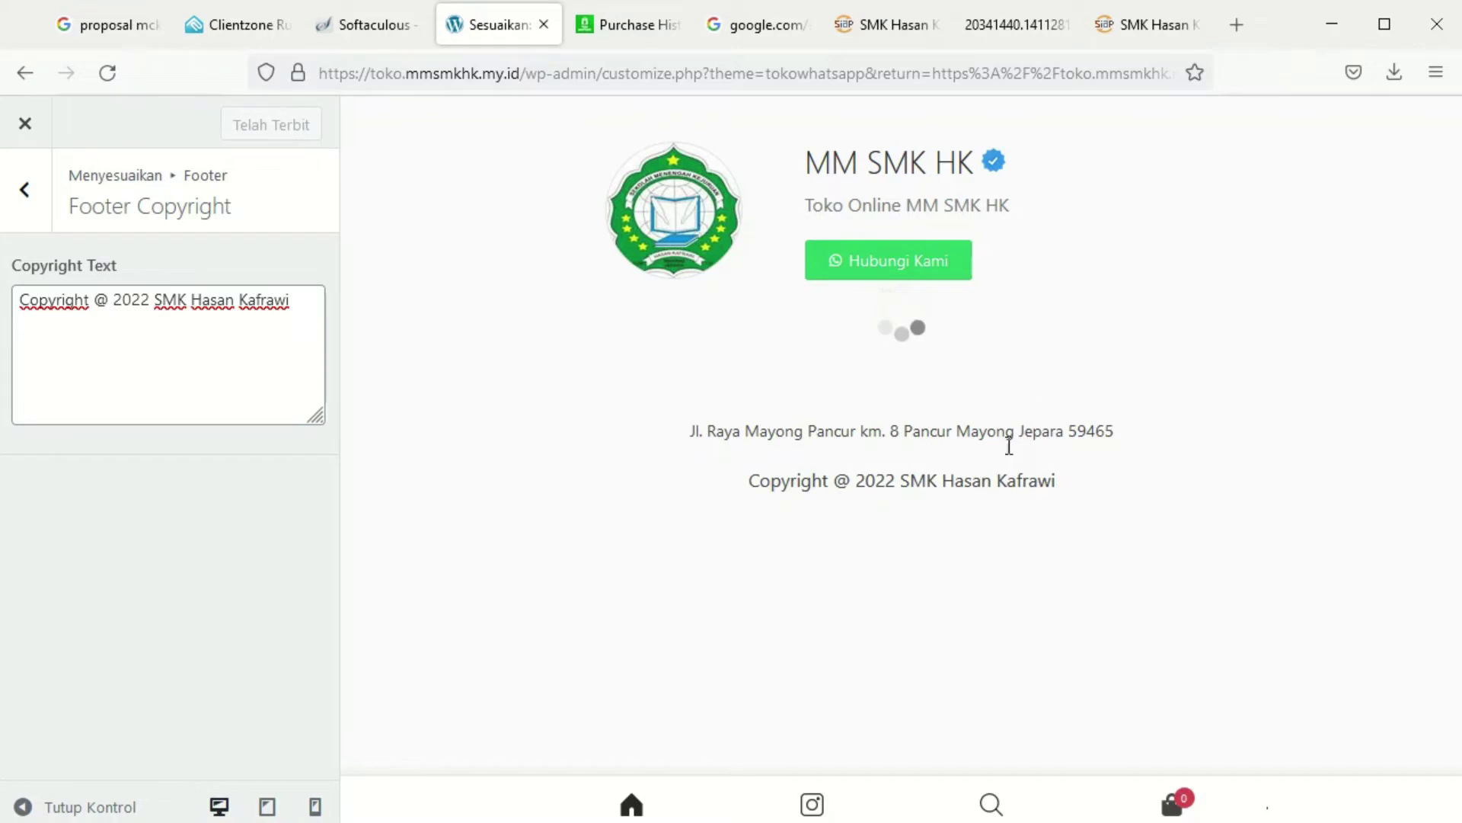
{"action": "left_click", "coordinate": [50, 213]}
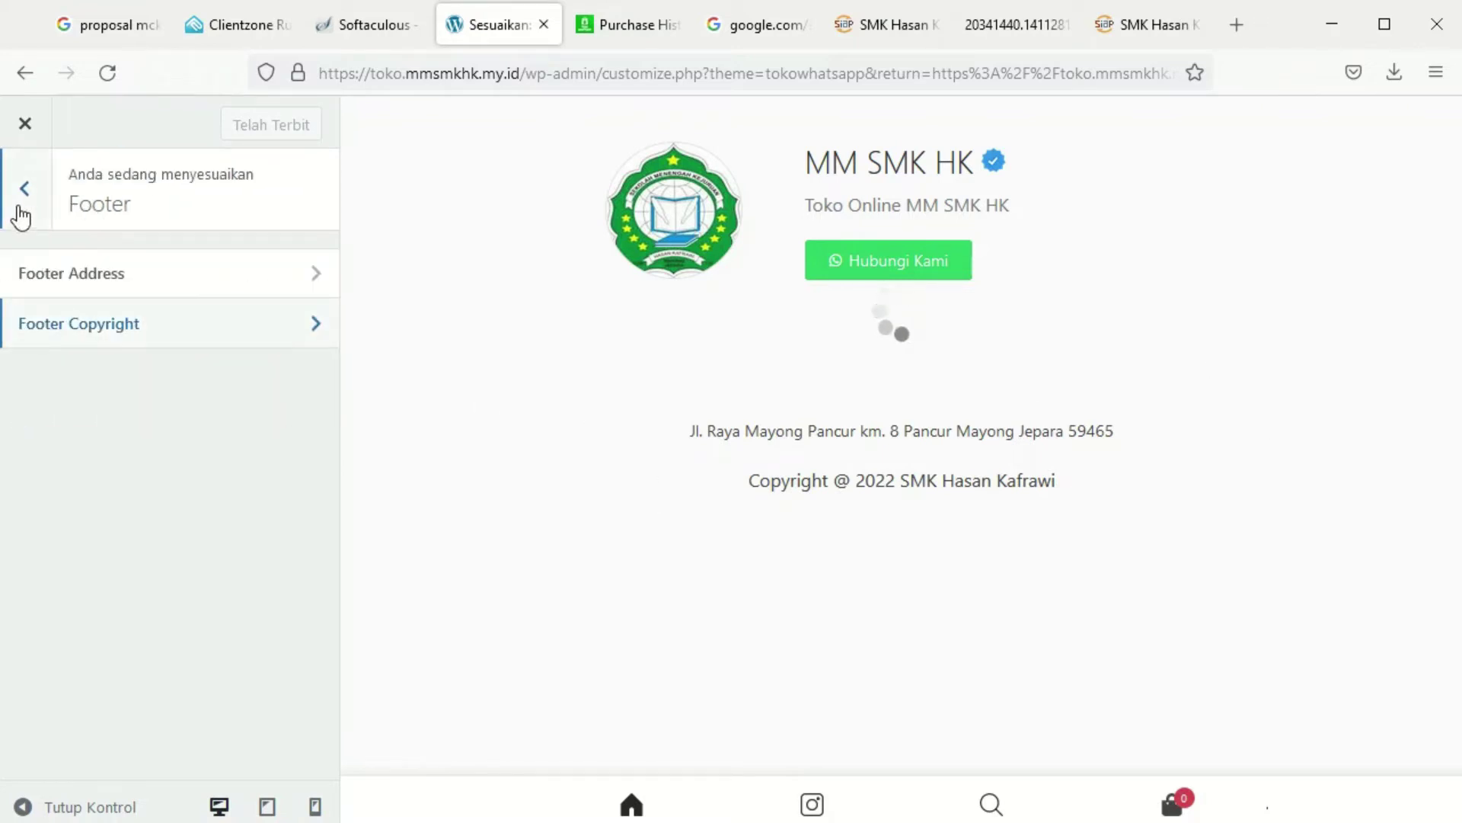
{"action": "left_click", "coordinate": [24, 124]}
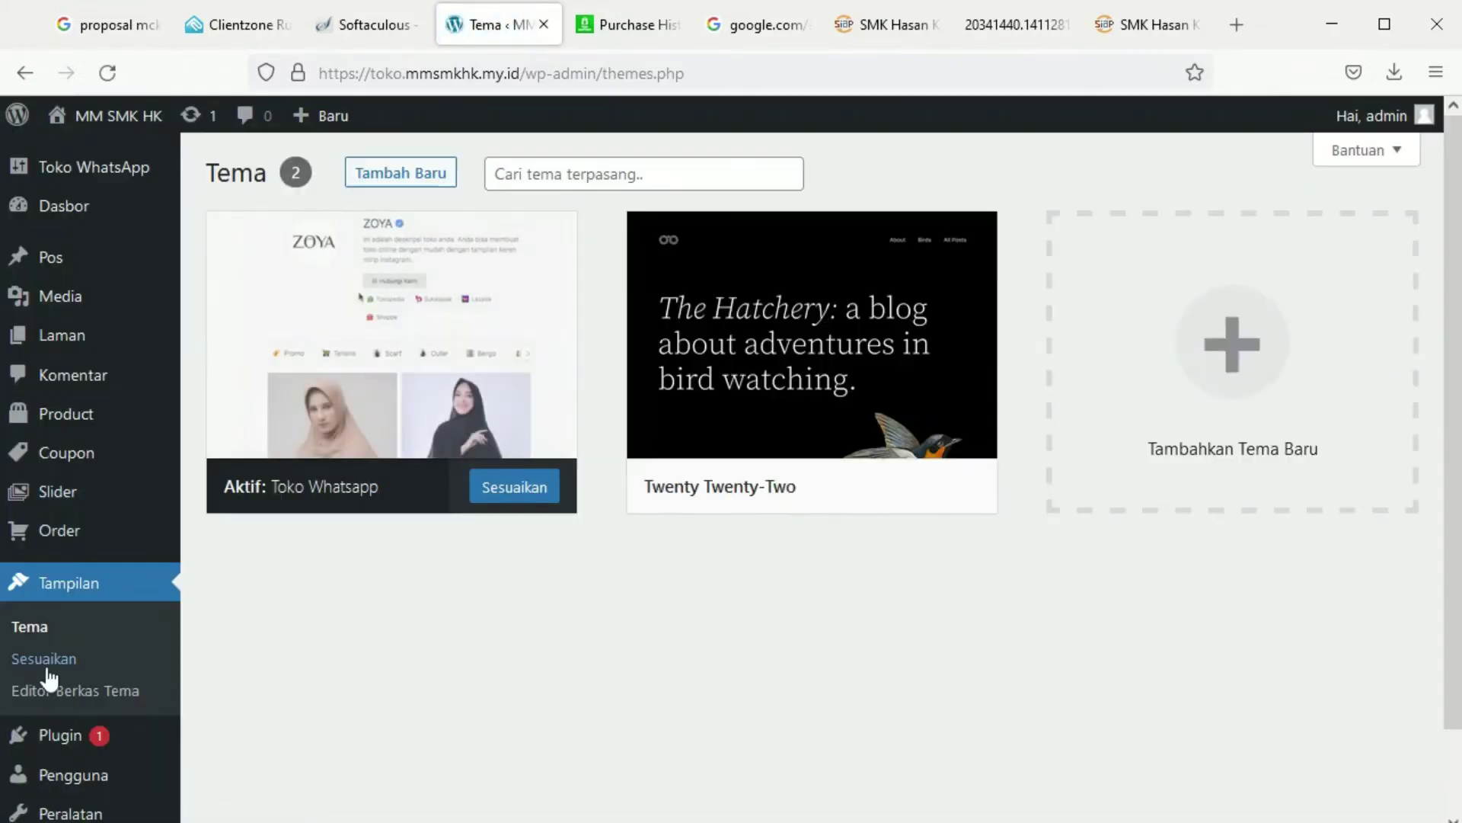
Create a new product 'Buku Tulis Sidu' described as 'Buku Tulis Sidu dengan isi 40 lembar'
{"action": "left_click", "coordinate": [218, 418]}
{"action": "left_click", "coordinate": [476, 174]}
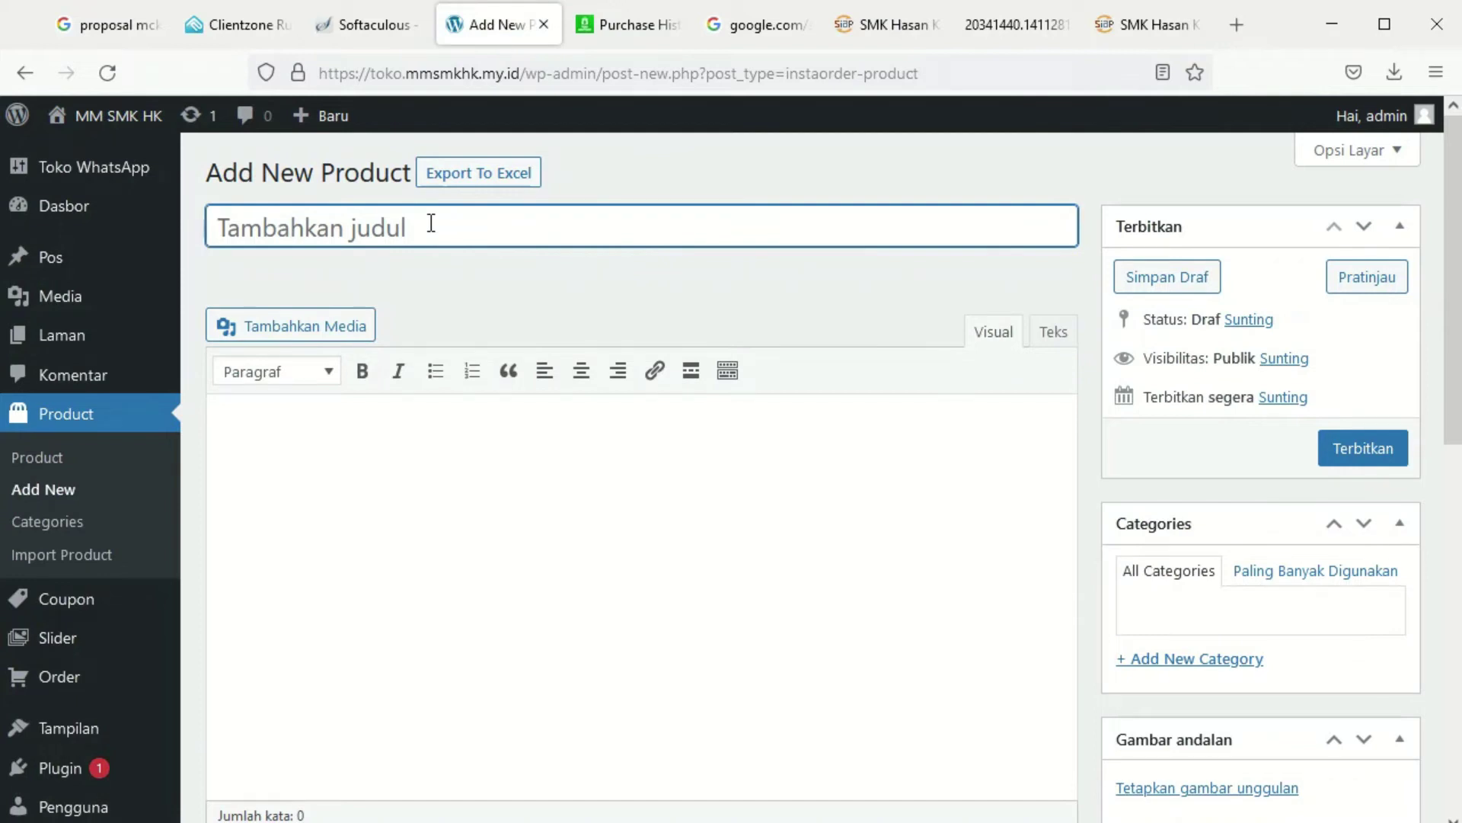
{"action": "type", "text": "Buku Tulis"}
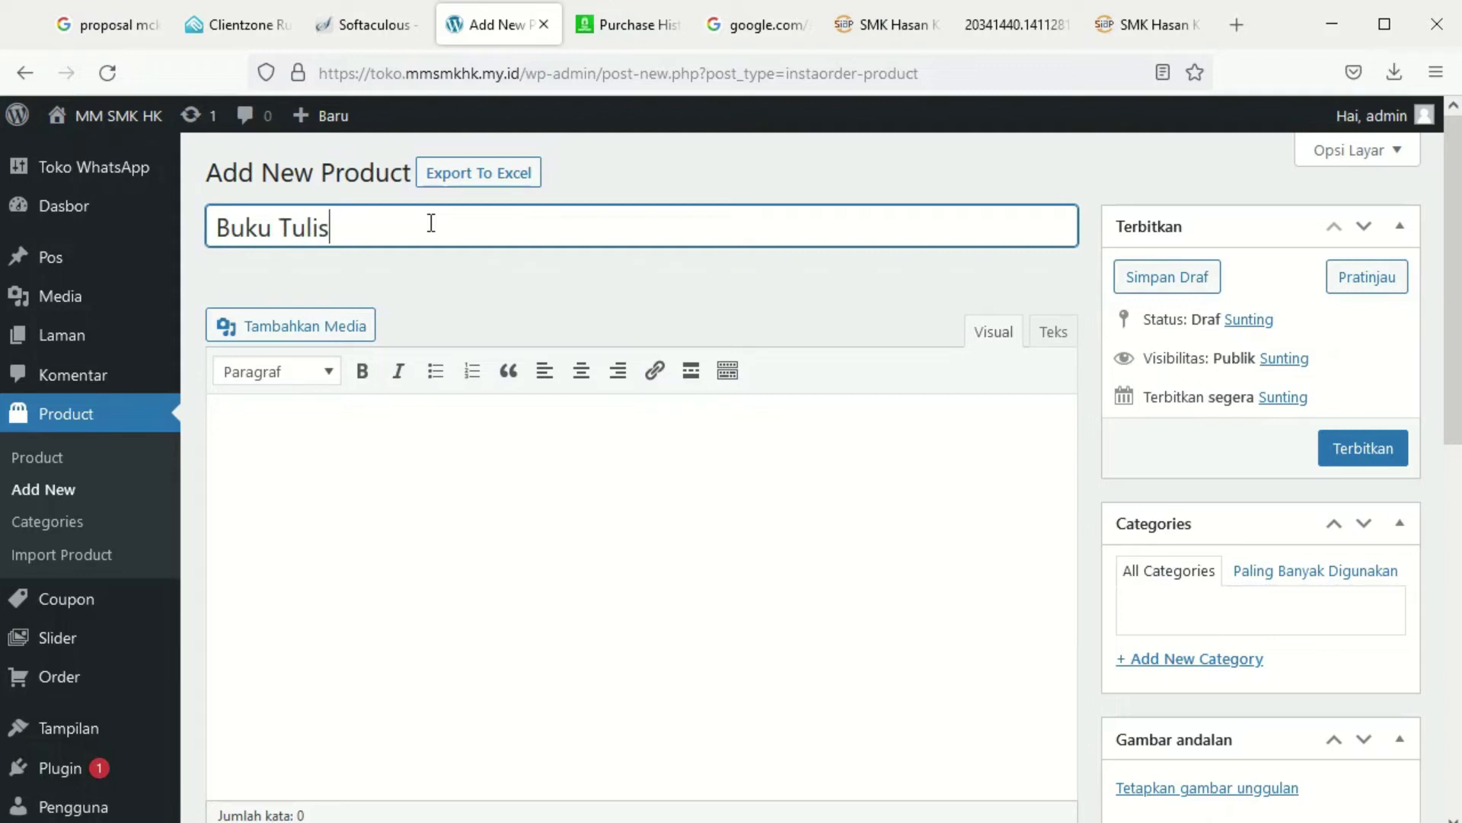
{"action": "type", "text": " Sidu"}
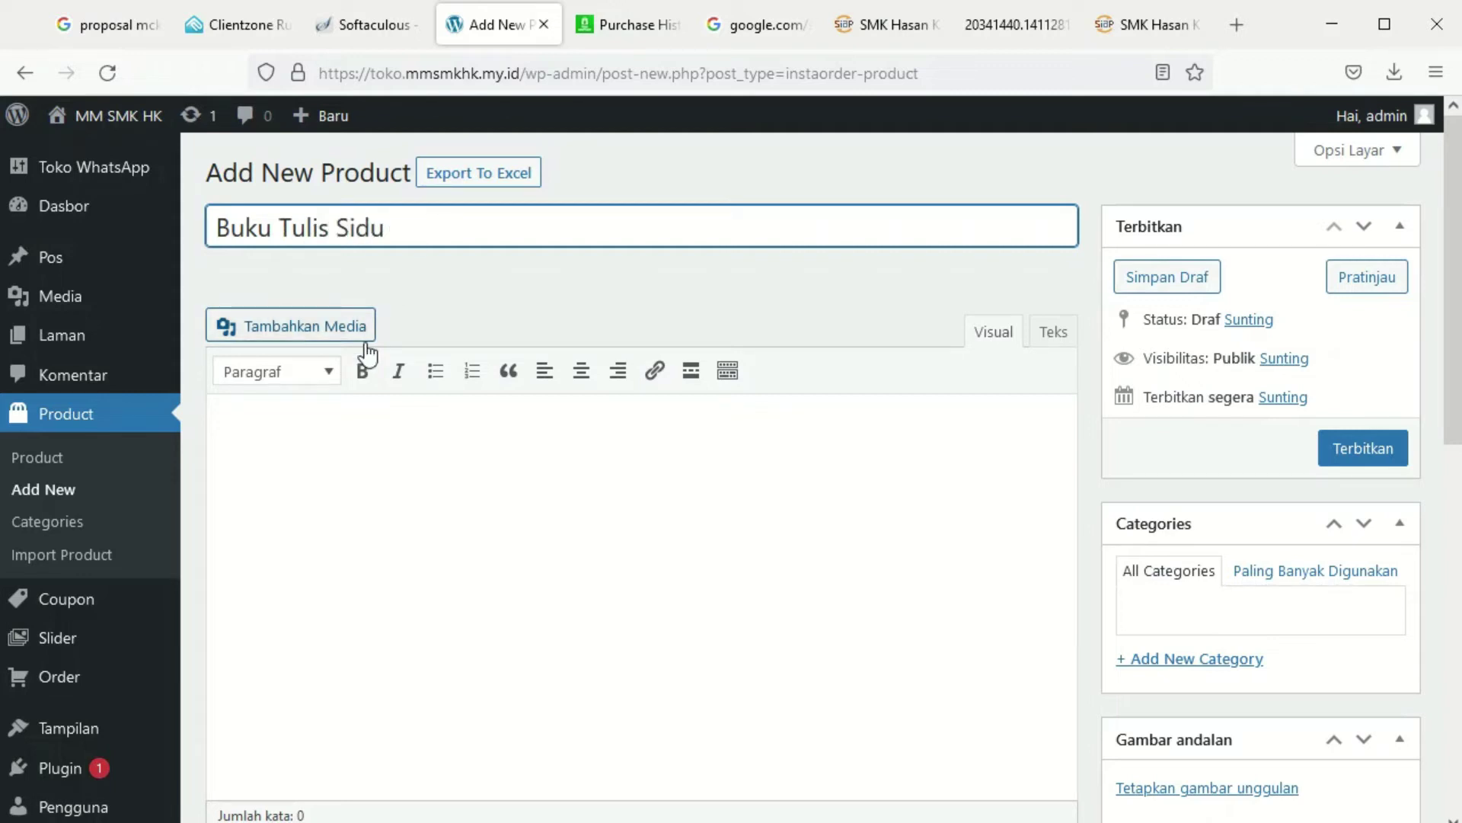
{"action": "left_click", "coordinate": [298, 474]}
{"action": "type", "text": "Buku Tulis Sidu dengan is"}
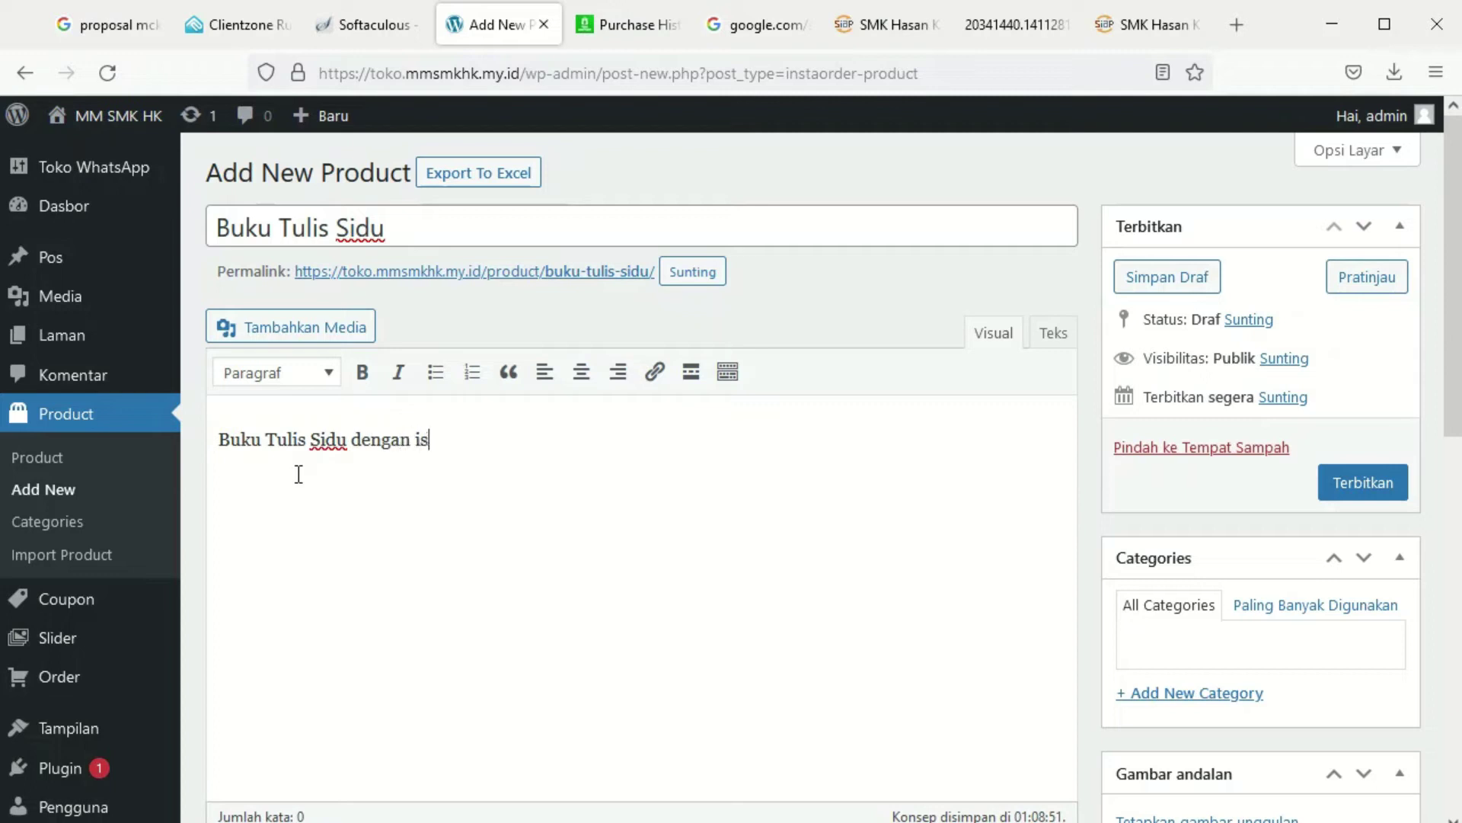
{"action": "type", "text": "i 40 lembar"}
{"action": "scroll", "coordinate": [1173, 541], "scroll_direction": "down", "scroll_amount": 5}
{"action": "left_click", "coordinate": [1253, 472]}
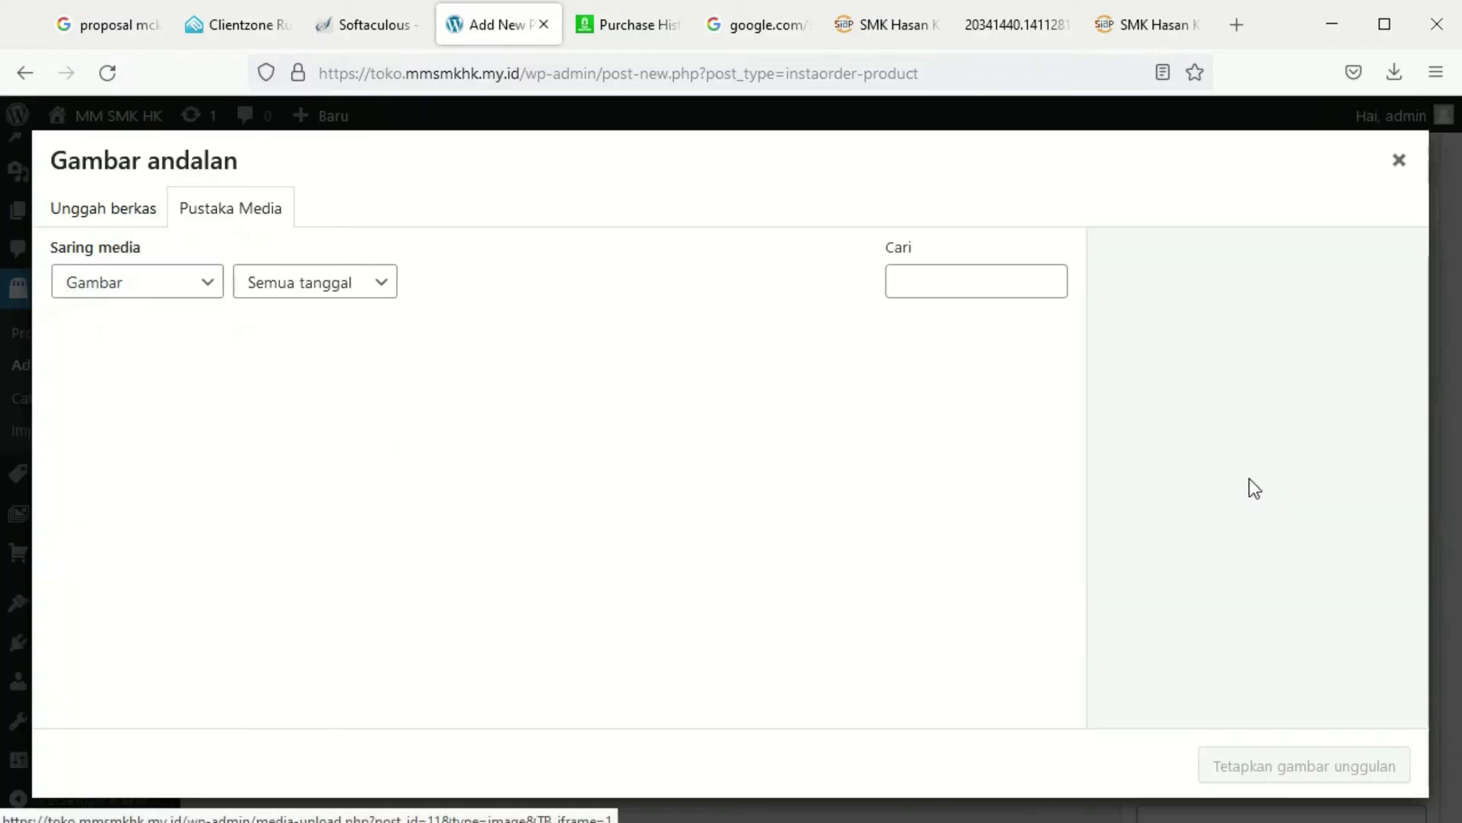
Upload buku sidu.jpg and set it as the Buku Tulis Sidu featured image
{"action": "left_click", "coordinate": [147, 214]}
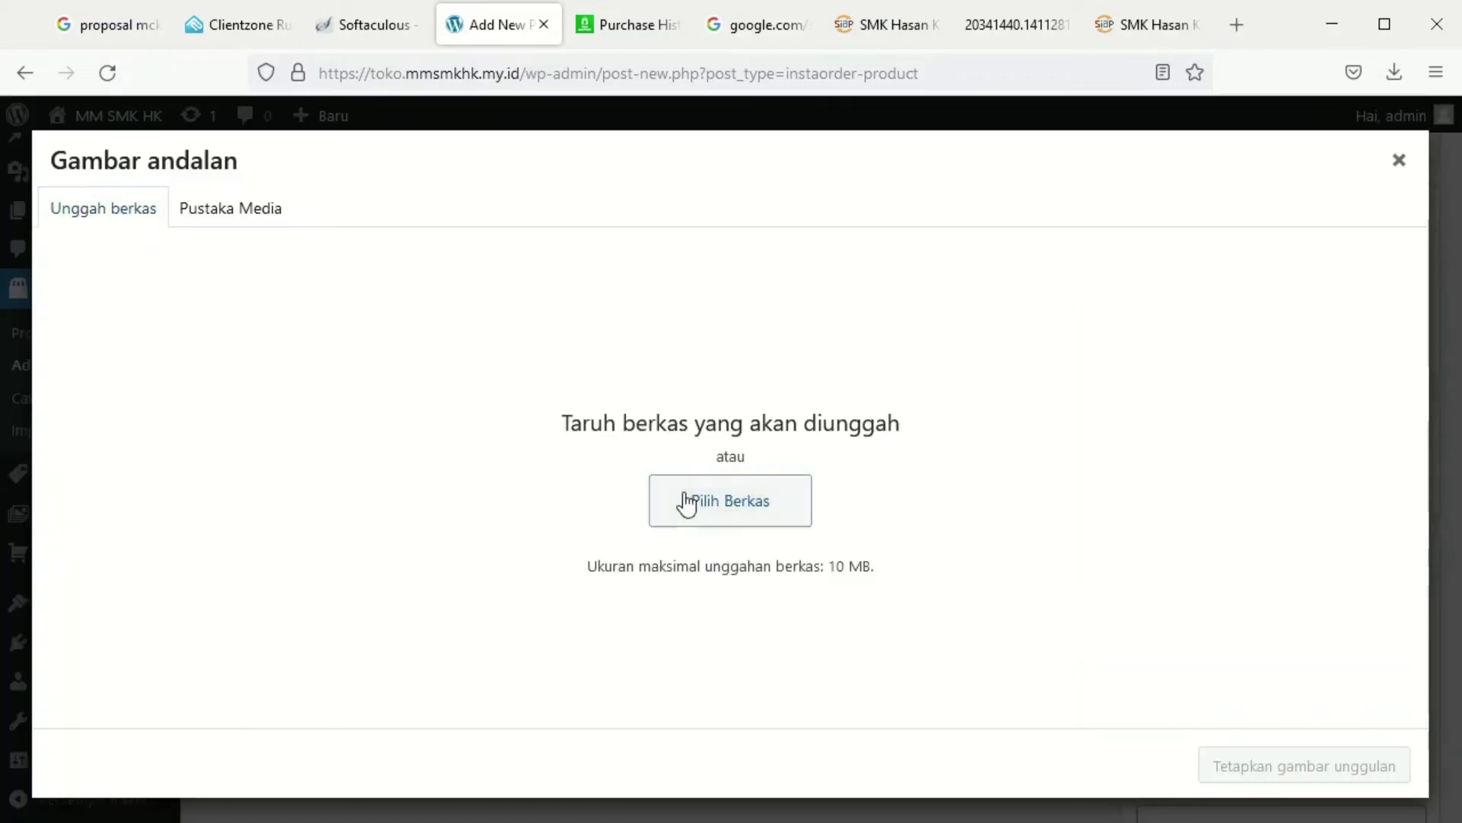
{"action": "left_click", "coordinate": [687, 503]}
{"action": "scroll", "coordinate": [797, 442], "scroll_direction": "down", "scroll_amount": 15}
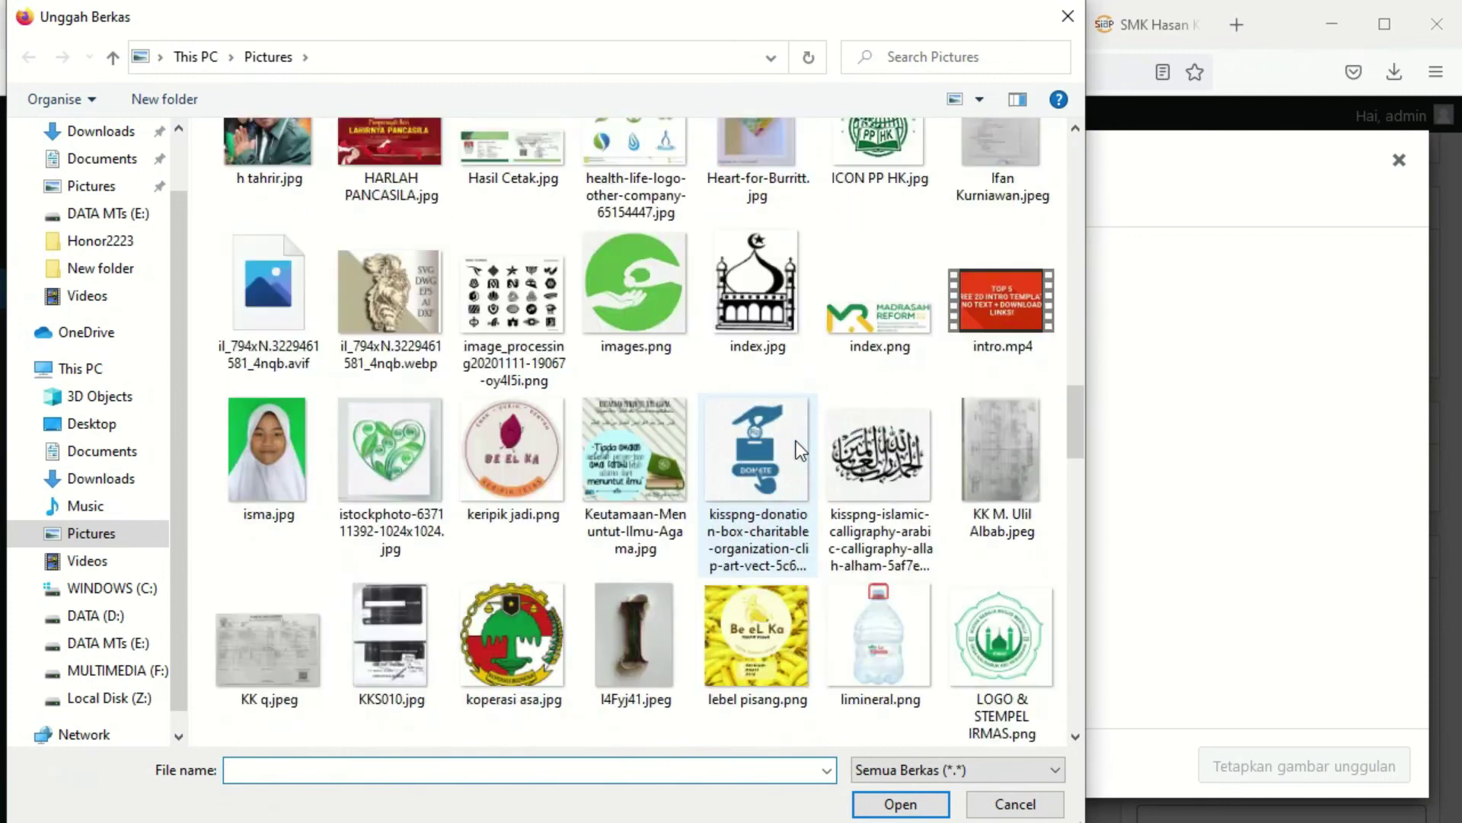
{"action": "scroll", "coordinate": [800, 451], "scroll_direction": "down", "scroll_amount": 3}
{"action": "scroll", "coordinate": [797, 448], "scroll_direction": "down", "scroll_amount": 5}
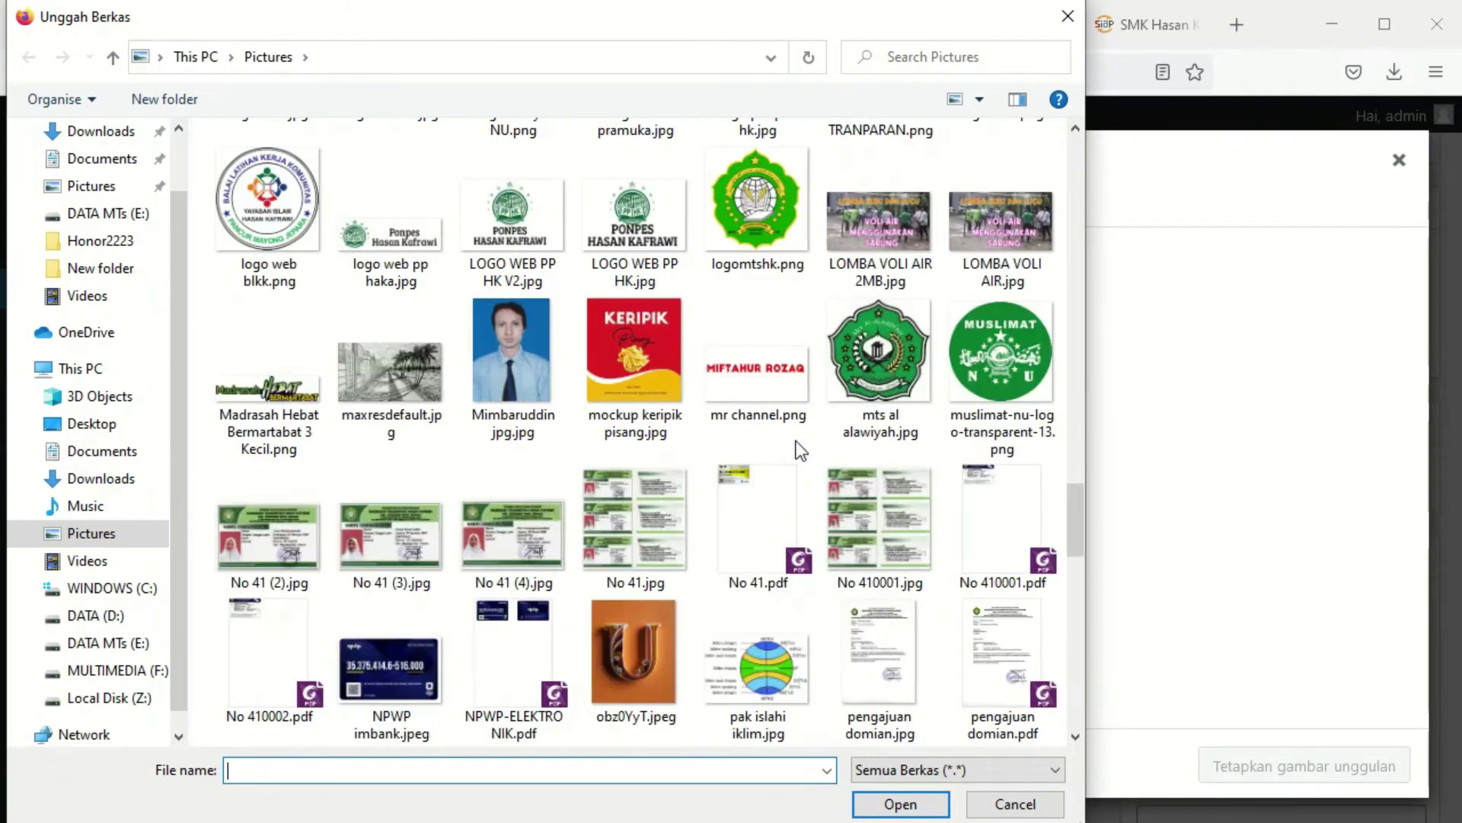
{"action": "scroll", "coordinate": [797, 448], "scroll_direction": "down", "scroll_amount": 5}
{"action": "scroll", "coordinate": [800, 451], "scroll_direction": "up", "scroll_amount": 12}
{"action": "scroll", "coordinate": [800, 451], "scroll_direction": "up", "scroll_amount": 10}
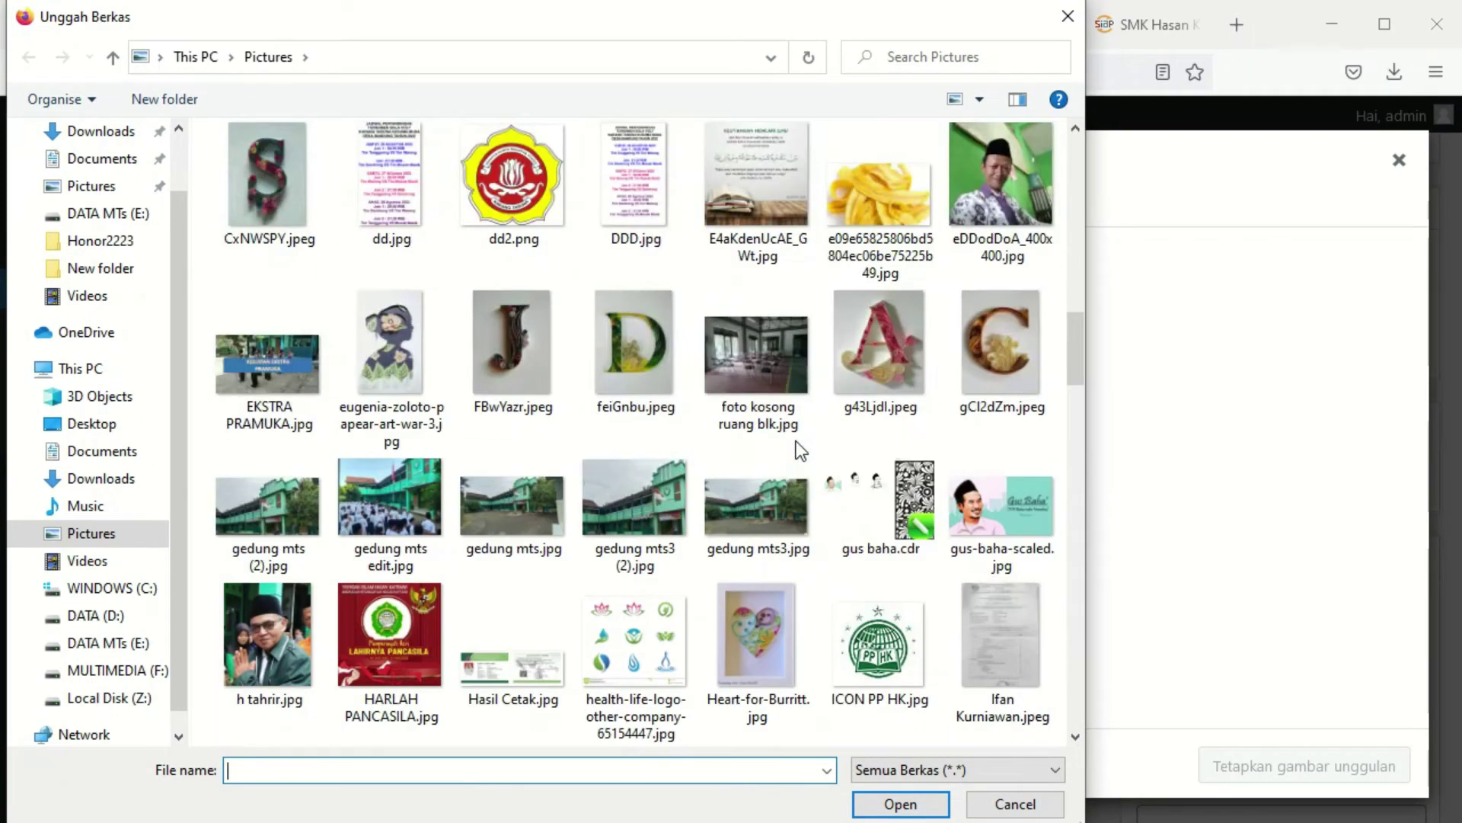
{"action": "scroll", "coordinate": [797, 441], "scroll_direction": "up", "scroll_amount": 3}
{"action": "scroll", "coordinate": [762, 457], "scroll_direction": "down", "scroll_amount": 1}
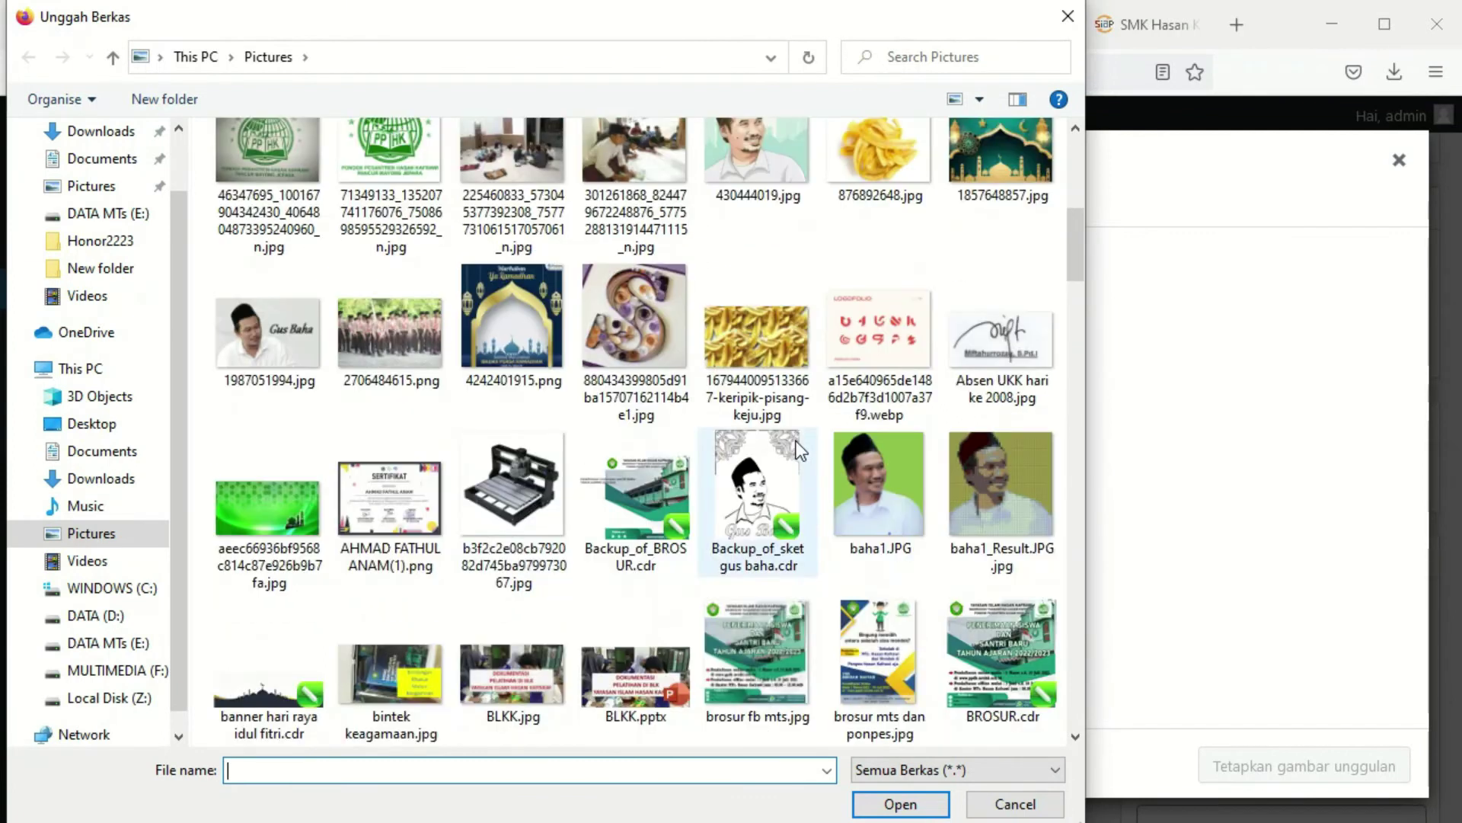
{"action": "scroll", "coordinate": [449, 488], "scroll_direction": "down", "scroll_amount": 4}
{"action": "left_click", "coordinate": [432, 451]}
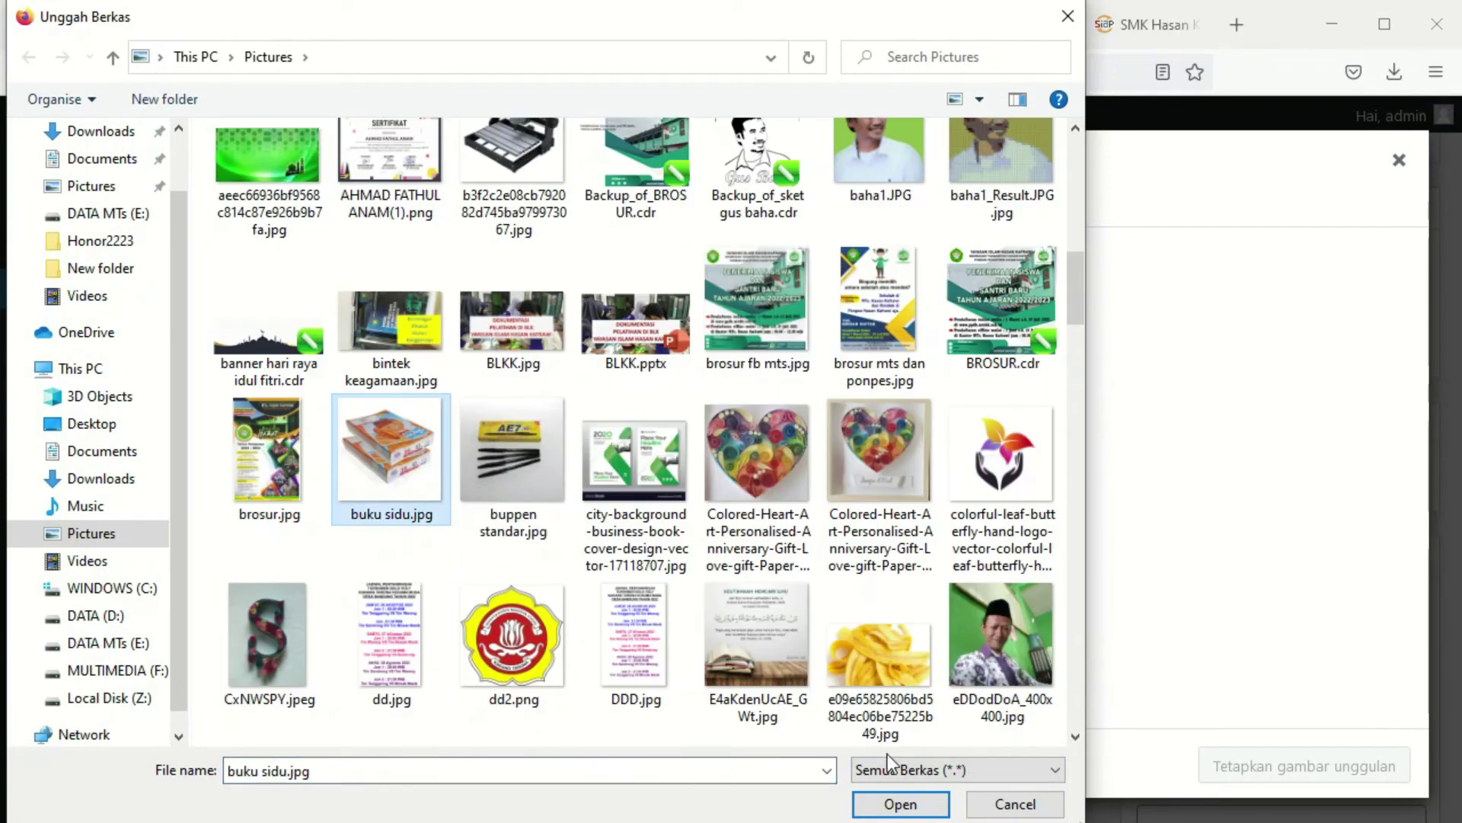
{"action": "left_click", "coordinate": [906, 803]}
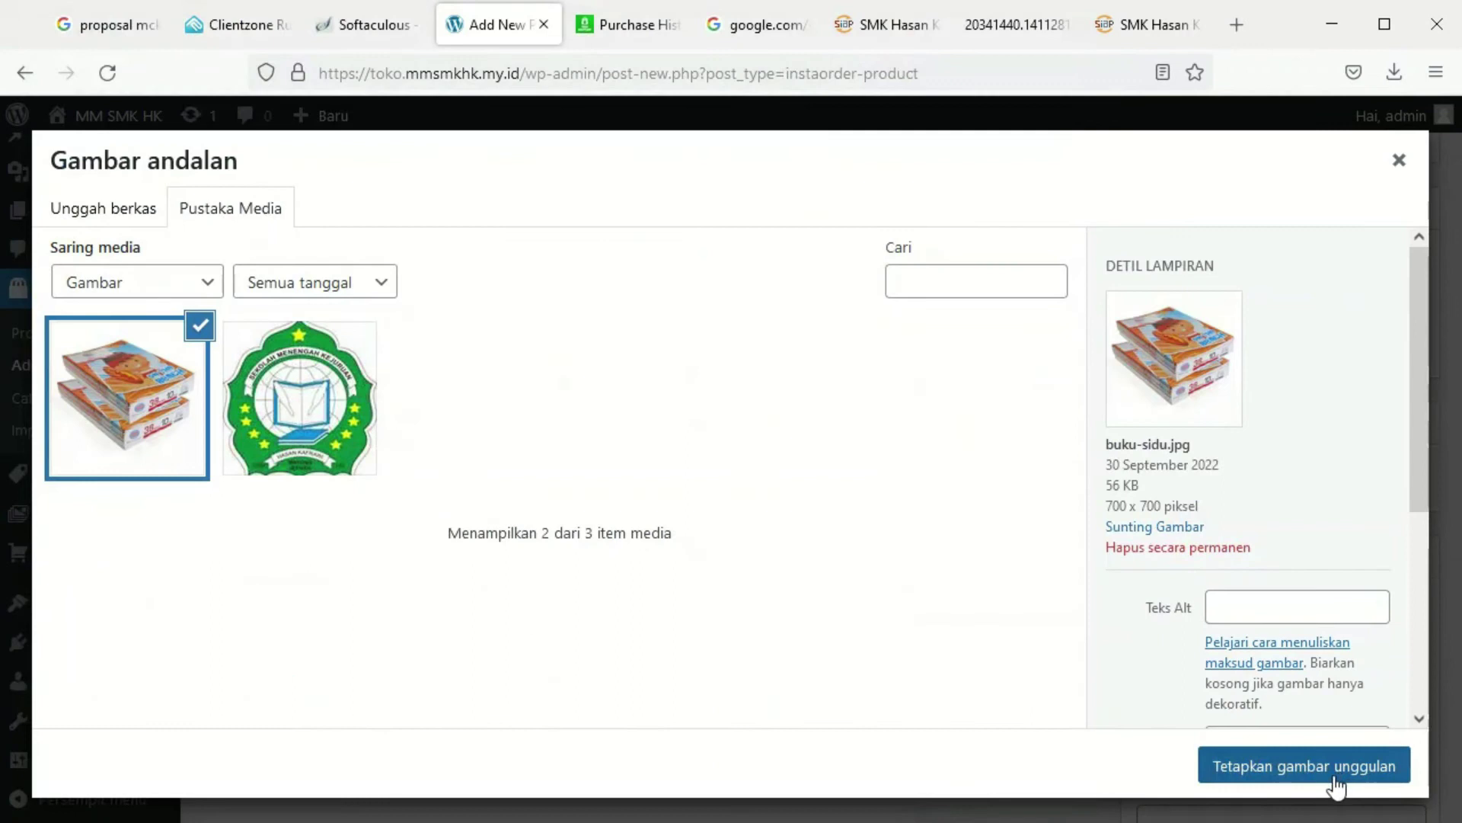
{"action": "left_click", "coordinate": [1333, 778]}
Publish Buku Tulis Sidu and open the live storefront in a new tab
{"action": "left_click", "coordinate": [1365, 488]}
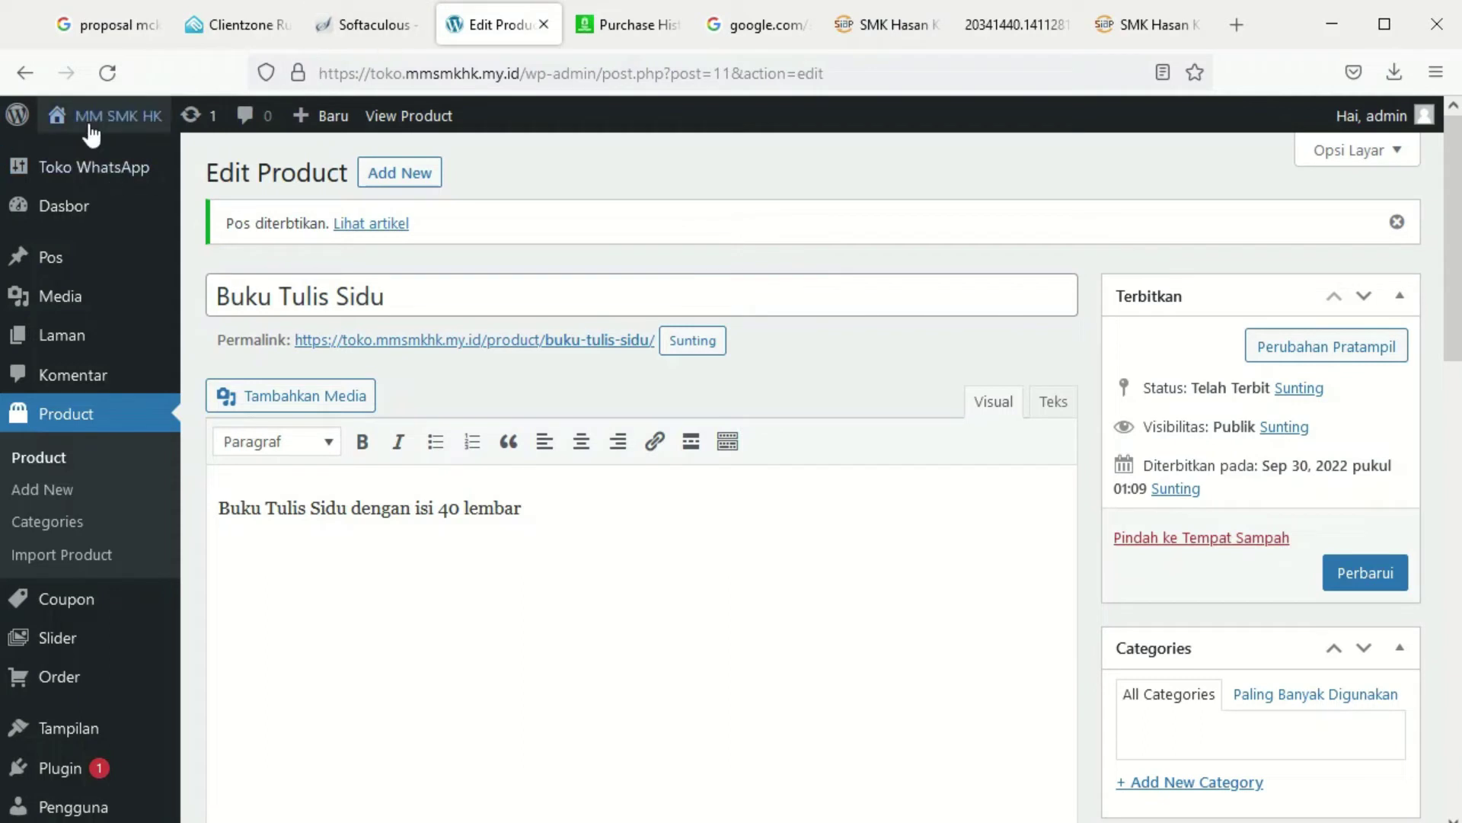
{"action": "right_click", "coordinate": [106, 149]}
{"action": "left_click", "coordinate": [198, 180]}
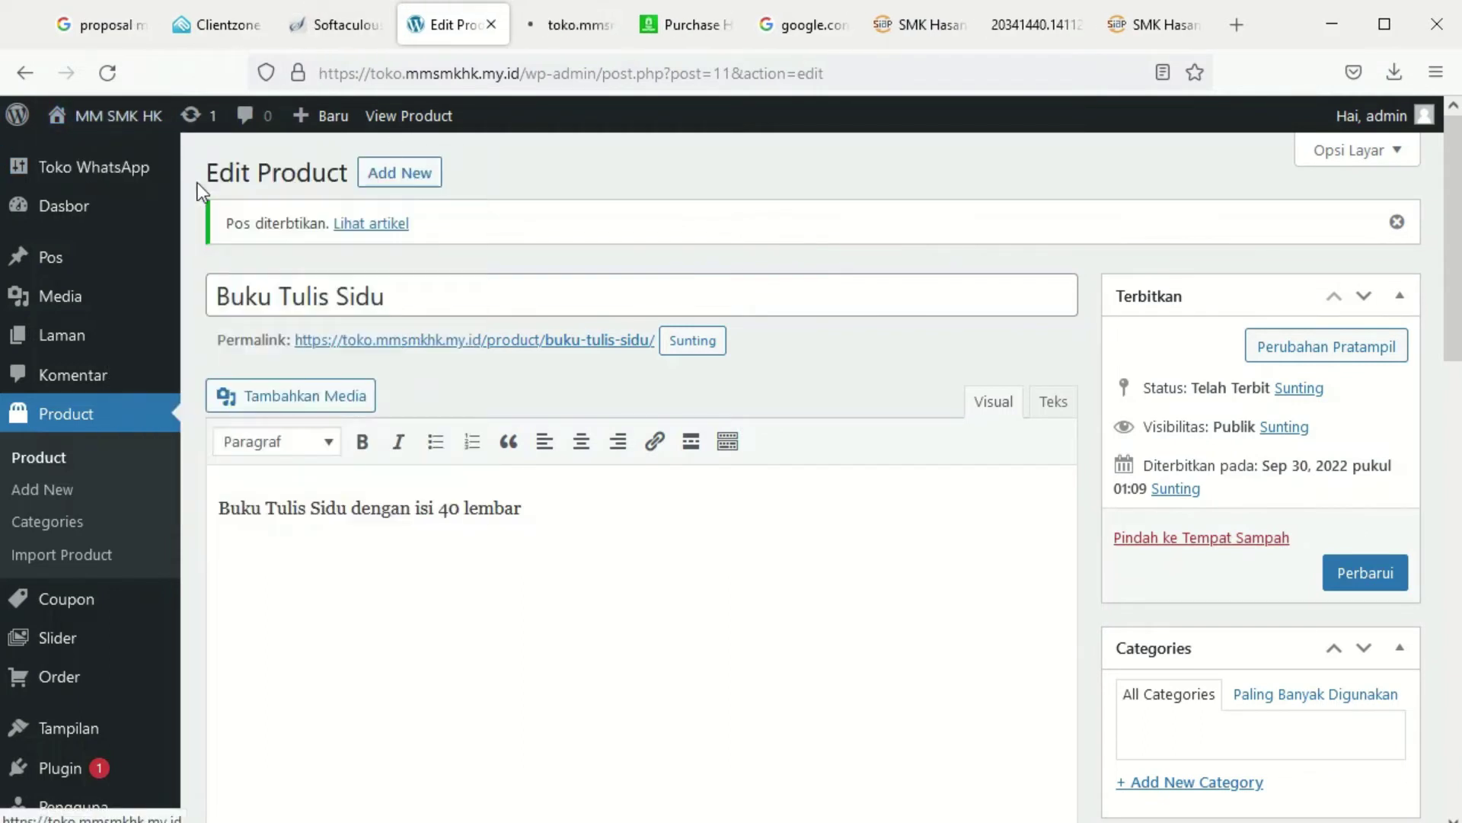
Close the extra browser tabs and return to the Buku Tulis Sidu product editor
{"action": "left_click", "coordinate": [719, 23]}
{"action": "left_click", "coordinate": [729, 30]}
{"action": "left_click", "coordinate": [729, 30]}
{"action": "left_click", "coordinate": [729, 30]}
{"action": "left_click", "coordinate": [730, 31]}
{"action": "left_click", "coordinate": [729, 31]}
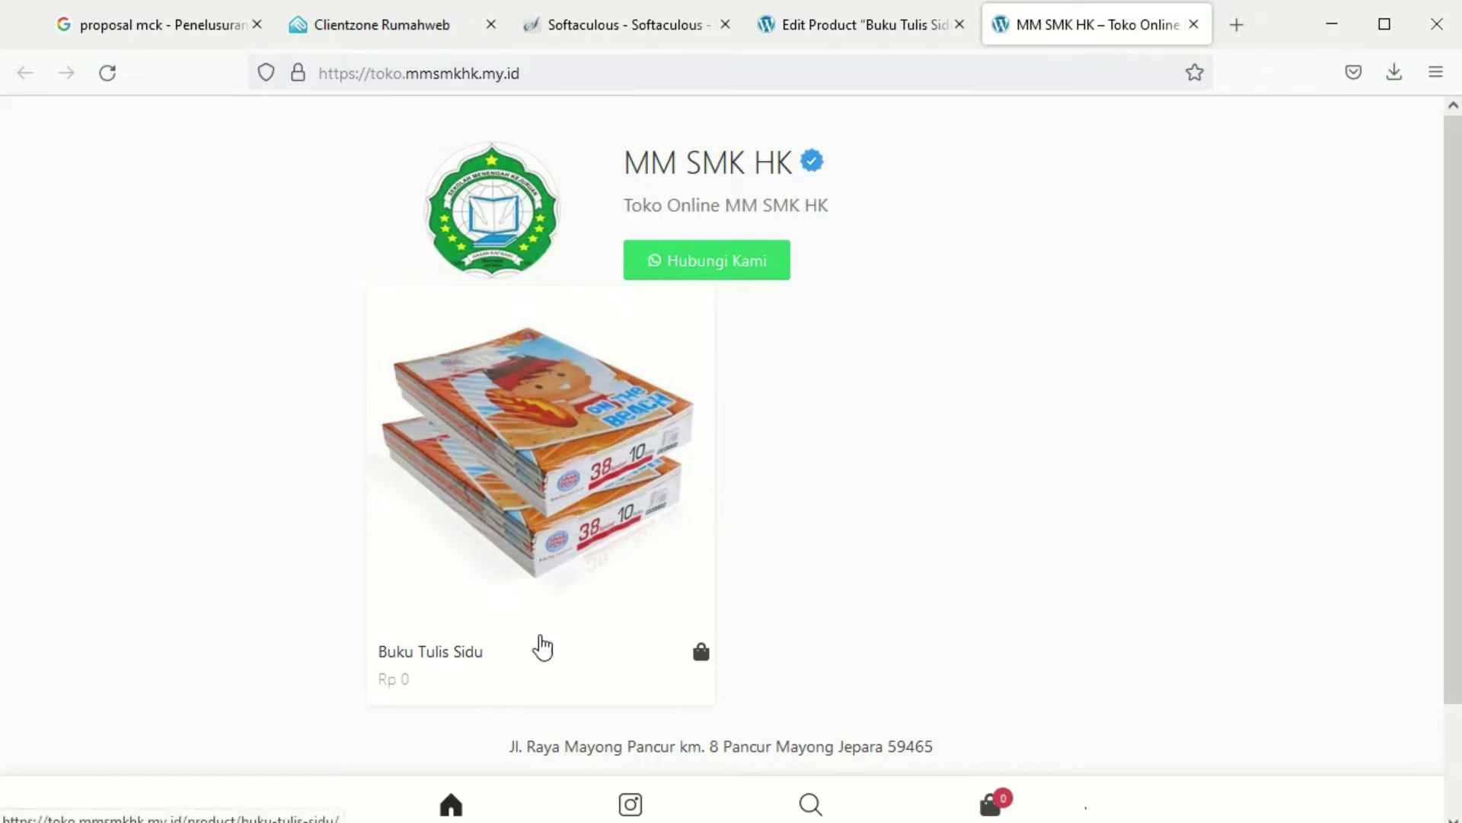
{"action": "left_click", "coordinate": [845, 25]}
Change the Buku Tulis Sidu price from 0 to 3000 and update the product
{"action": "scroll", "coordinate": [533, 529], "scroll_direction": "down", "scroll_amount": 15}
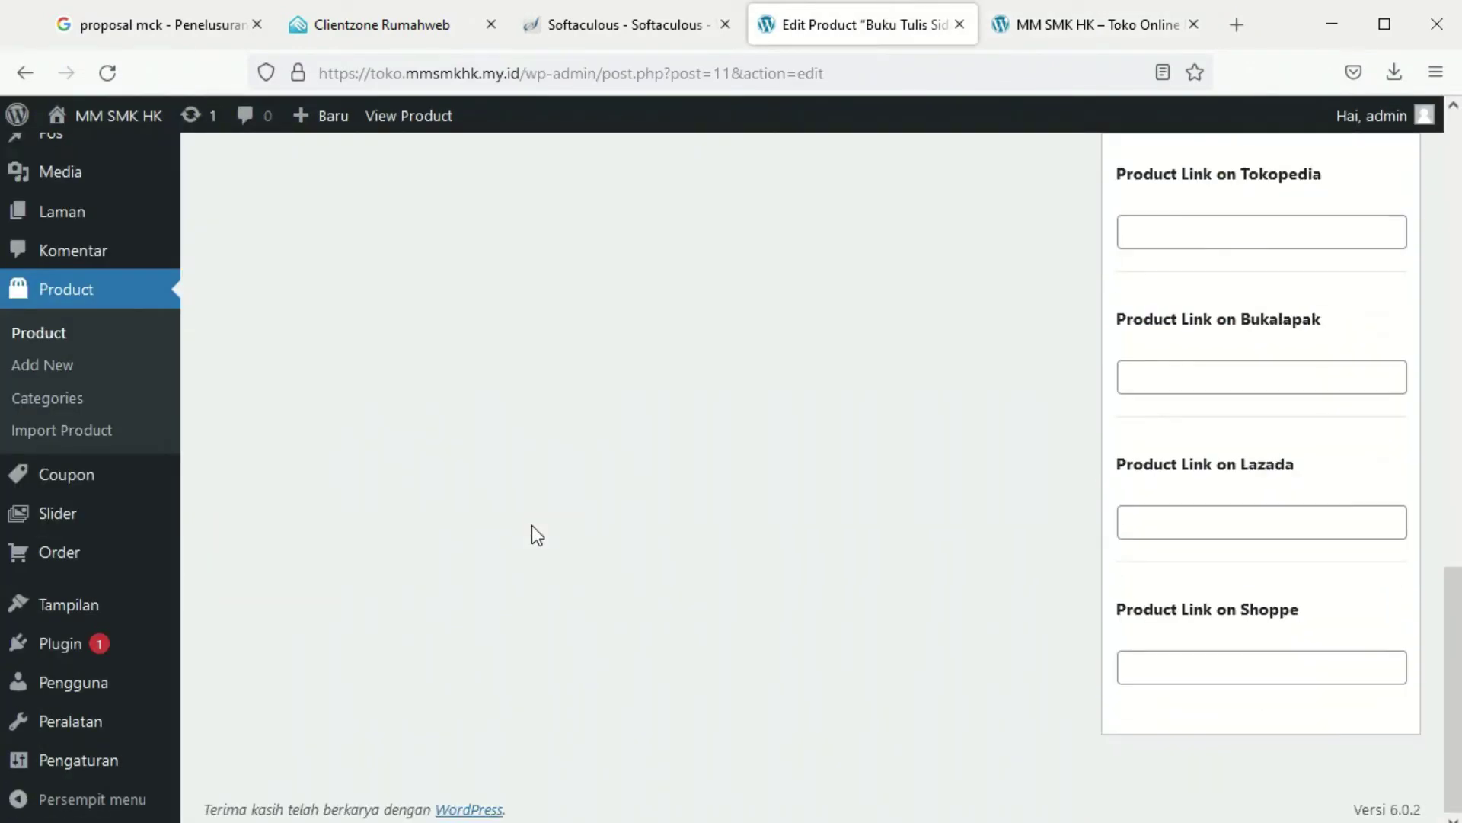
{"action": "scroll", "coordinate": [532, 524], "scroll_direction": "up", "scroll_amount": 8}
{"action": "left_click", "coordinate": [569, 471]}
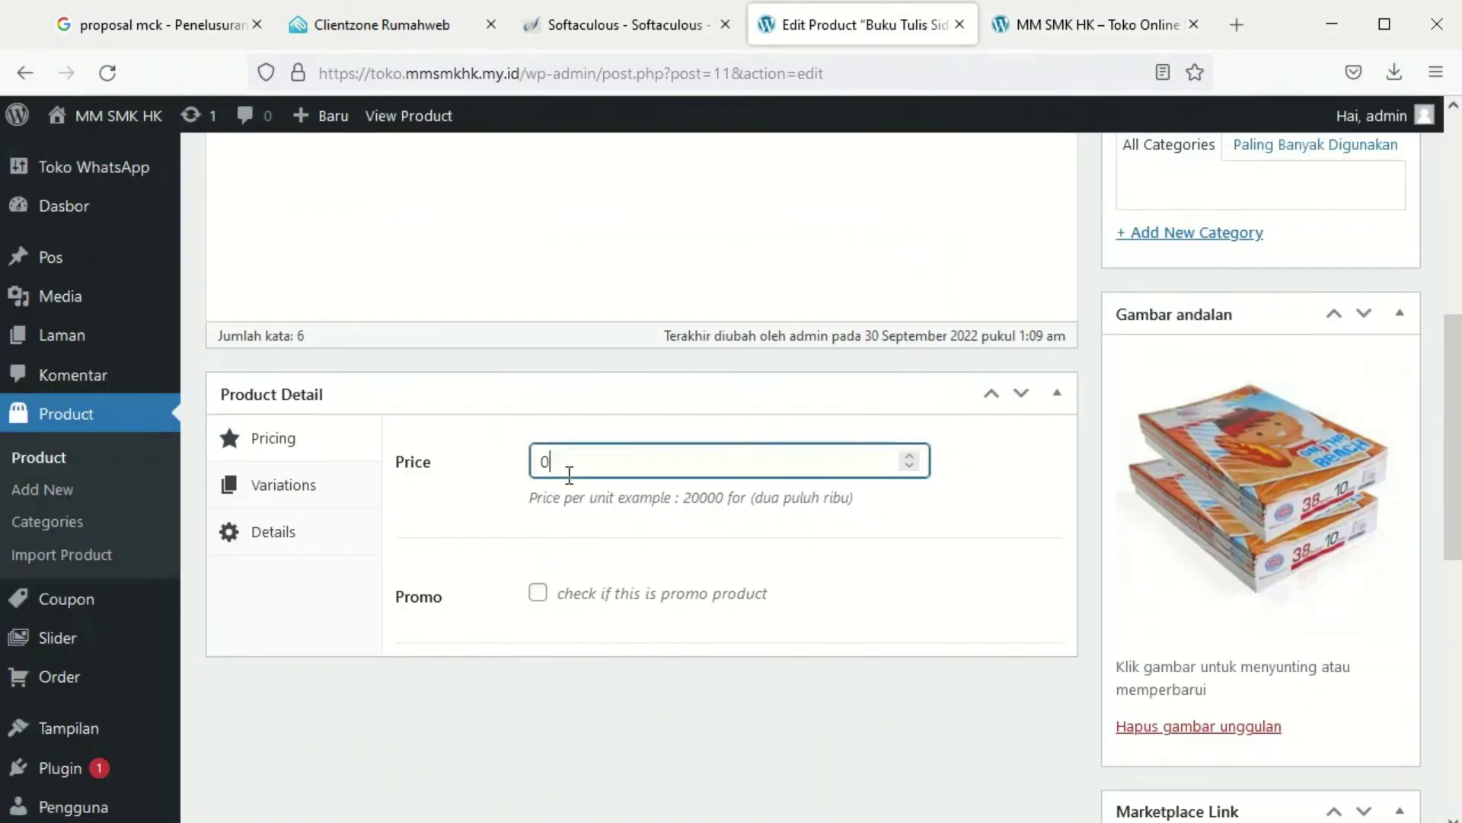
{"action": "left_click_drag", "start_coordinate": [568, 468], "coordinate": [432, 478]}
{"action": "type", "text": "3000"}
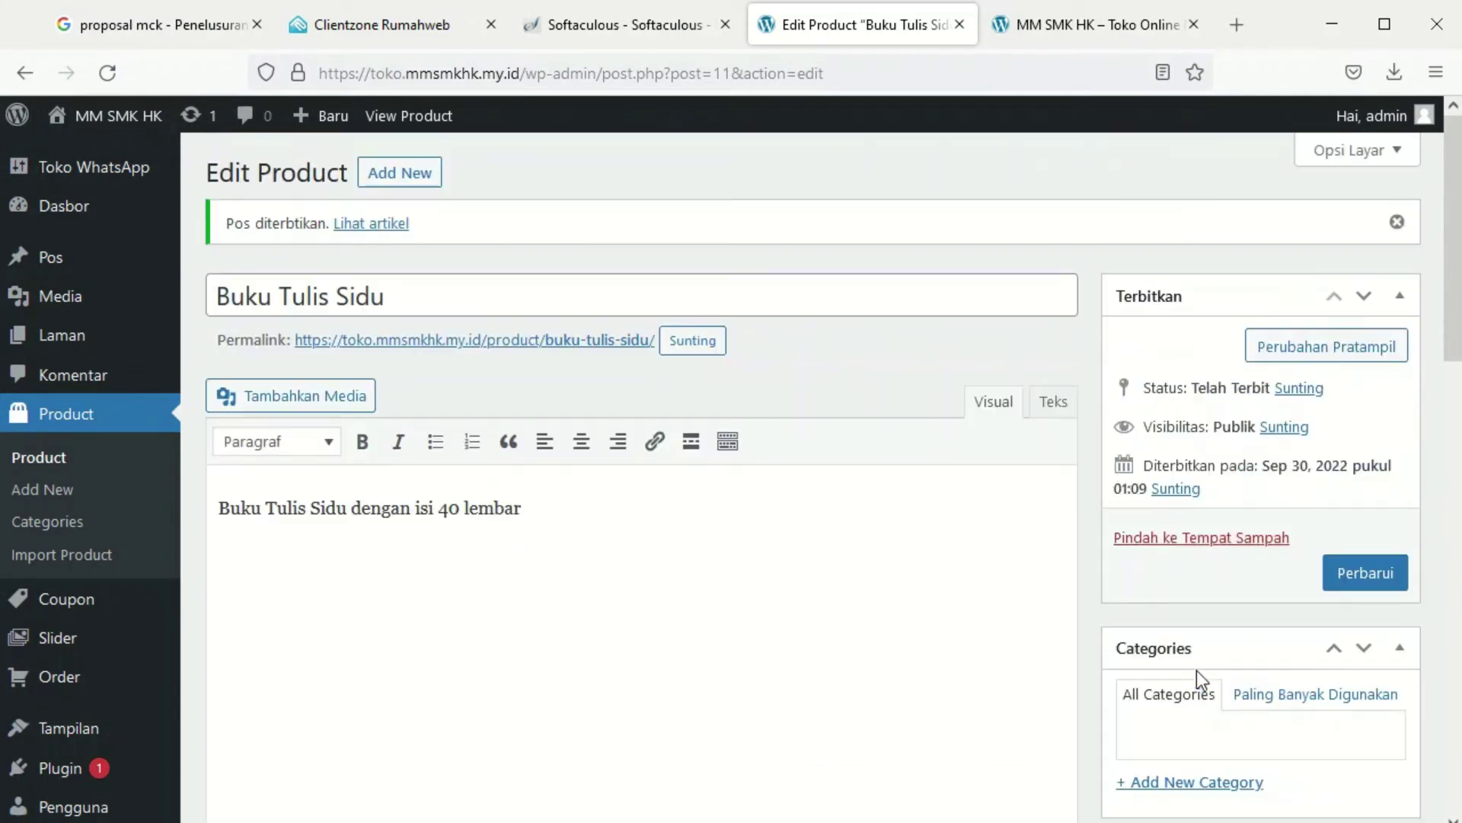
{"action": "scroll", "coordinate": [1196, 670], "scroll_direction": "up", "scroll_amount": 7}
{"action": "left_click", "coordinate": [1380, 573]}
Add the new product categories Buku Tulis and Bulpen
{"action": "scroll", "coordinate": [1388, 574], "scroll_direction": "down", "scroll_amount": 5}
{"action": "scroll", "coordinate": [1391, 587], "scroll_direction": "down", "scroll_amount": 1}
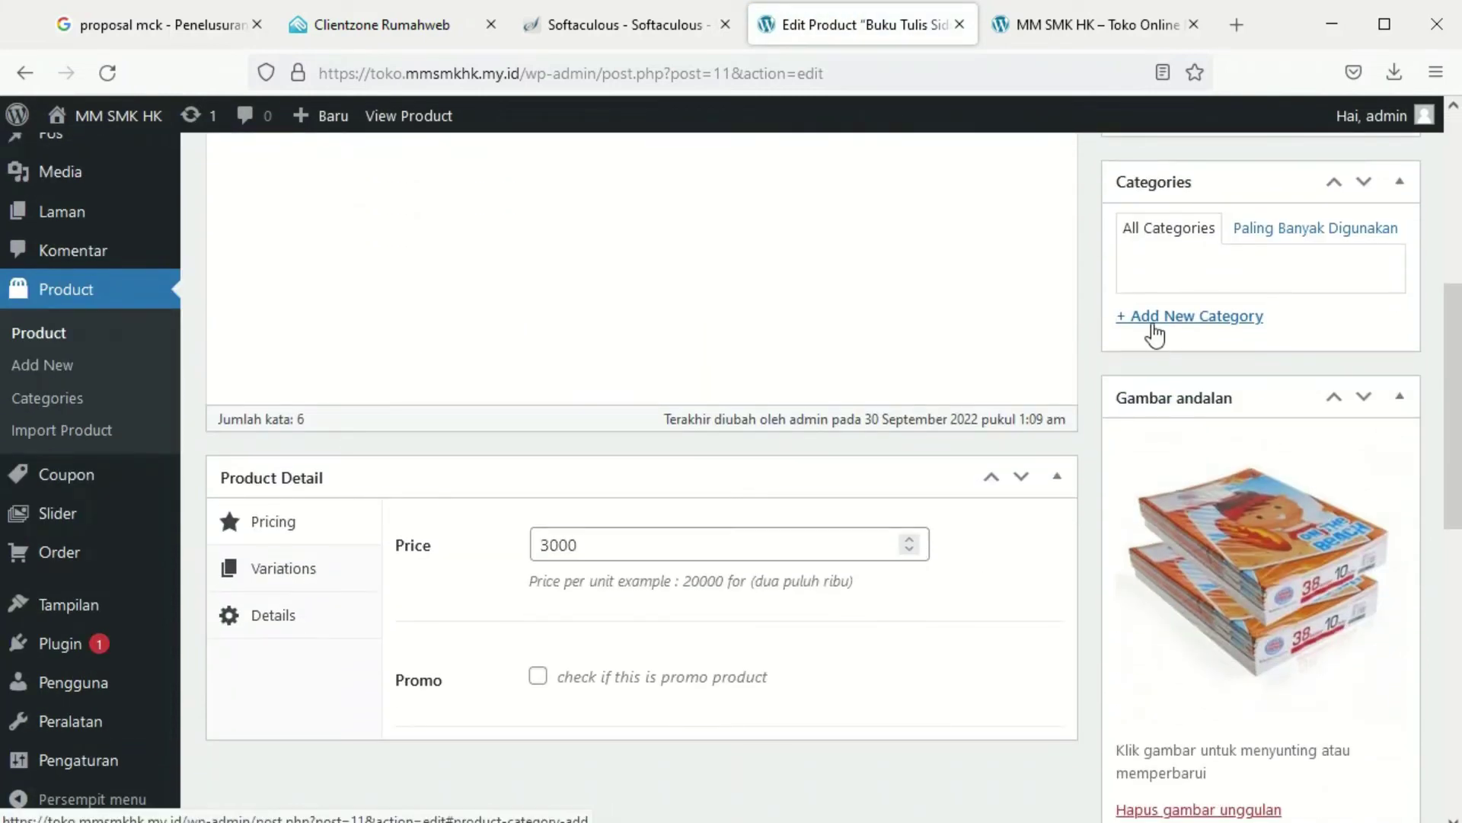
{"action": "left_click", "coordinate": [1156, 334]}
{"action": "type", "text": "Buku Tulis"}
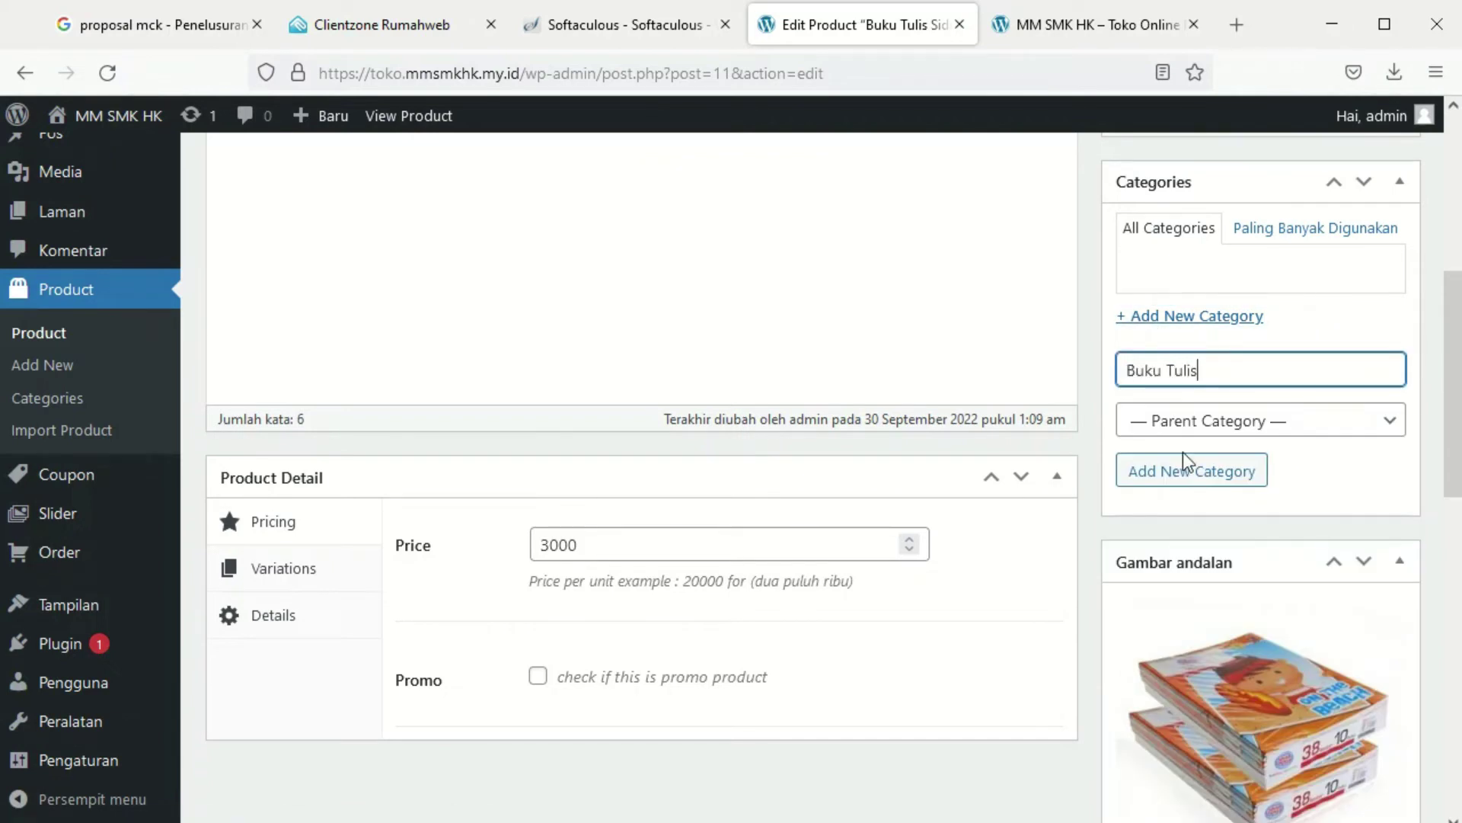
{"action": "left_click", "coordinate": [1185, 464]}
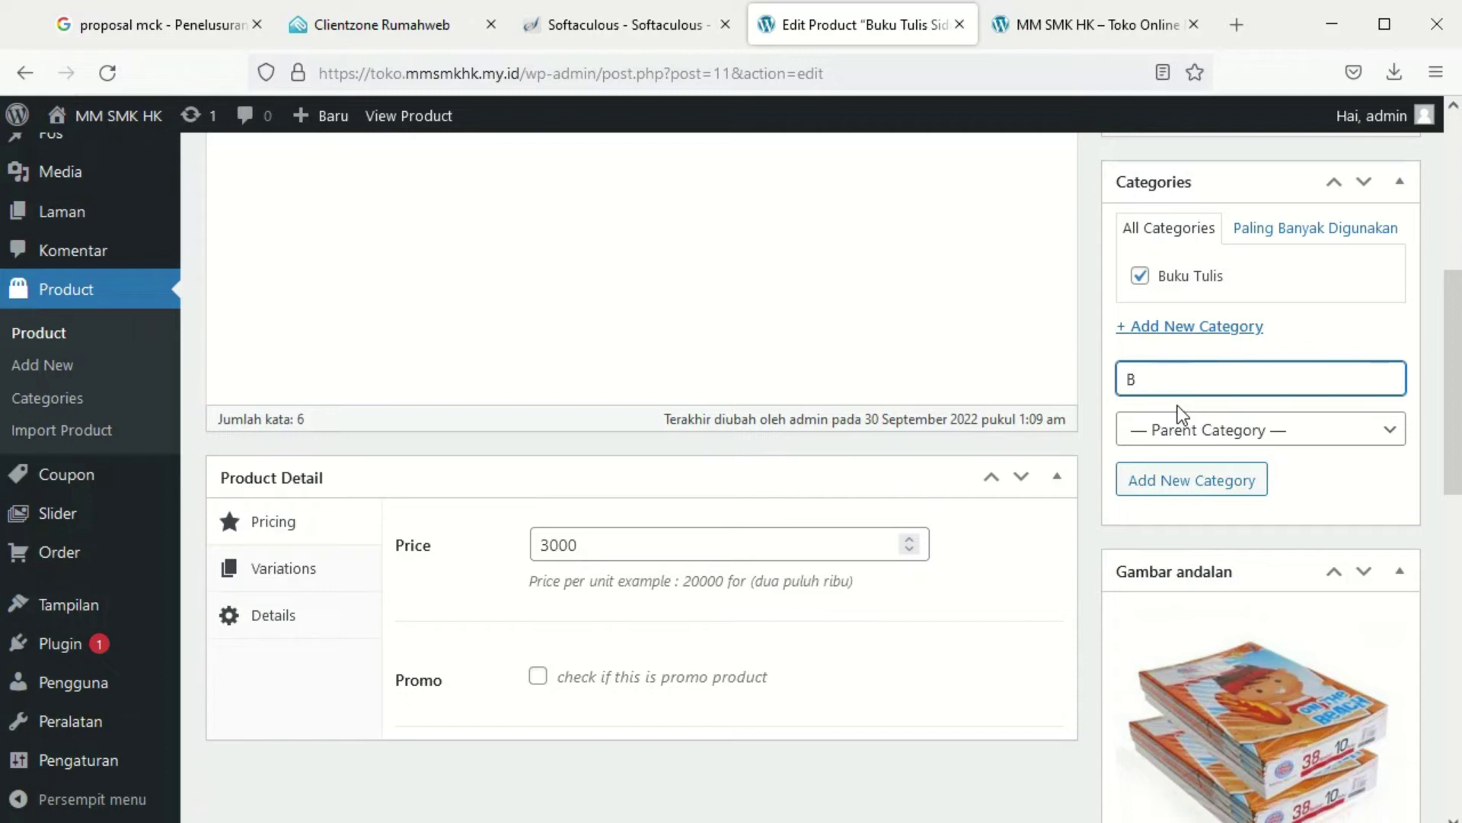
{"action": "type", "text": "ulpen"}
{"action": "left_click", "coordinate": [1191, 480]}
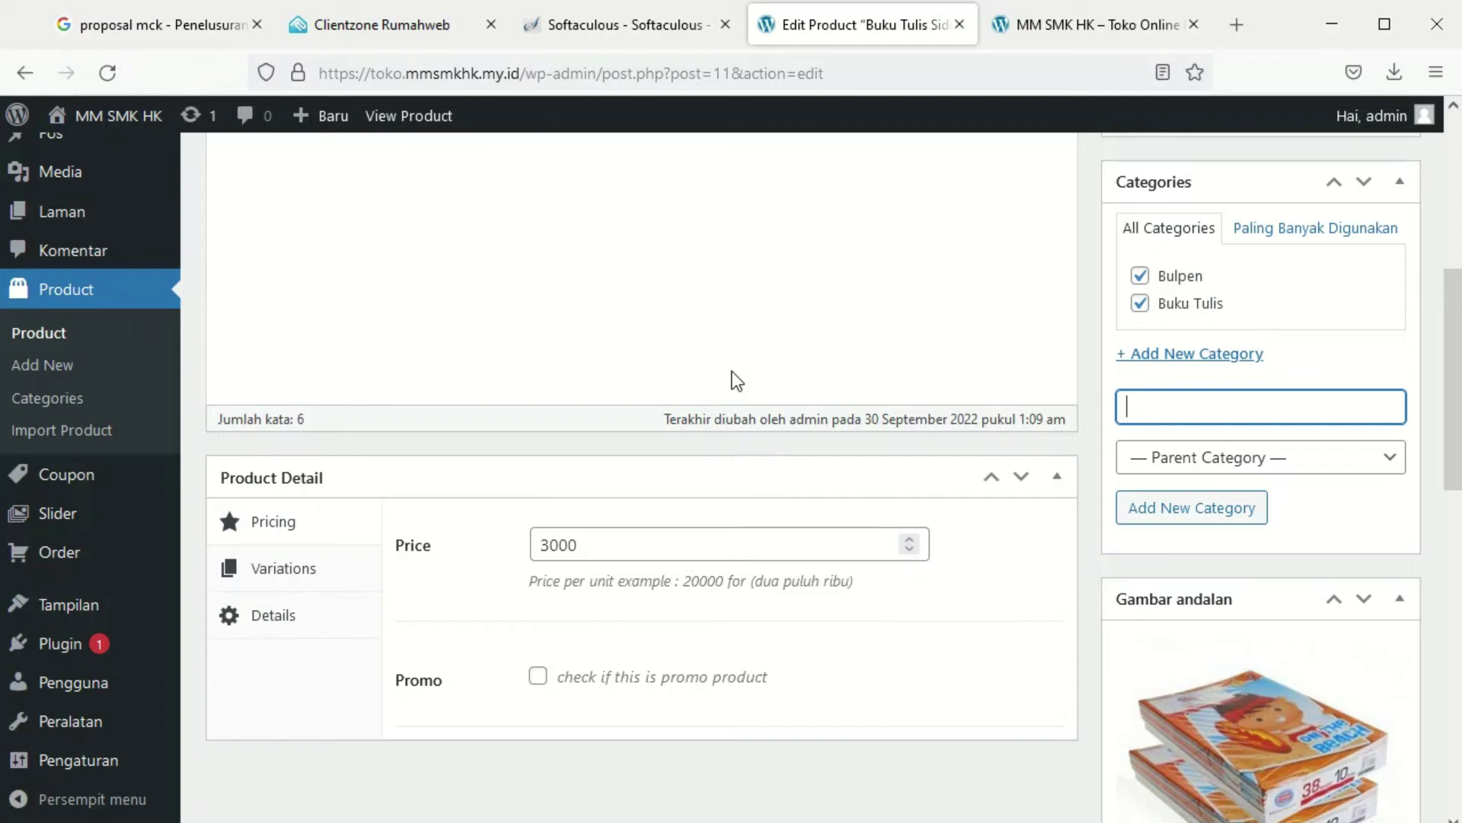
{"action": "scroll", "coordinate": [732, 374], "scroll_direction": "up", "scroll_amount": 6}
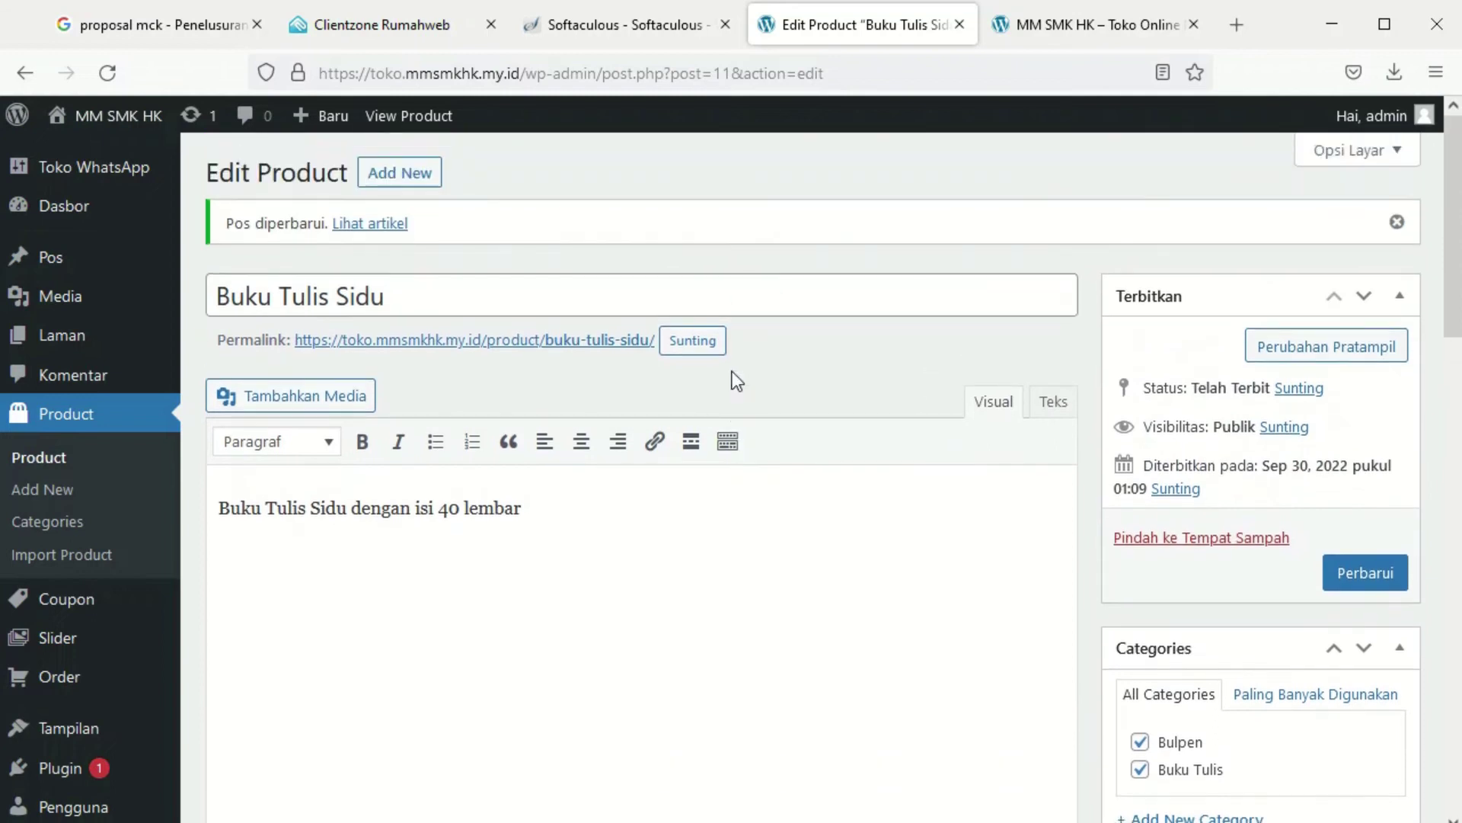
{"action": "scroll", "coordinate": [733, 373], "scroll_direction": "down", "scroll_amount": 3}
Create a new product 'Bulpen Standart' described as 'BUlpen Standar dengan ukuran 0,7'
{"action": "left_click", "coordinate": [61, 457]}
{"action": "left_click", "coordinate": [499, 182]}
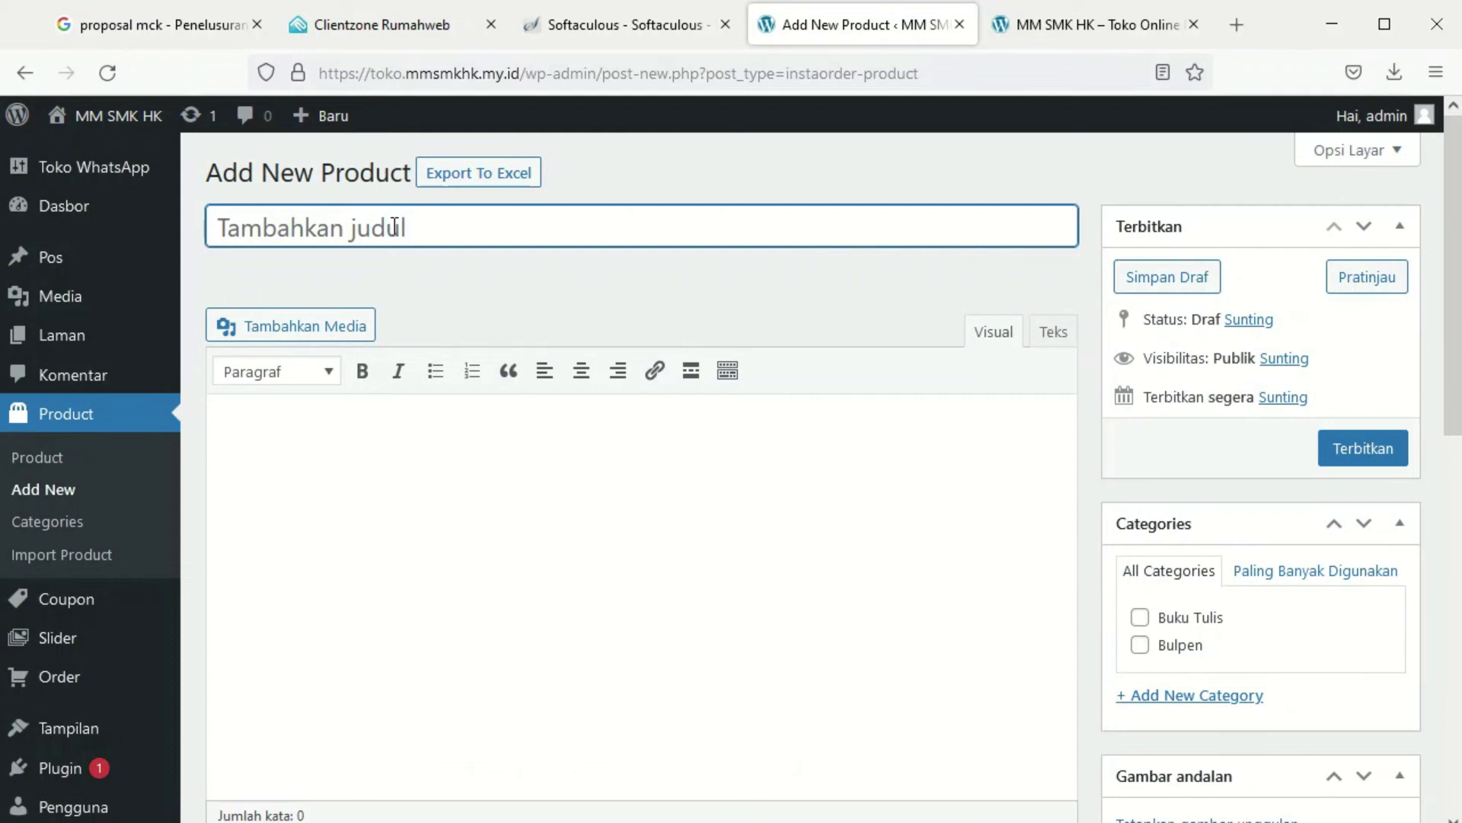
{"action": "type", "text": "Bulp"}
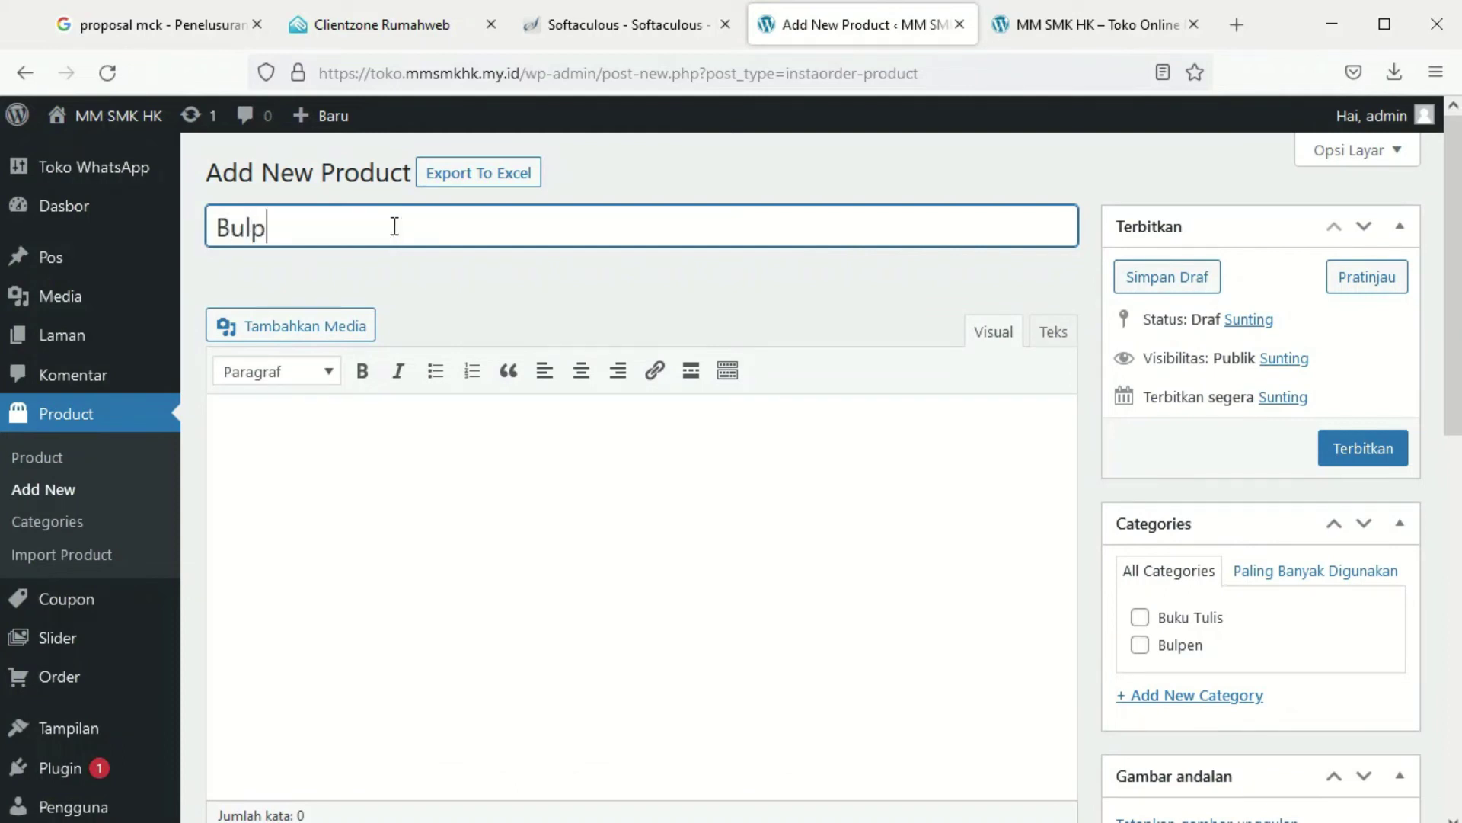
{"action": "type", "text": "en Stand"}
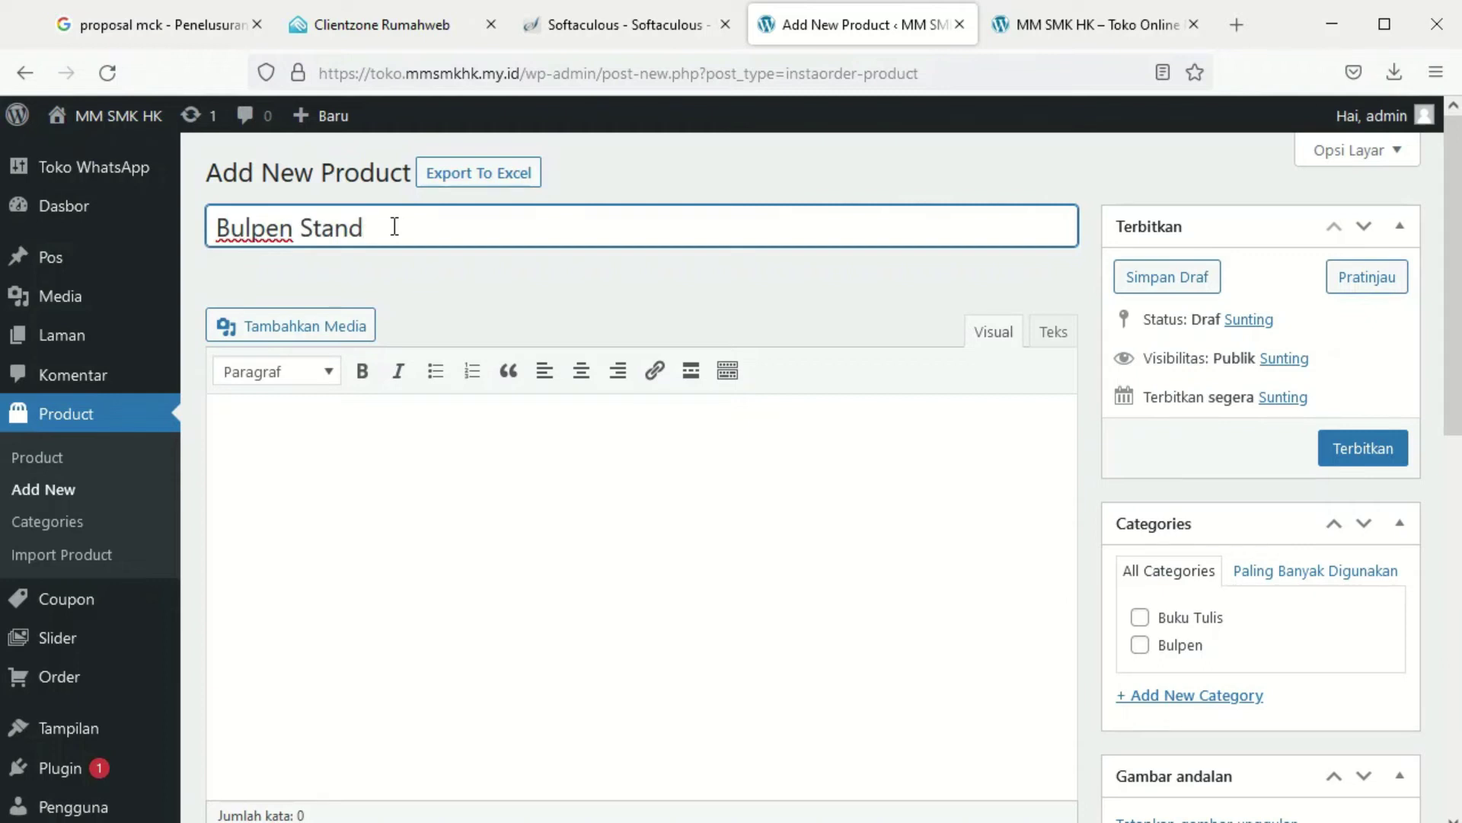
{"action": "type", "text": "art"}
{"action": "left_click", "coordinate": [219, 424]}
{"action": "type", "text": "BUlpen Standar dengan ukuran 0,7"}
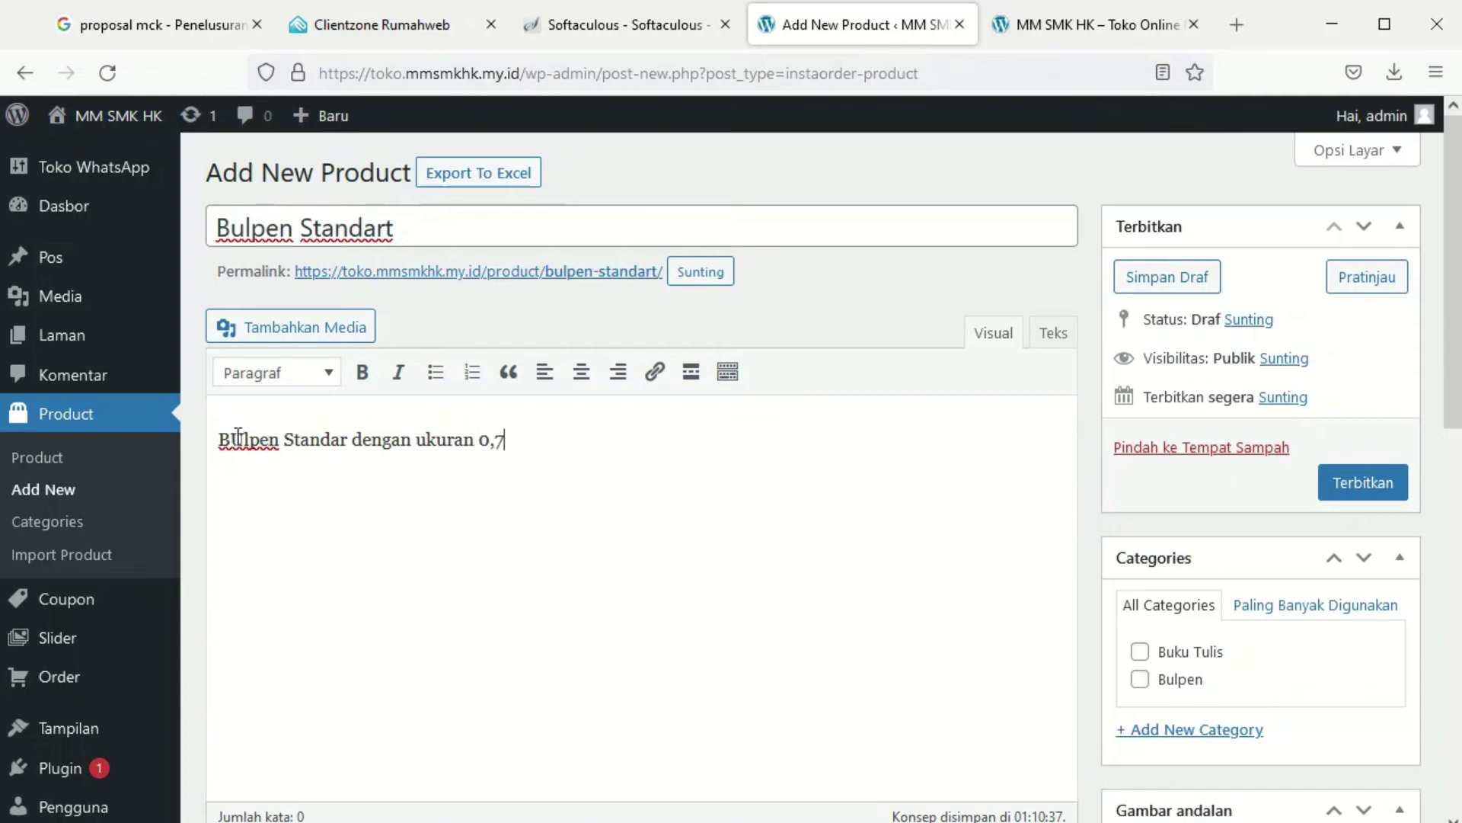
{"action": "scroll", "coordinate": [1337, 675], "scroll_direction": "down", "scroll_amount": 5}
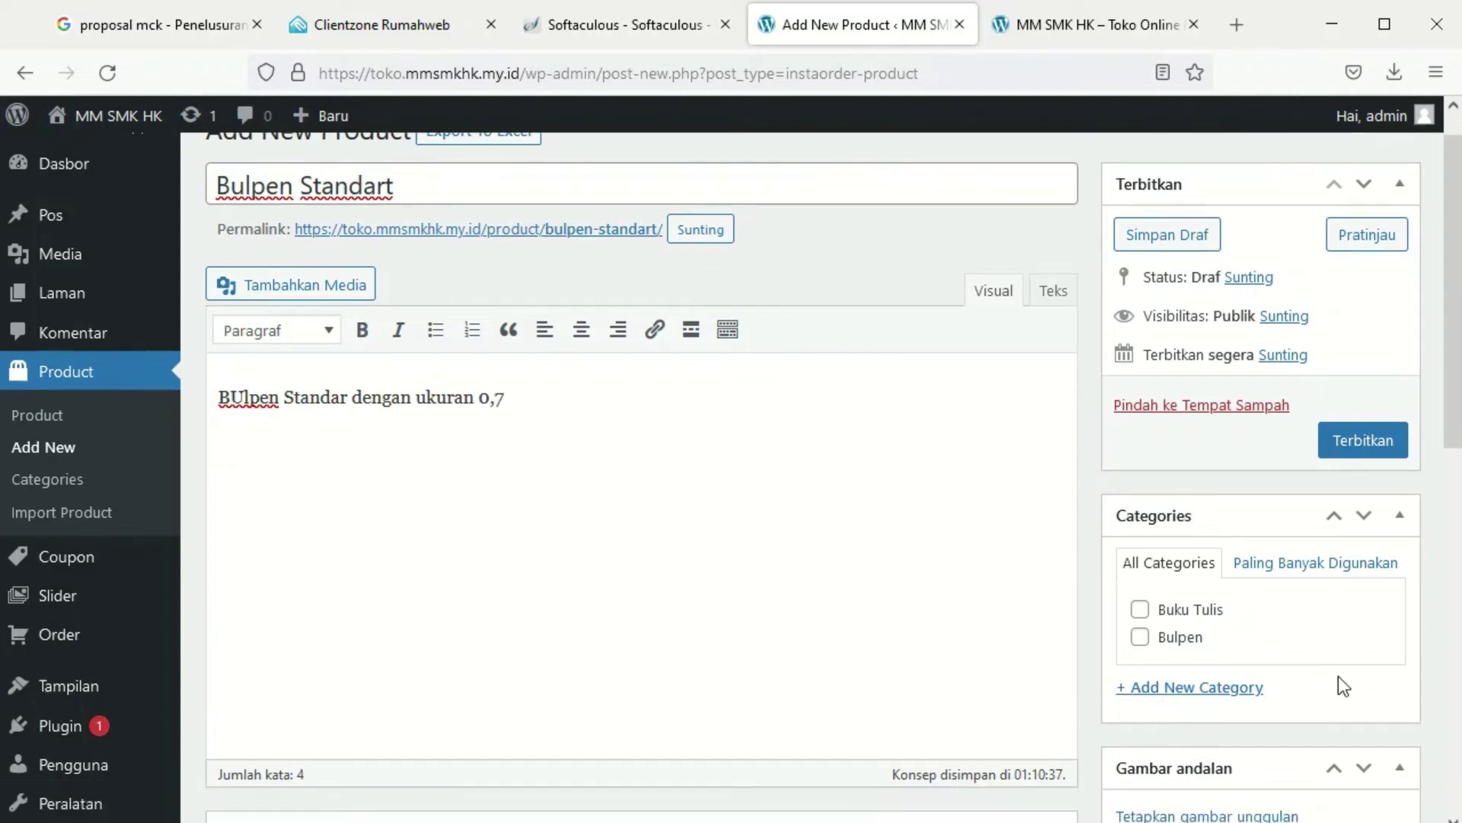
{"action": "left_click", "coordinate": [1197, 524]}
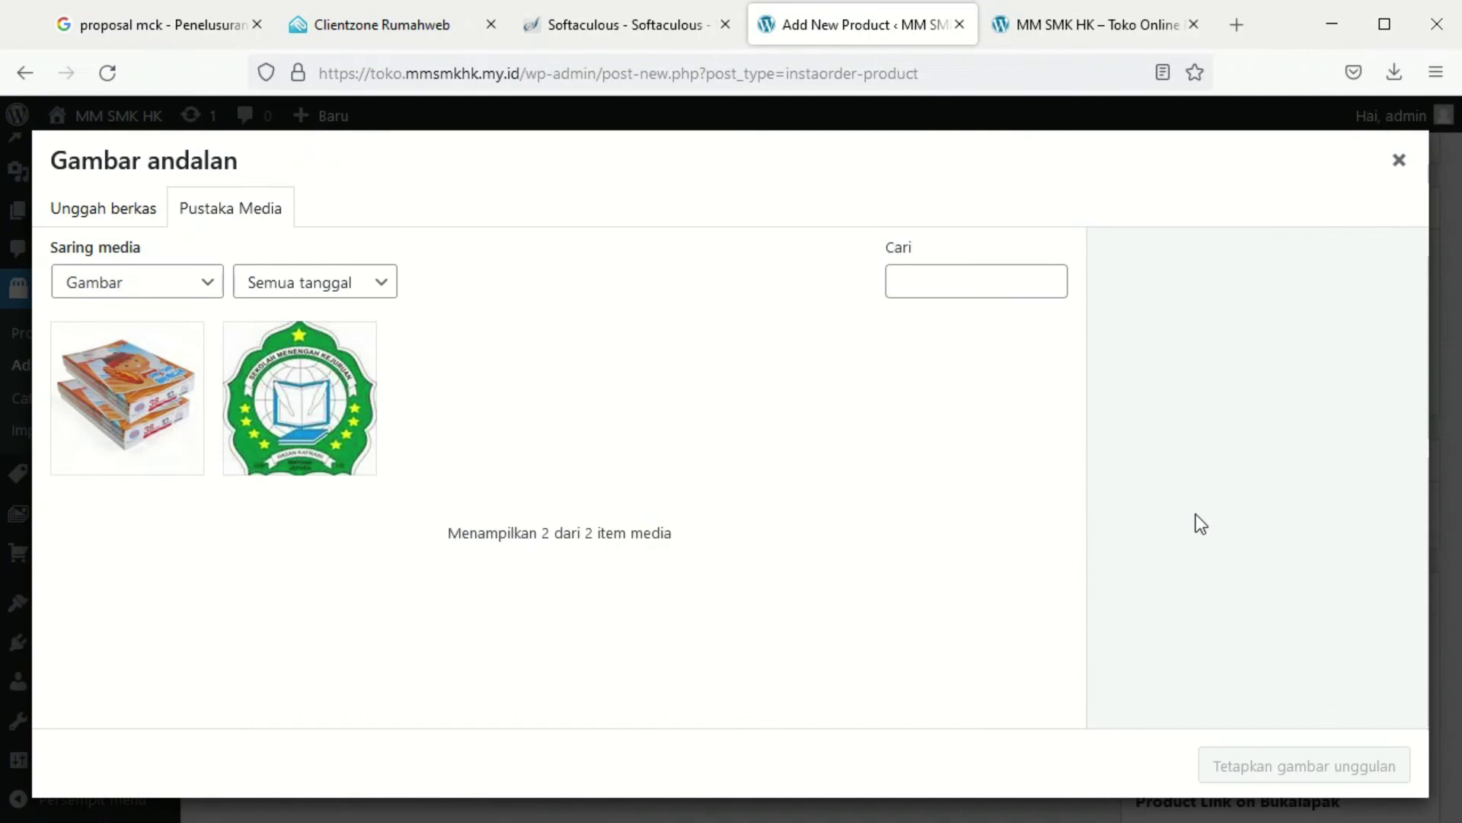
Upload buppen standar.jpg and set it as the Bulpen Standart featured image
{"action": "left_click", "coordinate": [143, 202]}
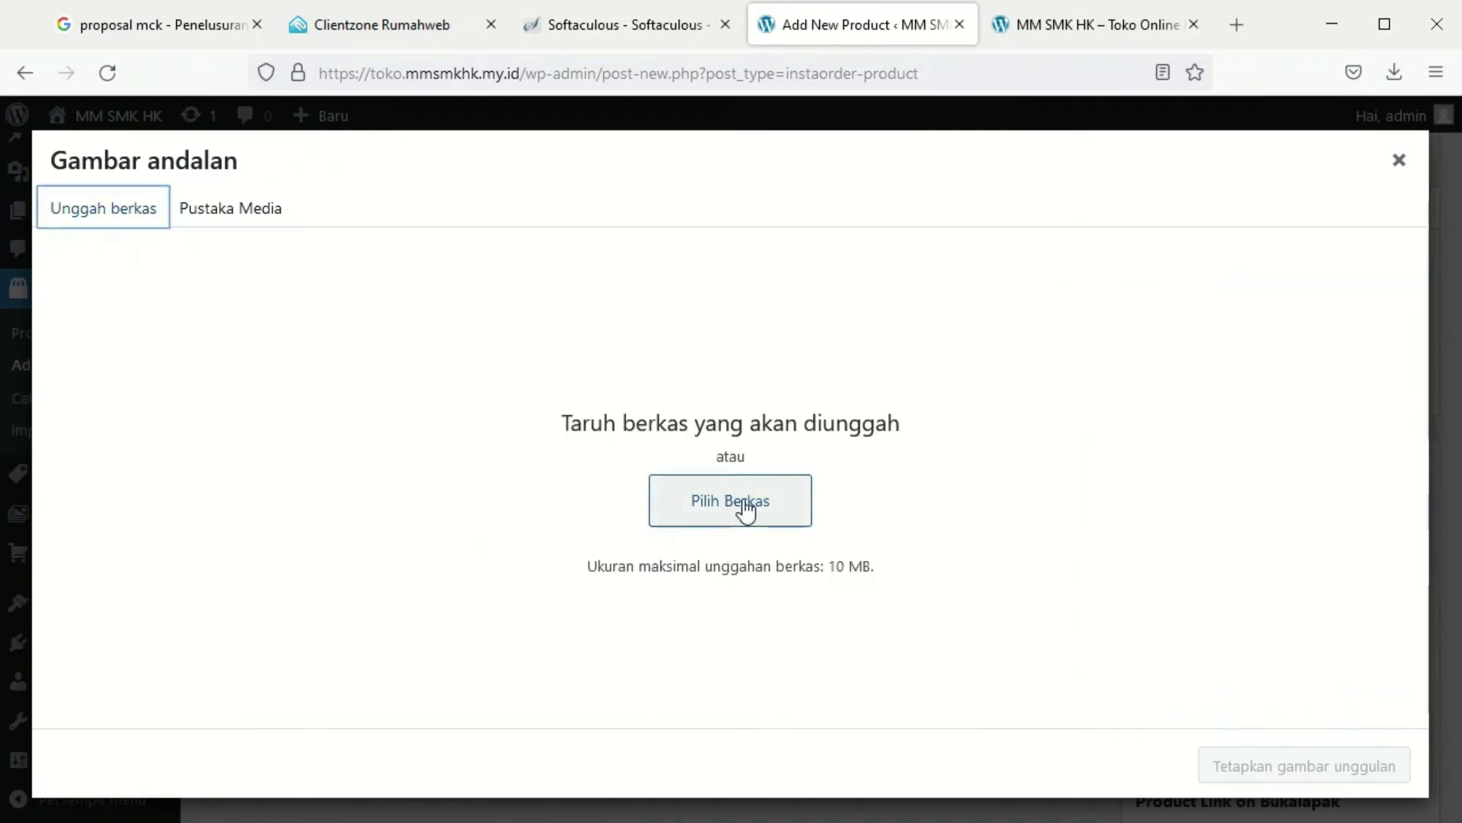
{"action": "left_click", "coordinate": [743, 503]}
{"action": "scroll", "coordinate": [751, 507], "scroll_direction": "down", "scroll_amount": 3}
{"action": "scroll", "coordinate": [746, 499], "scroll_direction": "down", "scroll_amount": 5}
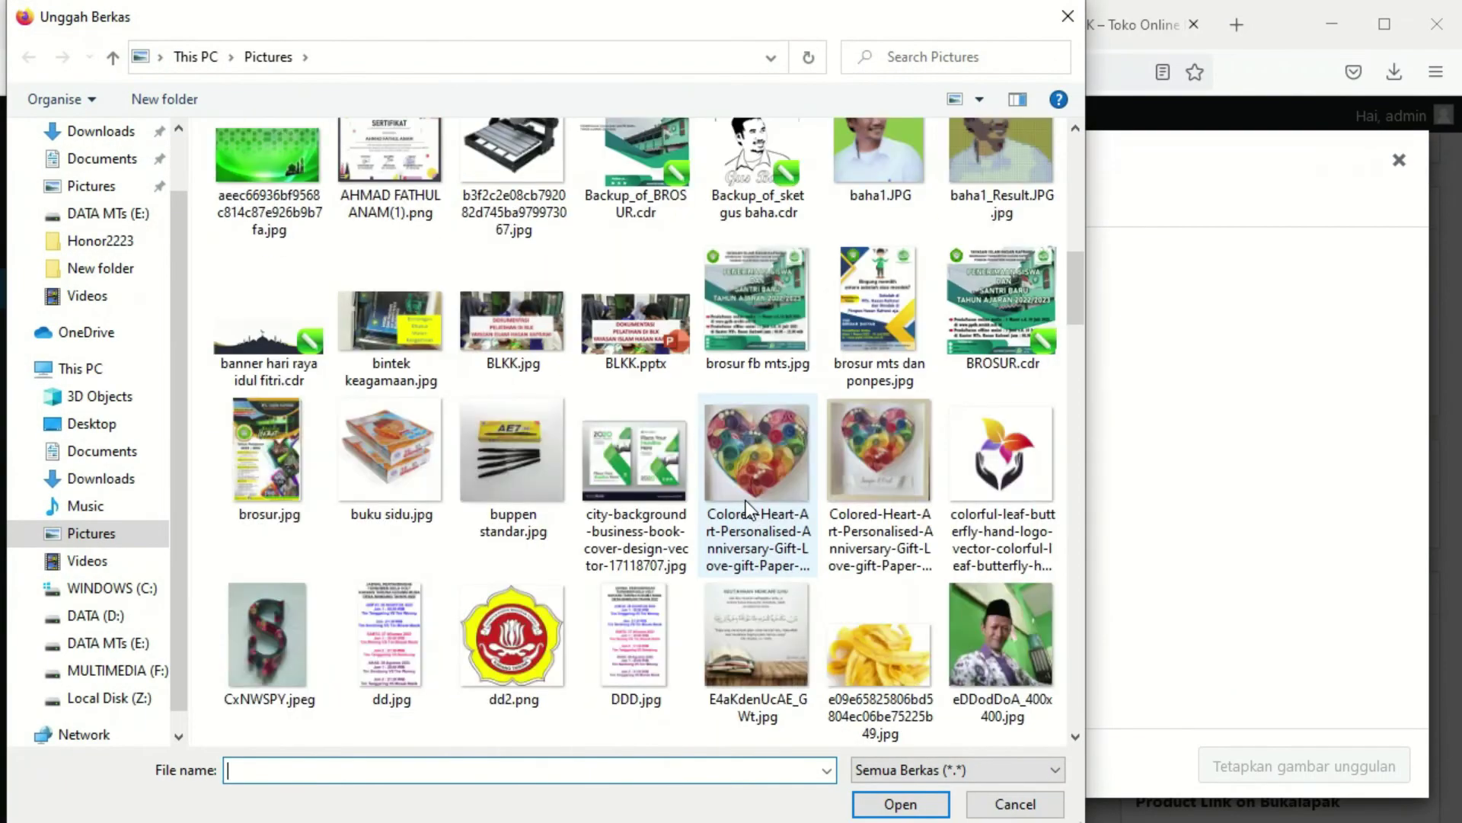
{"action": "left_click", "coordinate": [503, 403]}
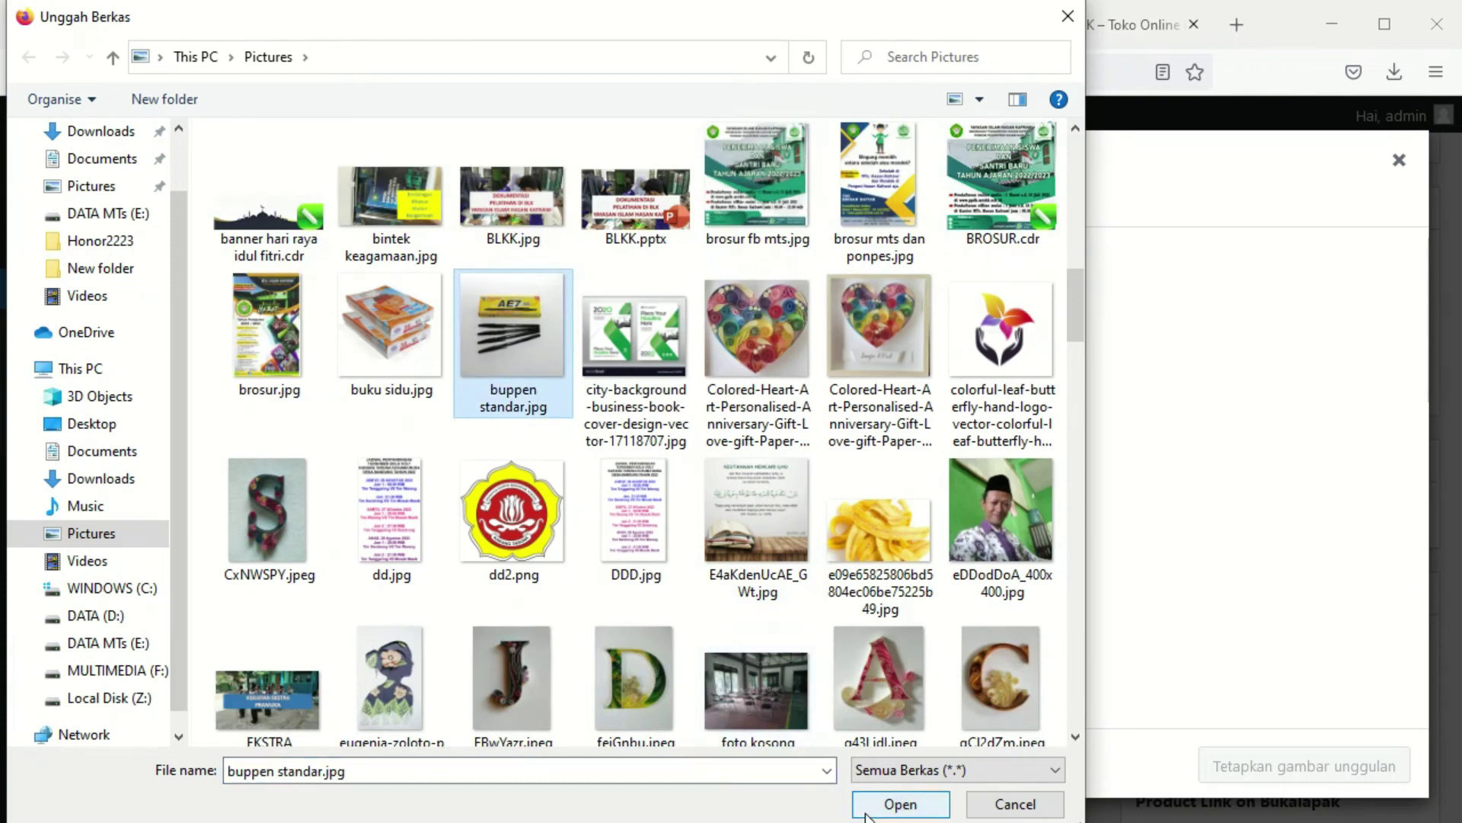
{"action": "left_click", "coordinate": [884, 800]}
{"action": "scroll", "coordinate": [1259, 701], "scroll_direction": "down", "scroll_amount": 3}
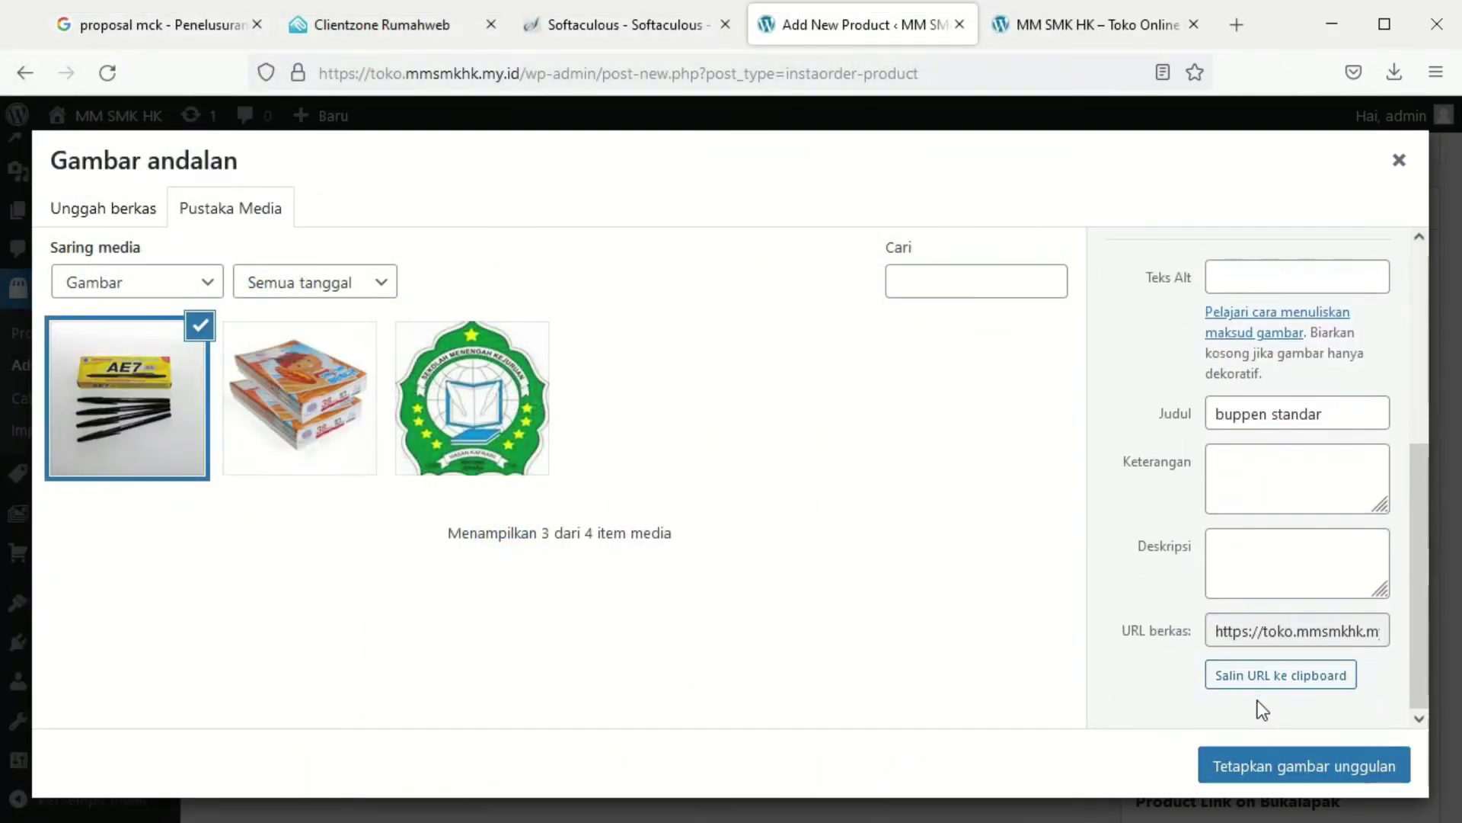
{"action": "left_click", "coordinate": [1256, 775]}
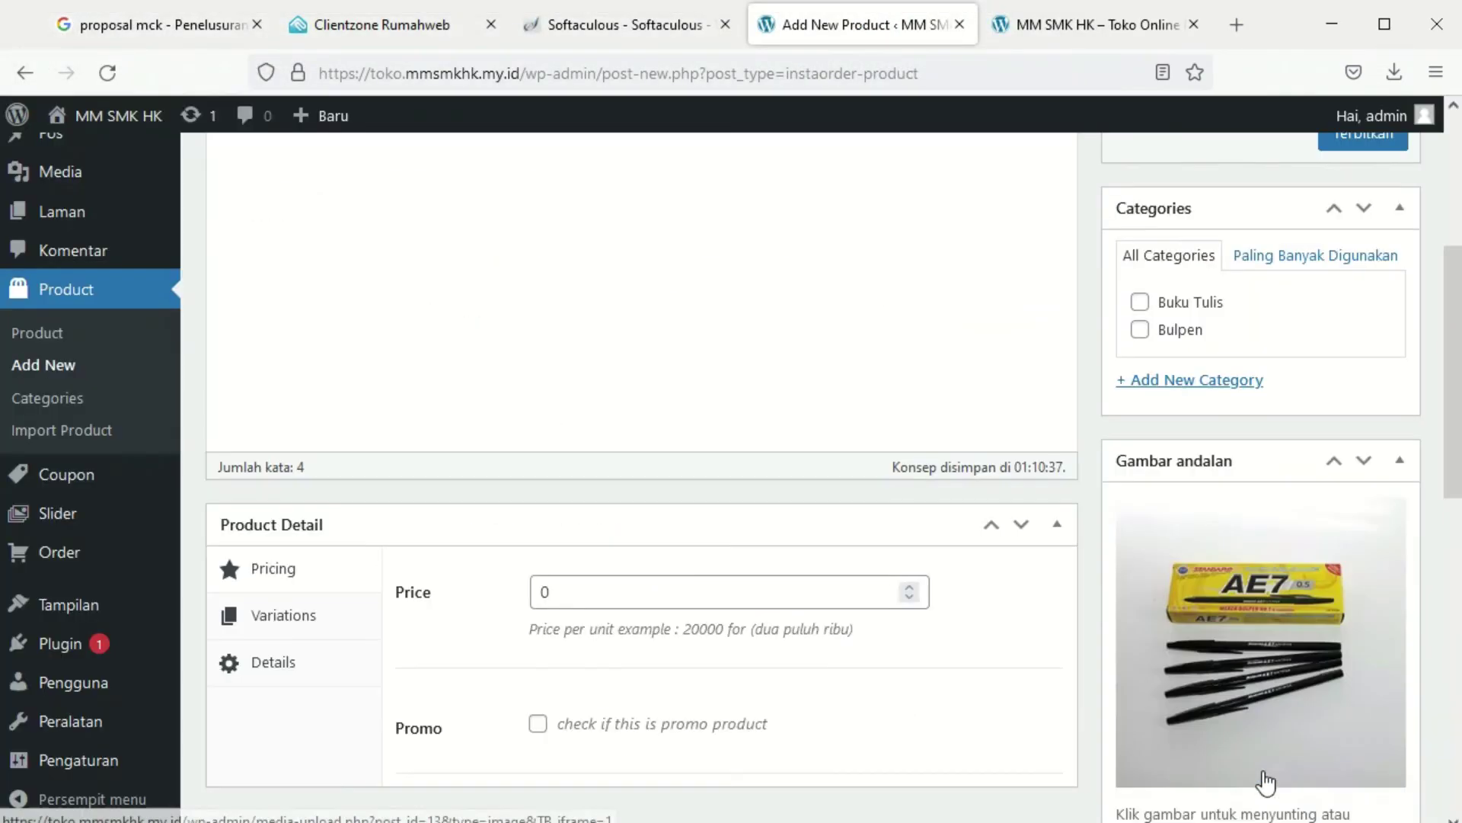
Set the Bulpen Standart price to 2000
{"action": "scroll", "coordinate": [655, 518], "scroll_direction": "down", "scroll_amount": 6}
{"action": "scroll", "coordinate": [656, 523], "scroll_direction": "up", "scroll_amount": 4}
{"action": "left_click", "coordinate": [562, 359]}
{"action": "key", "text": "ctrl+a"}
{"action": "type", "text": "20"}
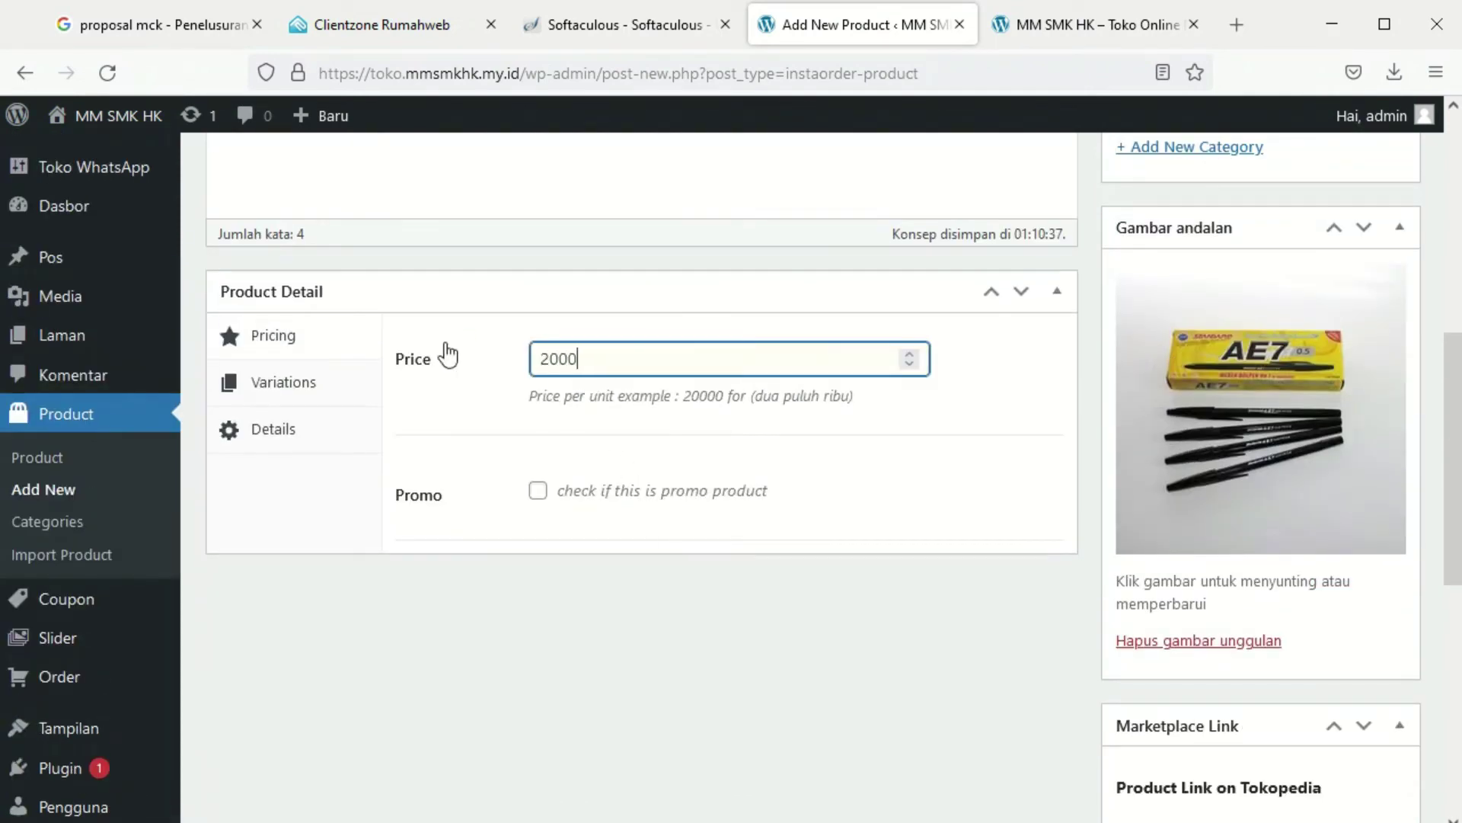
{"action": "scroll", "coordinate": [763, 431], "scroll_direction": "up", "scroll_amount": 8}
Publish Bulpen Standart and file it under the Bulpen category
{"action": "left_click", "coordinate": [1362, 480]}
{"action": "scroll", "coordinate": [1215, 723], "scroll_direction": "down", "scroll_amount": 2}
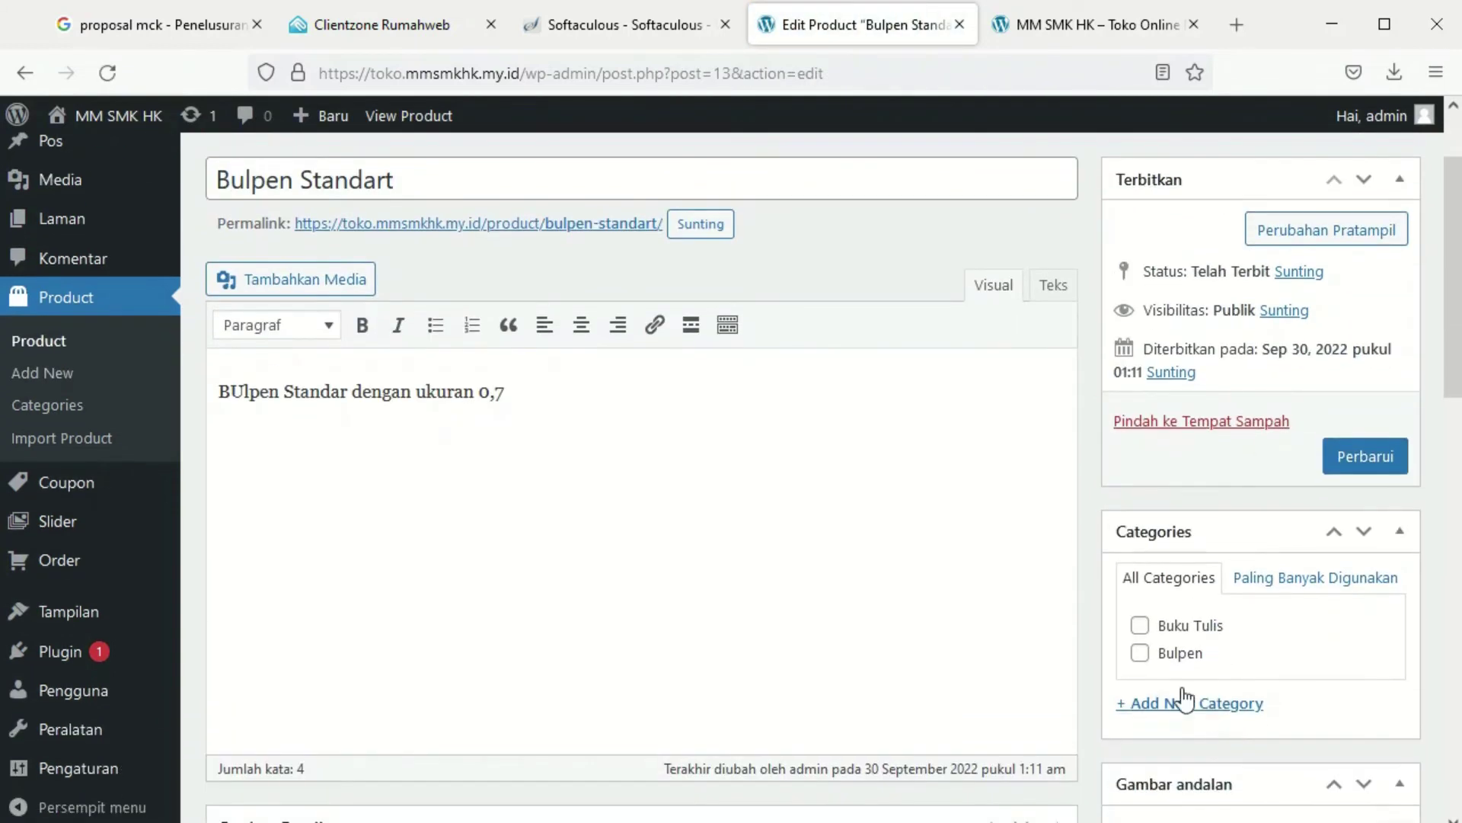
{"action": "left_click", "coordinate": [1140, 655]}
{"action": "left_click", "coordinate": [1394, 461]}
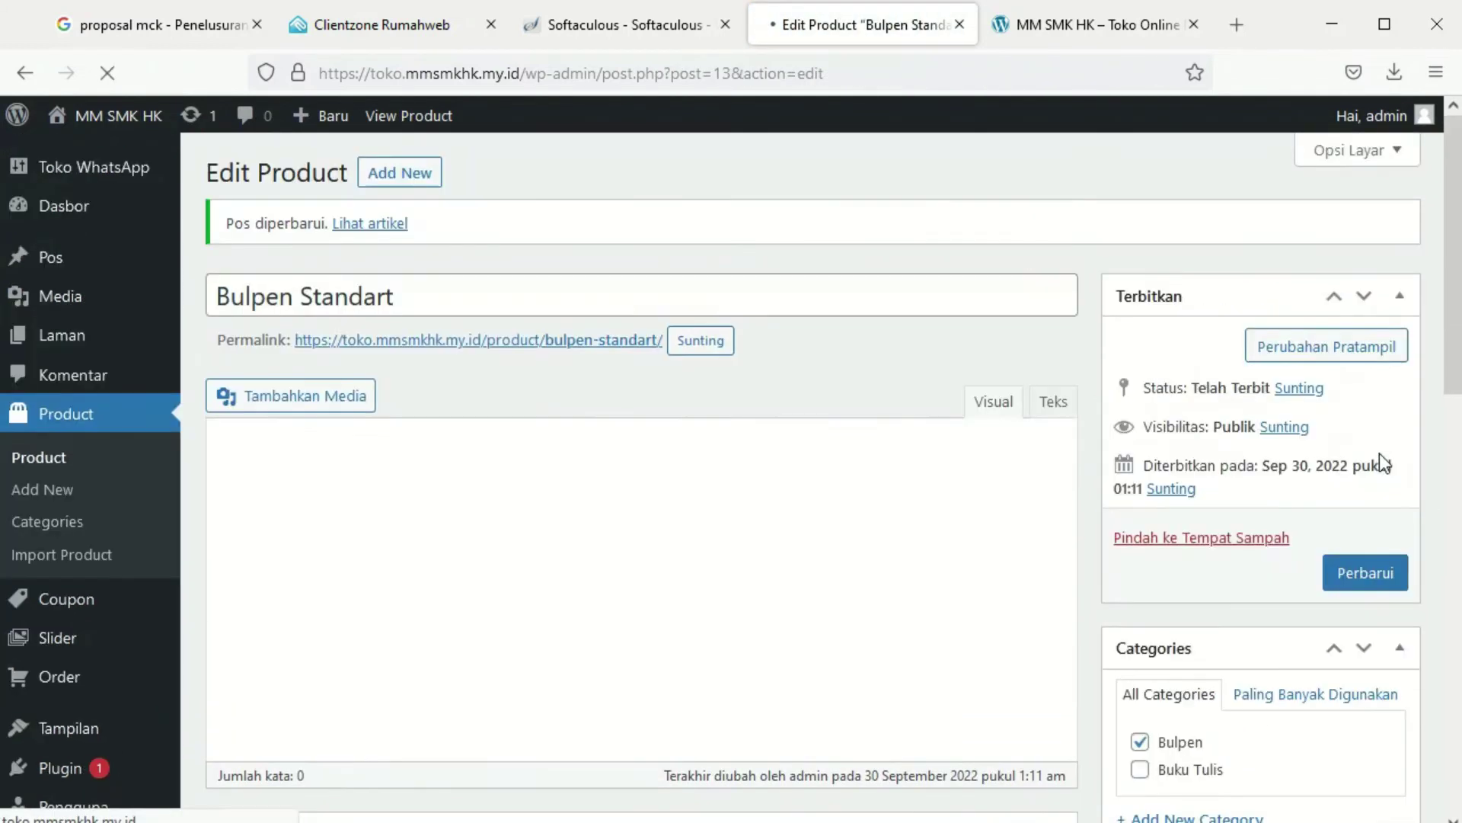
Save Buku Tulis Sidu under the Buku Tulis category and return to the storefront
{"action": "left_click", "coordinate": [90, 415]}
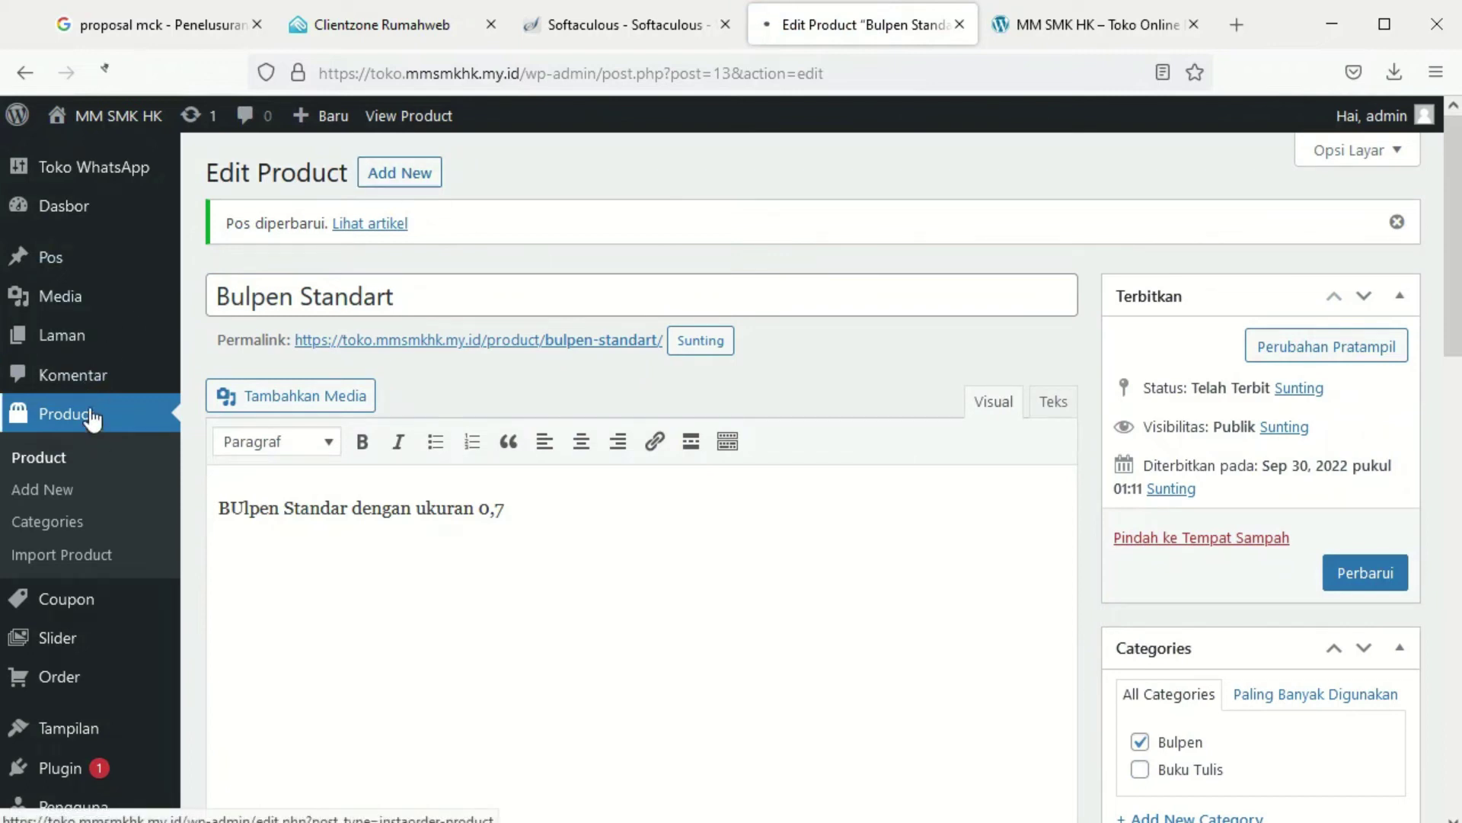
{"action": "left_click", "coordinate": [534, 512]}
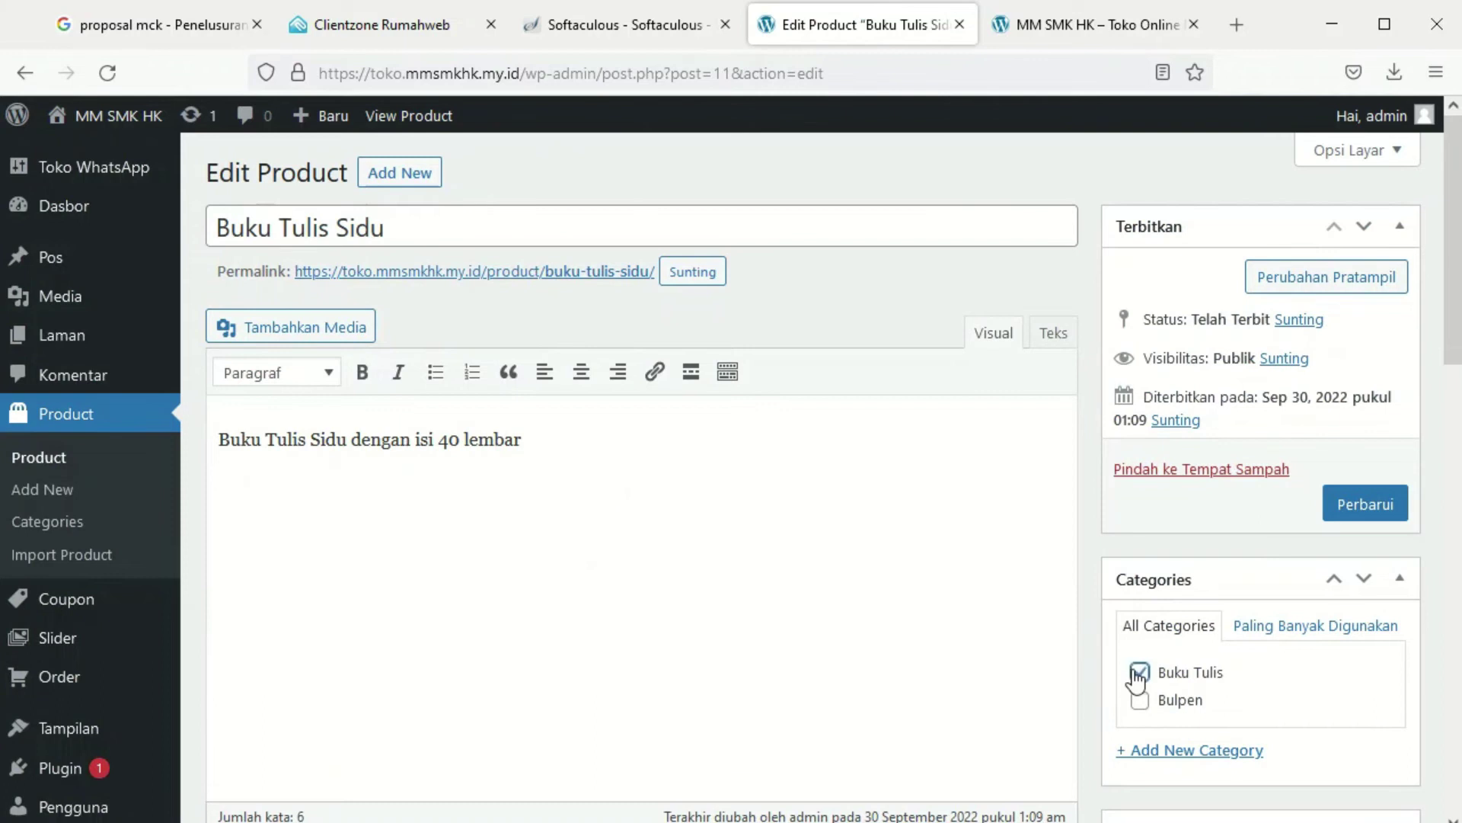
{"action": "left_click", "coordinate": [1365, 504]}
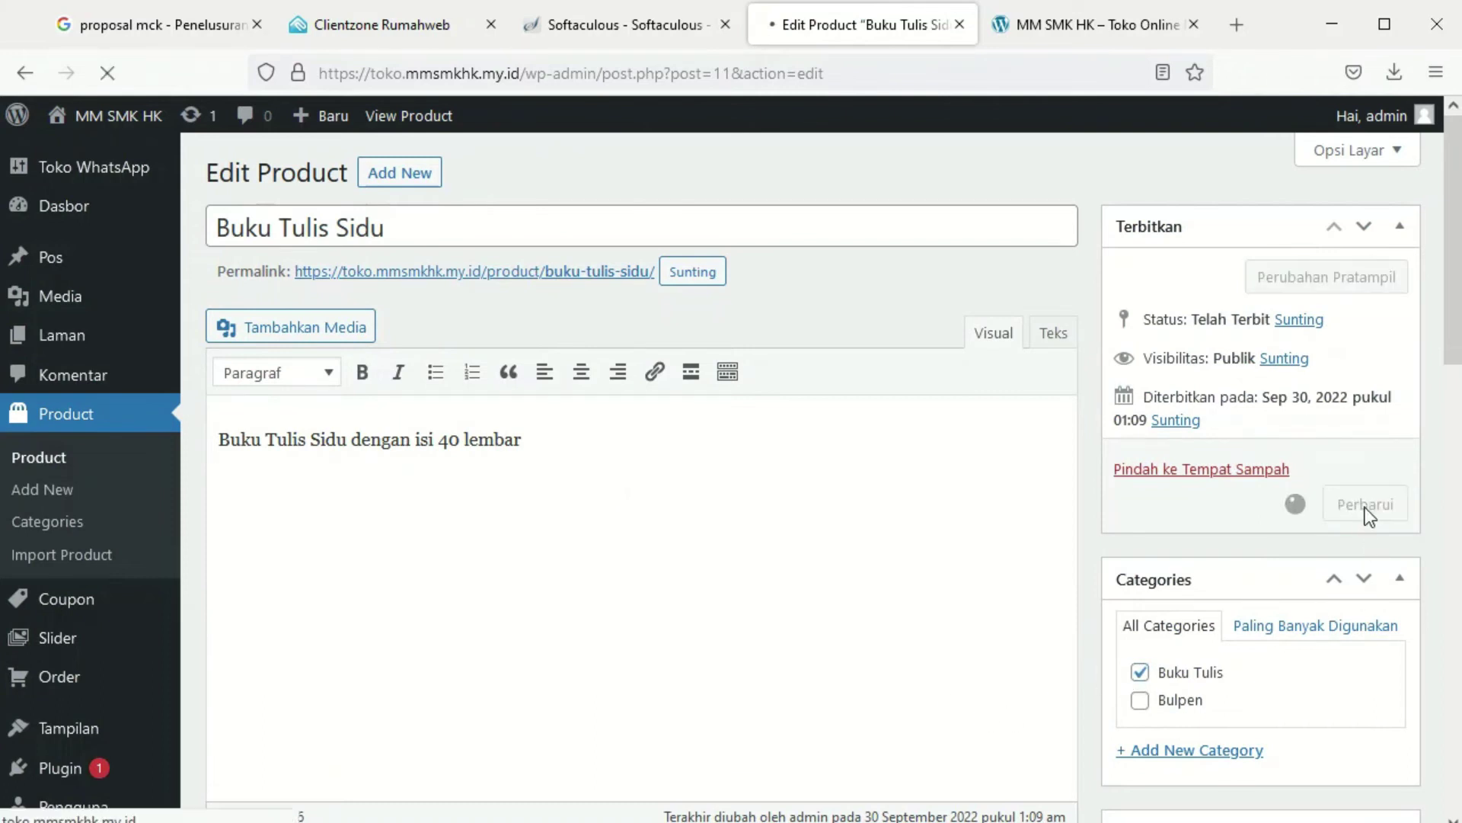
{"action": "scroll", "coordinate": [467, 614], "scroll_direction": "down", "scroll_amount": 6}
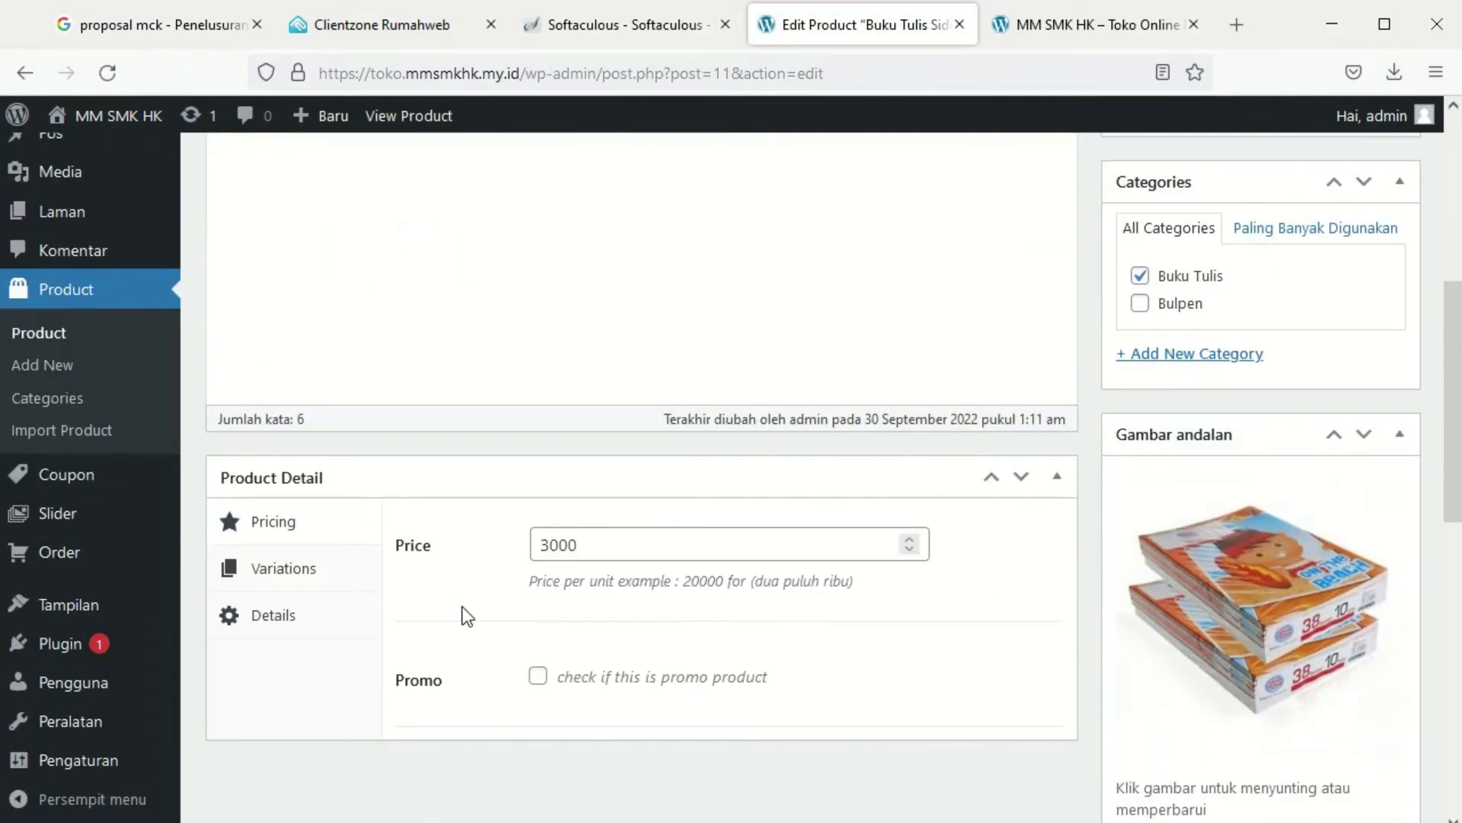
{"action": "left_click", "coordinate": [1082, 24]}
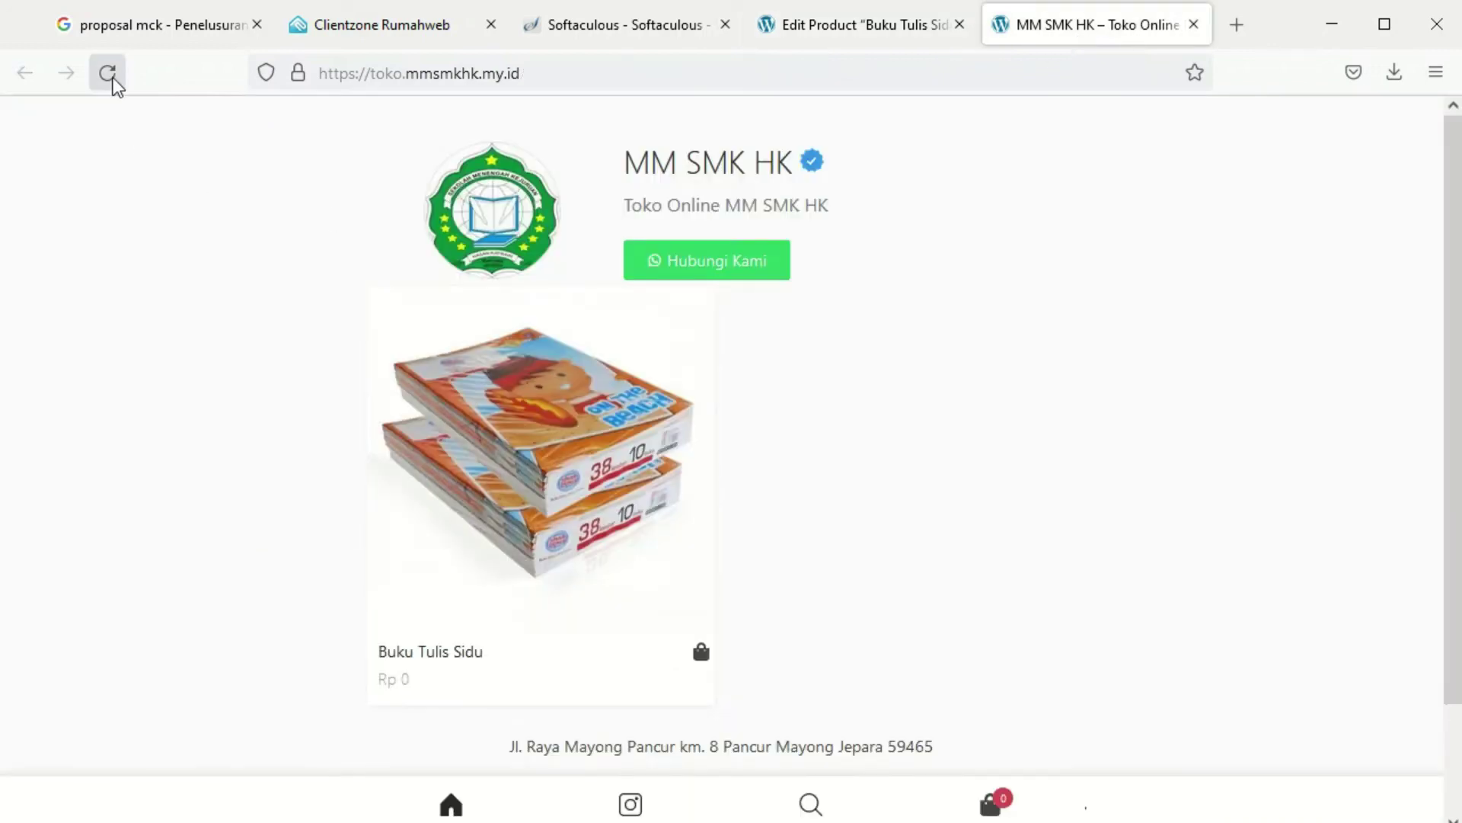
Reload the storefront to confirm Bulpen Standart at Rp 2.000 and Buku Tulis Sidu at Rp 3.000
{"action": "left_click", "coordinate": [107, 73]}
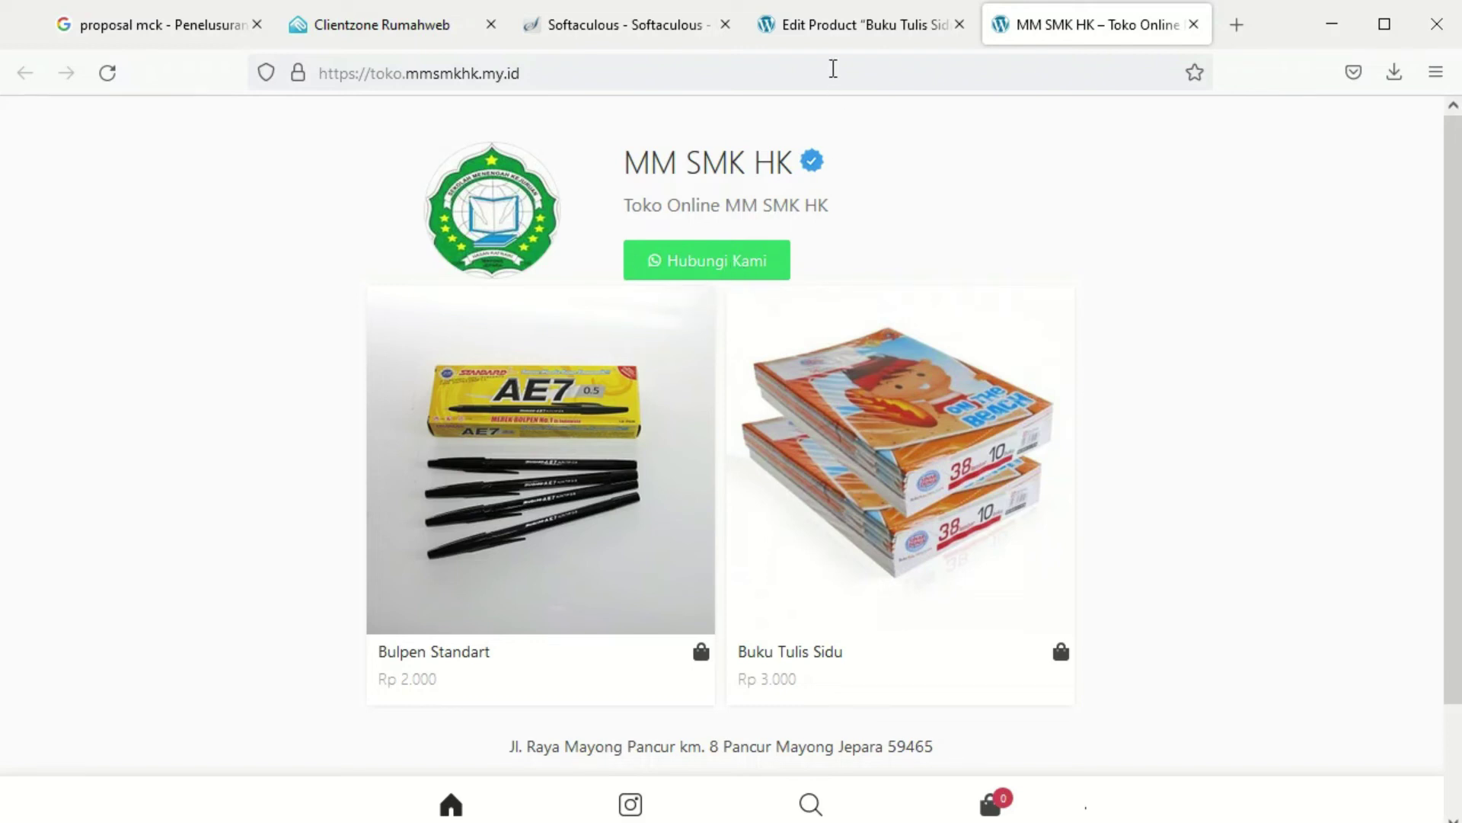
{"action": "left_click", "coordinate": [833, 26]}
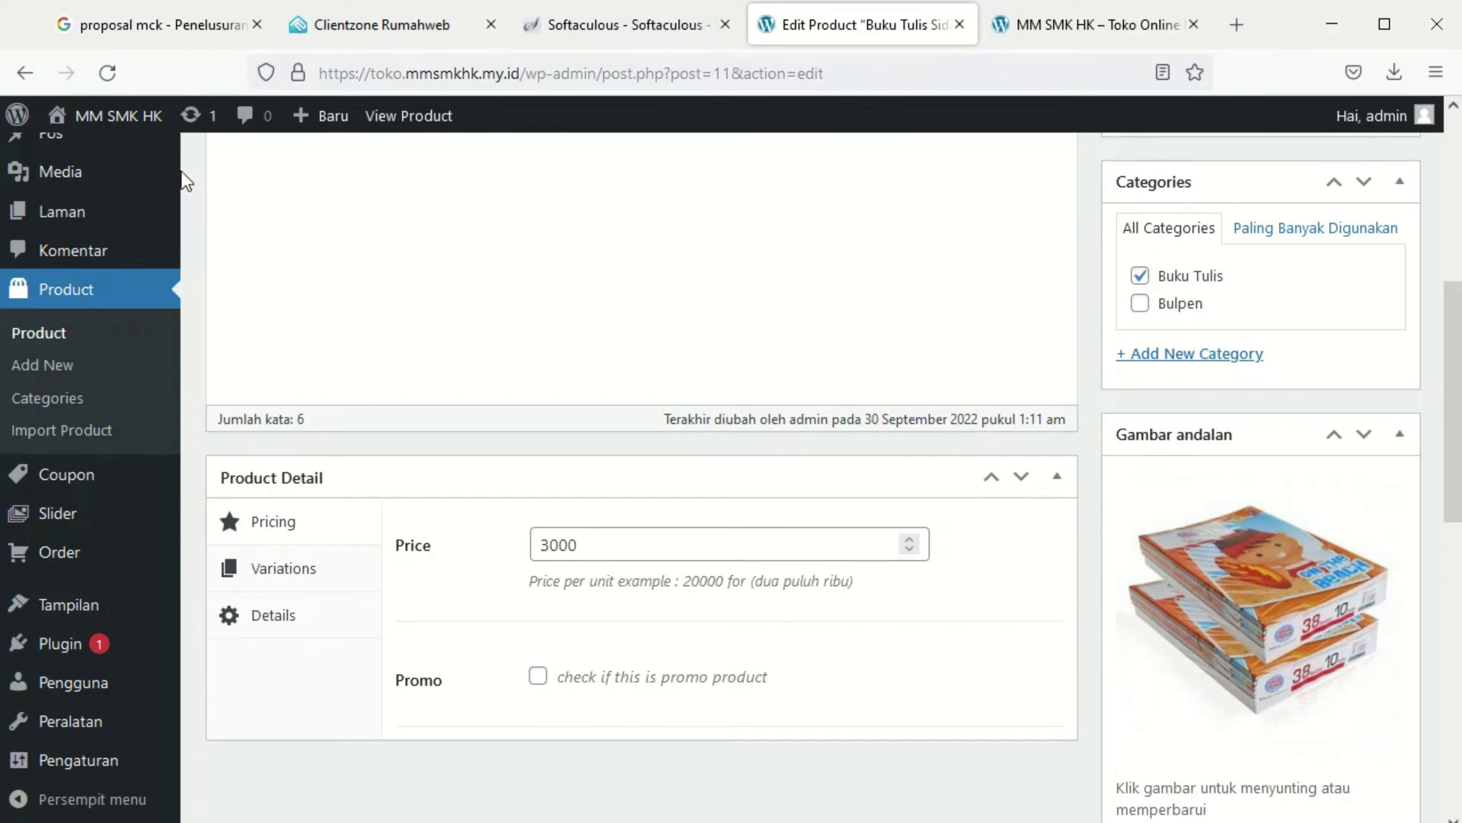
Open the customizer for the active Toko Whatsapp theme via Tampilan > Tema
{"action": "mouse_move", "coordinate": [80, 613]}
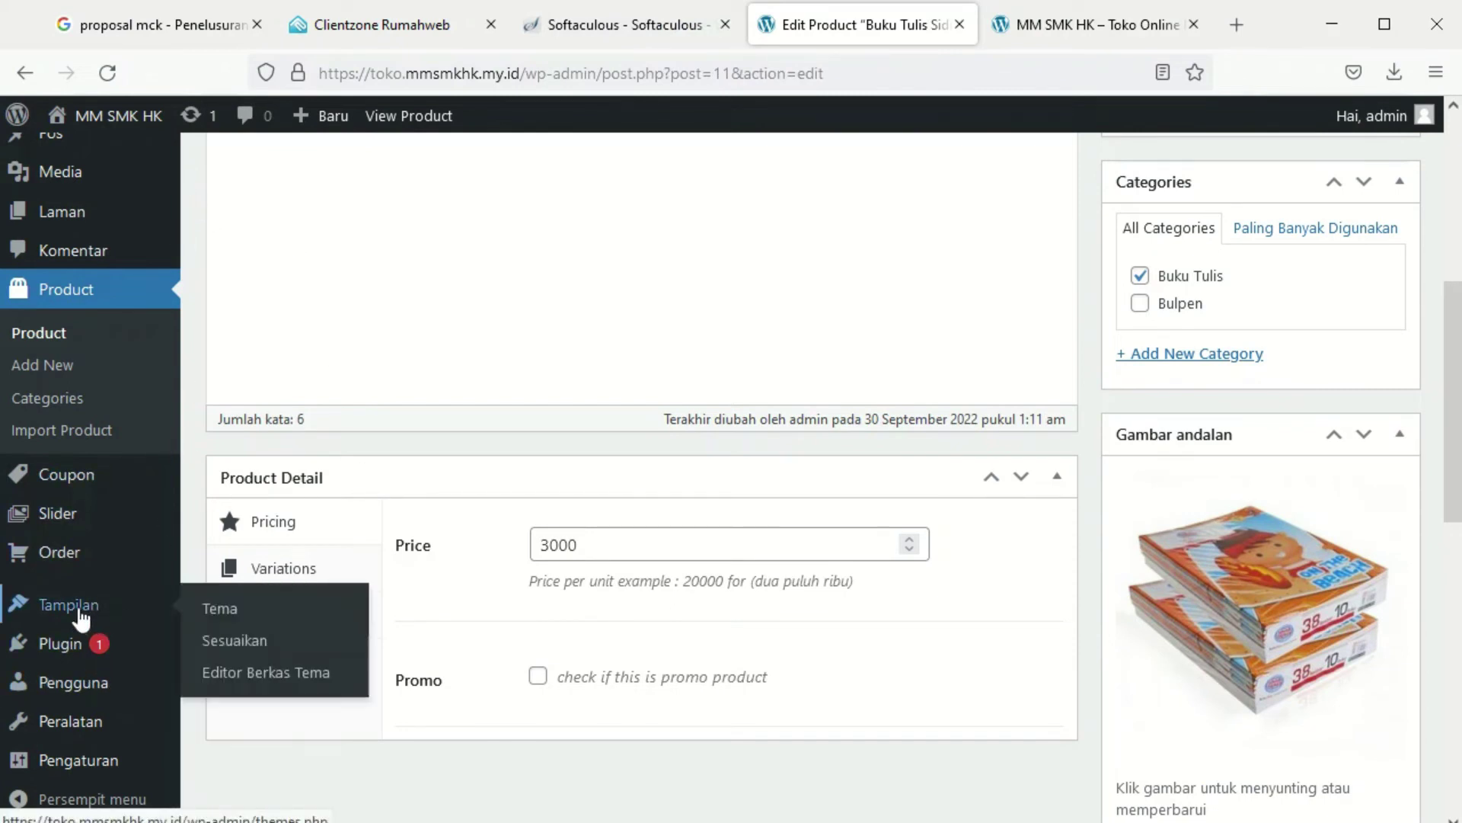
{"action": "left_click", "coordinate": [255, 624]}
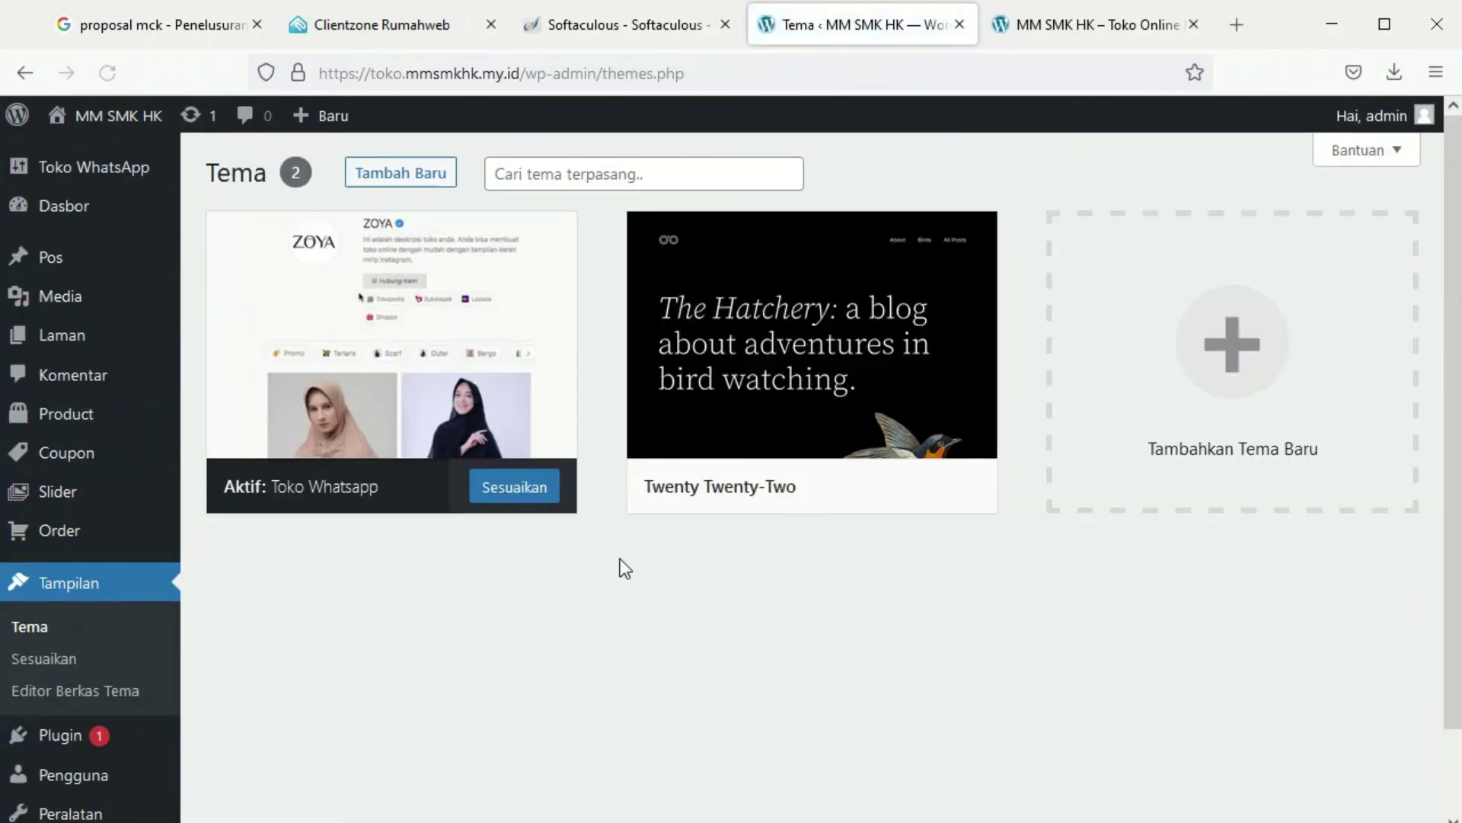
{"action": "left_click", "coordinate": [509, 487]}
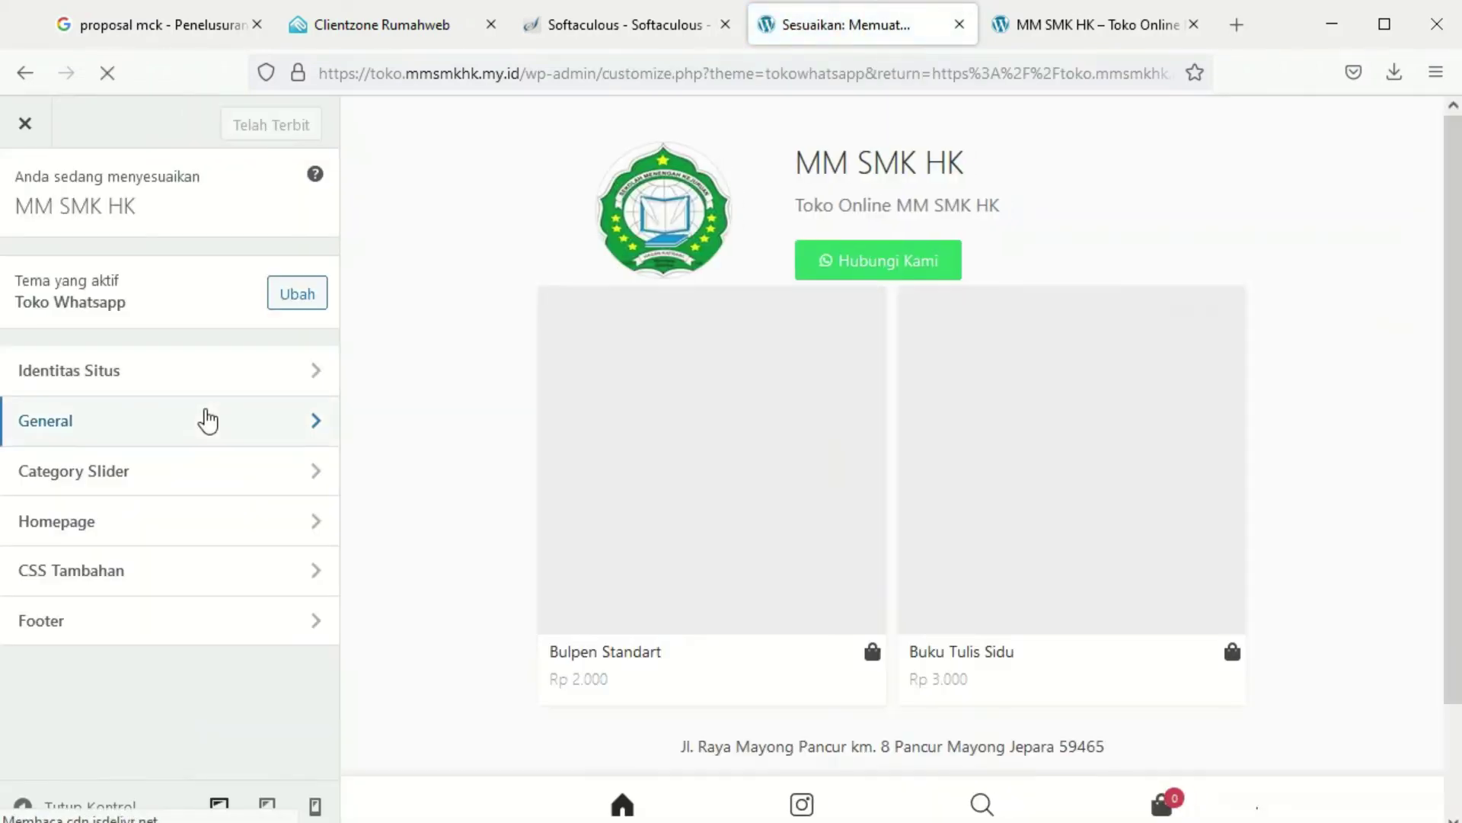
Enter the admin phone number in Identitas Situs, publish, and close the customizer
{"action": "left_click", "coordinate": [155, 385]}
{"action": "scroll", "coordinate": [156, 396], "scroll_direction": "down", "scroll_amount": 15}
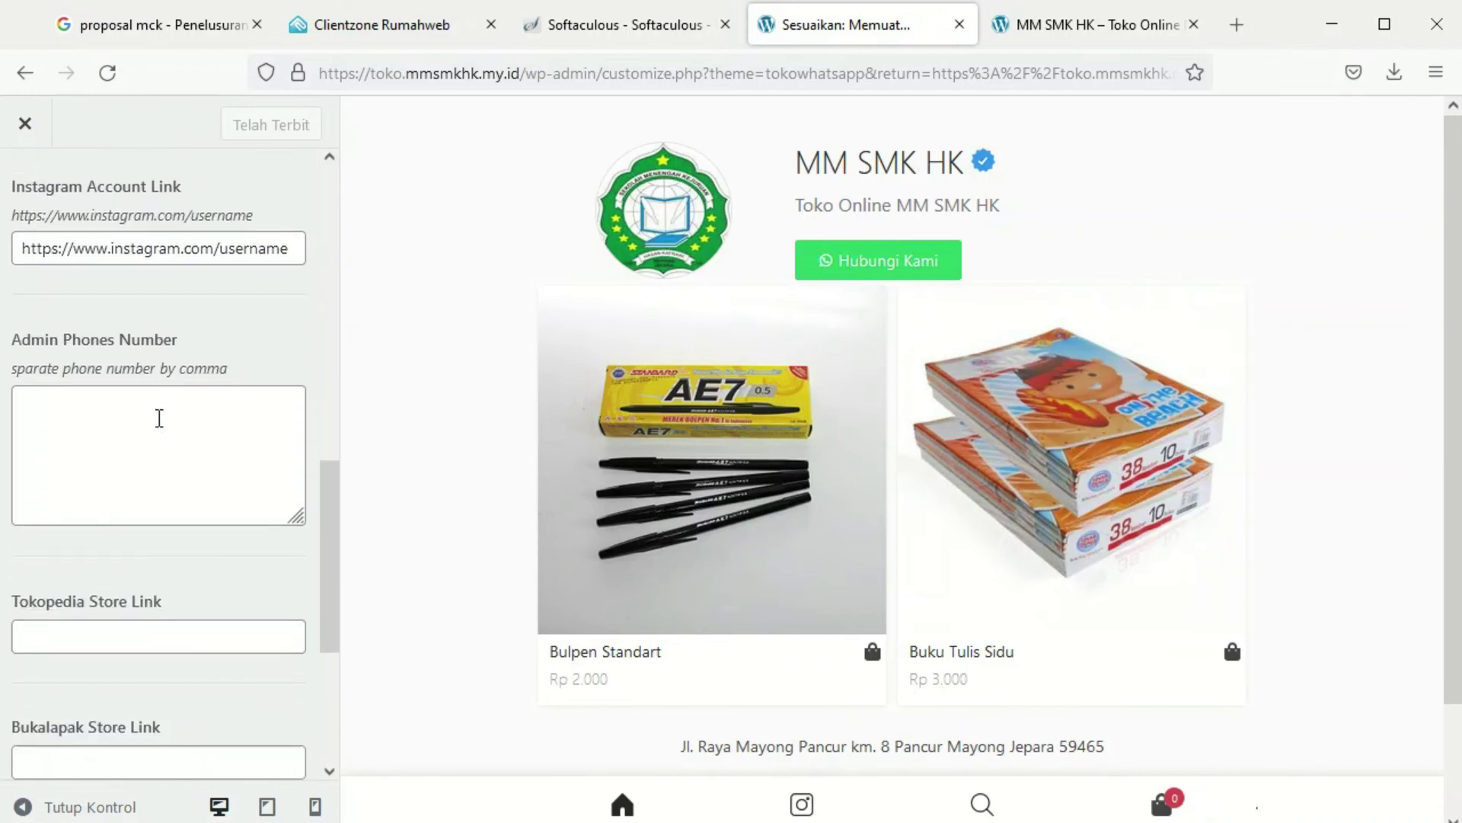
{"action": "scroll", "coordinate": [158, 424], "scroll_direction": "up", "scroll_amount": 5}
{"action": "left_click", "coordinate": [74, 486]}
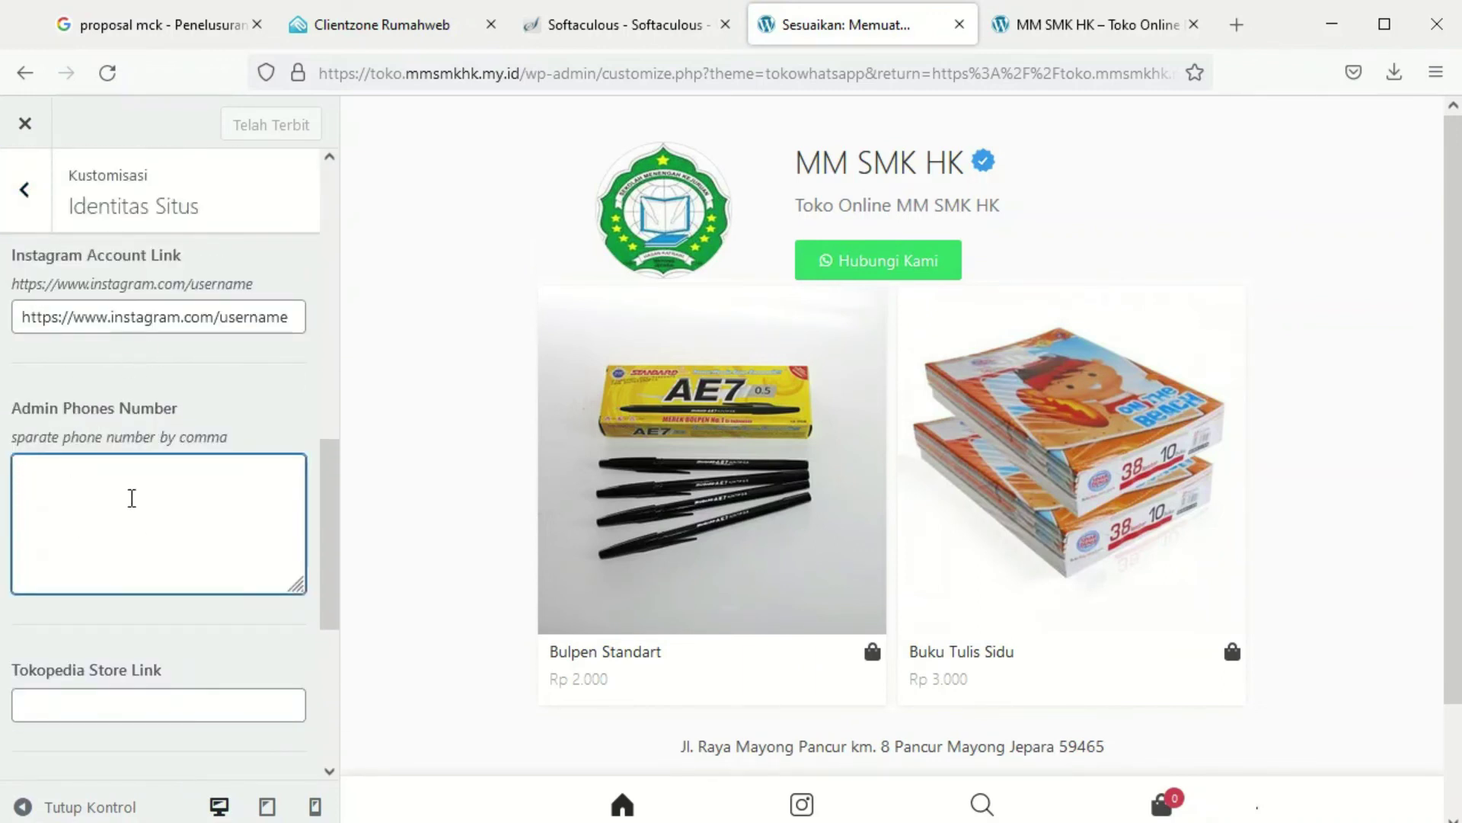
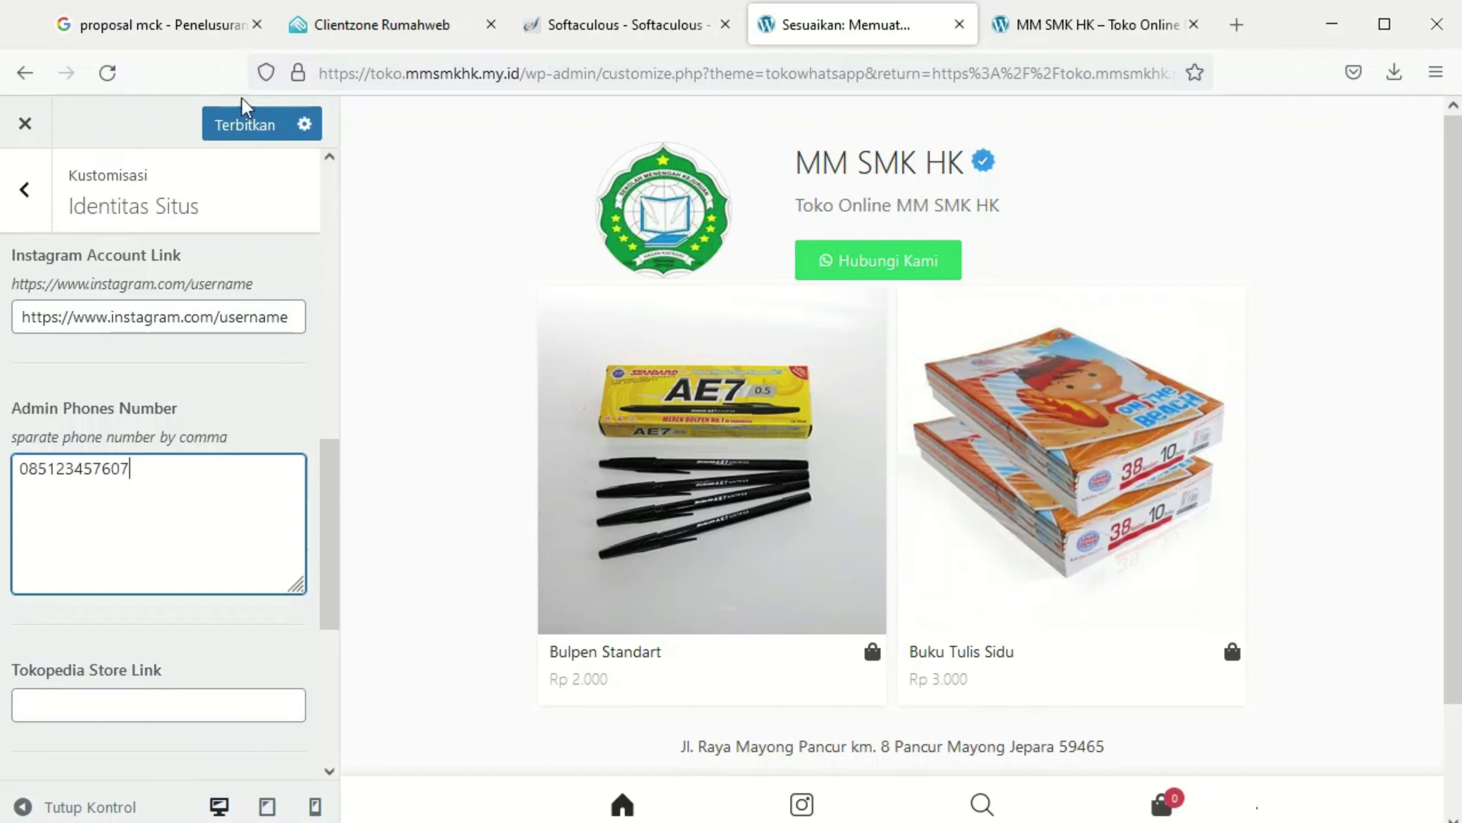
{"action": "left_click", "coordinate": [242, 126]}
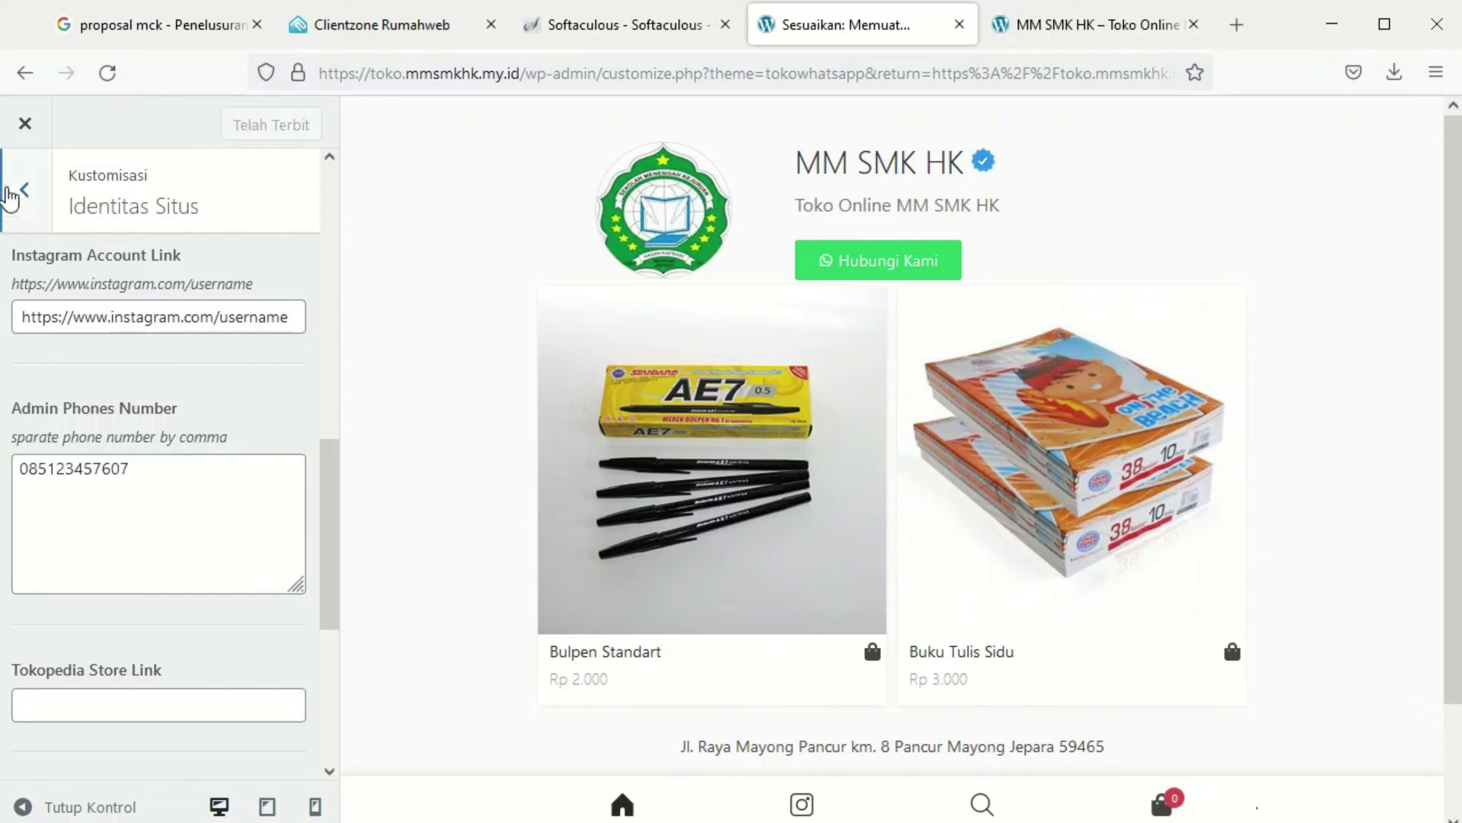
{"action": "left_click", "coordinate": [21, 190]}
{"action": "left_click", "coordinate": [21, 126]}
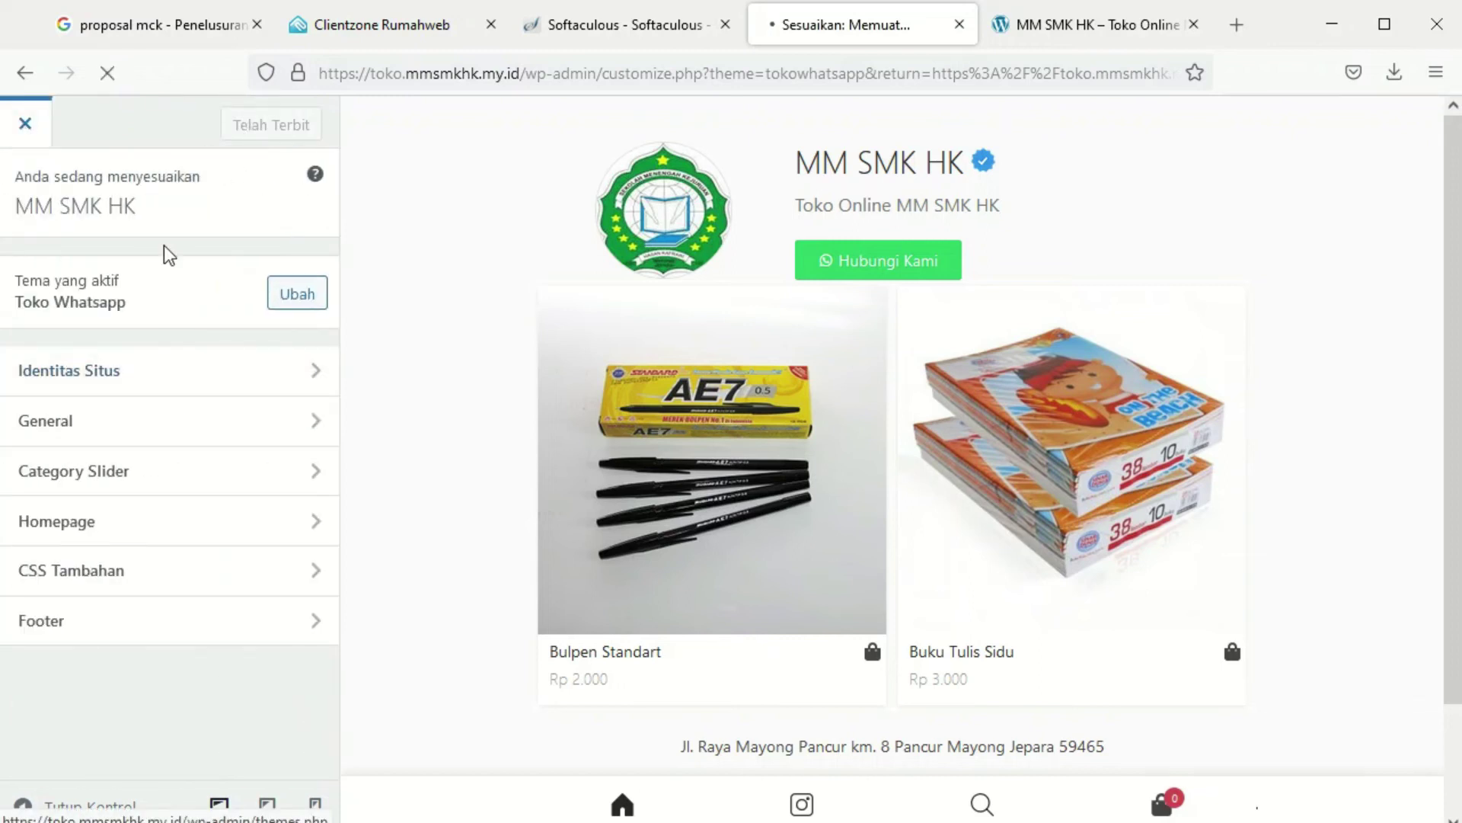
Reload the themes page and reopen the active theme's customizer
{"action": "mouse_move", "coordinate": [134, 431]}
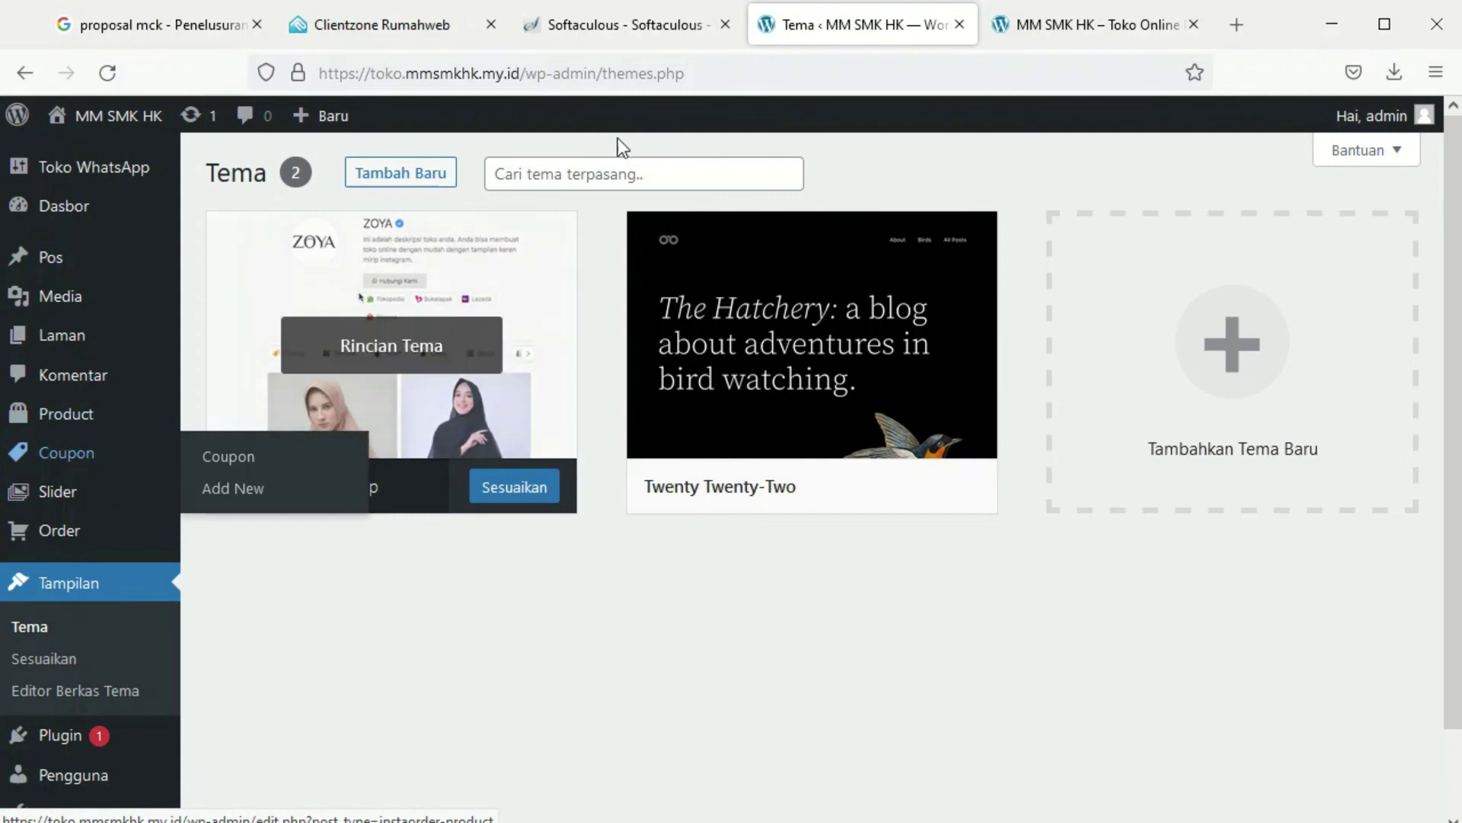
{"action": "left_click", "coordinate": [1095, 25]}
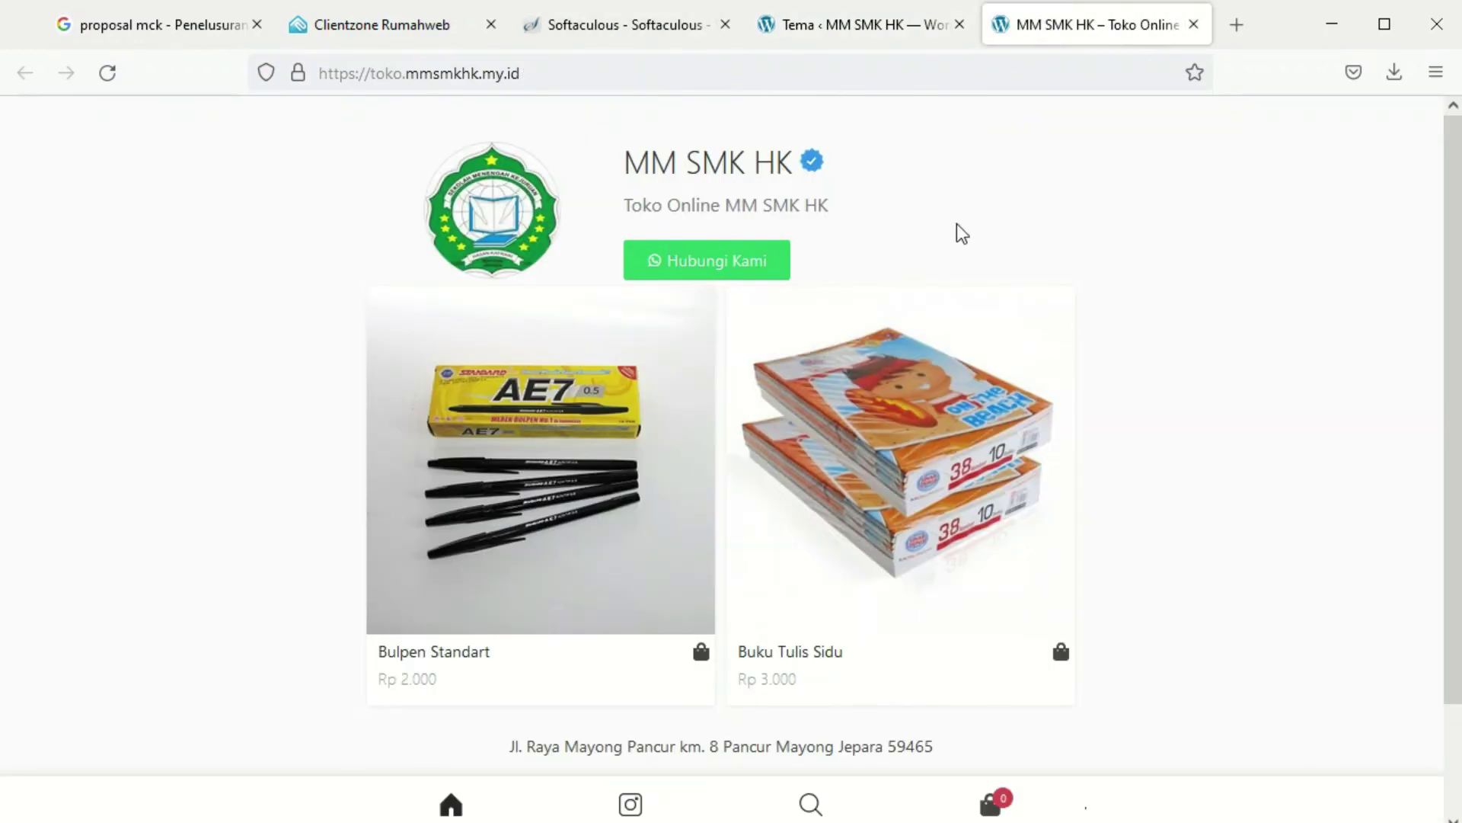
{"action": "left_click", "coordinate": [807, 25]}
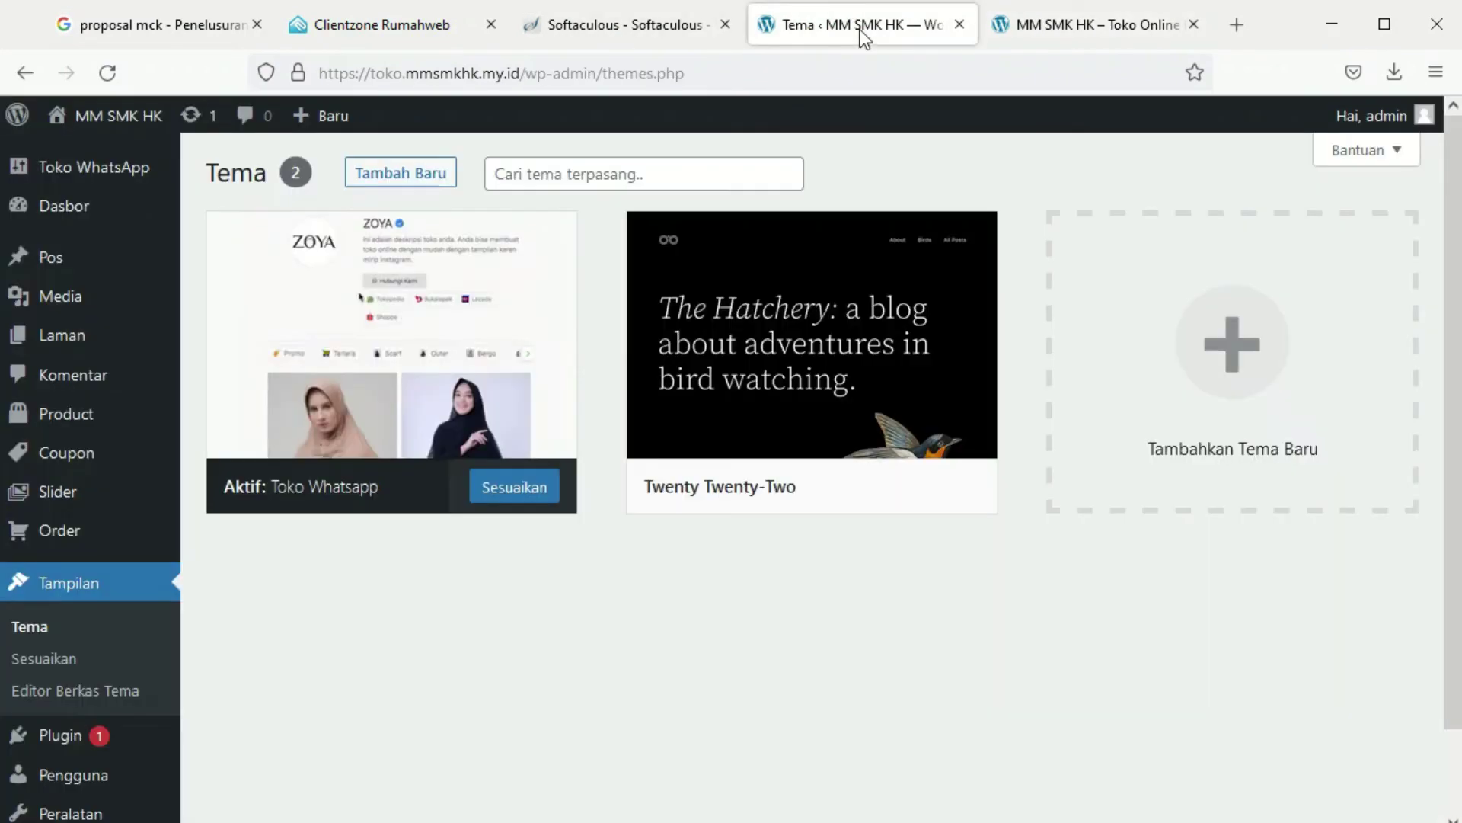
{"action": "left_click", "coordinate": [47, 628]}
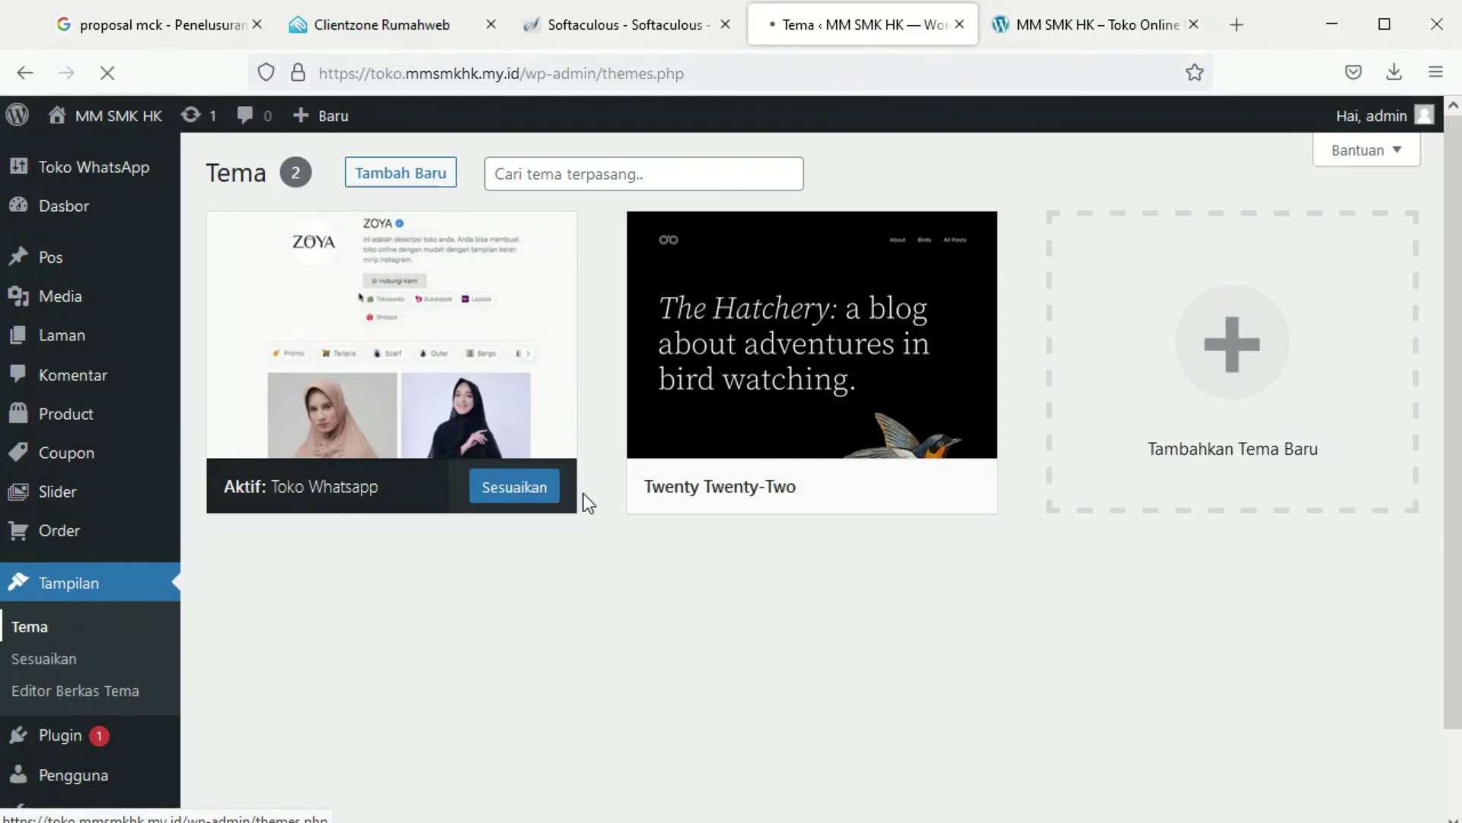
{"action": "left_click", "coordinate": [528, 490]}
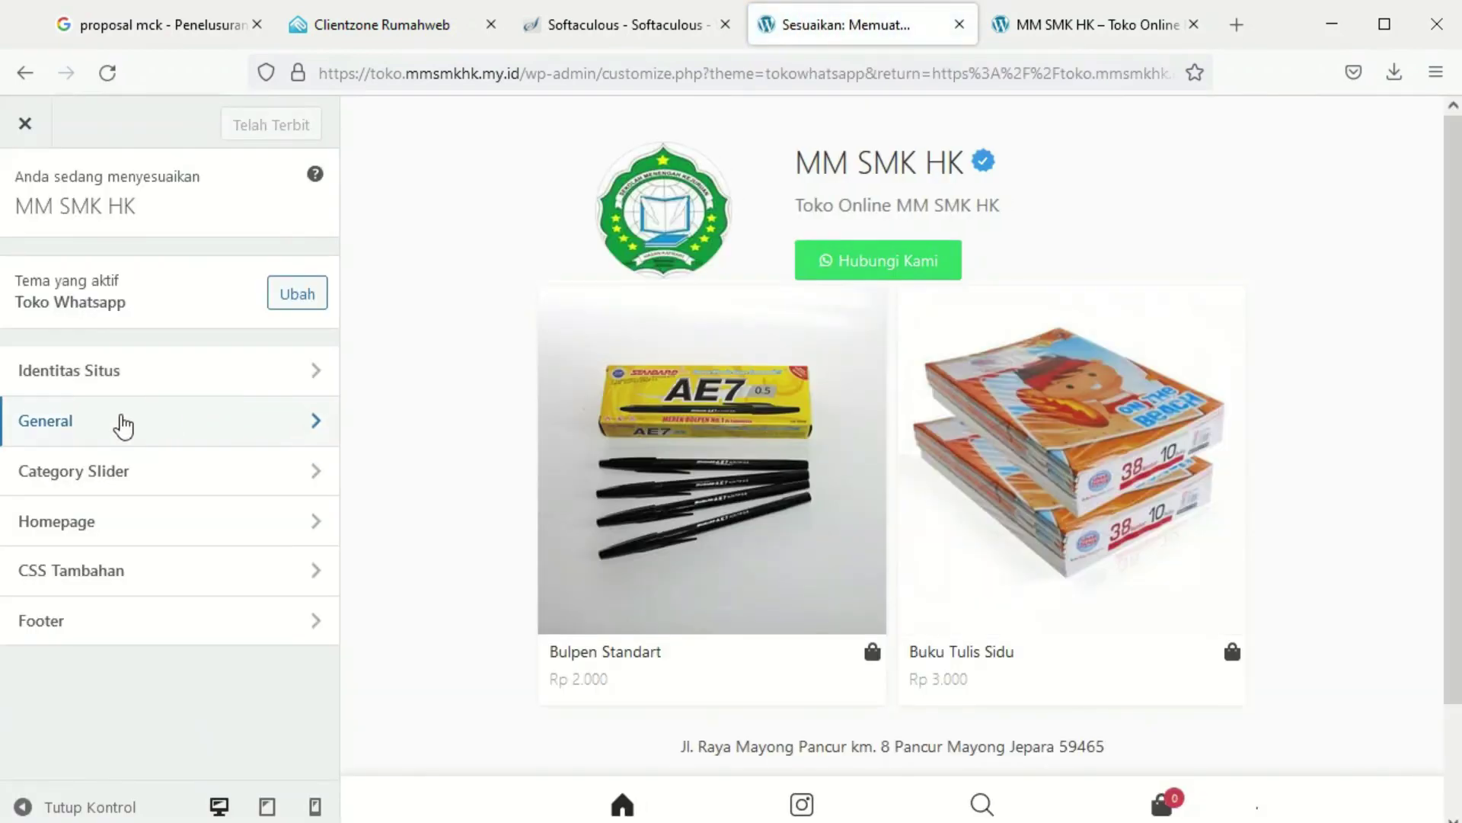
Add Buku Tulis and Bulpen to the Category Slider and close the customizer
{"action": "left_click", "coordinate": [35, 489]}
{"action": "left_click", "coordinate": [30, 355]}
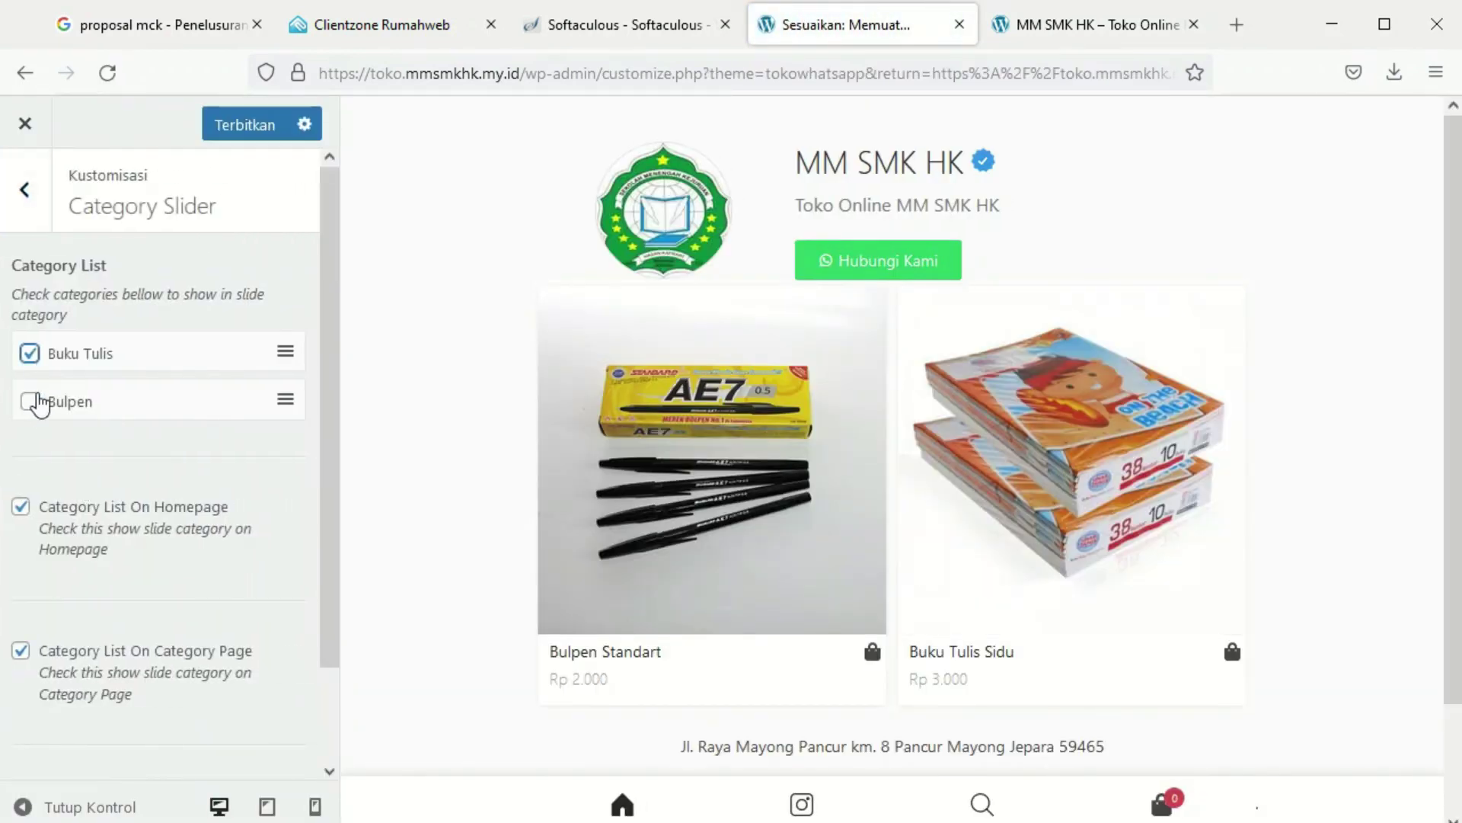
{"action": "left_click", "coordinate": [30, 401]}
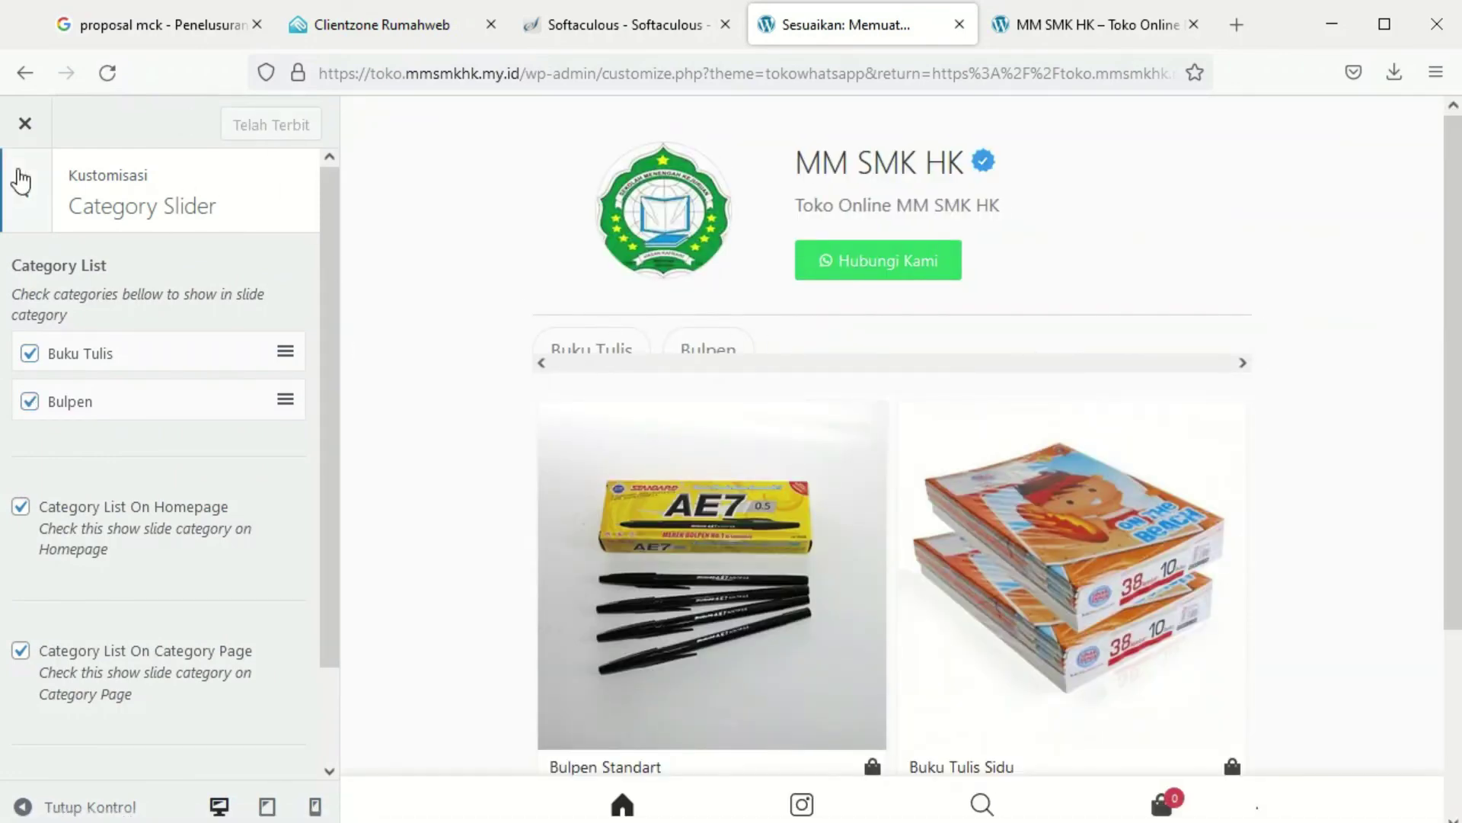
{"action": "left_click", "coordinate": [29, 191]}
{"action": "left_click", "coordinate": [25, 126]}
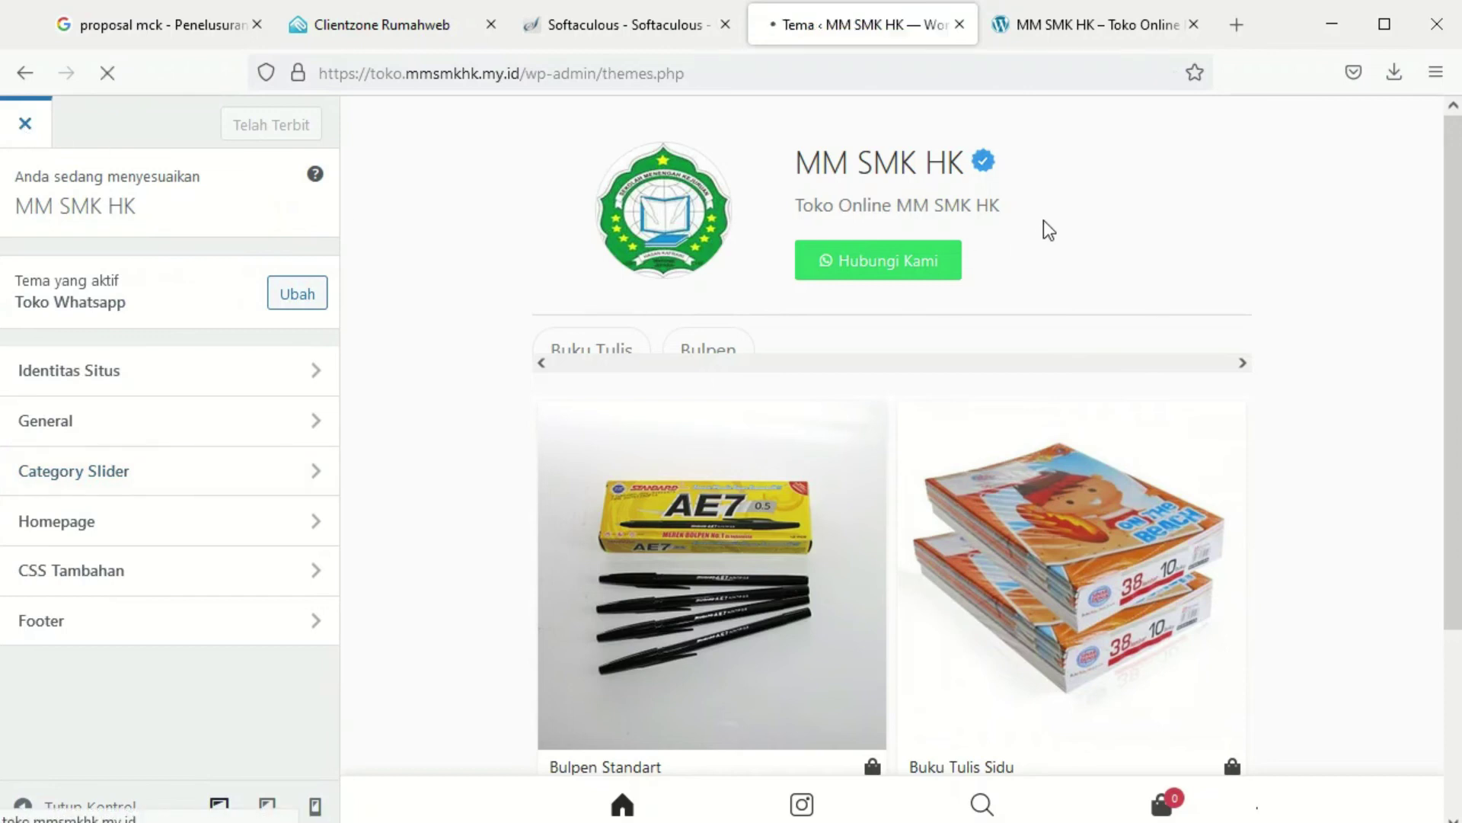
{"action": "left_click", "coordinate": [1039, 26]}
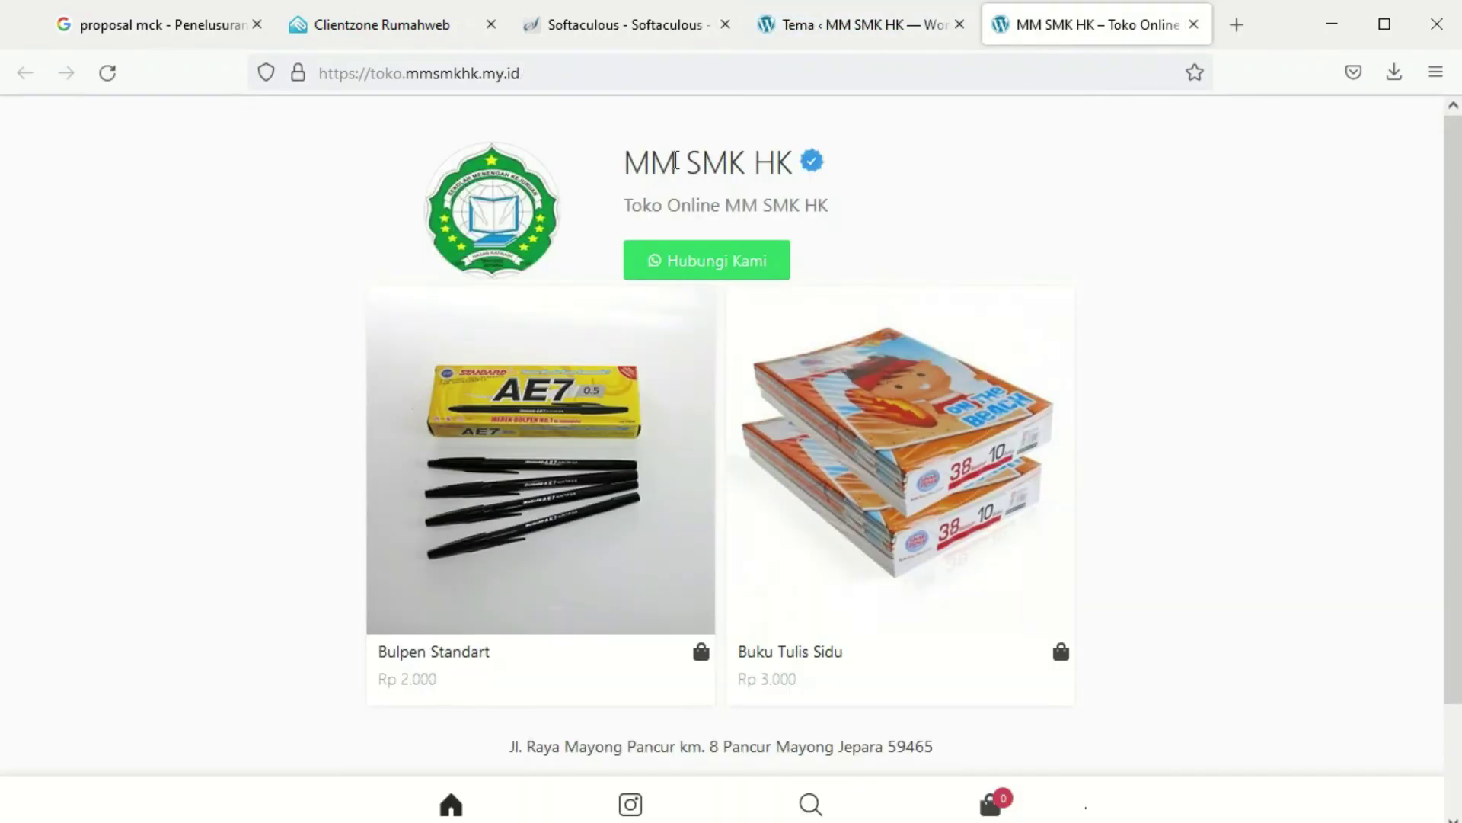
Reload the storefront and preview it in Responsive Design Mode at 320×480
{"action": "left_click", "coordinate": [107, 87]}
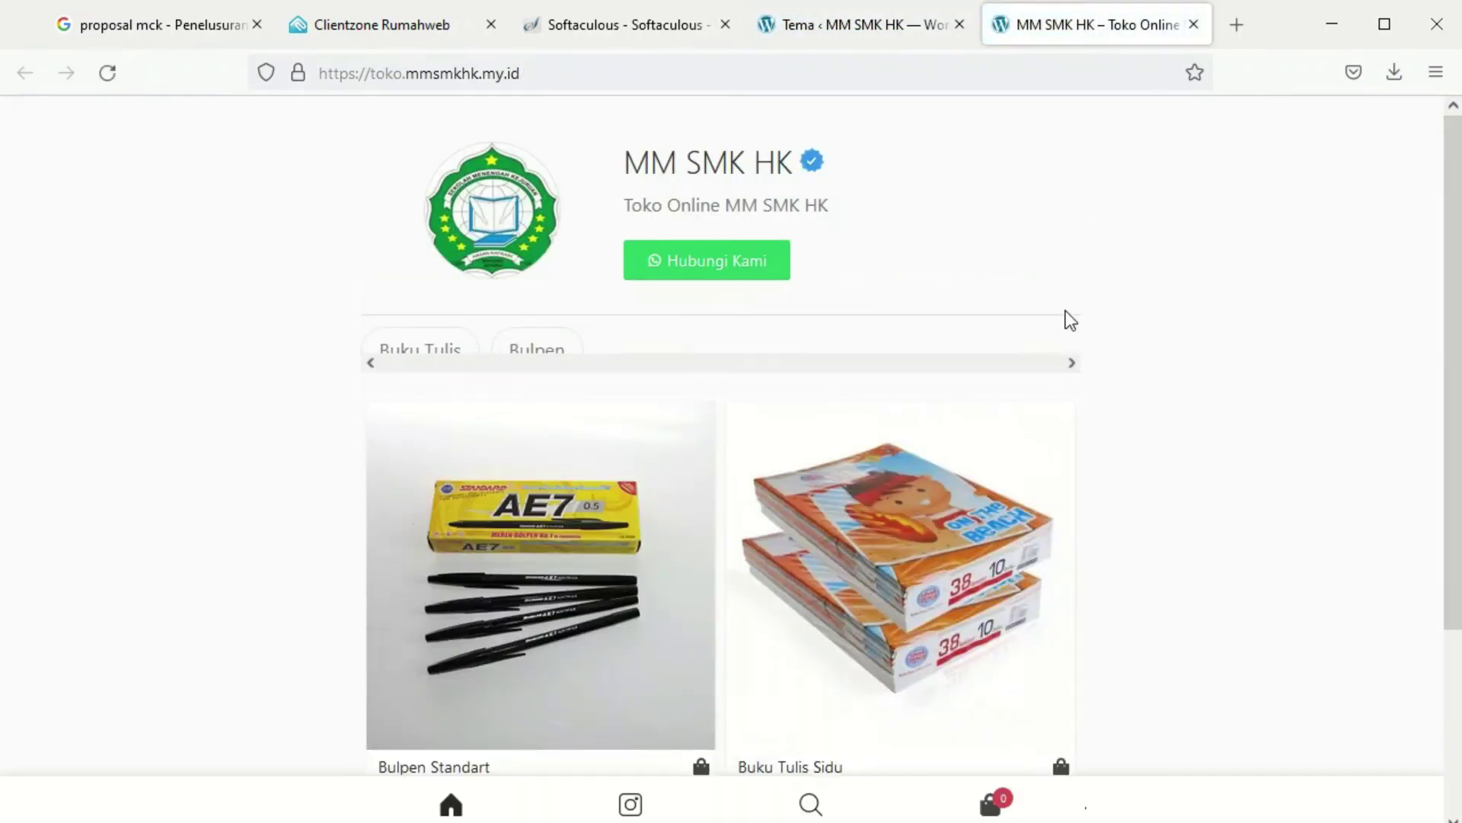
{"action": "right_click", "coordinate": [1199, 169]}
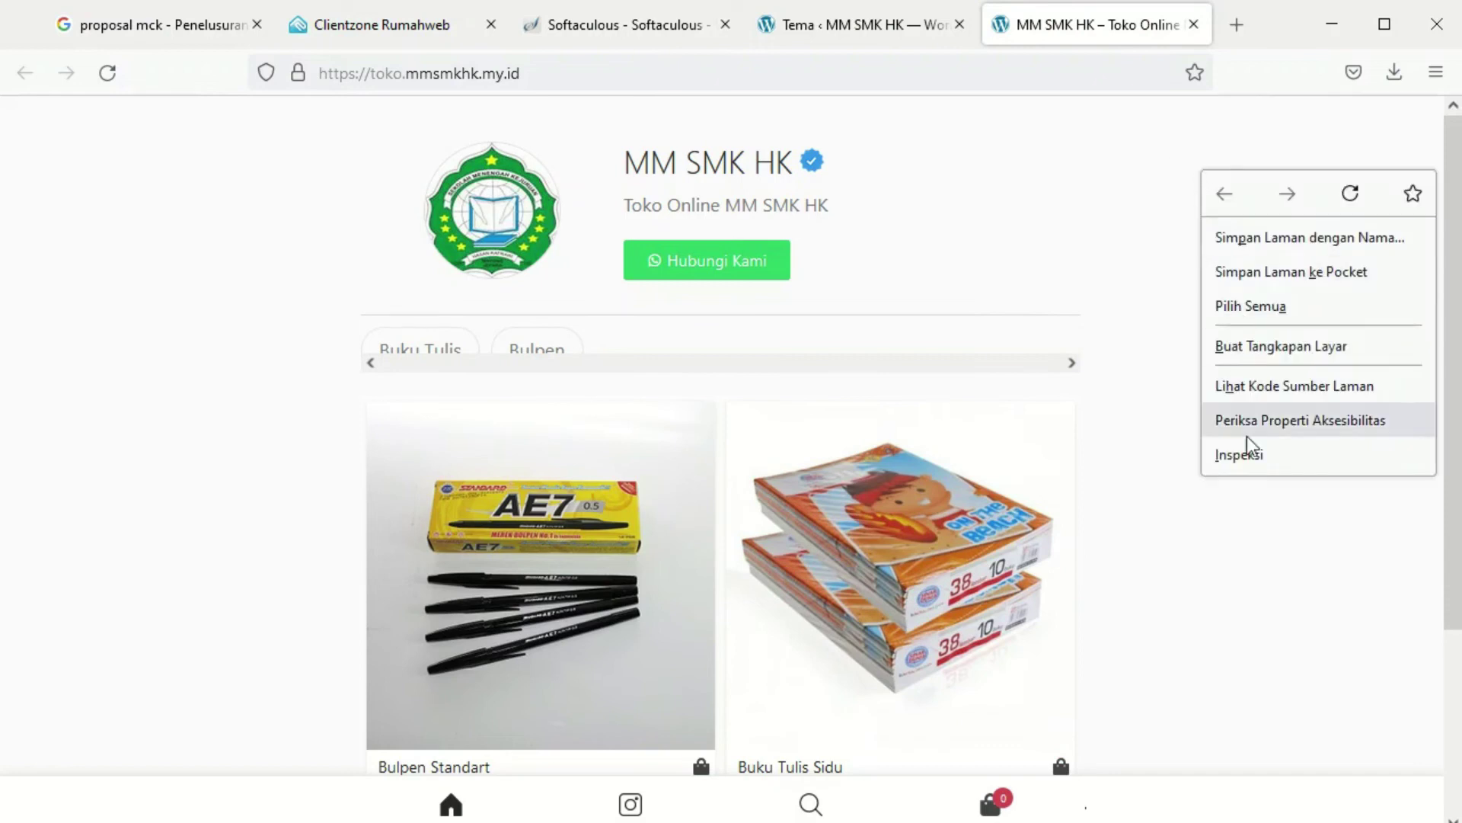
{"action": "left_click", "coordinate": [1247, 455]}
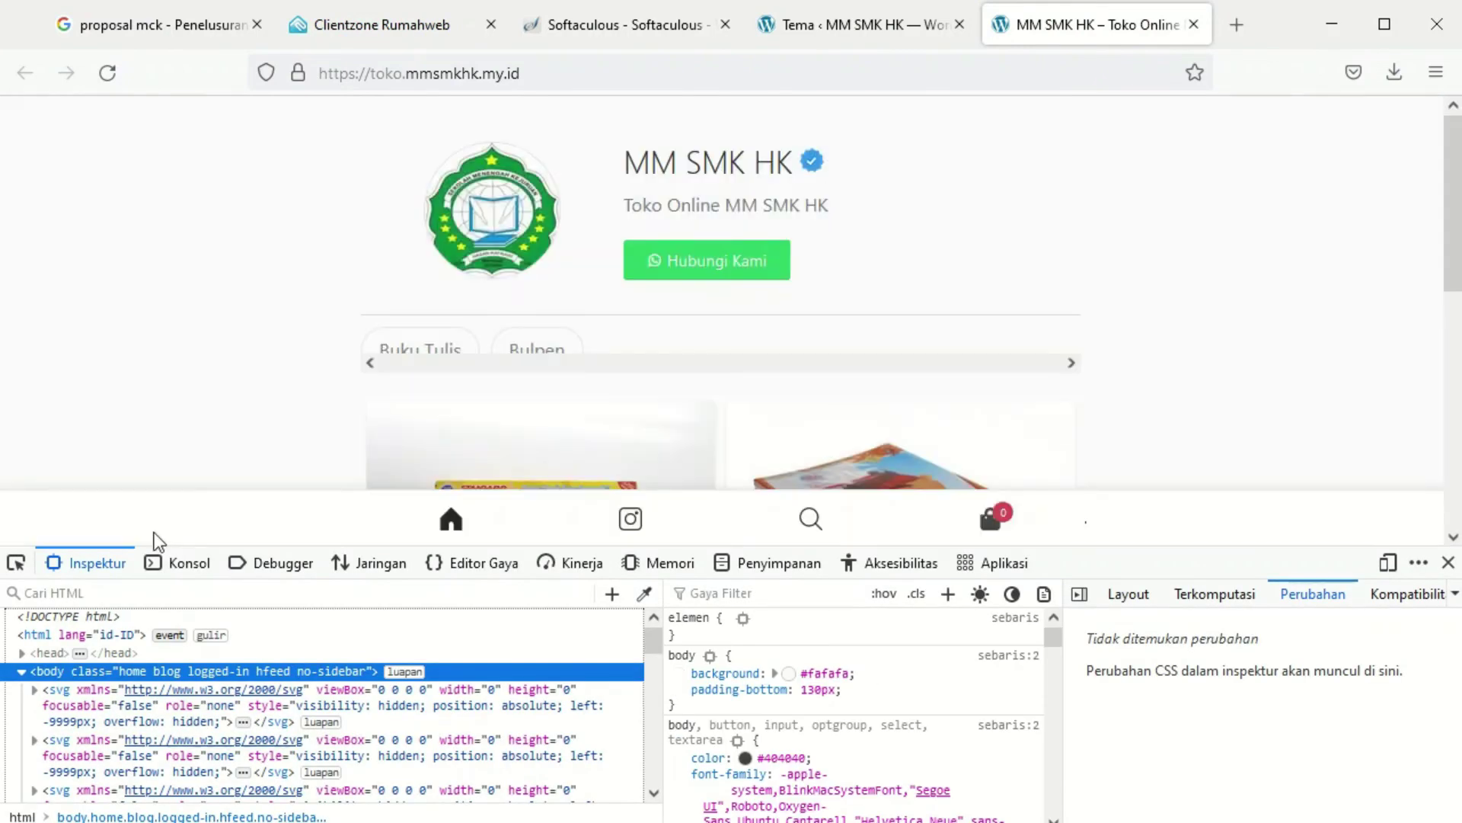
{"action": "left_click", "coordinate": [1387, 564]}
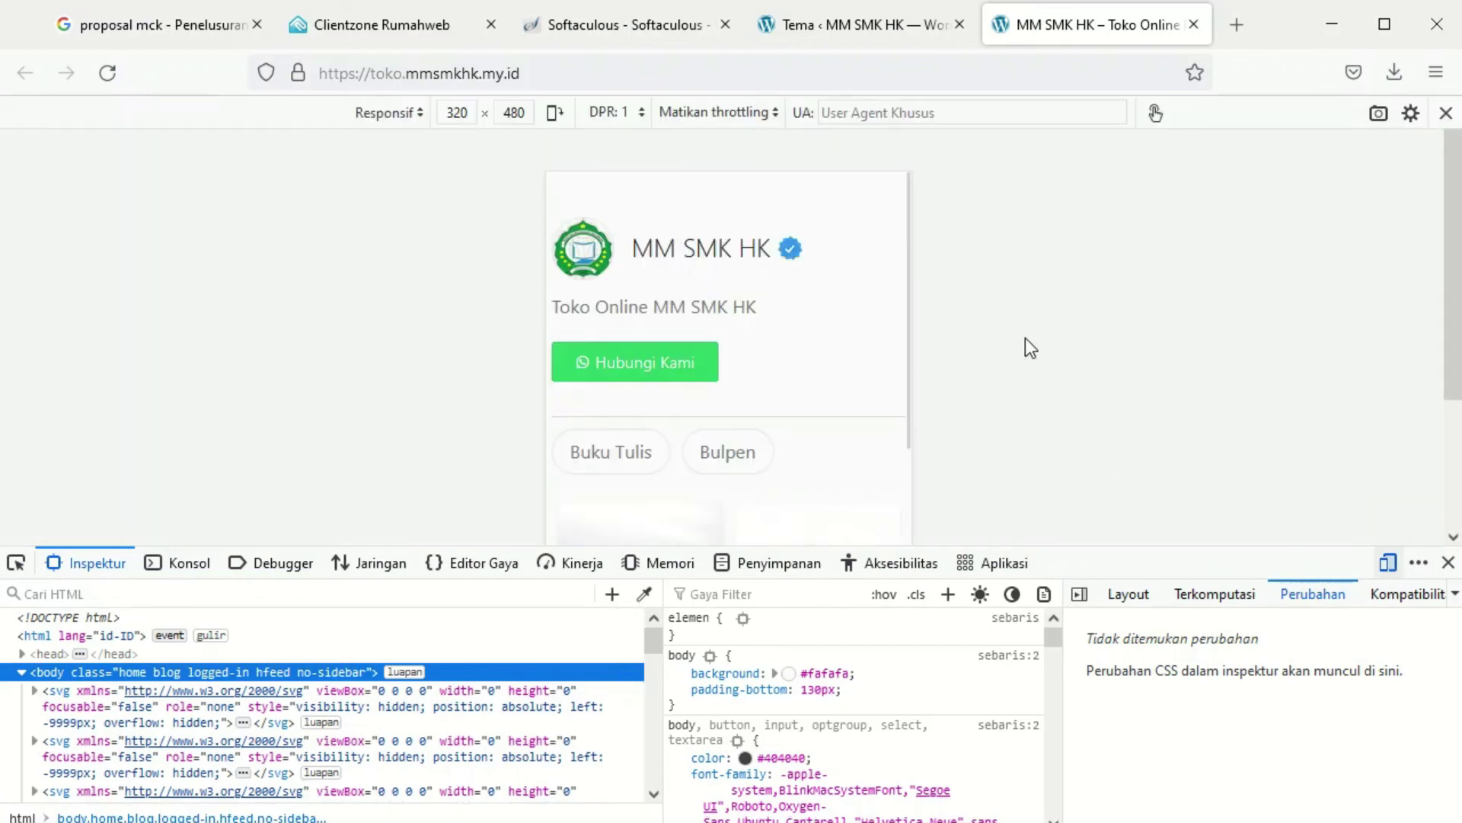
{"action": "left_click", "coordinate": [1448, 562]}
Scroll through the mobile storefront to view the categories, both products, and footer
{"action": "scroll", "coordinate": [810, 508], "scroll_direction": "down", "scroll_amount": 10}
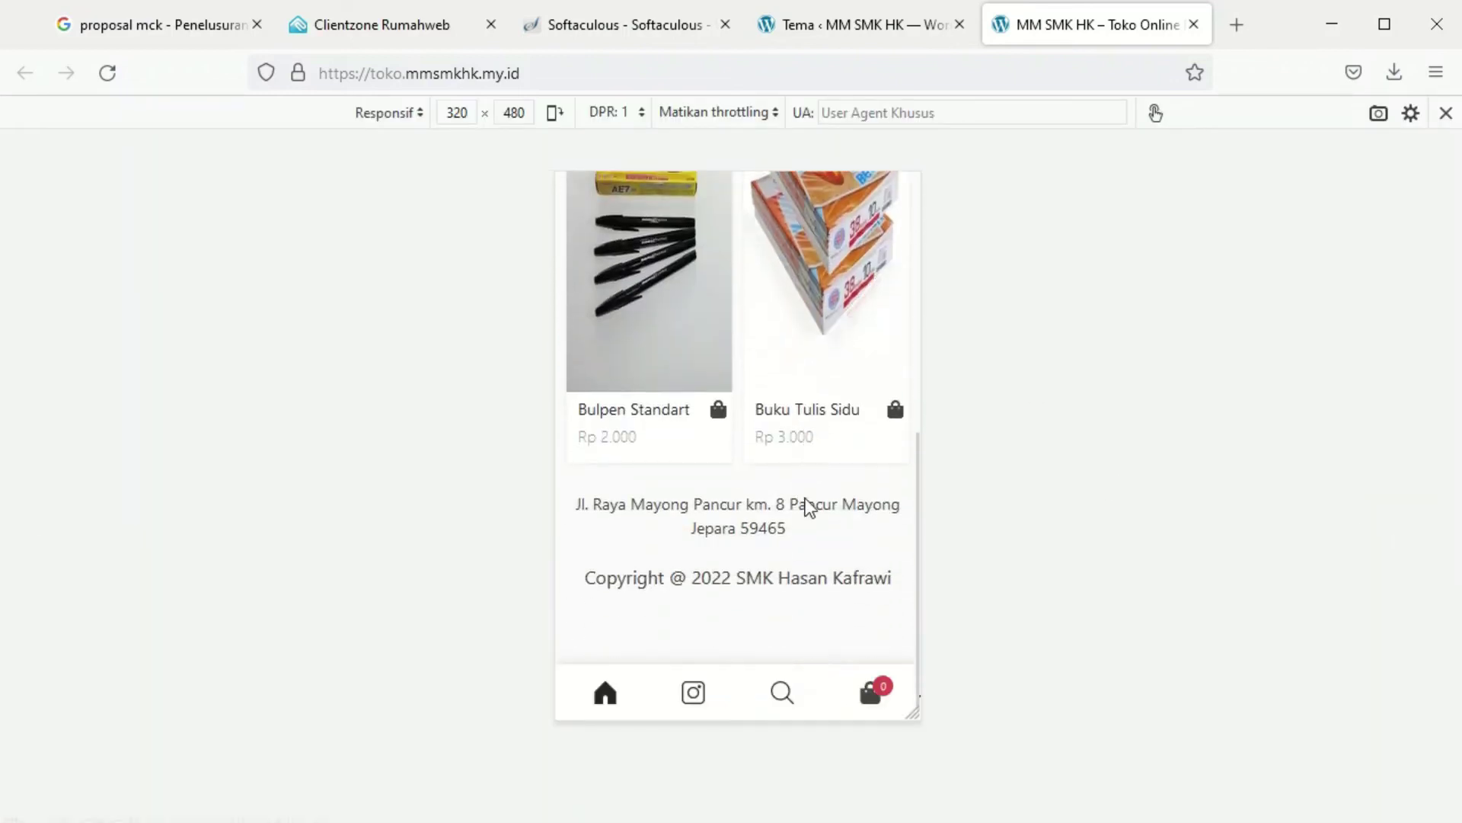
{"action": "left_click", "coordinate": [601, 696]}
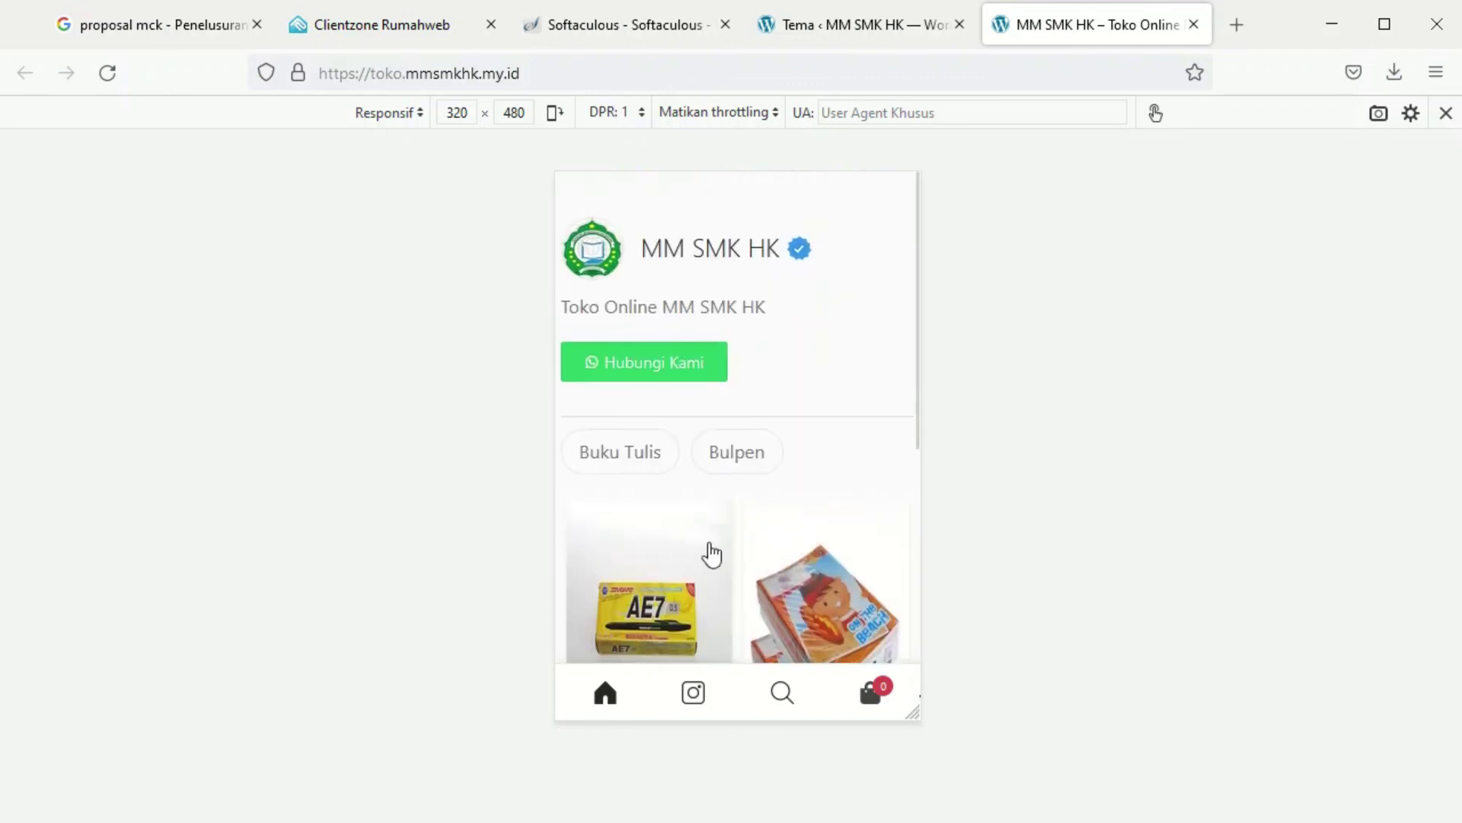
{"action": "scroll", "coordinate": [747, 523], "scroll_direction": "down", "scroll_amount": 5}
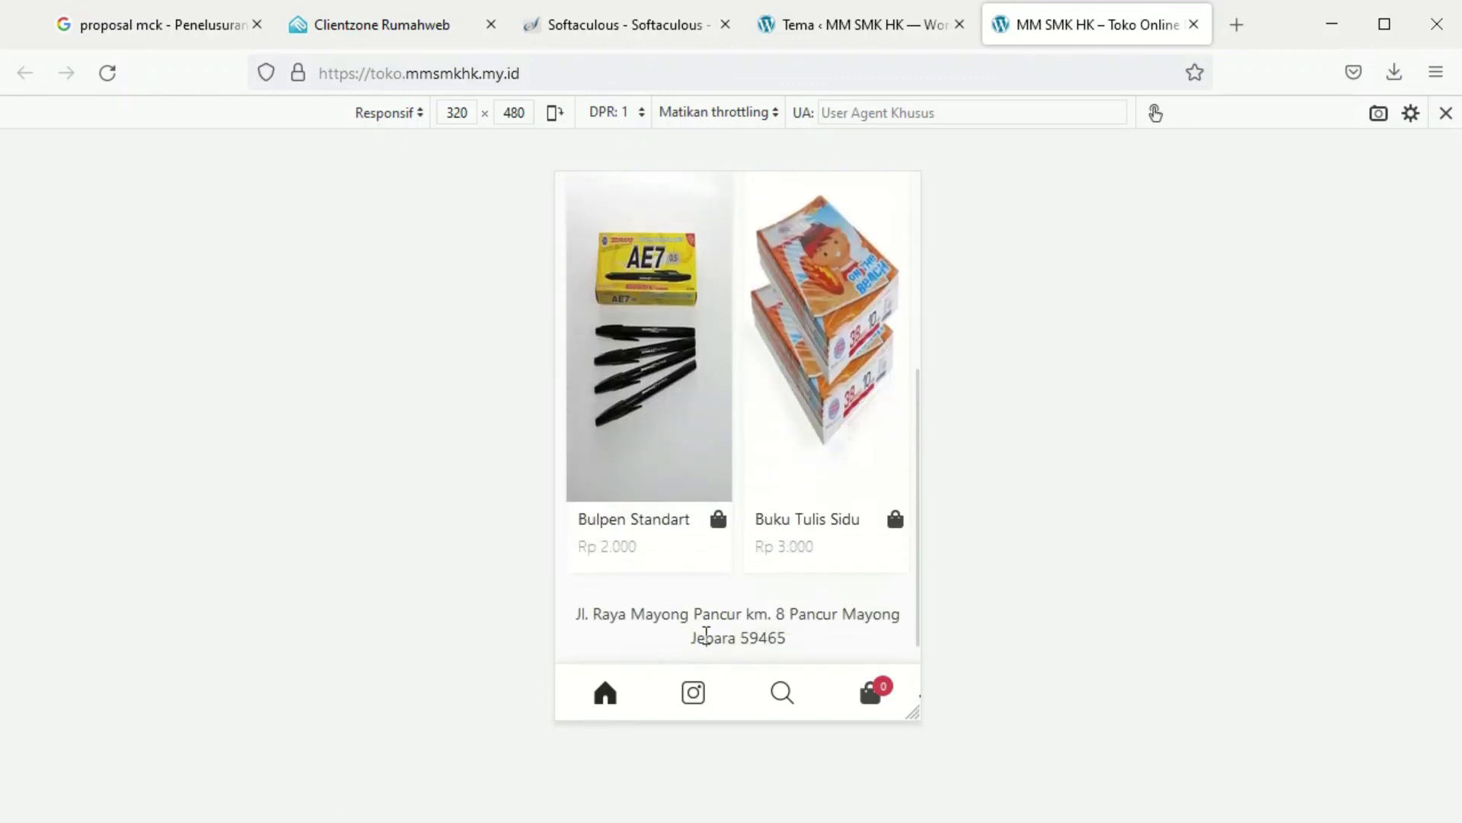
{"action": "scroll", "coordinate": [607, 705], "scroll_direction": "down", "scroll_amount": 3}
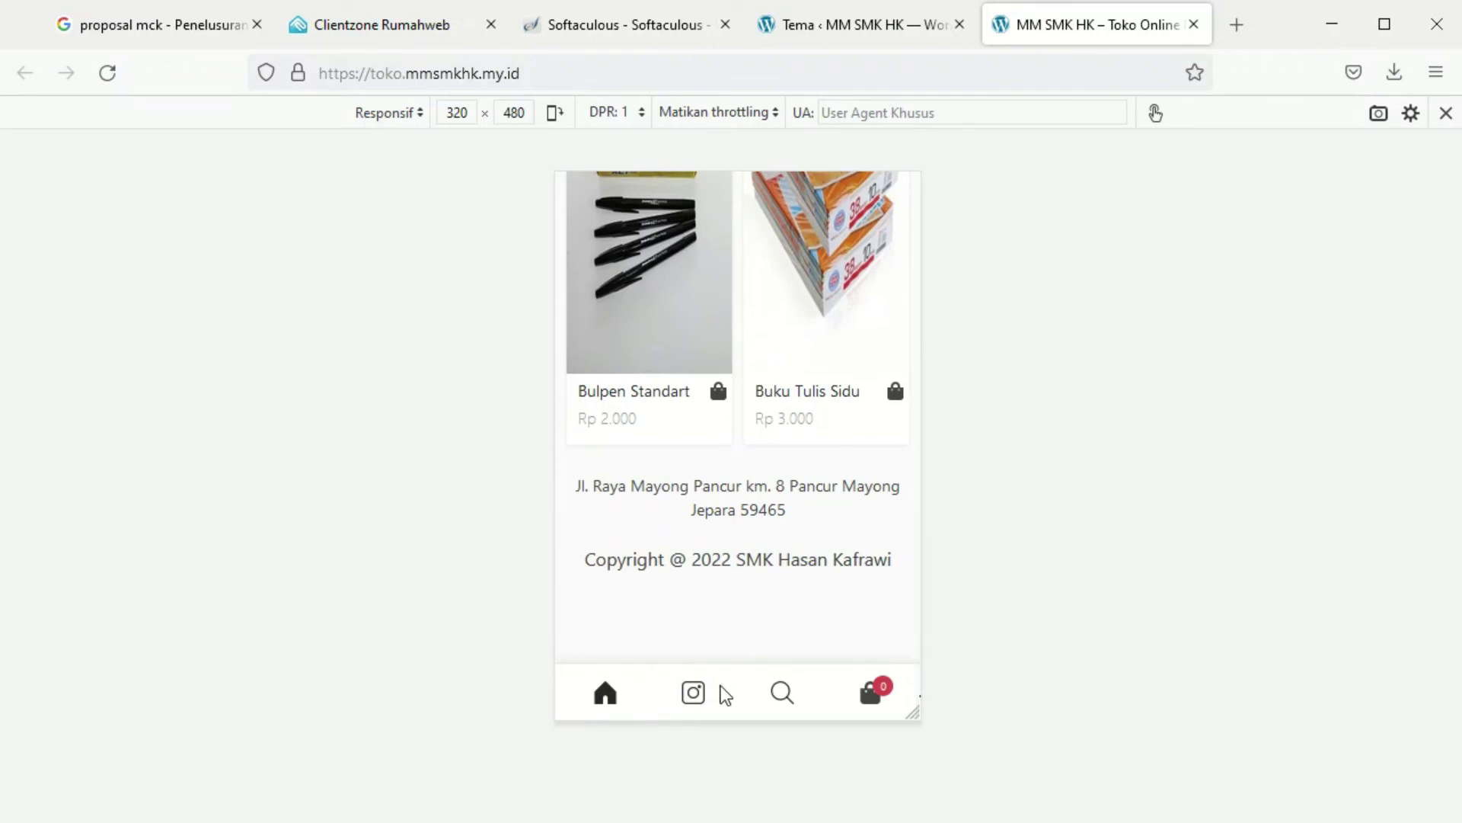
{"action": "scroll", "coordinate": [725, 630], "scroll_direction": "up", "scroll_amount": 5}
{"action": "scroll", "coordinate": [724, 630], "scroll_direction": "down", "scroll_amount": 5}
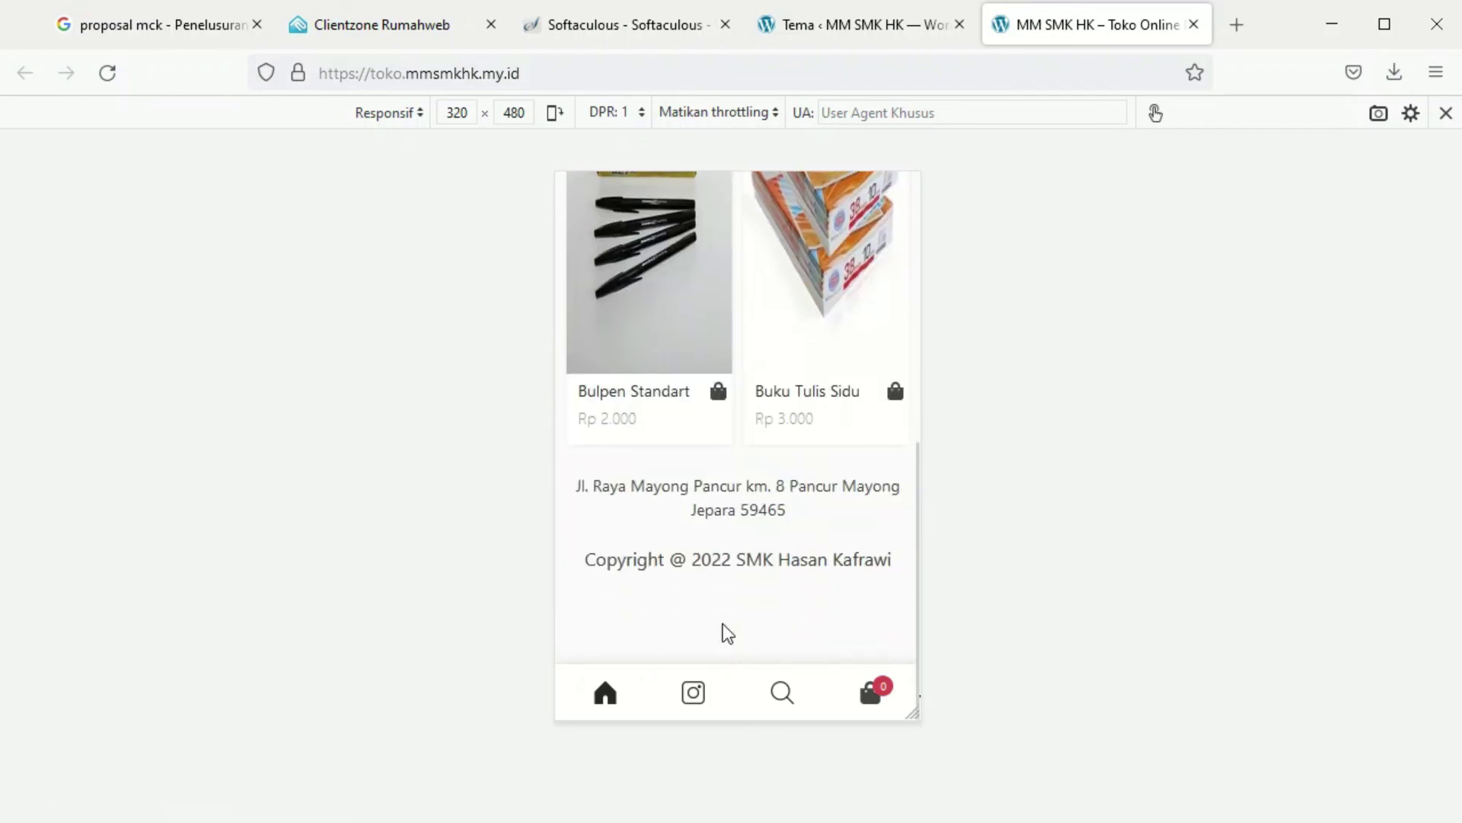